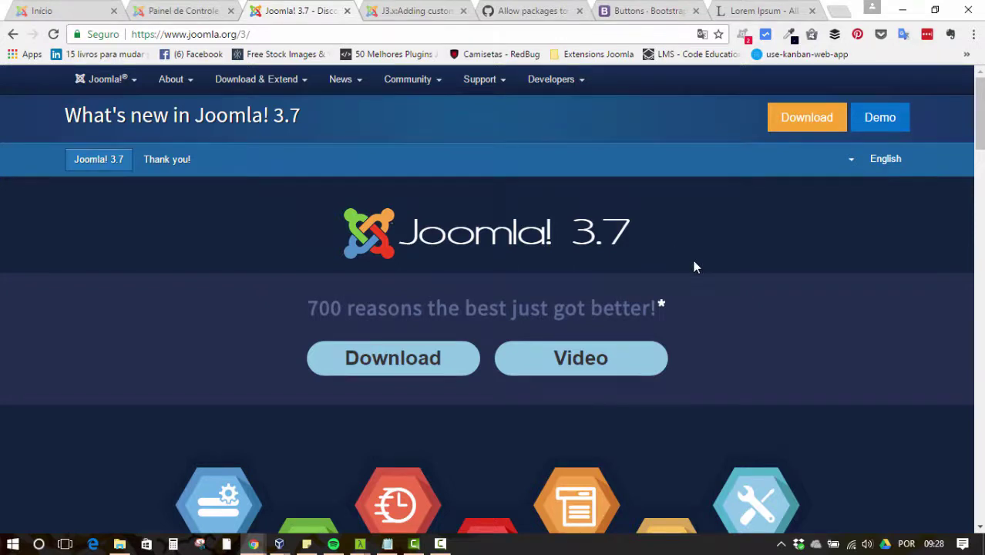
Step: Examine the overview of new features and the Custom Fields section on the Joomla! 3.7 page
{"action": "scroll", "coordinate": [852, 245], "scroll_direction": "down", "scroll_amount": 7}
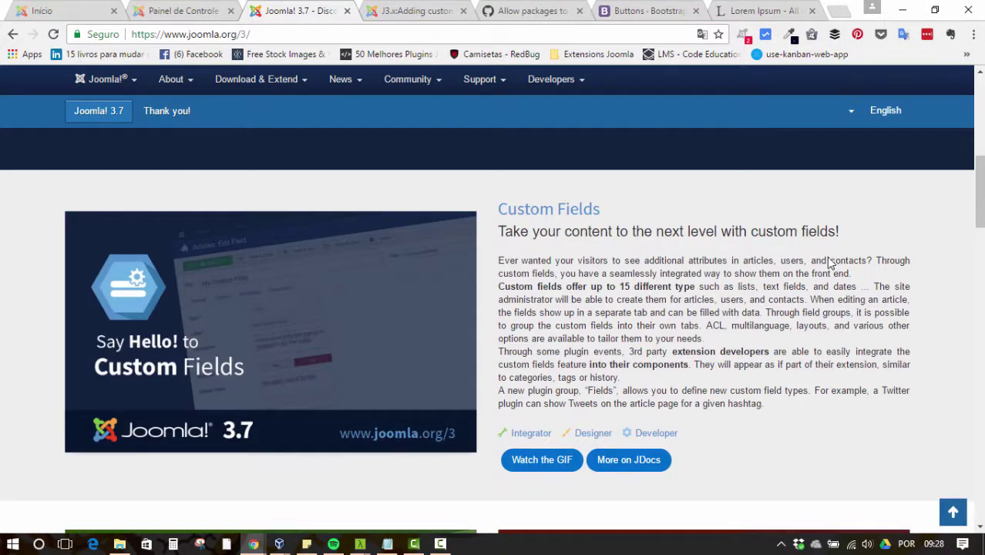
{"action": "scroll", "coordinate": [827, 270], "scroll_direction": "up", "scroll_amount": 5}
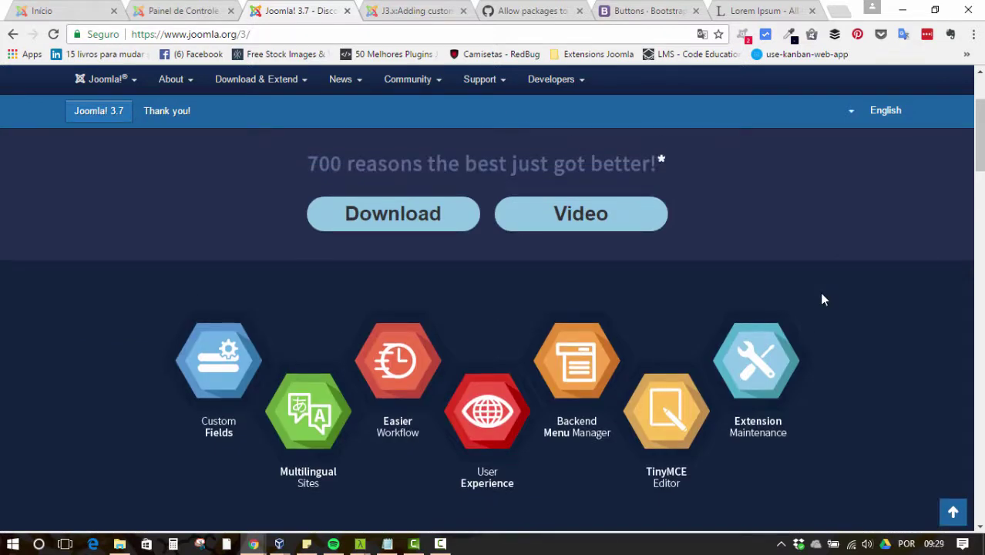
{"action": "left_click", "coordinate": [239, 377]}
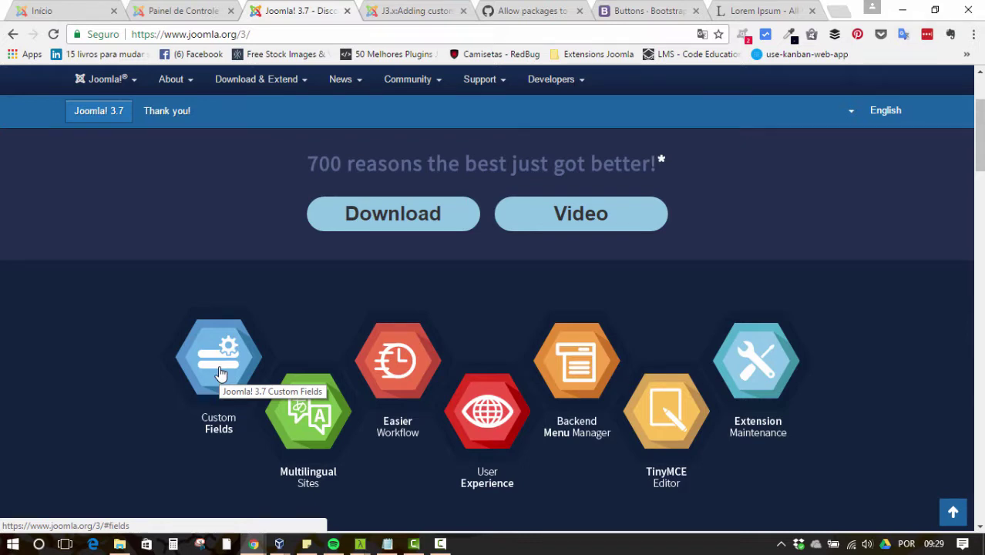
Step: Look at the Joomla 3.7 site's front page and go to its administration control panel
{"action": "left_click", "coordinate": [188, 9]}
{"action": "left_click", "coordinate": [31, 8]}
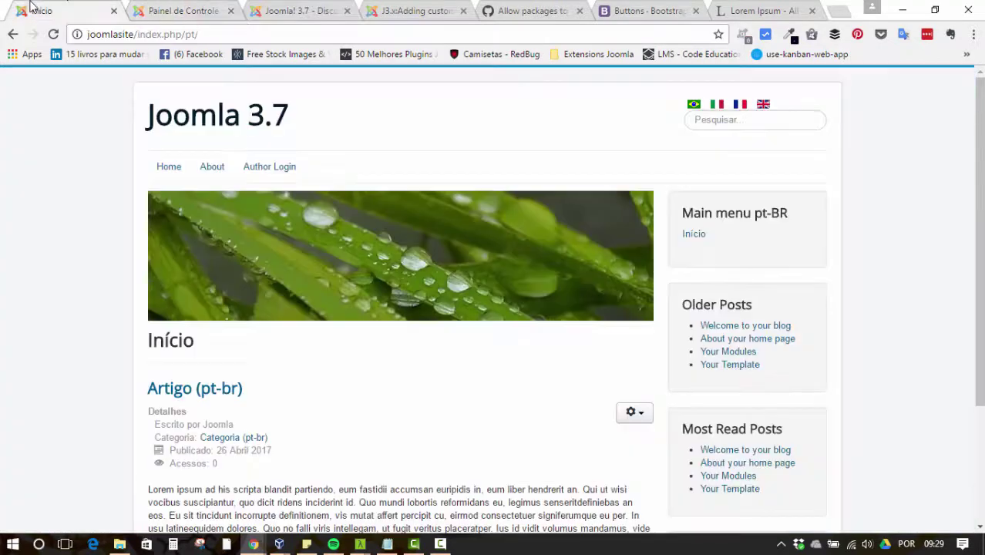
{"action": "left_click", "coordinate": [179, 9]}
{"action": "left_click", "coordinate": [56, 7]}
{"action": "left_click", "coordinate": [174, 7]}
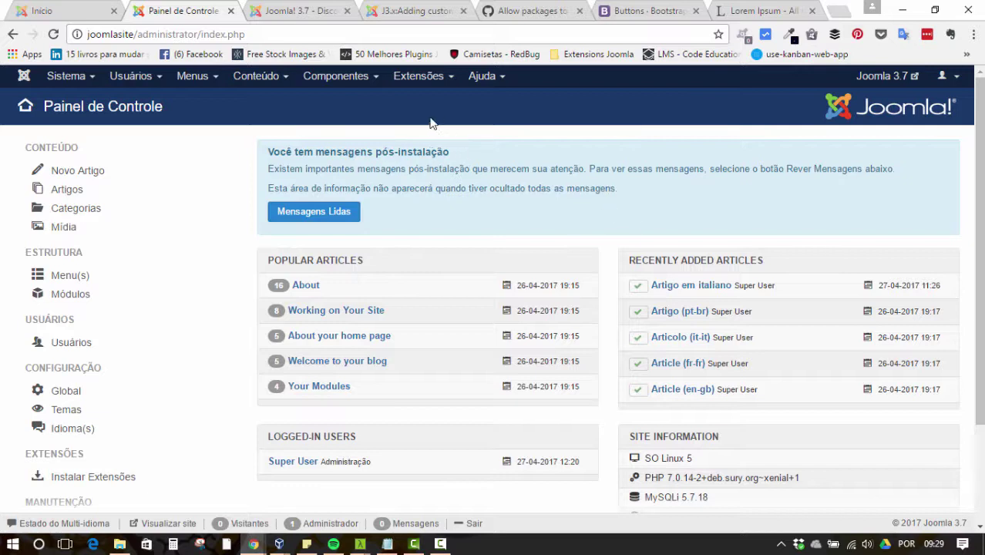
Step: Examine which administration areas offer custom fields and field groups, checking content, users and the contacts component
{"action": "left_click", "coordinate": [260, 81]}
{"action": "mouse_move", "coordinate": [259, 104]}
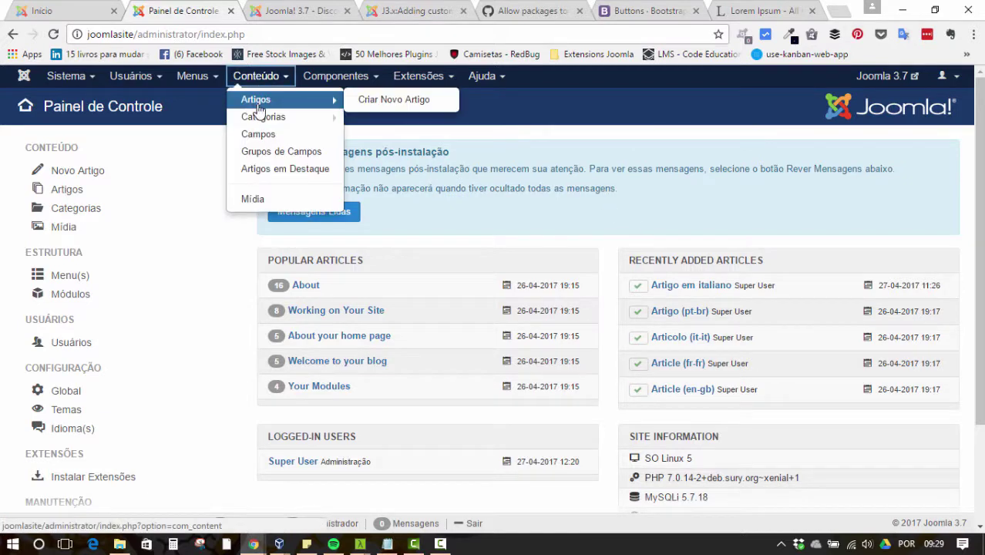
{"action": "left_click", "coordinate": [136, 80]}
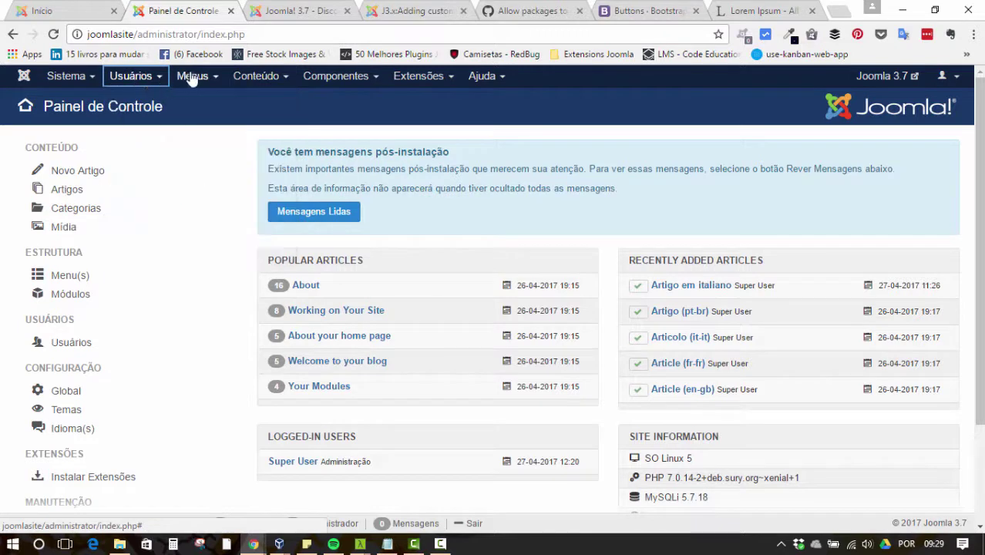
{"action": "left_click", "coordinate": [128, 80]}
{"action": "left_click", "coordinate": [126, 80]}
{"action": "left_click", "coordinate": [122, 80]}
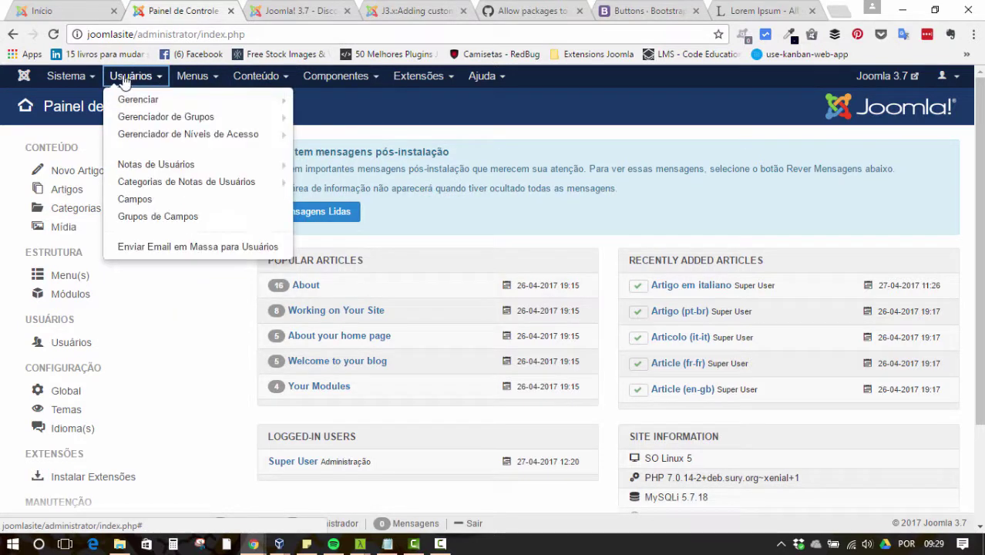
{"action": "left_click", "coordinate": [484, 76]}
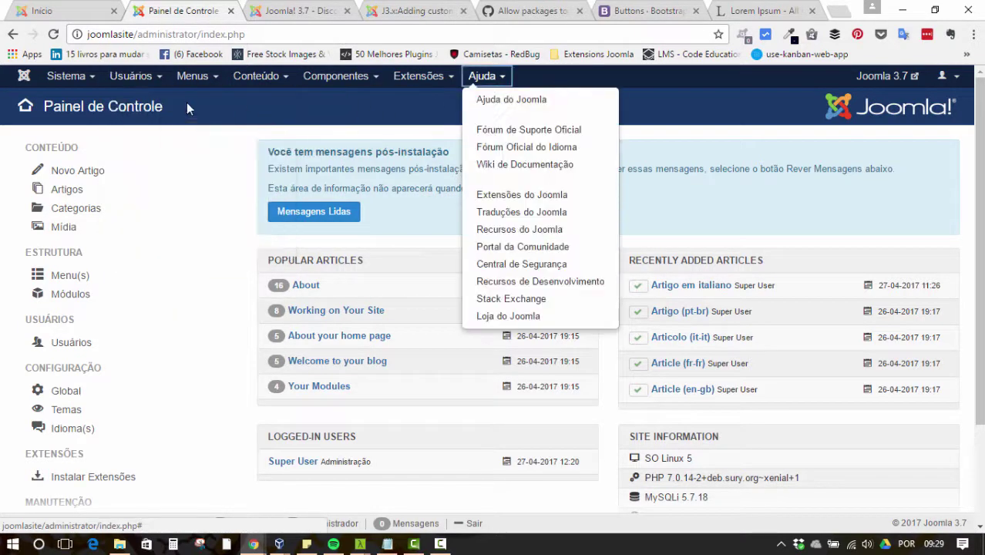
{"action": "left_click", "coordinate": [129, 78]}
{"action": "left_click", "coordinate": [259, 77]}
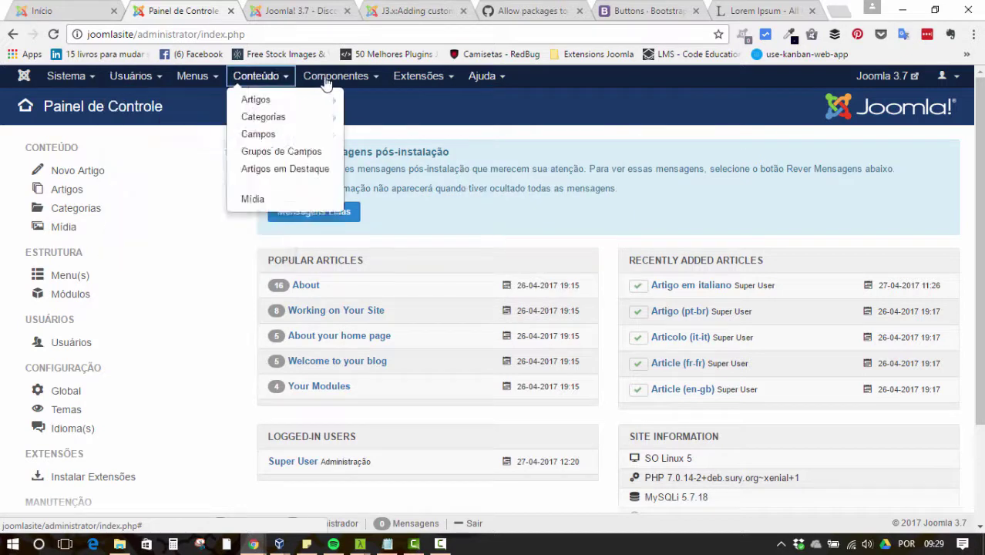
{"action": "left_click", "coordinate": [356, 77]}
{"action": "left_click", "coordinate": [276, 80]}
{"action": "left_click", "coordinate": [336, 77]}
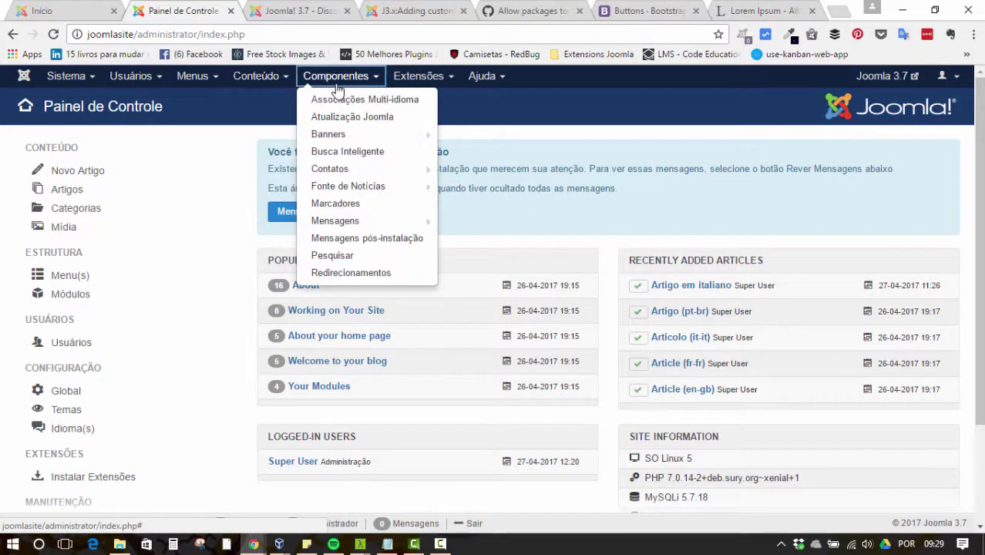
{"action": "mouse_move", "coordinate": [338, 178]}
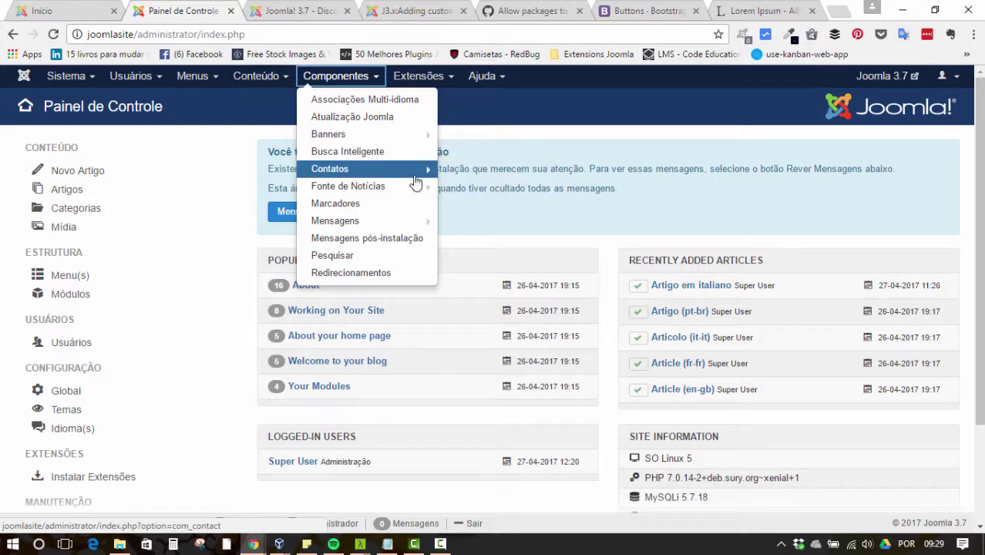
{"action": "left_click", "coordinate": [521, 115]}
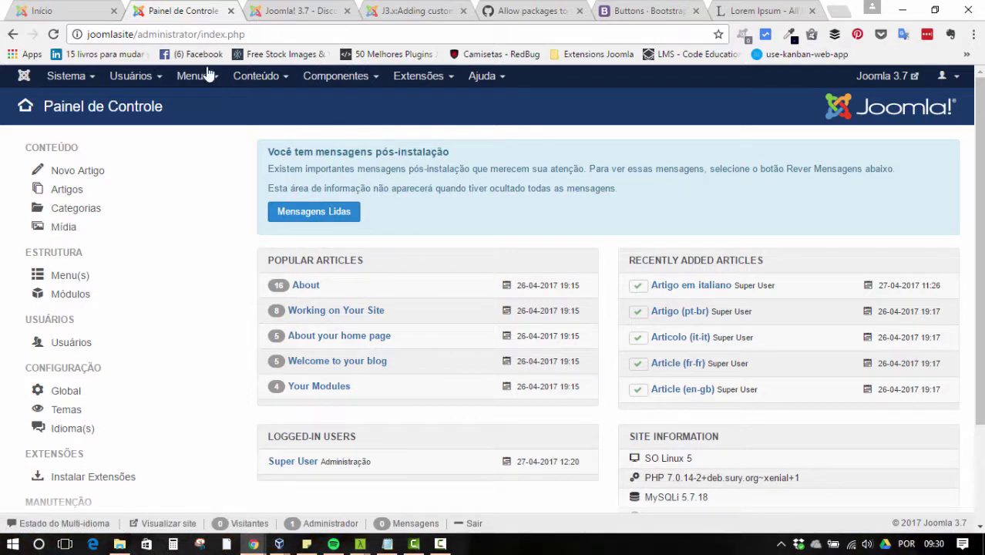
Step: Create a new article titled "Teste de Artigo"
{"action": "left_click", "coordinate": [275, 80]}
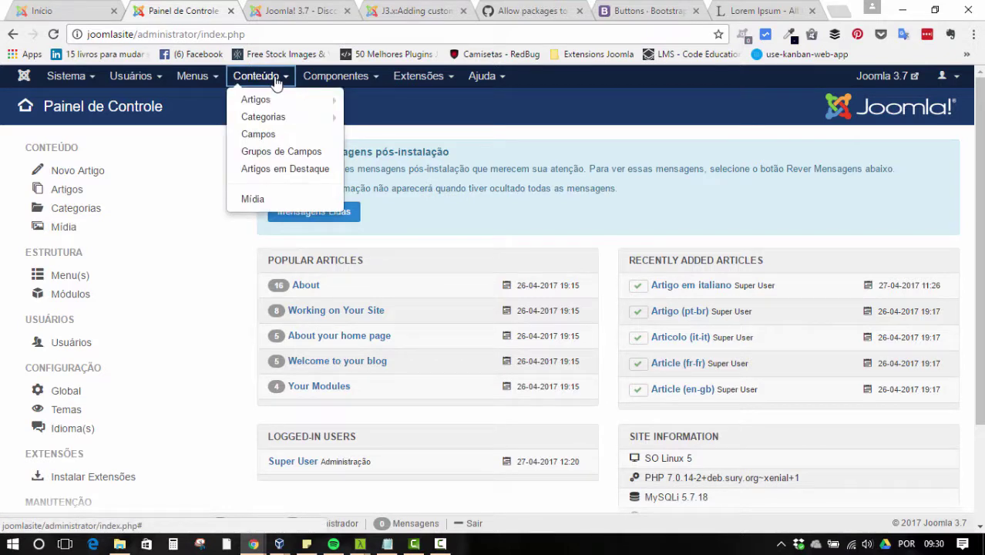
{"action": "mouse_move", "coordinate": [270, 100]}
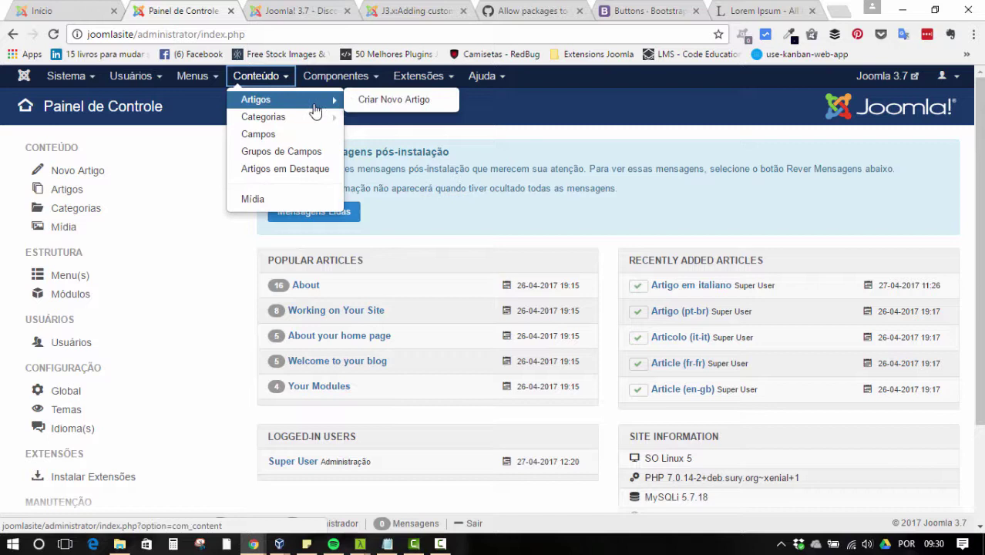
{"action": "left_click", "coordinate": [272, 107]}
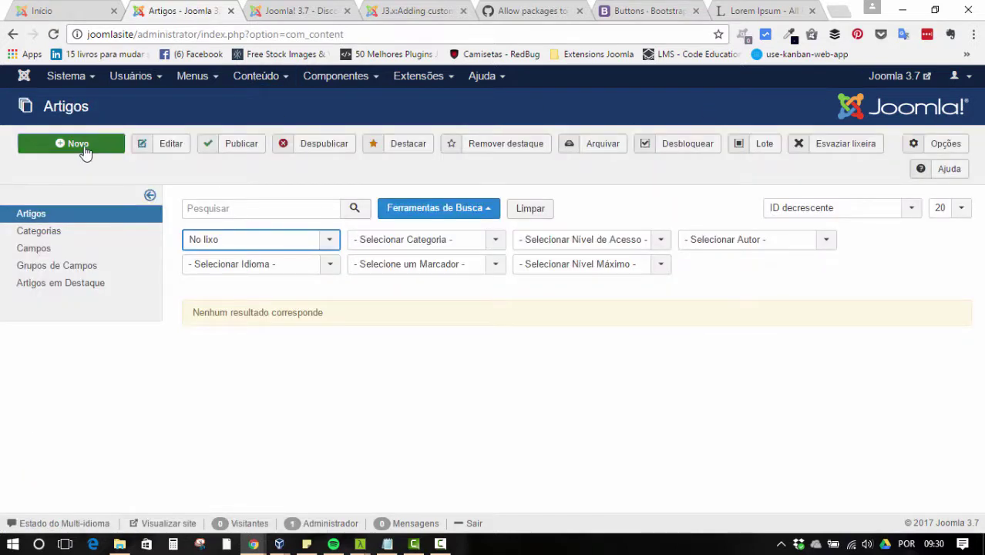
{"action": "left_click", "coordinate": [79, 145]}
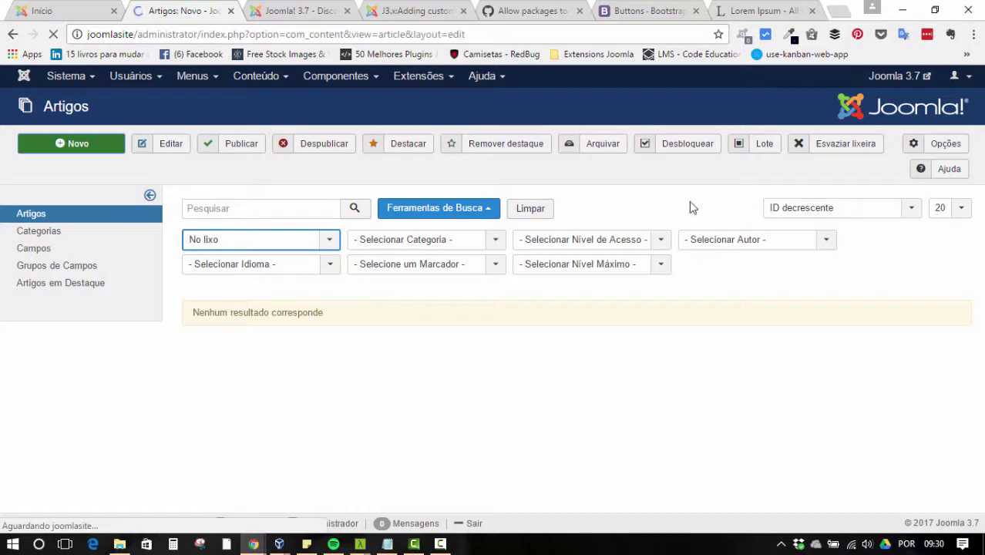
{"action": "left_click", "coordinate": [222, 193]}
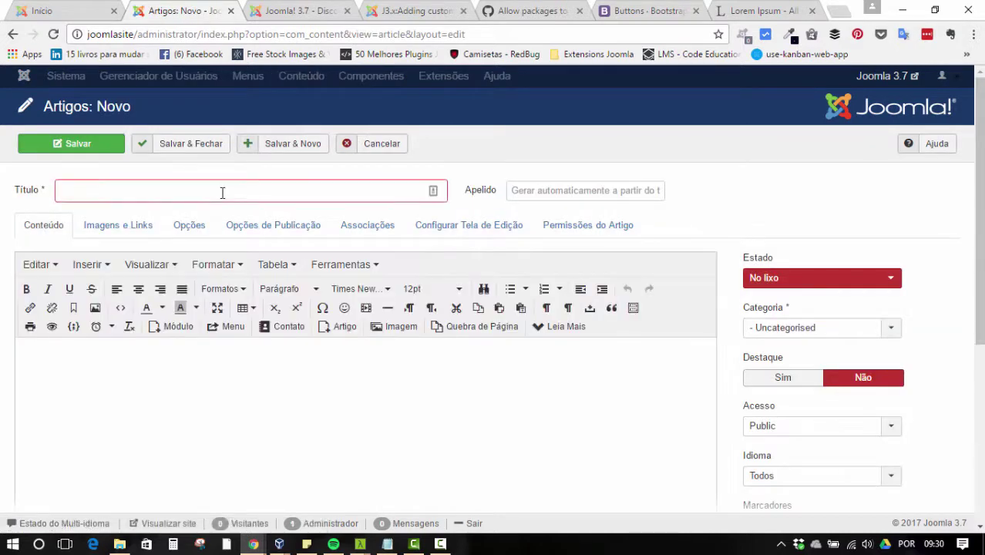
{"action": "type", "text": "Teste de "}
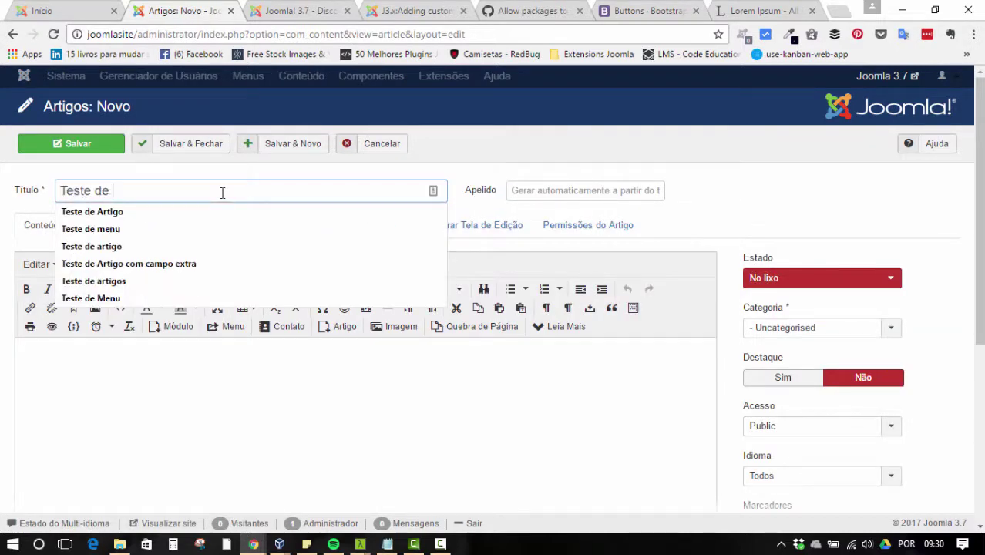
{"action": "type", "text": "Artigo"}
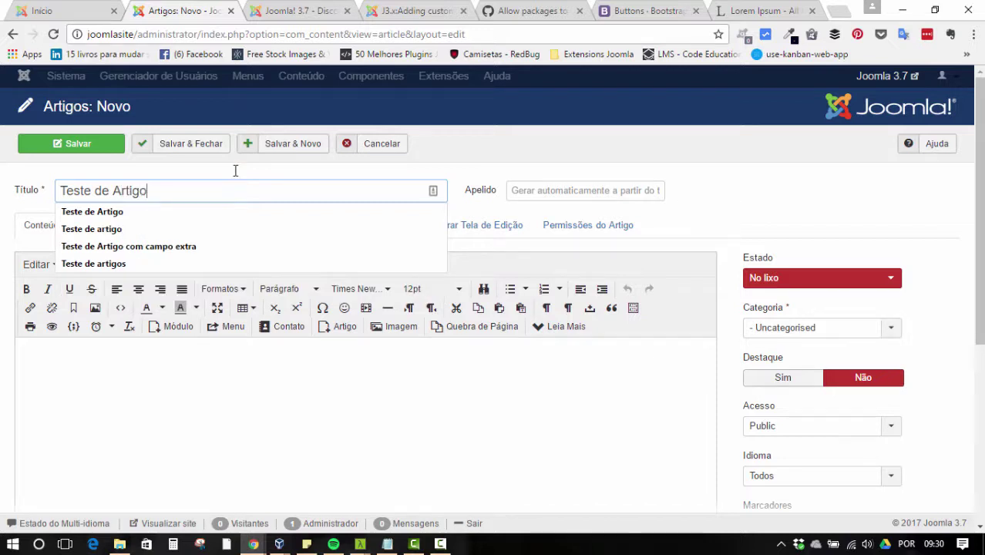
Step: Fill the article body with three copies of the "Porque nós o usamos?" paragraph from the Lorem Ipsum site
{"action": "left_click", "coordinate": [747, 11]}
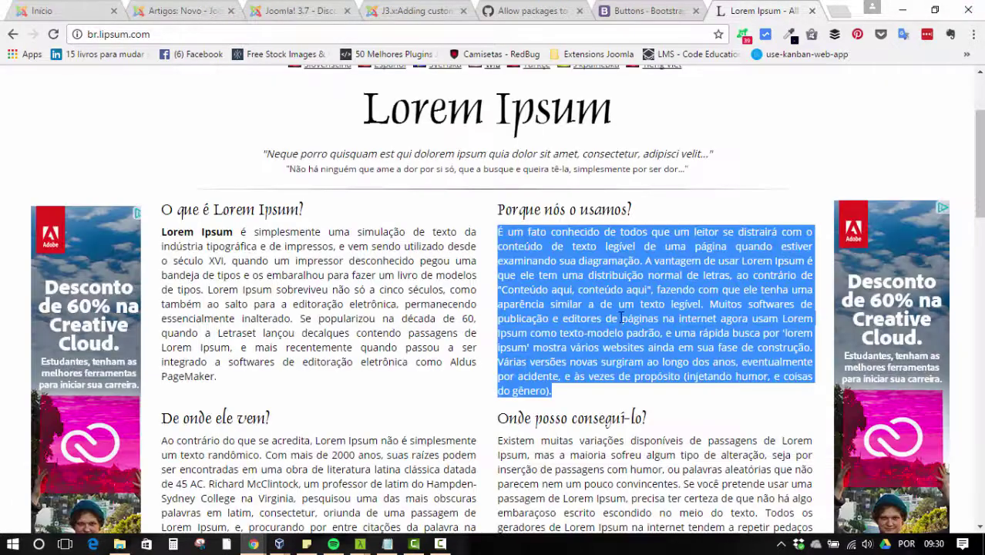
{"action": "left_click", "coordinate": [226, 10]}
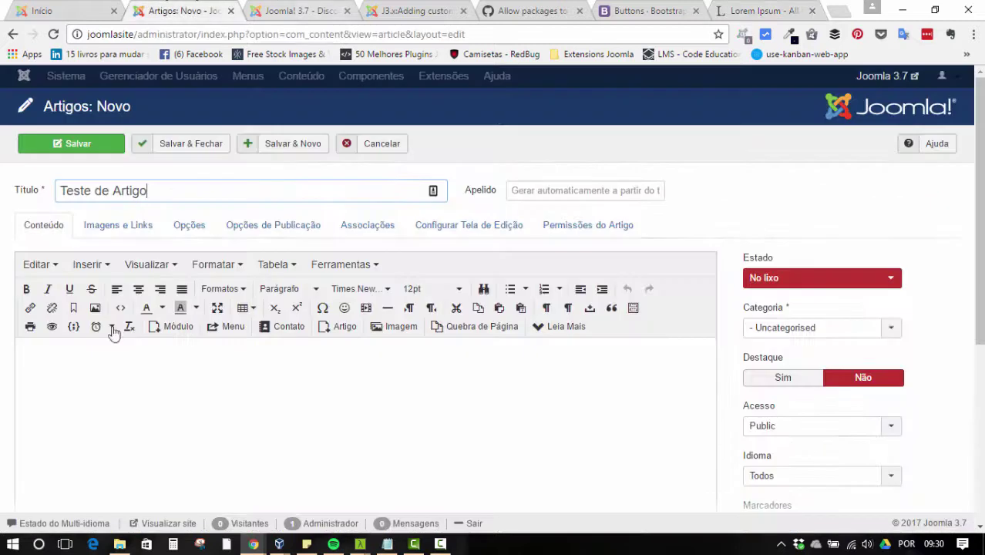
{"action": "type", "text": "É um fato conhecido de todos que um leitor se distrairá com o conteúdo de texto legível de uma página quando estiver examinando sua diagramação. A vantagem de usar Lorem Ipsum é que ele tem uma distribuição normal de letras, ao contrário de \"Conteúdo aqui, conteúdo aqui\", fazendo com que ele tenha uma aparência similar a de um texto legível. Muitos softwares de publicação e editores de páginas na internet agora usam Lorem Ipsum como texto-modelo padrão, e uma rápida busca por 'lorem ipsum' mostra vários websites ainda em sua fase de construção. Várias versões novas surgiram ao longo dos anos, eventualmente por acidente, e às vezes de propósito (injetando humor, e coisas do gênero)."}
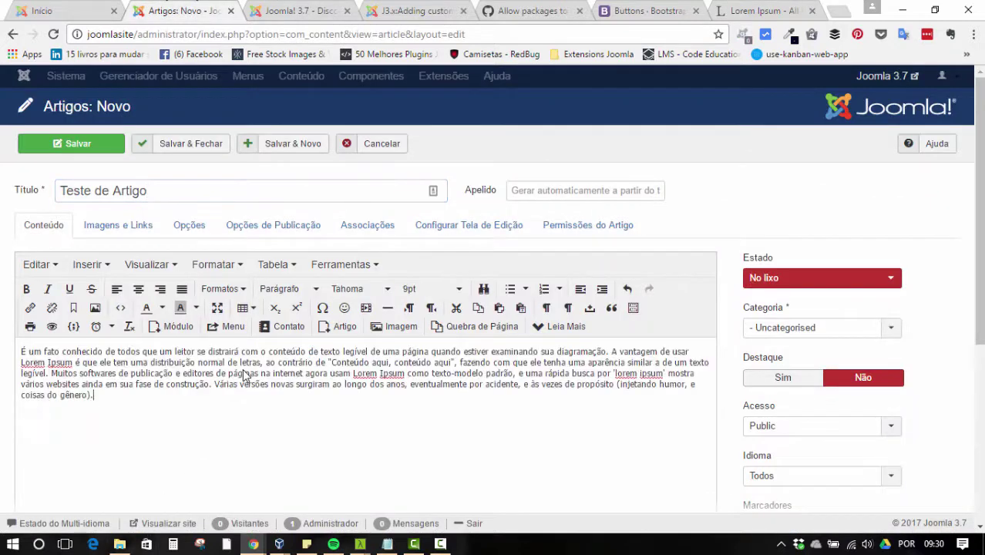
{"action": "left_click", "coordinate": [153, 386]}
{"action": "key", "text": "Return"}
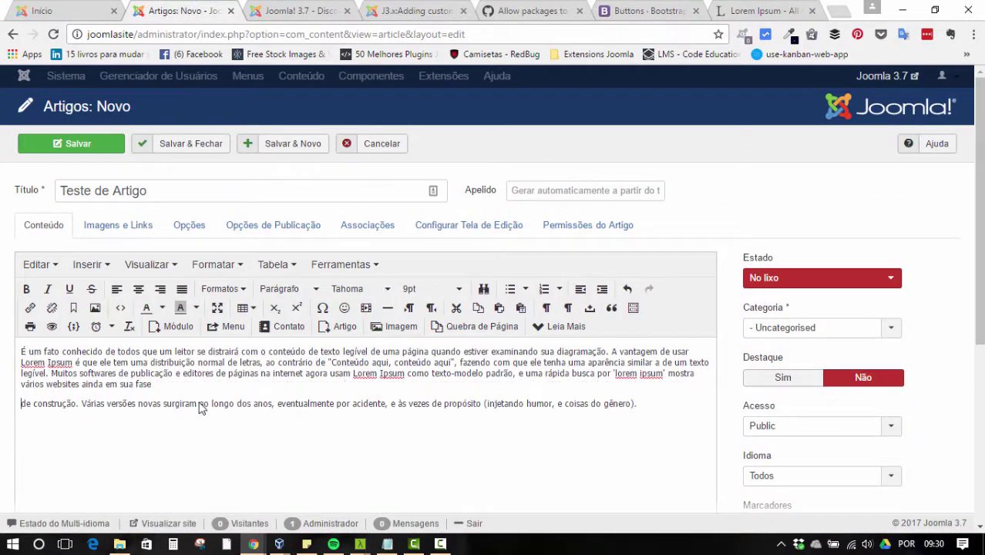
{"action": "key", "text": "BackSpace"}
{"action": "left_click", "coordinate": [189, 396]}
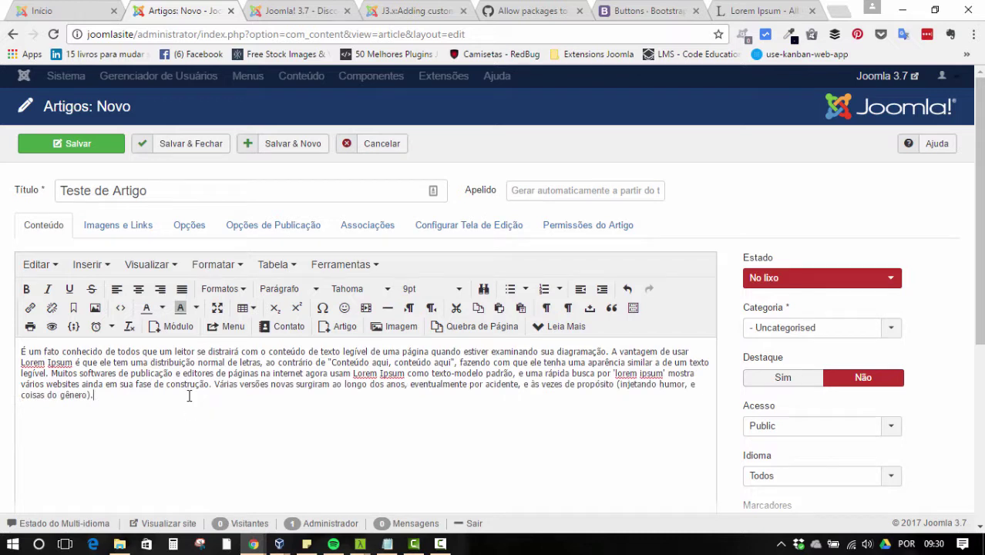
{"action": "key", "text": "Return"}
{"action": "type", "text": "É um fato conhecido de todos que um leitor se distrairá com o conteúdo de texto legível de uma página quando estiver examinando sua diagramação. A vantagem de usar Lorem Ipsum é que ele tem uma distribuição normal de letras, ao contrário de \"Conteúdo aqui, conteúdo aqui\", fazendo com que ele tenha uma aparência similar a de um texto legível. Muitos softwares de publicação e editores de páginas na internet agora usam Lorem Ipsum como texto-modelo padrão, e uma rápida busca por 'lorem ipsum' mostra vários websites ainda em sua fase de construção. Várias versões novas surgiram ao longo dos anos, eventualmente por acidente, e às vezes de propósito (injetando humor, e coisas do gênero)."}
{"action": "key", "text": "Return"}
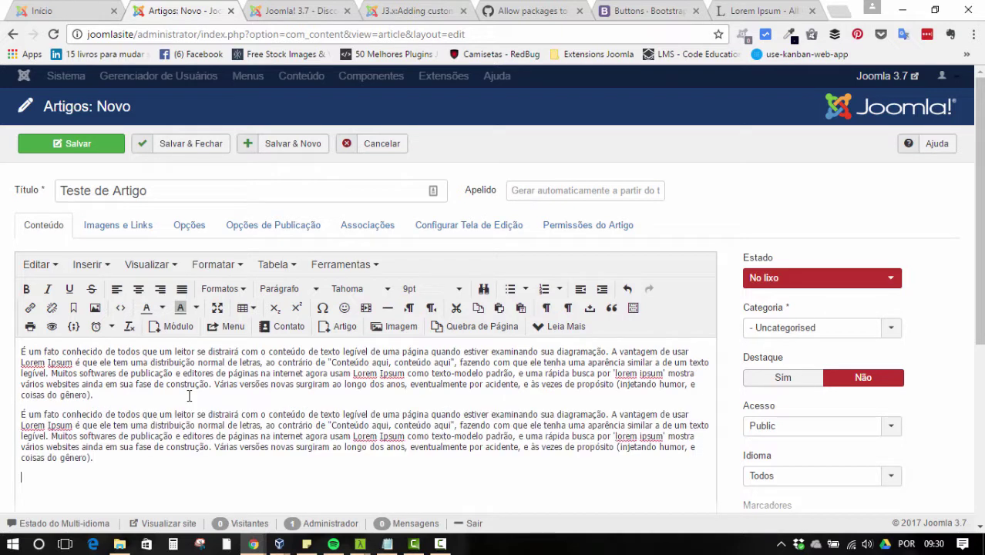
{"action": "type", "text": "É um fato conhecido de todos que um leitor se distrairá com o conteúdo de texto legível de uma página quando estiver examinando sua diagramação. A vantagem de usar Lorem Ipsum é que ele tem uma distribuição normal de letras, ao contrário de \"Conteúdo aqui, conteúdo aqui\", fazendo com que ele tenha uma aparência similar a de um texto legível. Muitos softwares de publicação e editores de páginas na internet agora usam Lorem Ipsum como texto-modelo padrão, e uma rápida busca por 'lorem ipsum' mostra vários websites ainda em sua fase de construção. Várias versões novas surgiram ao longo dos anos, eventualmente por acidente, e às vezes de propósito (injetando humor, e coisas do gênero)."}
Step: Set the article's state to Publicado and its category to Blog
{"action": "left_click", "coordinate": [876, 276]}
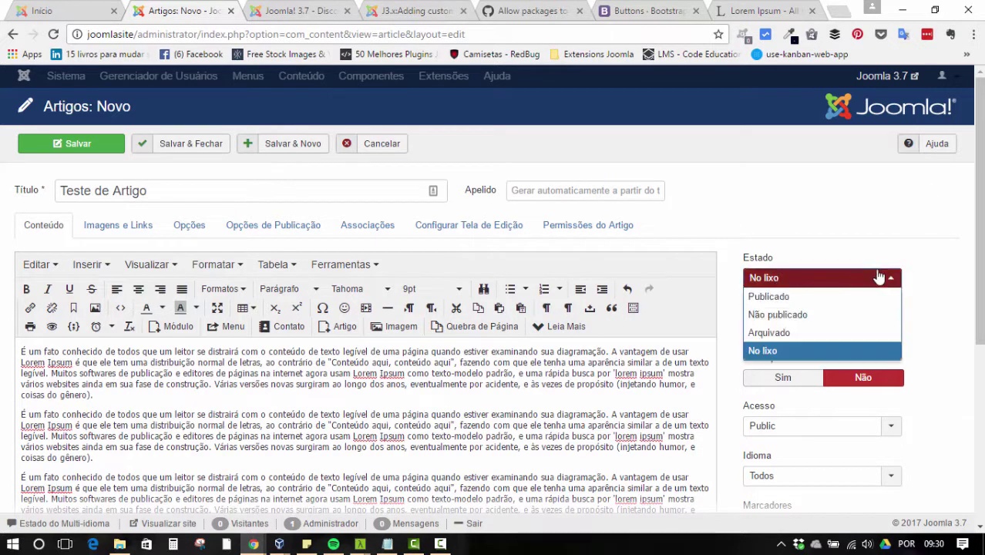
{"action": "left_click", "coordinate": [823, 300]}
{"action": "scroll", "coordinate": [870, 235], "scroll_direction": "down", "scroll_amount": 3}
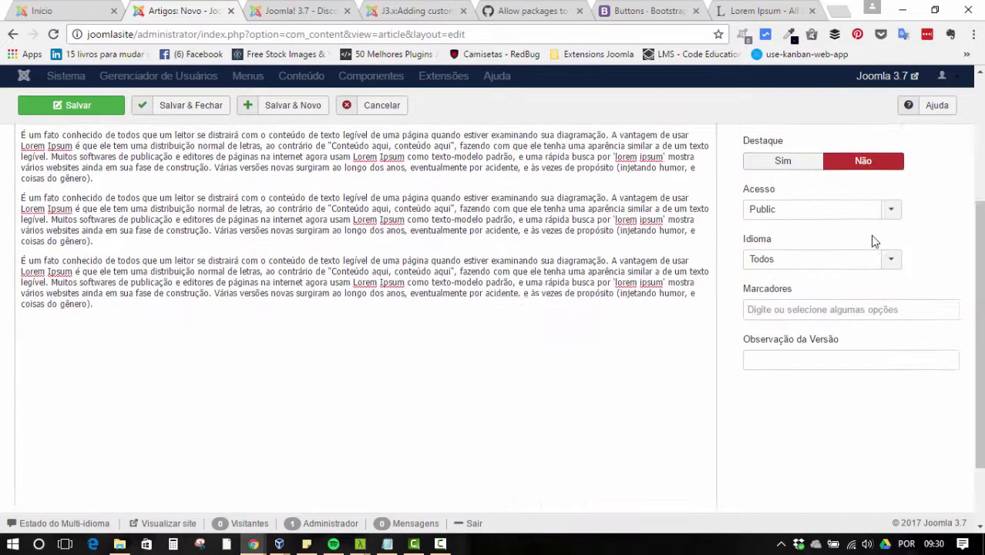
{"action": "scroll", "coordinate": [828, 190], "scroll_direction": "up", "scroll_amount": 2}
{"action": "left_click", "coordinate": [793, 261]}
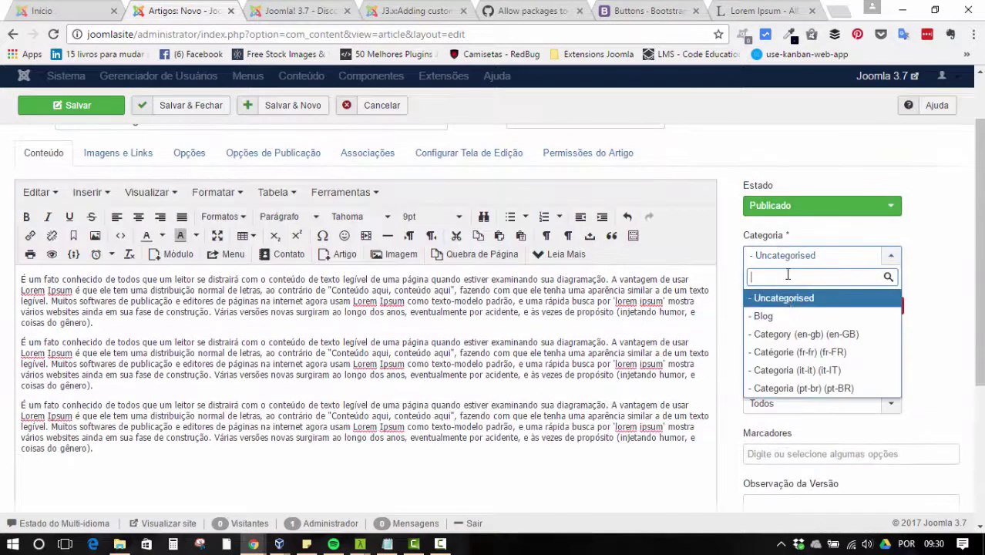
{"action": "left_click", "coordinate": [763, 316]}
{"action": "scroll", "coordinate": [898, 289], "scroll_direction": "down", "scroll_amount": 3}
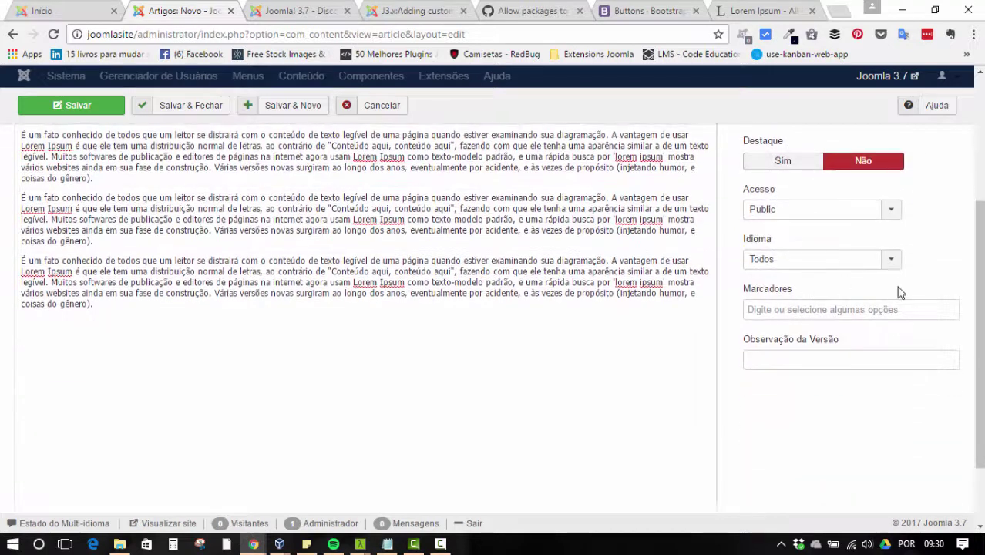
{"action": "scroll", "coordinate": [395, 287], "scroll_direction": "up", "scroll_amount": 4}
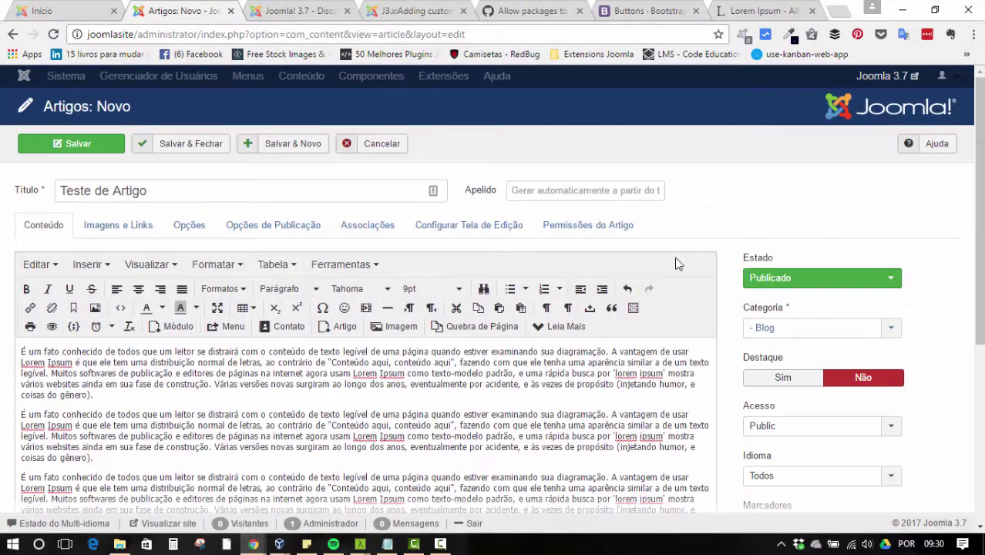
Step: Save and close the article, and reset the article list's state filter to "- Selecionar Estado -"
{"action": "left_click", "coordinate": [184, 147]}
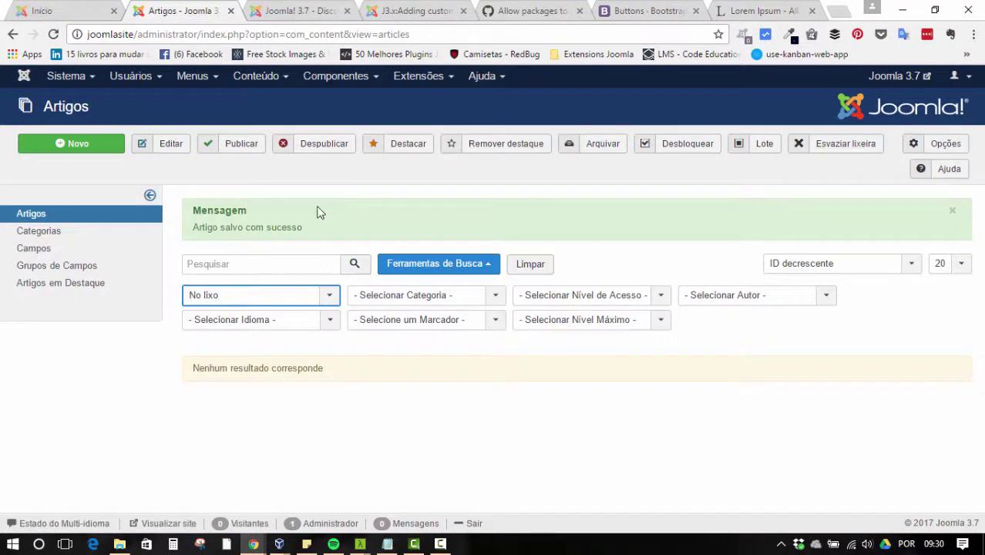
{"action": "left_click", "coordinate": [247, 295]}
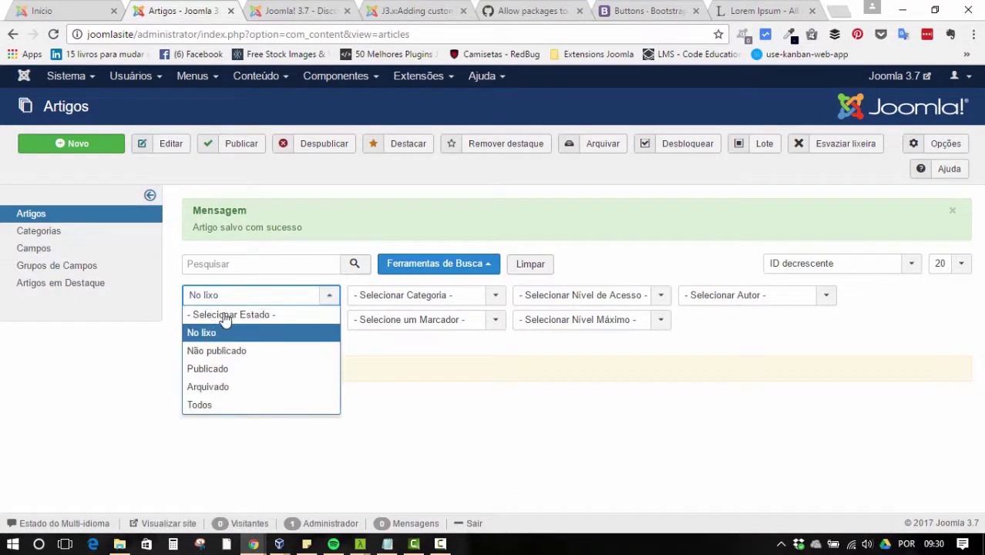
{"action": "left_click", "coordinate": [227, 313]}
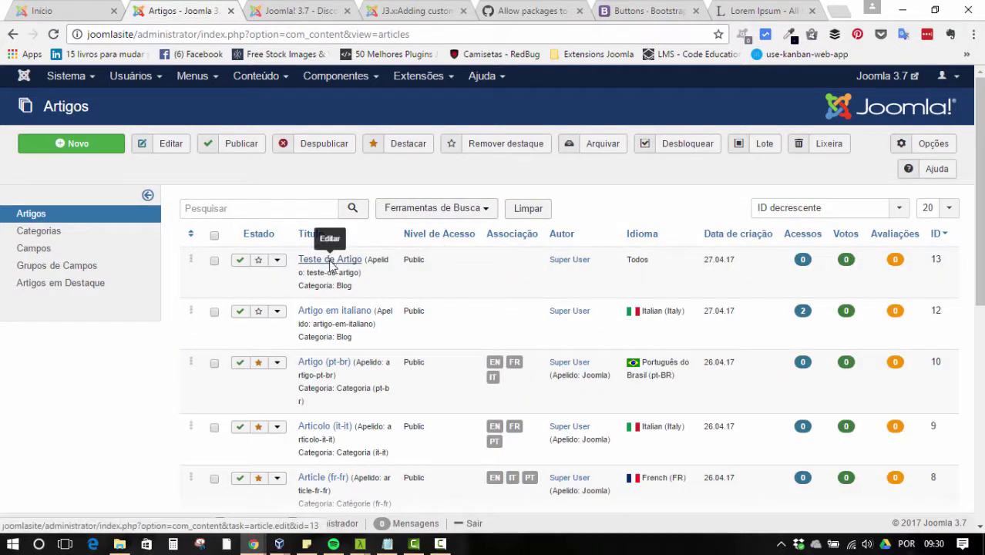
Step: Open the article fields management and start a new article field
{"action": "left_click", "coordinate": [276, 81]}
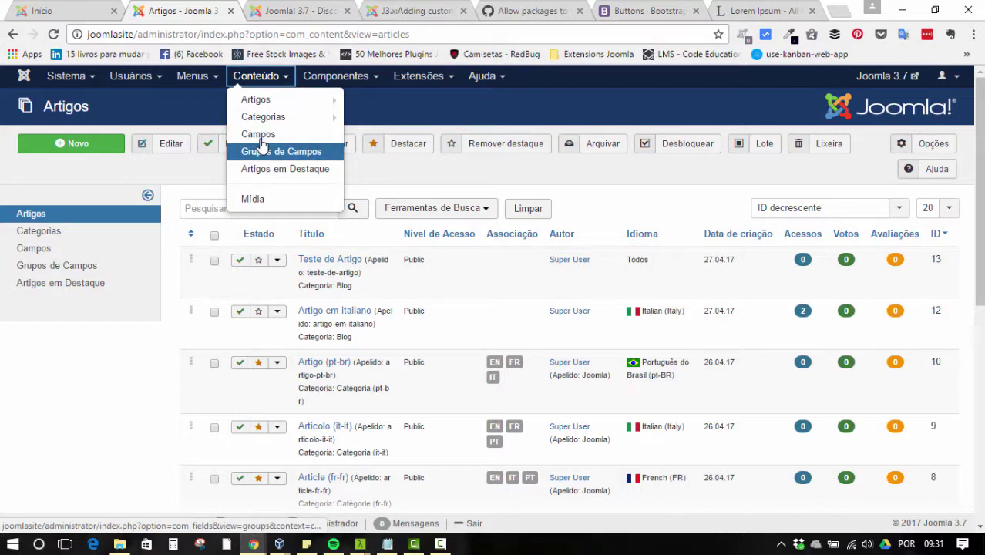
{"action": "left_click", "coordinate": [259, 136]}
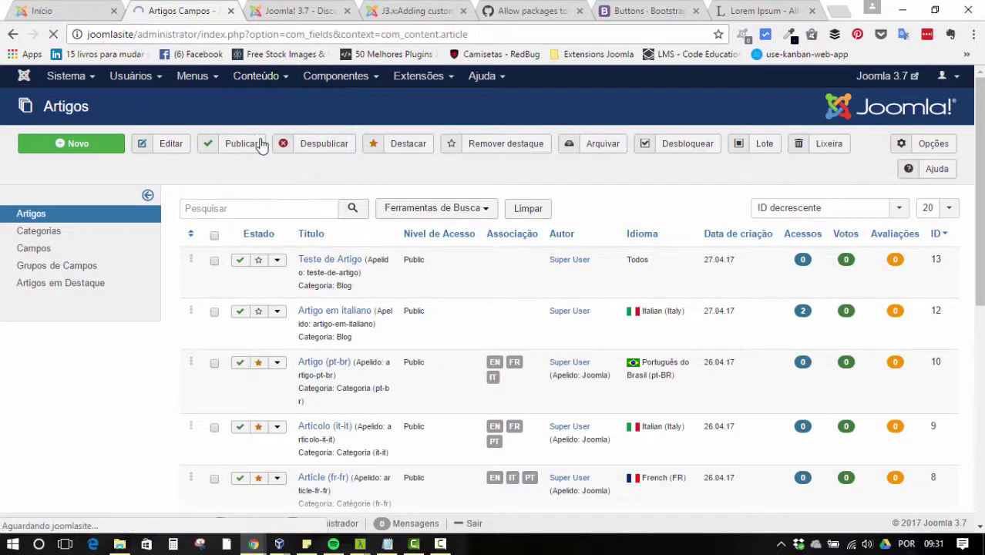
{"action": "key", "text": "Return"}
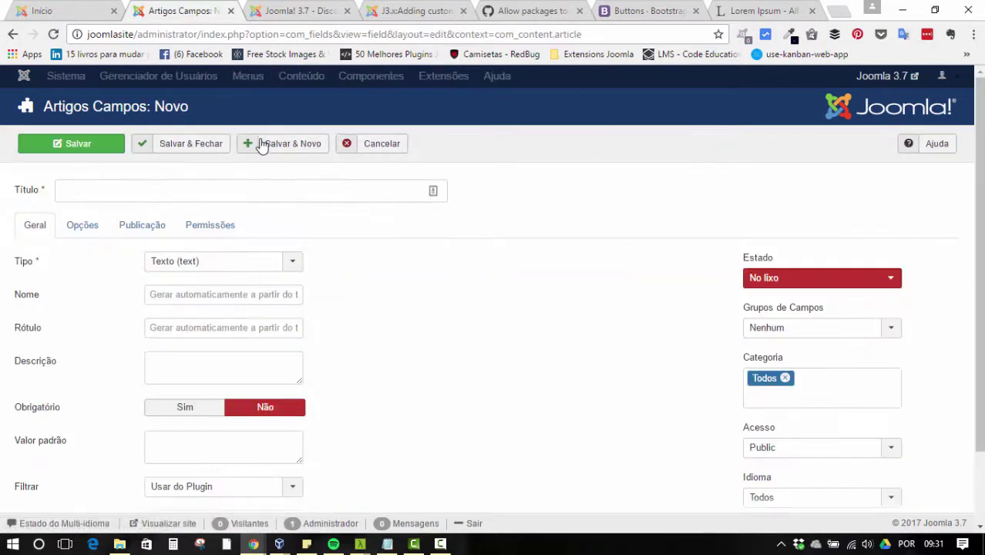
{"action": "scroll", "coordinate": [263, 146], "scroll_direction": "down", "scroll_amount": 1}
{"action": "scroll", "coordinate": [262, 146], "scroll_direction": "up", "scroll_amount": 1}
{"action": "key", "text": "Tab"}
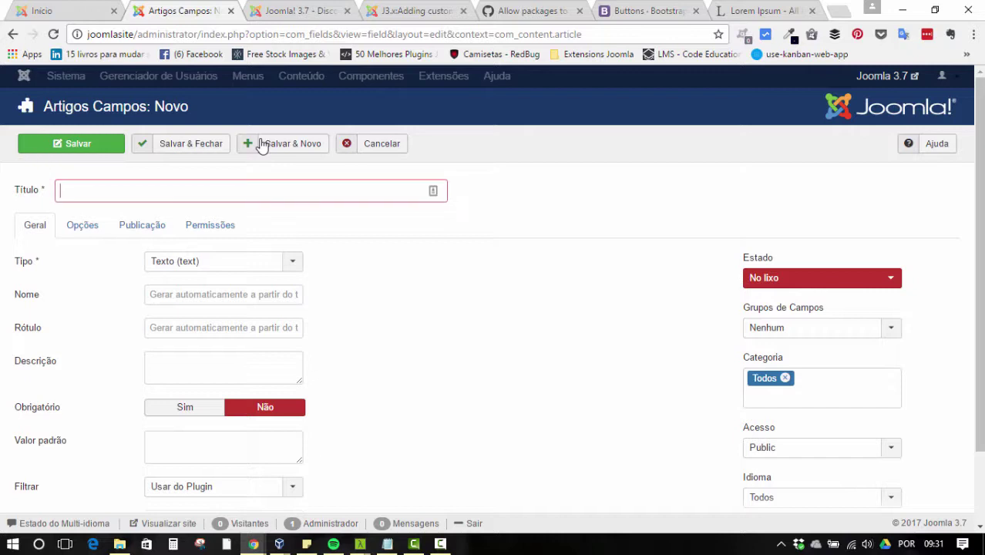
Step: Examine the list of available types for the new field, leaving Texto (text) selected
{"action": "scroll", "coordinate": [262, 147], "scroll_direction": "down", "scroll_amount": 1}
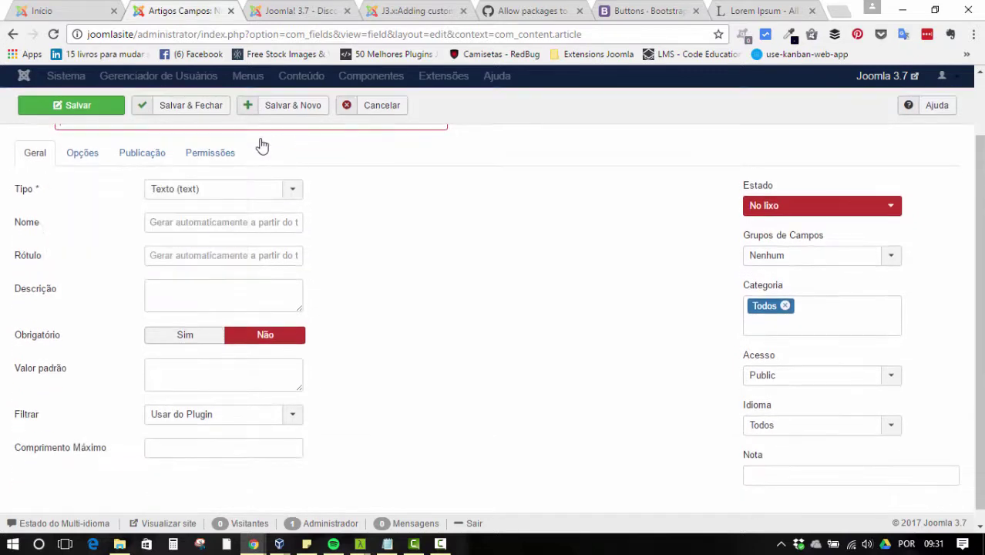
{"action": "key", "text": "Down"}
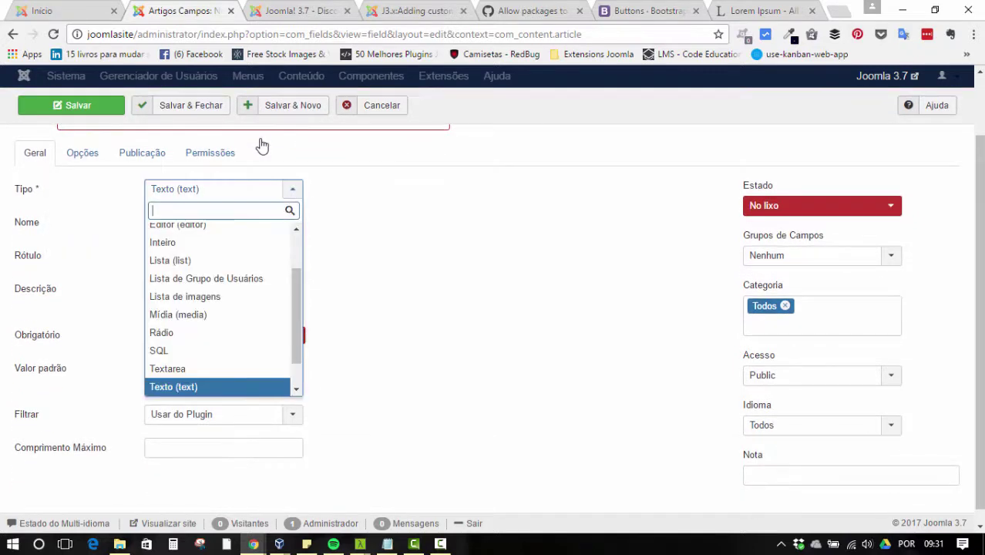
{"action": "scroll", "coordinate": [223, 308], "scroll_direction": "down", "scroll_amount": 1}
{"action": "scroll", "coordinate": [223, 308], "scroll_direction": "up", "scroll_amount": 2}
{"action": "mouse_move", "coordinate": [296, 284]}
{"action": "left_mouse_down"}
{"action": "mouse_move", "coordinate": [296, 336]}
{"action": "mouse_move", "coordinate": [296, 282]}
{"action": "left_mouse_up"}
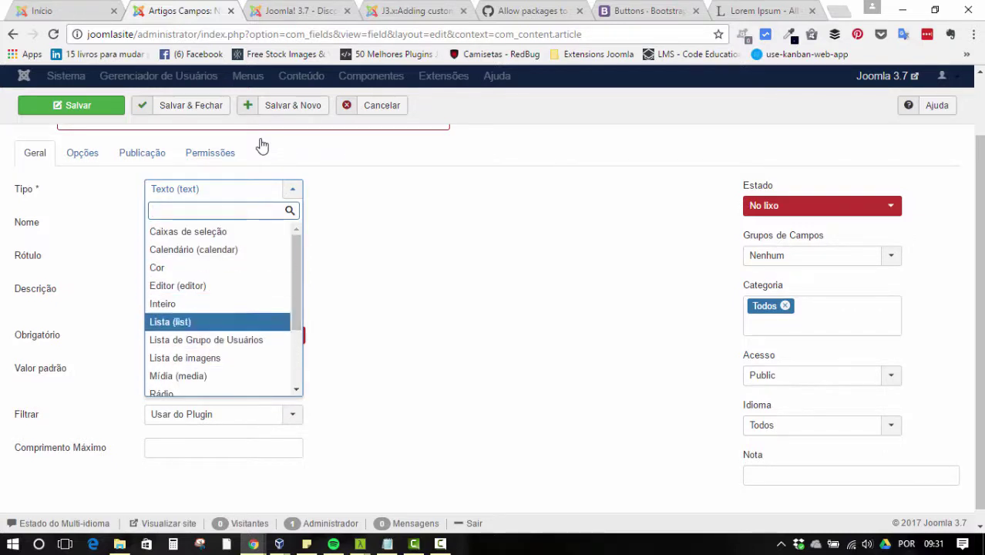
{"action": "scroll", "coordinate": [223, 308], "scroll_direction": "down", "scroll_amount": 1}
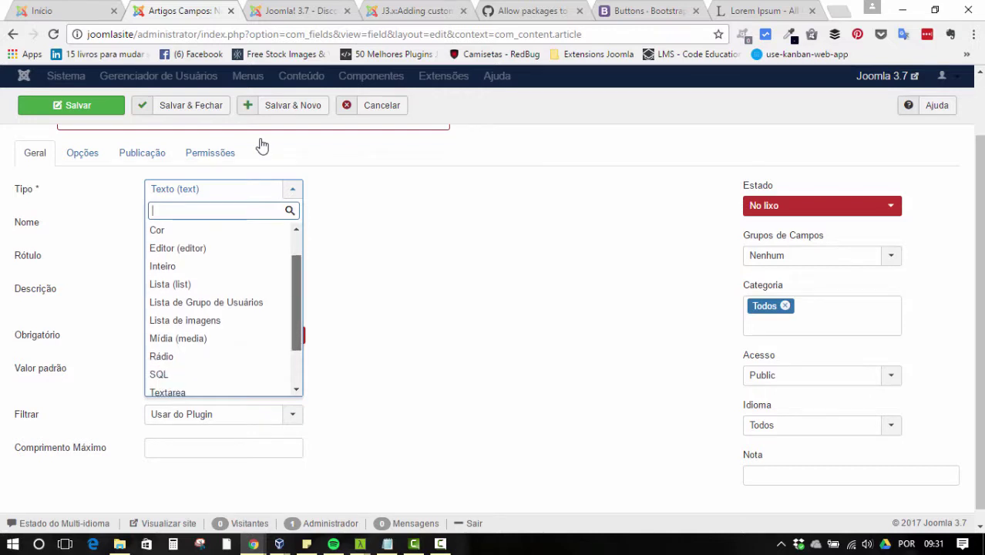
{"action": "scroll", "coordinate": [223, 308], "scroll_direction": "down", "scroll_amount": 3}
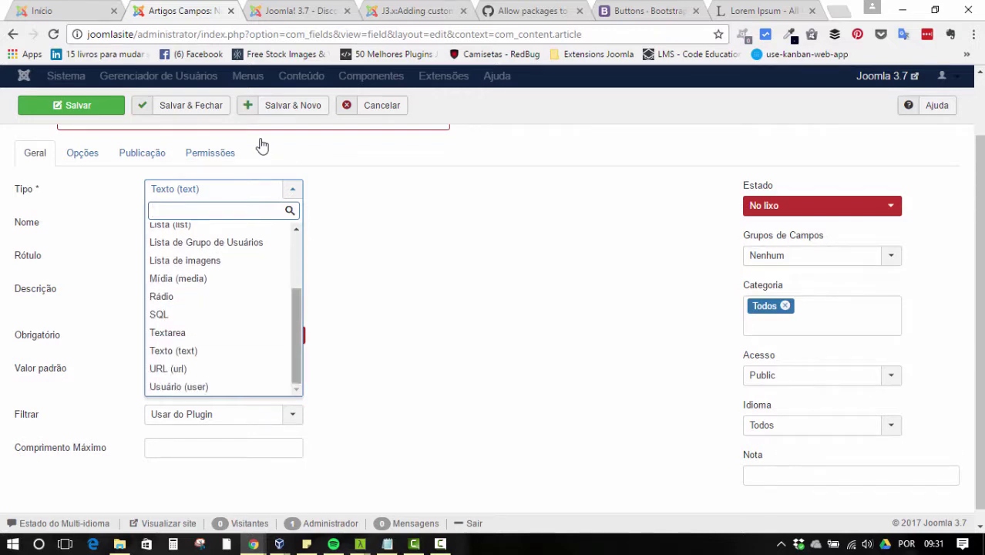
{"action": "scroll", "coordinate": [223, 309], "scroll_direction": "up", "scroll_amount": 3}
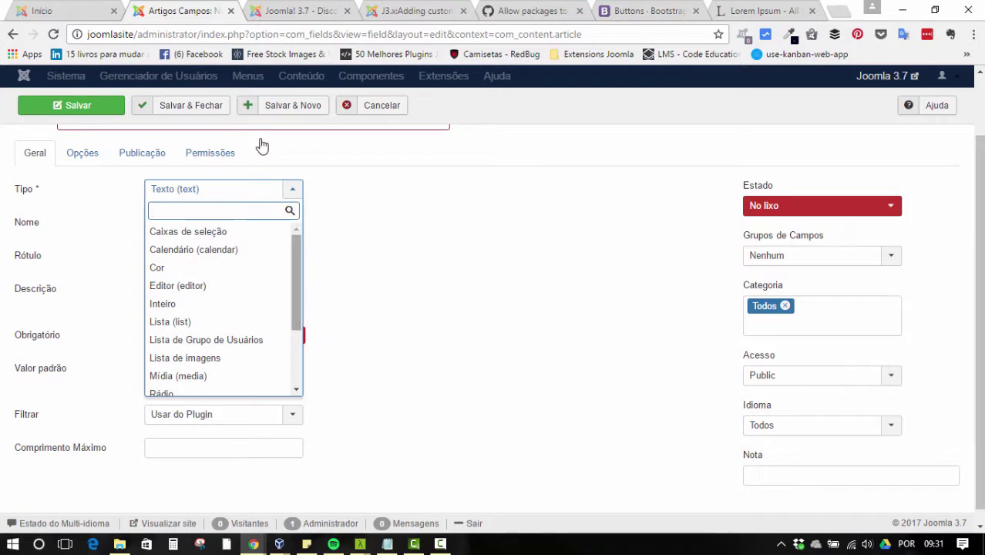
{"action": "left_click", "coordinate": [262, 145]}
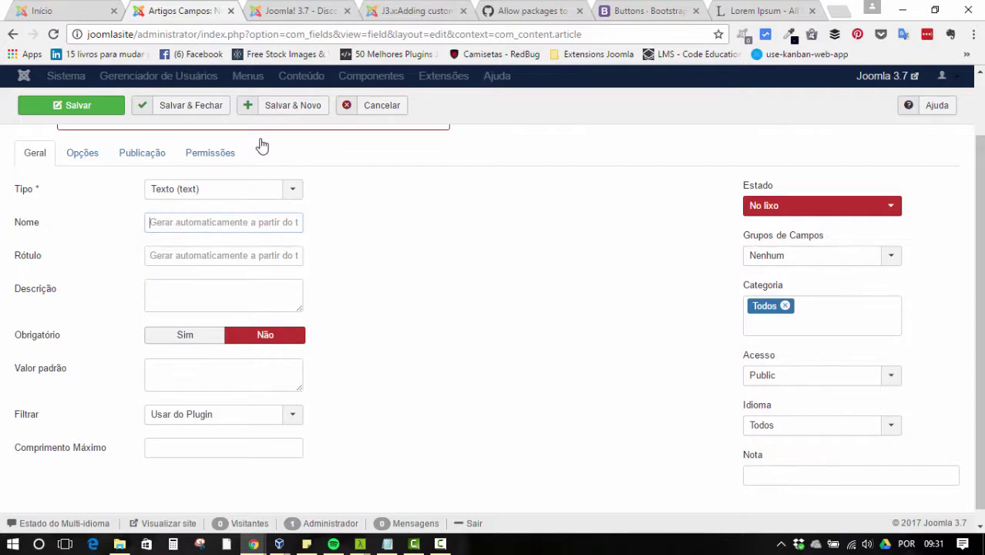
Step: Examine the new field's title and its general settings, from Nome and Rótulo to Obrigatório and Comprimento Máximo
{"action": "key", "text": "shift+Tab"}
{"action": "key", "text": "shift+Tab"}
{"action": "key", "text": "shift+Tab"}
{"action": "key", "text": "shift+Tab"}
{"action": "key", "text": "shift+Tab"}
{"action": "key", "text": "shift+Tab"}
{"action": "key", "text": "shift+Tab"}
{"action": "scroll", "coordinate": [262, 147], "scroll_direction": "up", "scroll_amount": 1}
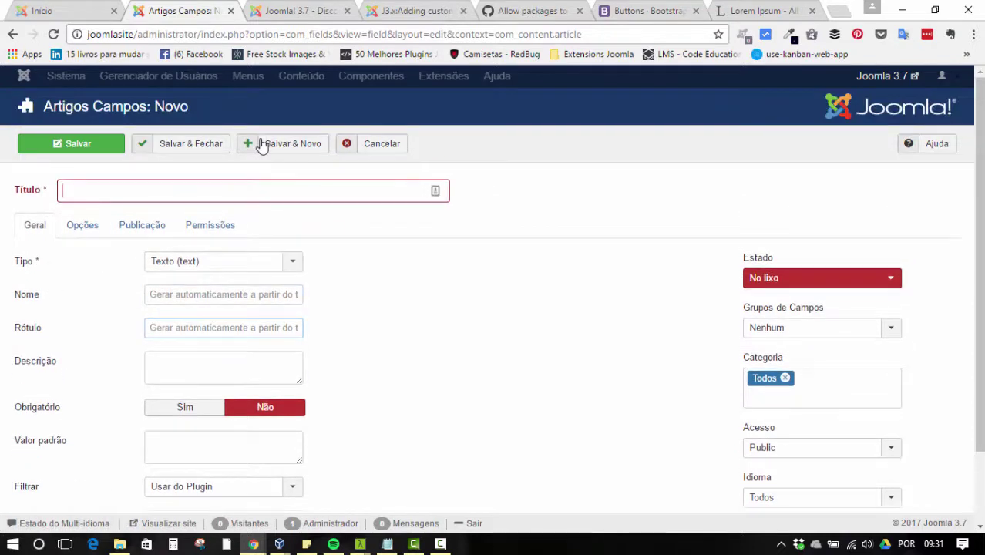
{"action": "scroll", "coordinate": [262, 146], "scroll_direction": "down", "scroll_amount": 1}
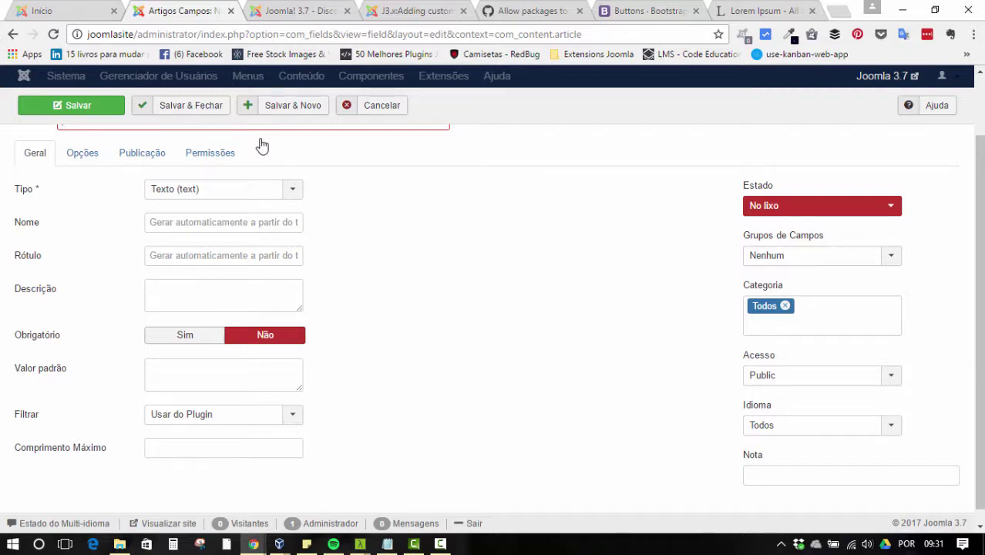
{"action": "scroll", "coordinate": [262, 146], "scroll_direction": "down", "scroll_amount": 1}
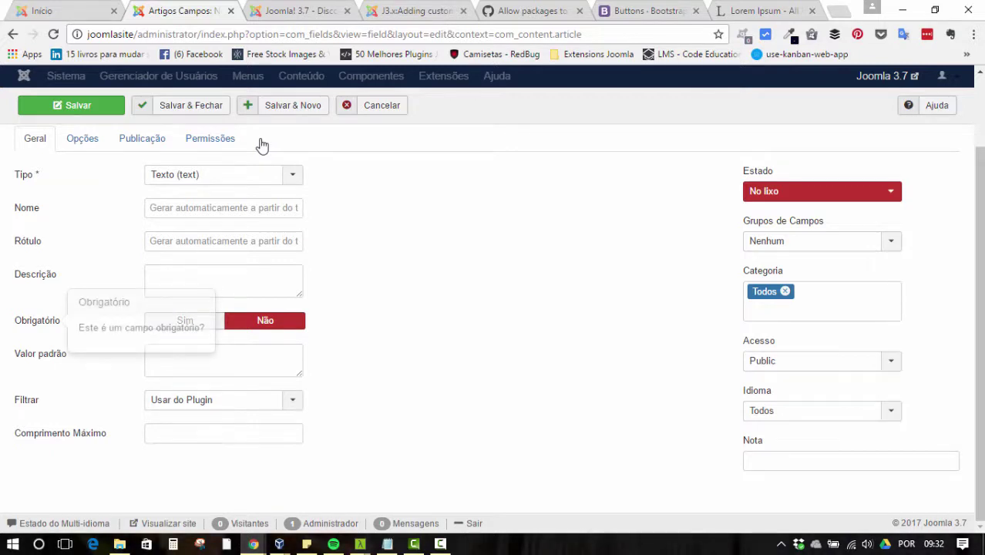
Step: Examine the Filtrar options of the text field, such as Bruto and HTML seguro, and leave the setting at Usar do Plugin
{"action": "key", "text": "Tab"}
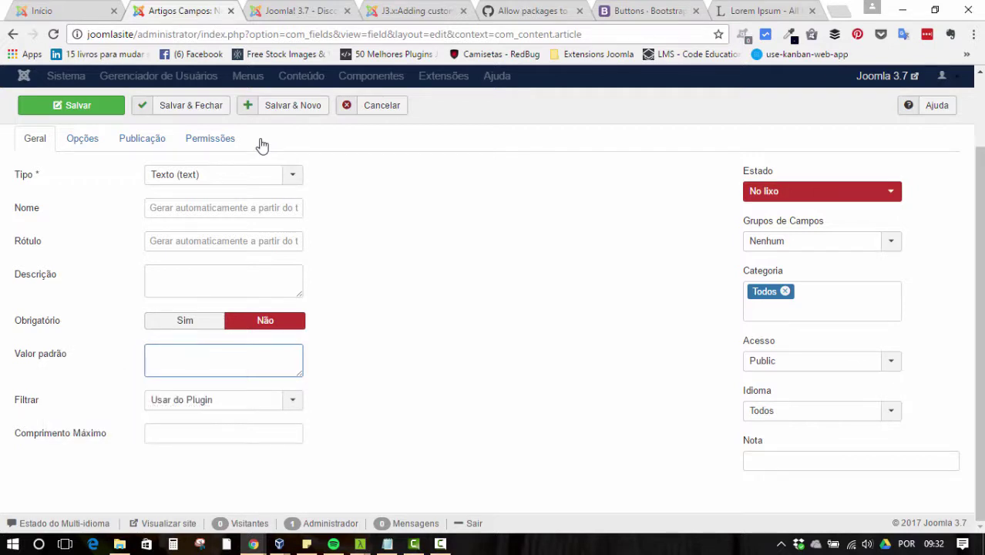
{"action": "key", "text": "Tab"}
{"action": "key", "text": "alt+Down"}
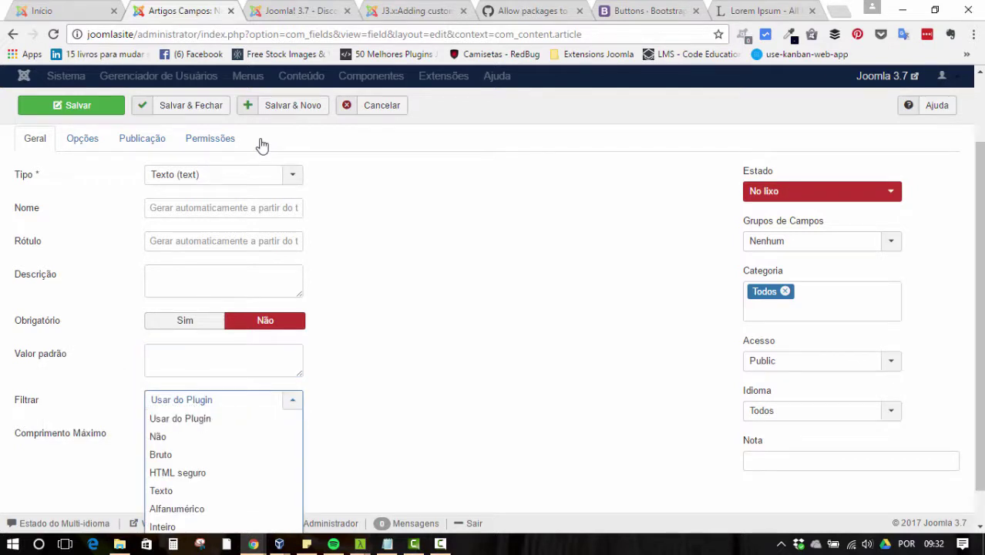
{"action": "scroll", "coordinate": [262, 145], "scroll_direction": "down", "scroll_amount": 1}
{"action": "key", "text": "Down"}
{"action": "key", "text": "Up"}
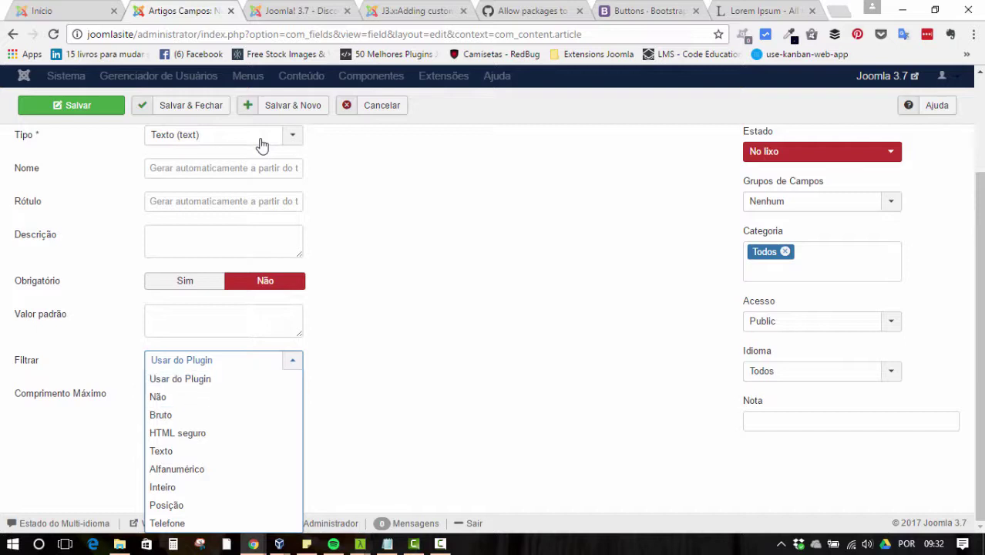
{"action": "key", "text": "Down"}
{"action": "key", "text": "Down"}
{"action": "key", "text": "Down"}
{"action": "key", "text": "Down"}
{"action": "key", "text": "Up"}
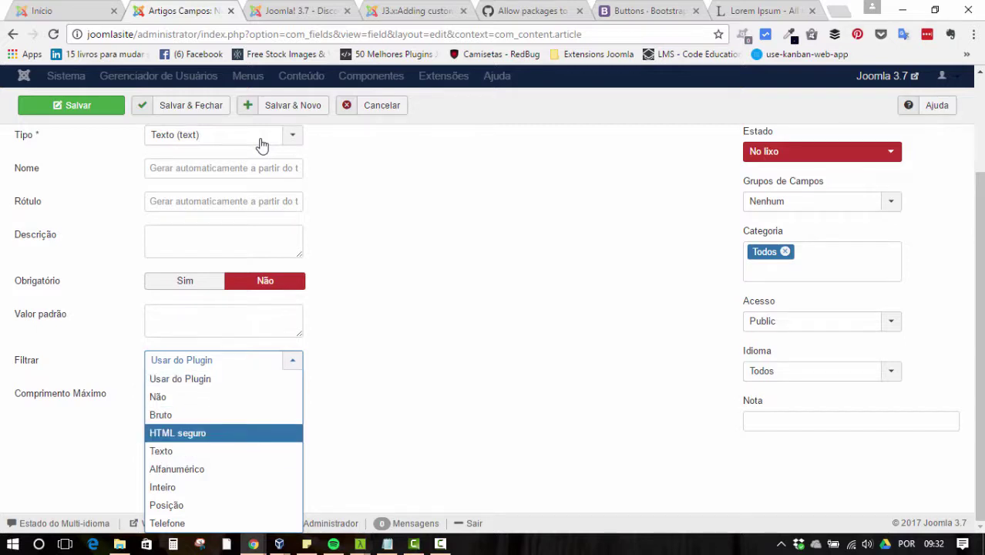
{"action": "key", "text": "Down"}
{"action": "key", "text": "Up"}
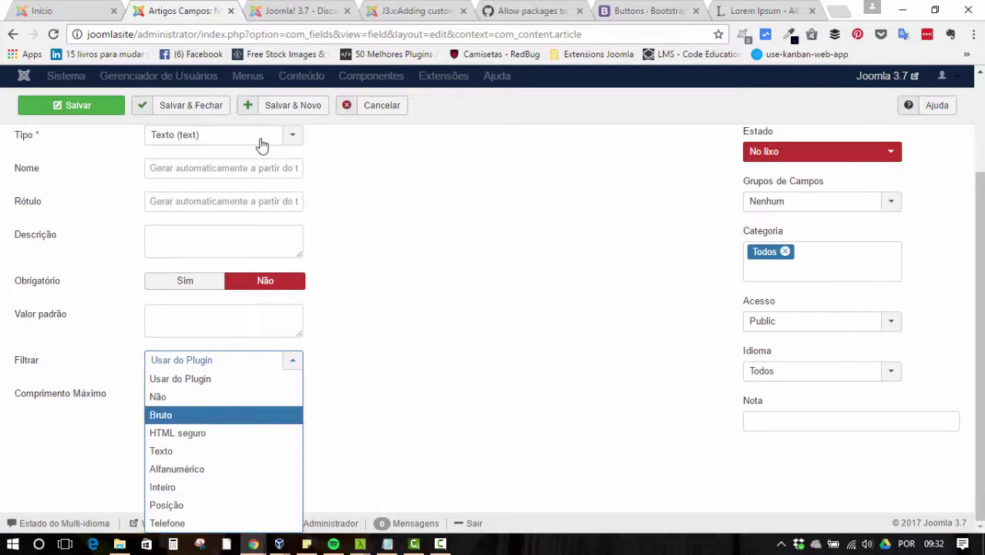
{"action": "key", "text": "Escape"}
{"action": "key", "text": "Tab"}
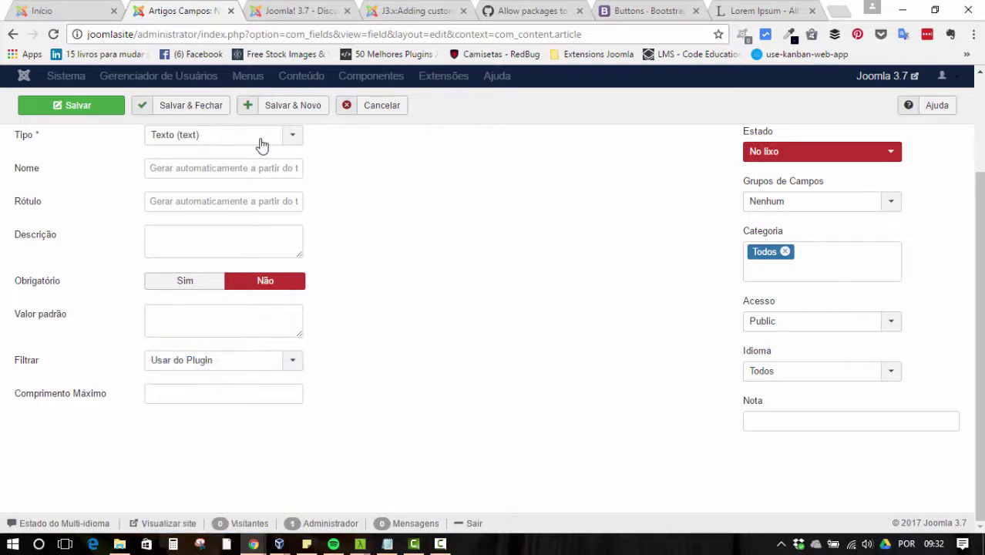
Step: Change the new field's type from text to Cor
{"action": "scroll", "coordinate": [262, 145], "scroll_direction": "up", "scroll_amount": 2}
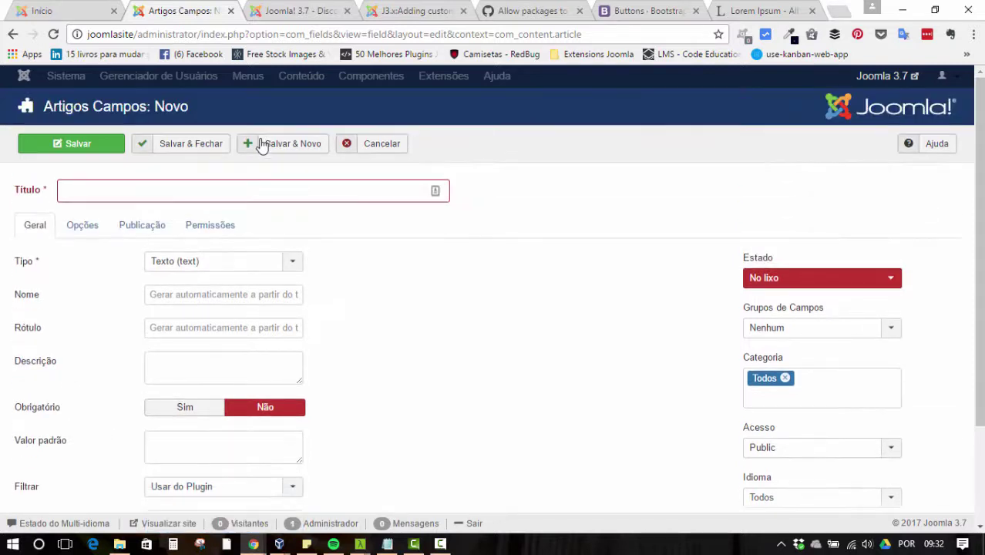
{"action": "key", "text": "Down"}
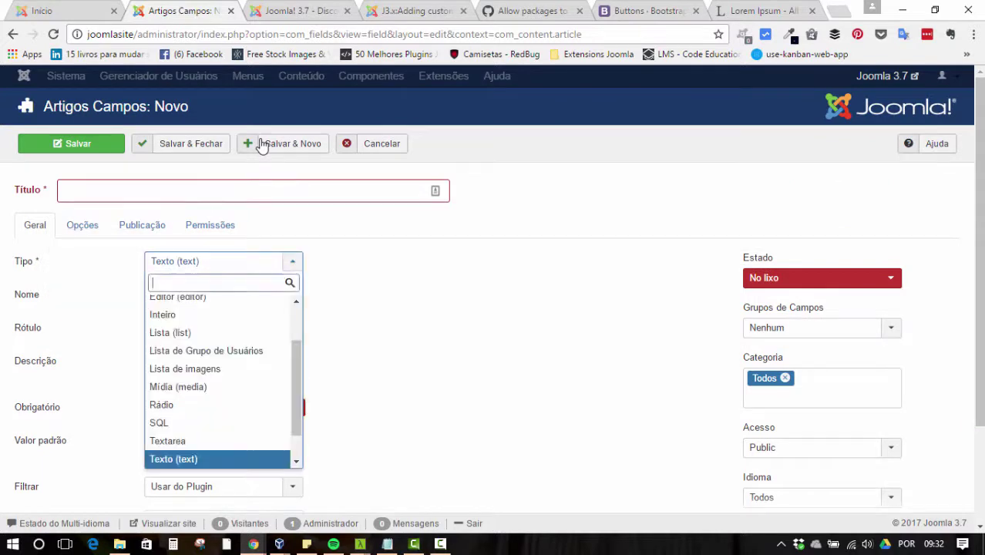
{"action": "scroll", "coordinate": [218, 321], "scroll_direction": "up", "scroll_amount": 2}
{"action": "key", "text": "Down"}
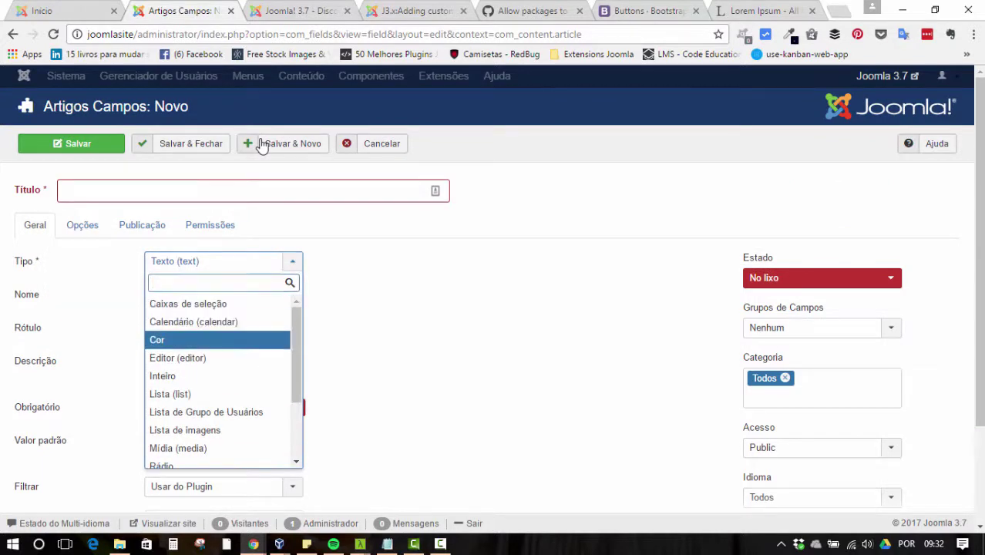
{"action": "key", "text": "Return"}
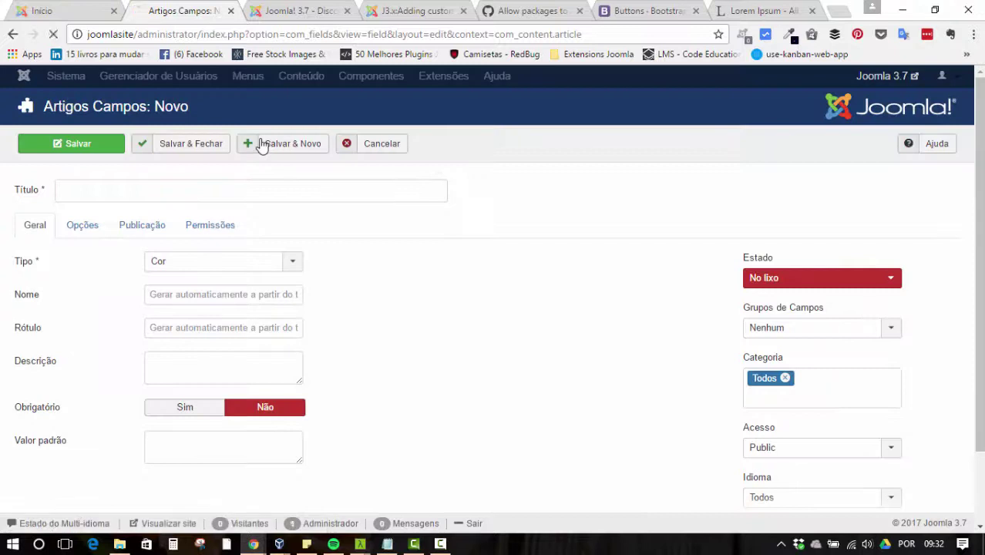
Step: Look through the full list of field types, from Caixas de seleção to Usuário (user)
{"action": "key", "text": "Down"}
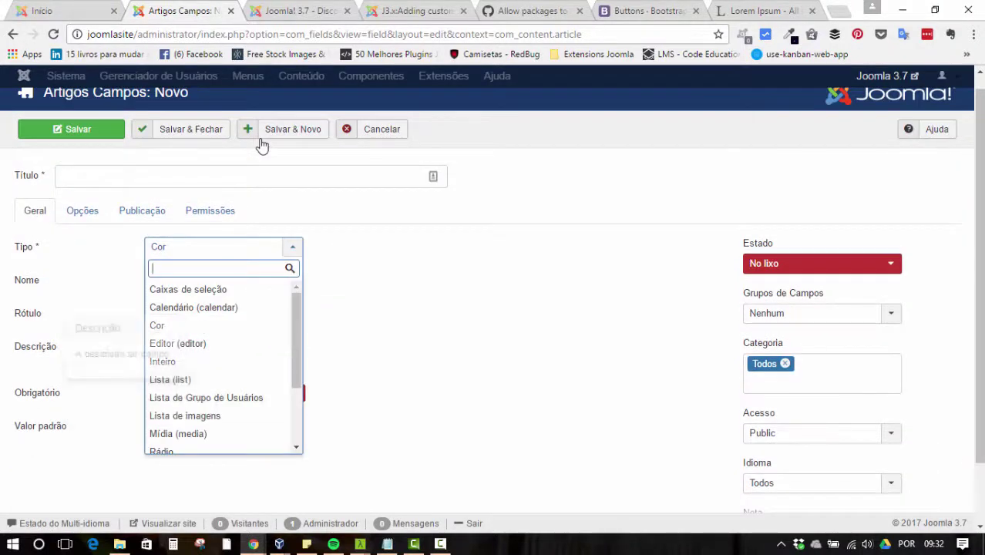
{"action": "key", "text": "Down"}
{"action": "key", "text": "Down"}
{"action": "key", "text": "Down"}
{"action": "key", "text": "Down"}
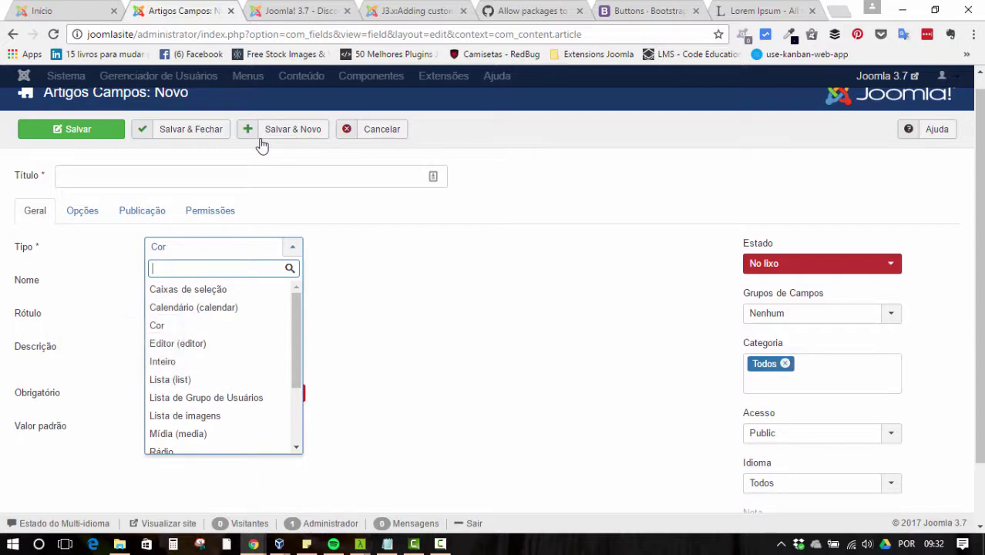
{"action": "key", "text": "Down"}
{"action": "key", "text": "Down"}
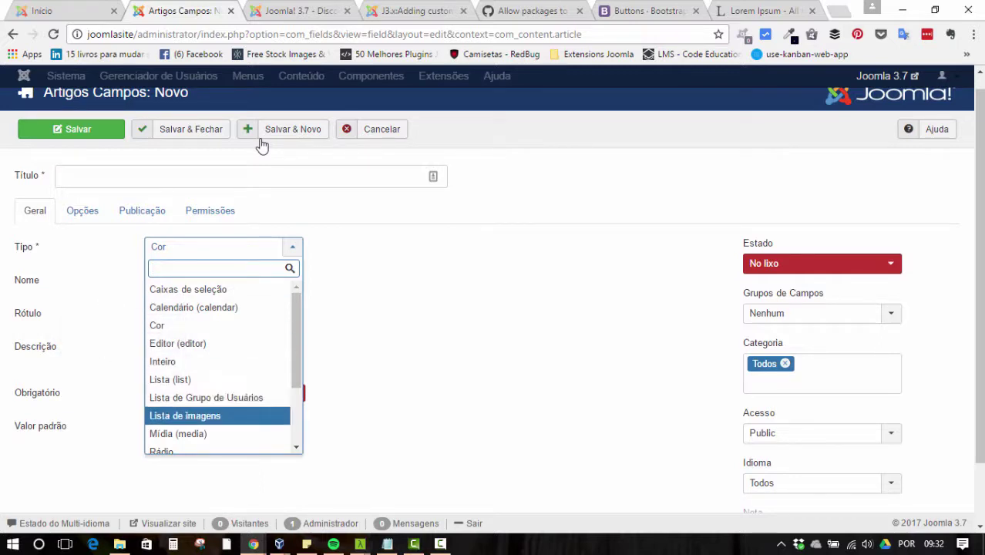
{"action": "key", "text": "Up"}
{"action": "key", "text": "Up"}
{"action": "key", "text": "Up"}
{"action": "key", "text": "Up"}
{"action": "key", "text": "Up"}
{"action": "key", "text": "Up"}
{"action": "key", "text": "Up"}
{"action": "key", "text": "Down"}
{"action": "key", "text": "Up"}
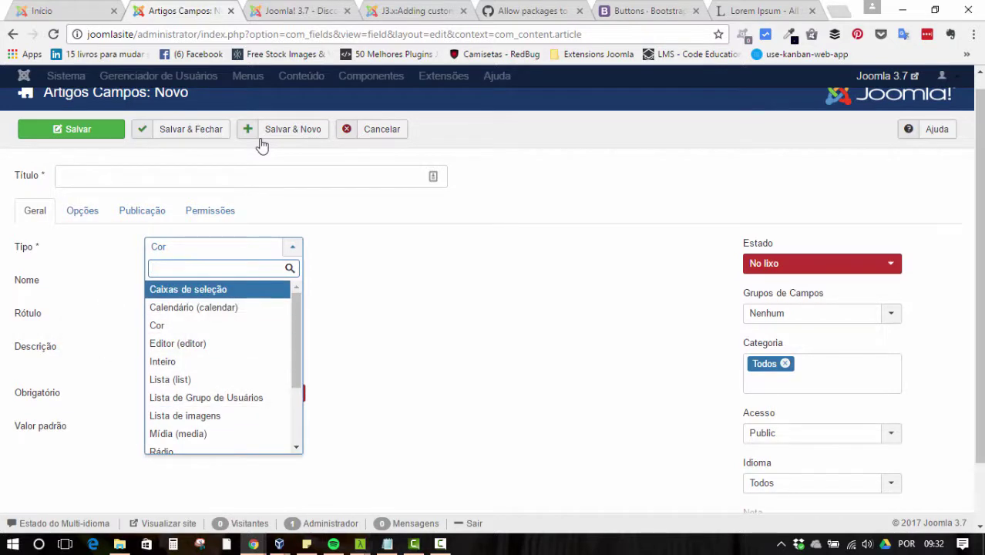
{"action": "key", "text": "Down"}
{"action": "key", "text": "Down"}
{"action": "key", "text": "Up"}
{"action": "scroll", "coordinate": [224, 363], "scroll_direction": "down", "scroll_amount": 1}
{"action": "key", "text": "Down"}
{"action": "key", "text": "Down"}
{"action": "key", "text": "Down"}
{"action": "key", "text": "Down"}
{"action": "key", "text": "Down"}
{"action": "key", "text": "Down"}
{"action": "key", "text": "Down"}
{"action": "key", "text": "Down"}
{"action": "key", "text": "Down"}
{"action": "key", "text": "Down"}
{"action": "key", "text": "Down"}
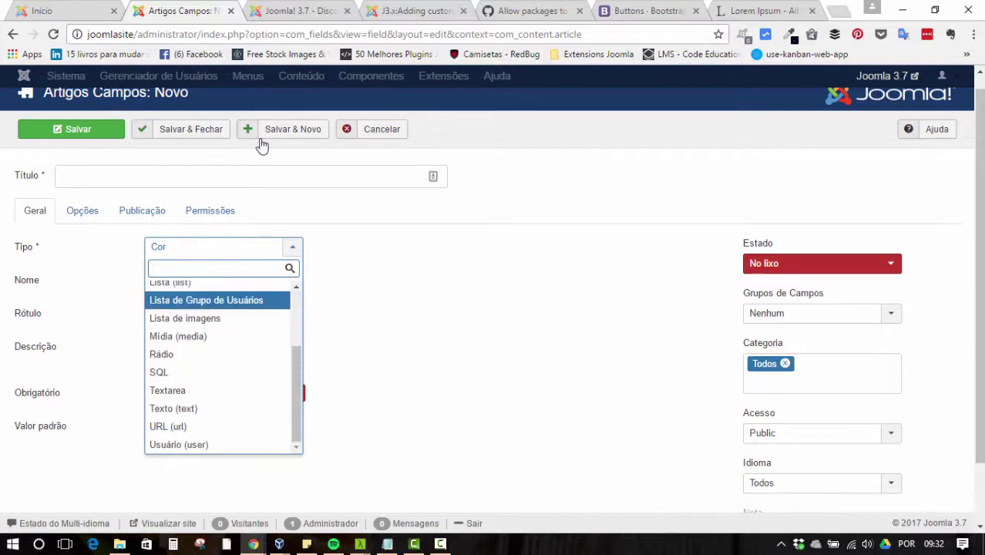
{"action": "key", "text": "Return"}
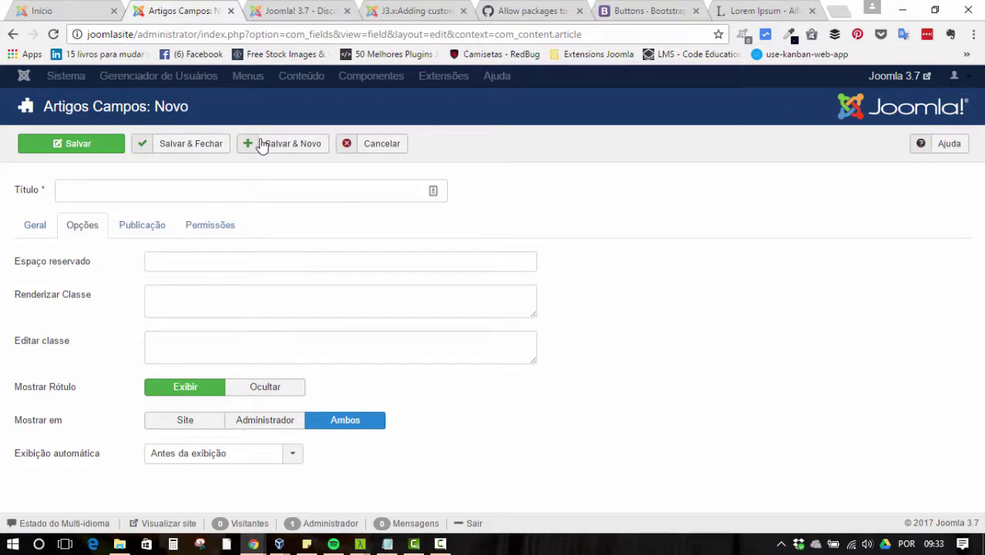
Step: Try the Site choice for Mostrar em in the new field's options and restore it to Ambos
{"action": "key", "text": "Tab"}
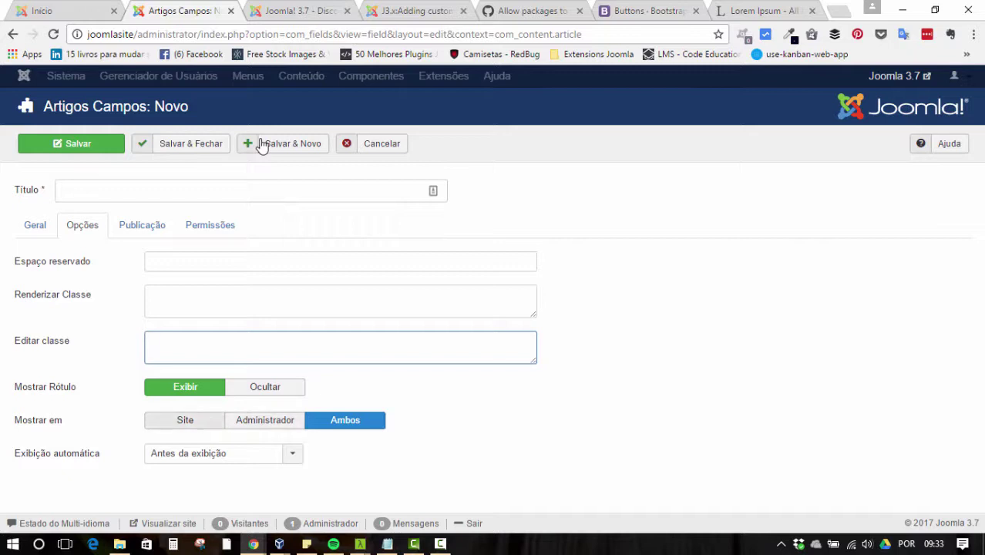
{"action": "left_click", "coordinate": [185, 421]}
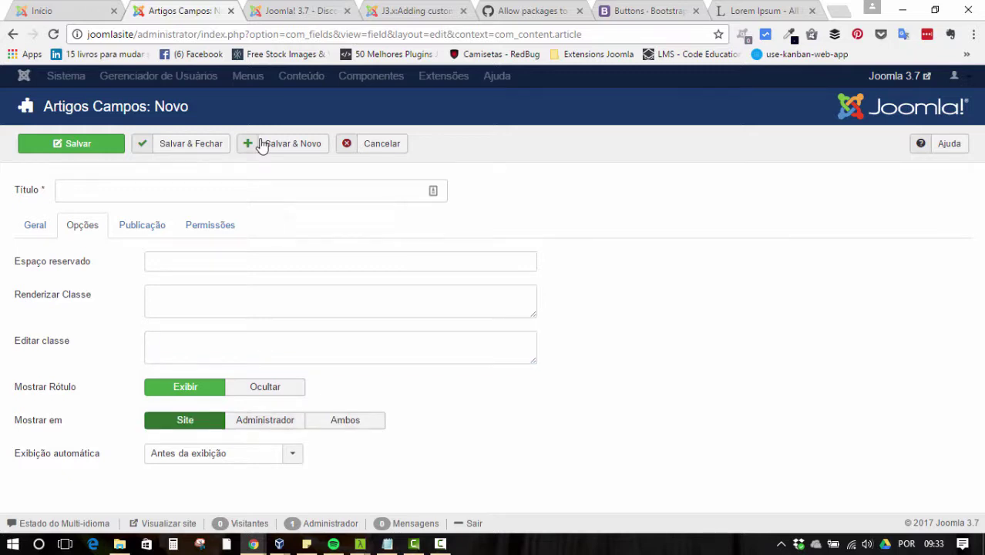
{"action": "left_click", "coordinate": [344, 420]}
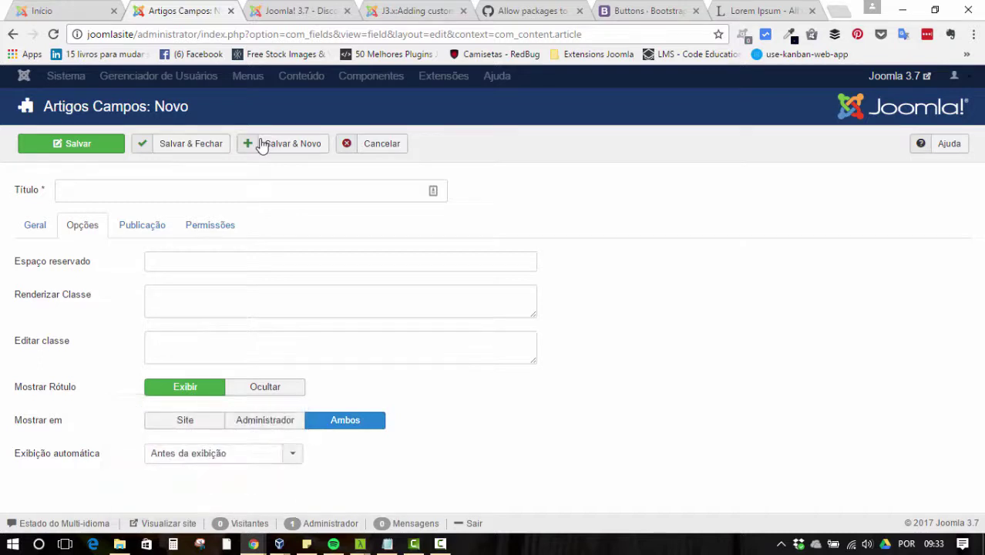
Step: Examine the Exibição automática choices, from Após o Título to Não, and leave the setting at Antes da exibição
{"action": "left_click", "coordinate": [224, 453]}
{"action": "scroll", "coordinate": [224, 478], "scroll_direction": "down", "scroll_amount": 1}
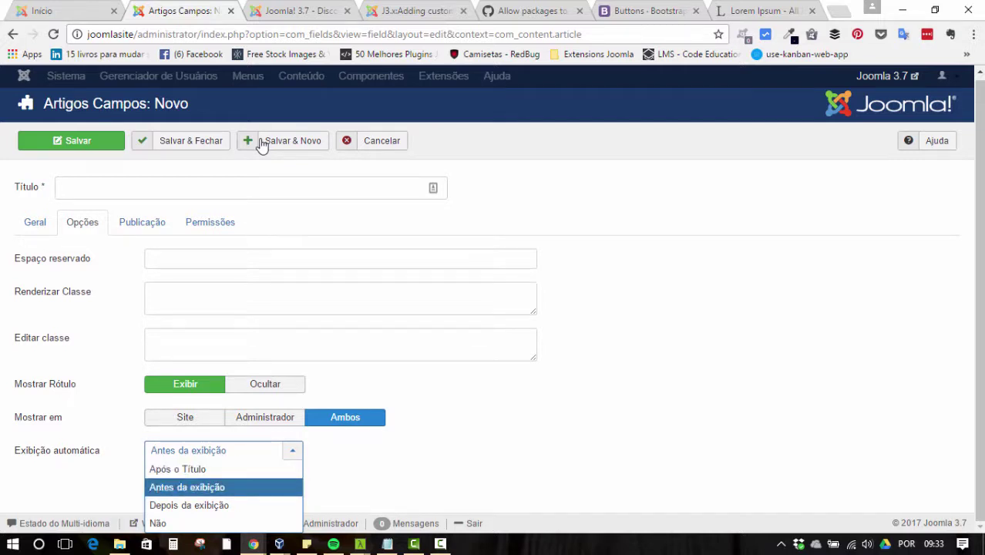
{"action": "key", "text": "Down"}
{"action": "key", "text": "Down"}
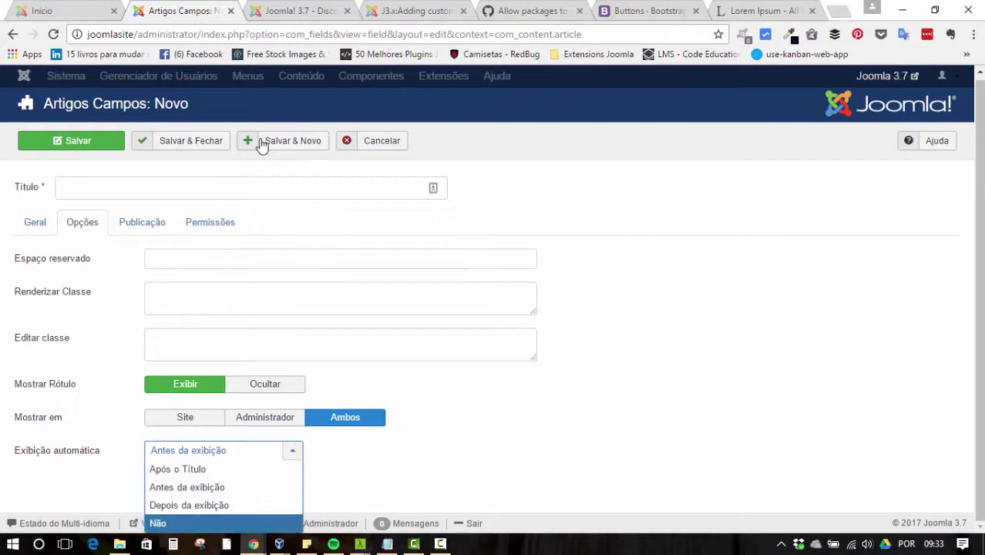
{"action": "key", "text": "Up"}
{"action": "key", "text": "Up"}
{"action": "key", "text": "Return"}
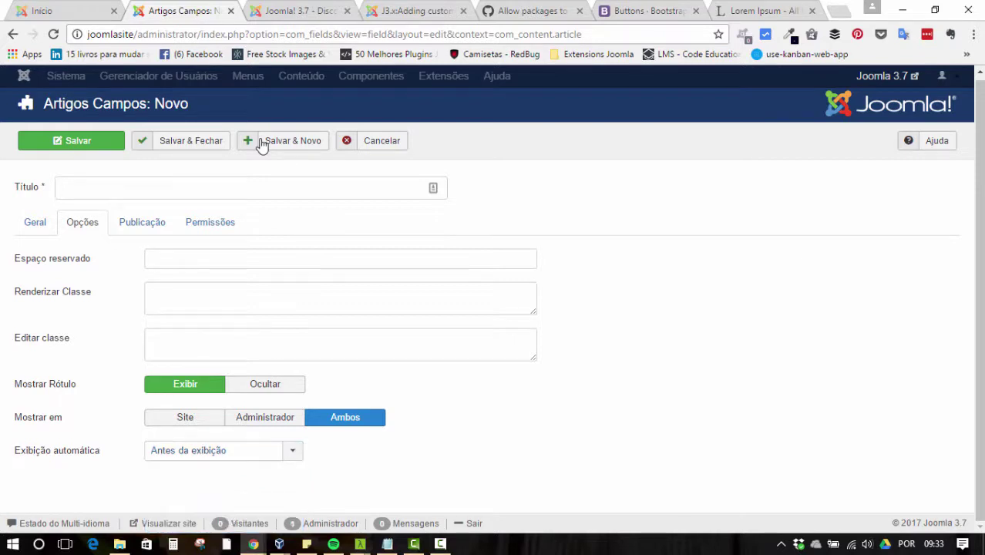
Step: View the new field's Publicação details and its Permissões settings for the user groups
{"action": "left_click", "coordinate": [142, 222]}
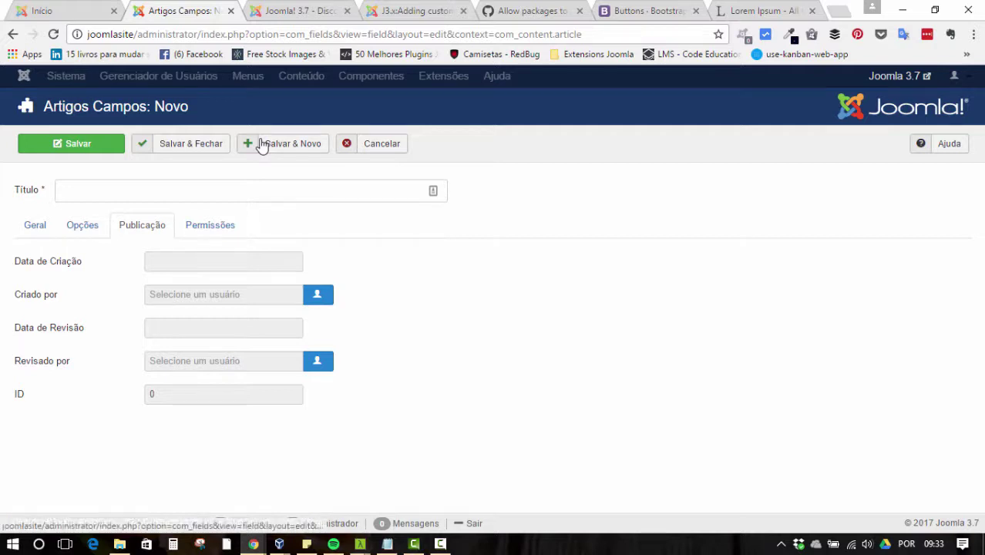
{"action": "key", "text": "Tab"}
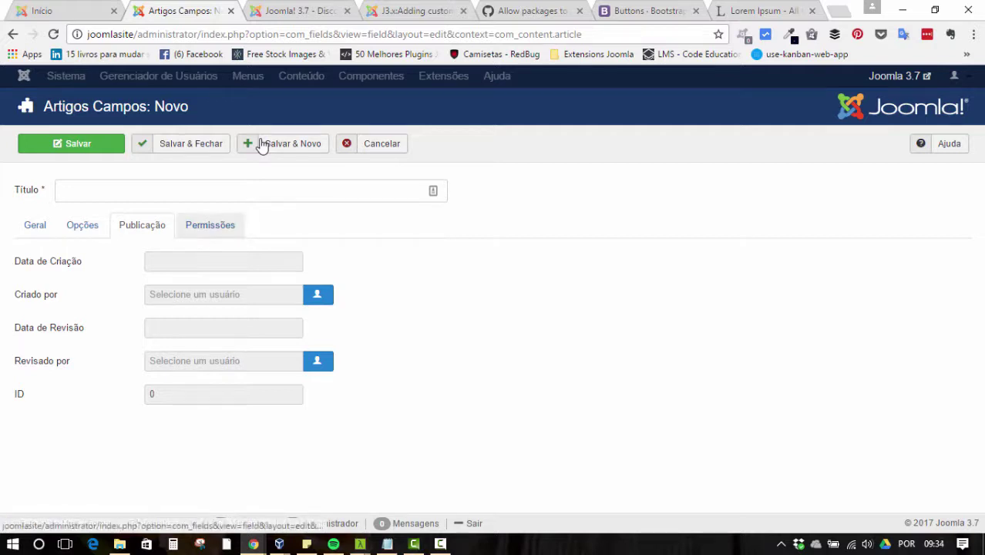
{"action": "key", "text": "Return"}
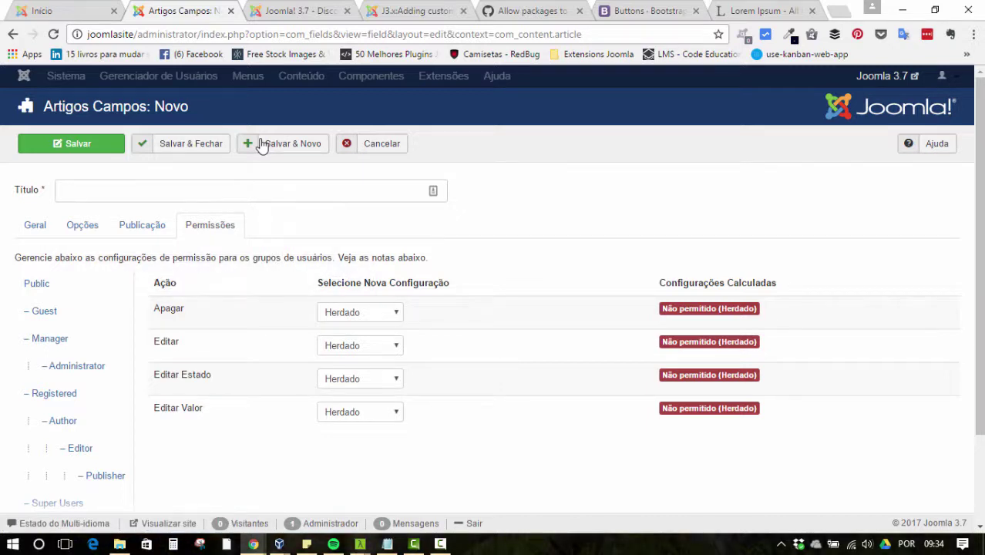
Step: Return to the field's general settings and title the new text field Duração de Leitura
{"action": "key", "text": "shift+Tab"}
{"action": "key", "text": "shift+Tab"}
{"action": "key", "text": "shift+Tab"}
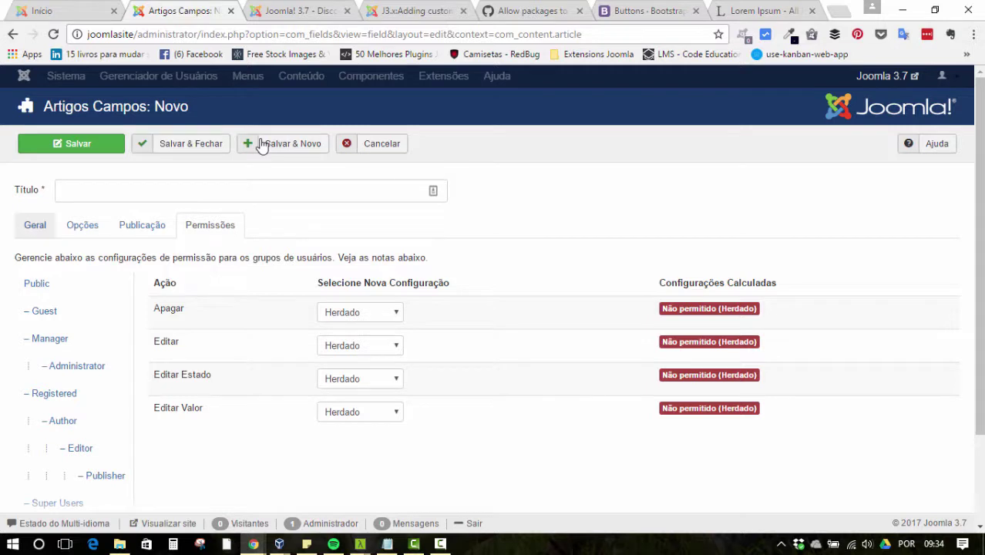
{"action": "key", "text": "Return"}
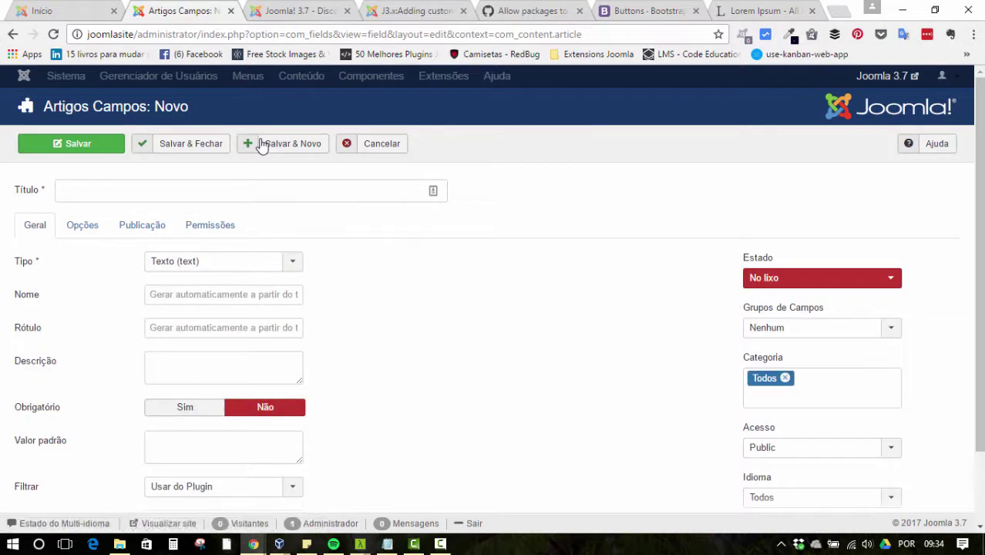
{"action": "type", "text": "T"}
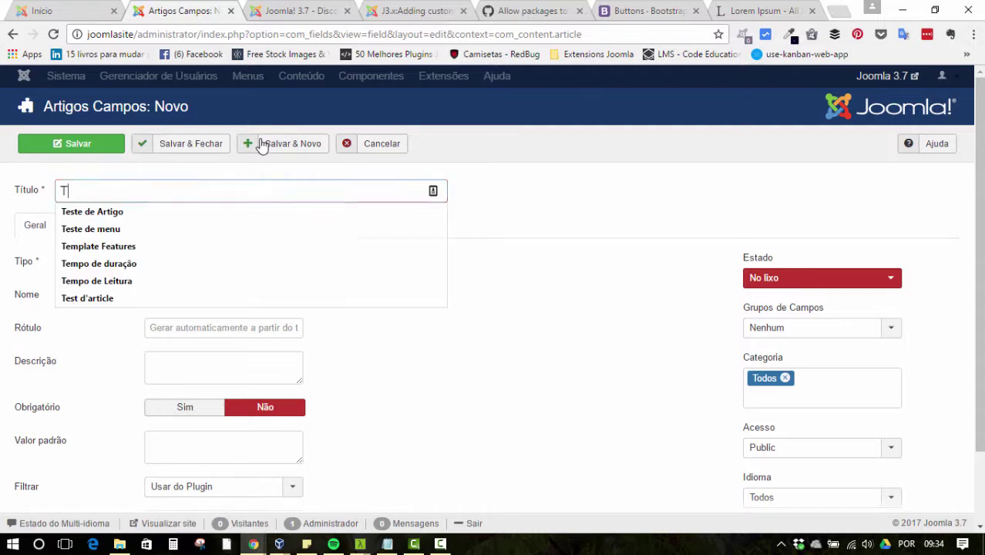
{"action": "key", "text": "BackSpace"}
{"action": "type", "text": "Du"}
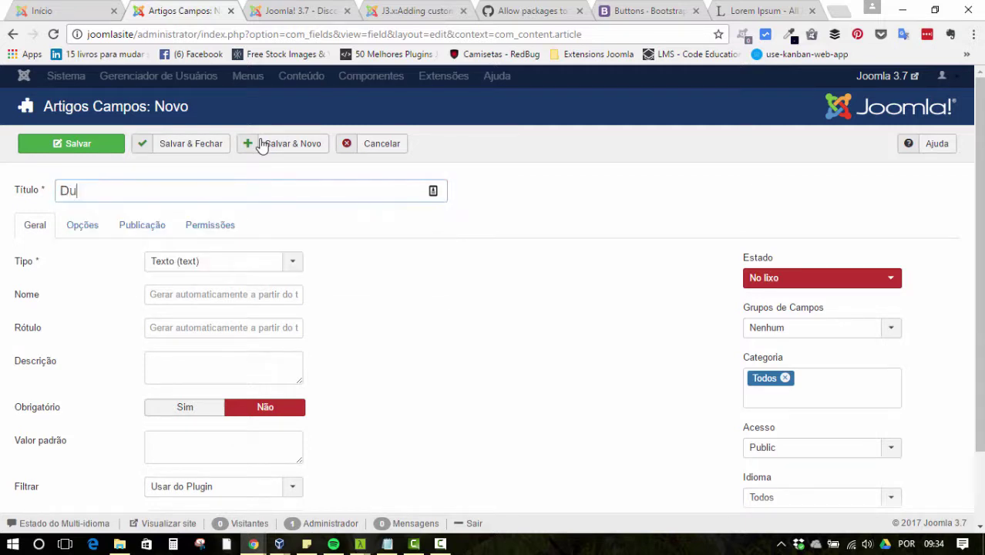
{"action": "type", "text": "ração de Leitura"}
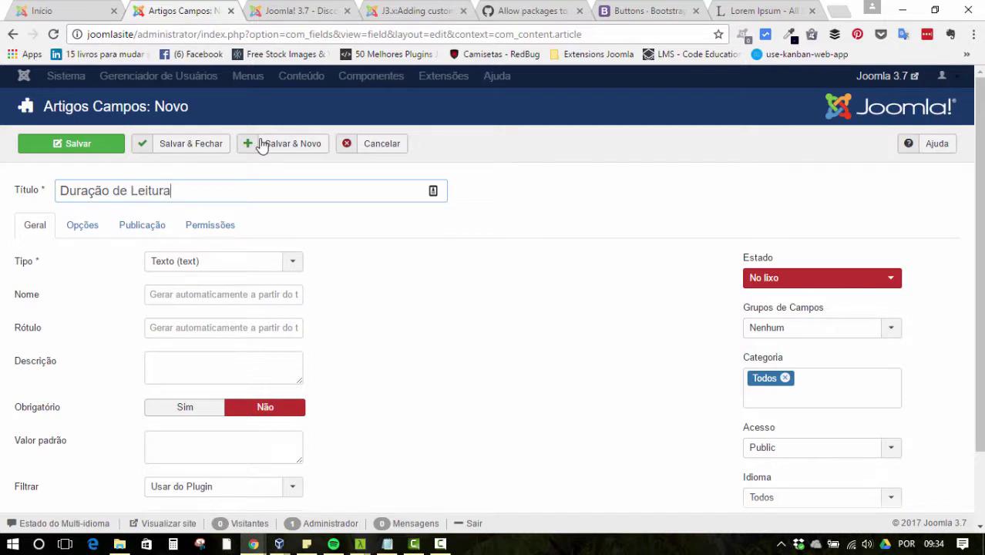
{"action": "key", "text": "Tab"}
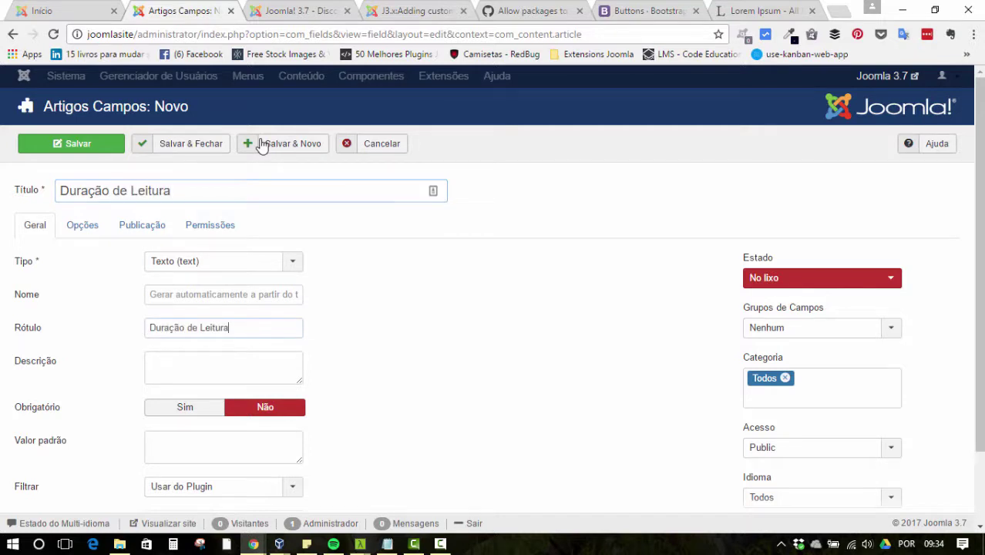
Step: Review the remaining general settings down to Comprimento Máximo, plus the Opções, Publicação and Permissões sections, without changing anything
{"action": "key", "text": "Tab"}
{"action": "scroll", "coordinate": [262, 146], "scroll_direction": "down", "scroll_amount": 1}
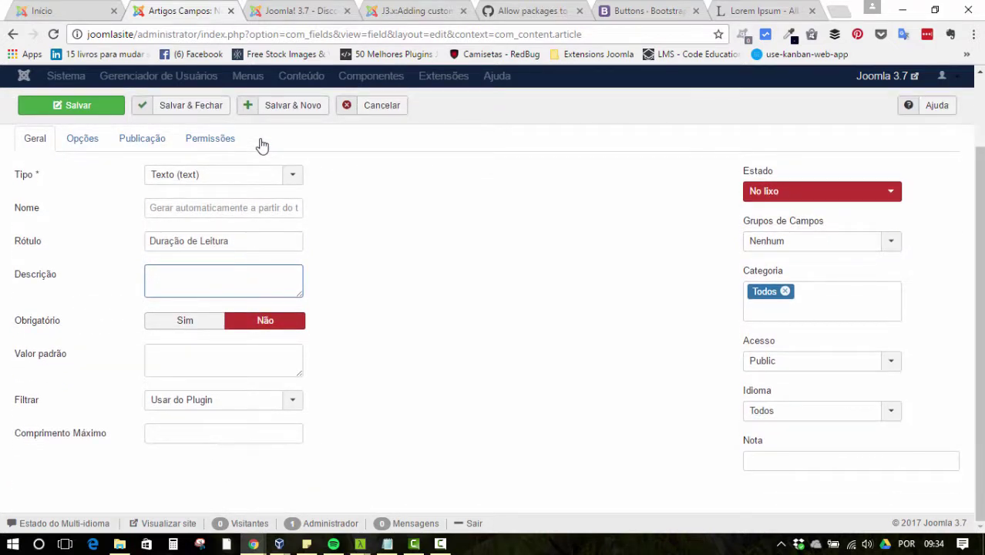
{"action": "key", "text": "Tab"}
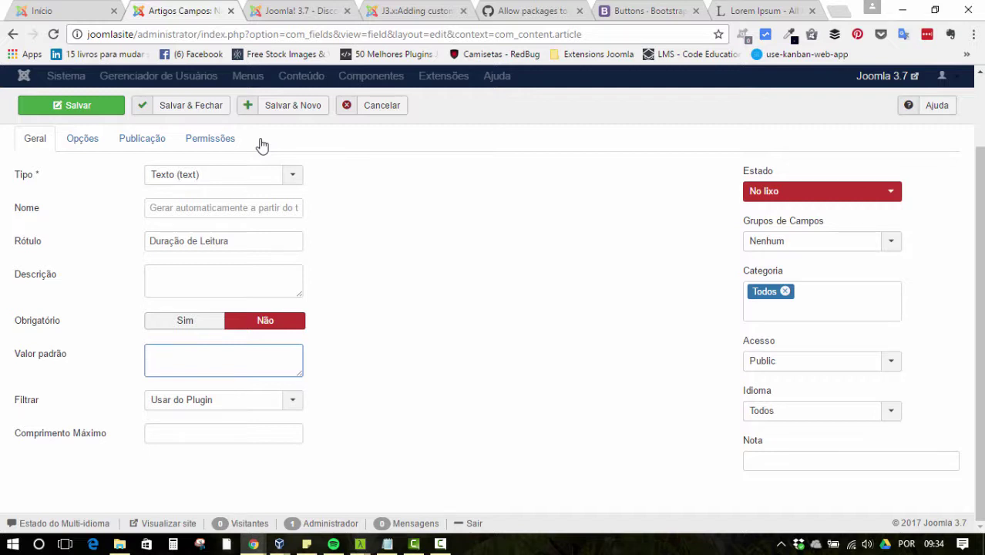
{"action": "key", "text": "Tab"}
{"action": "key", "text": "Tab"}
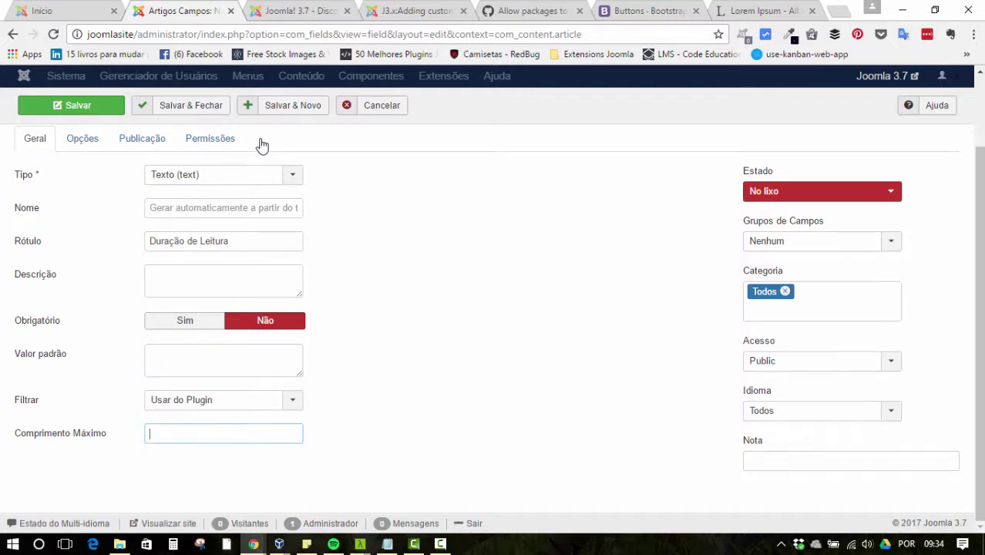
{"action": "scroll", "coordinate": [262, 145], "scroll_direction": "up", "scroll_amount": 2}
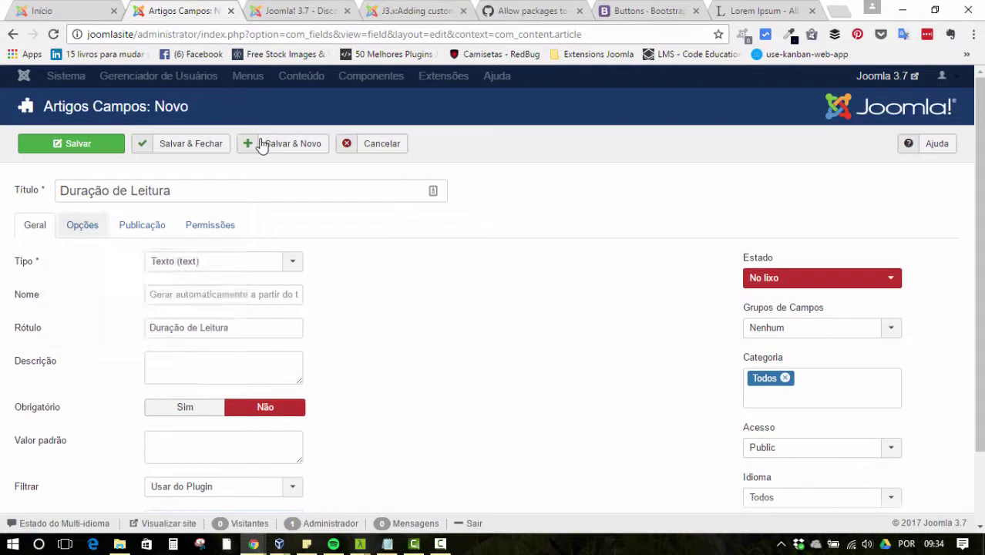
{"action": "left_click", "coordinate": [82, 226]}
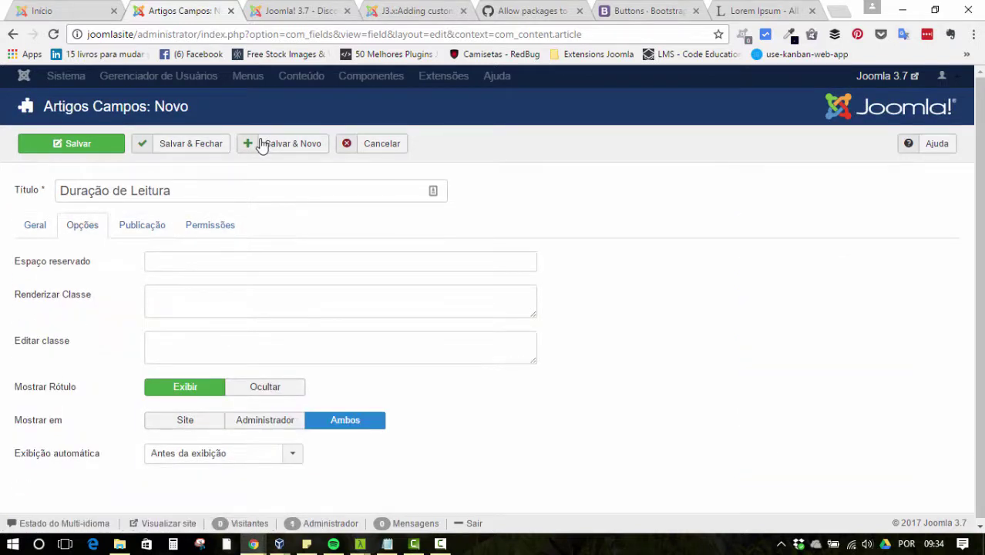
{"action": "left_click", "coordinate": [142, 224]}
{"action": "left_click", "coordinate": [210, 225]}
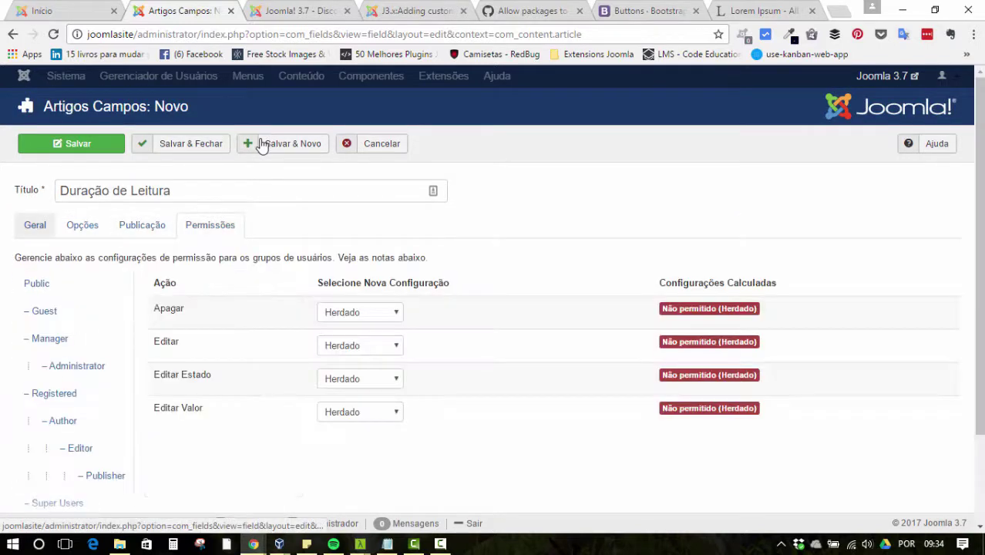
Step: Set the Estado of the Duração de Leitura field to Publicado in its general settings
{"action": "left_click", "coordinate": [35, 225]}
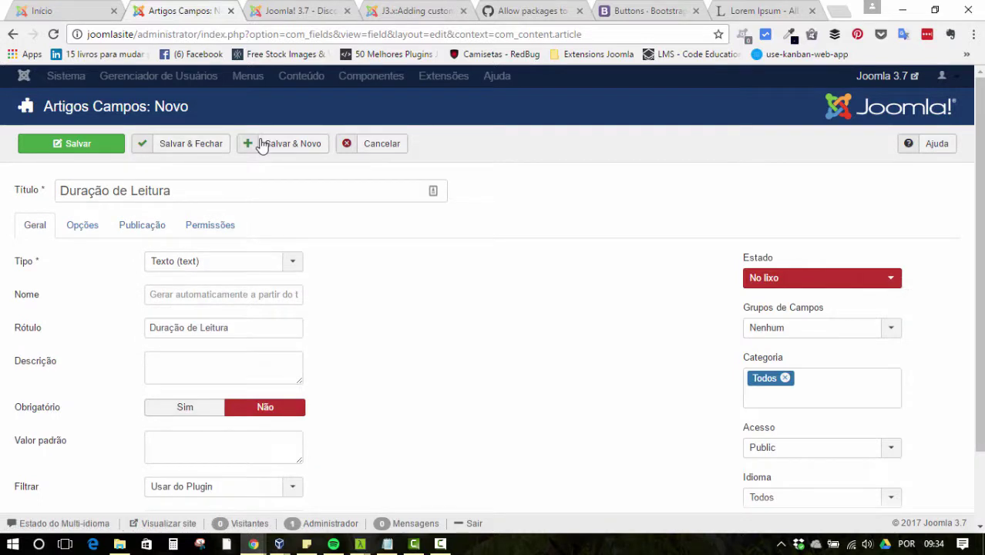
{"action": "left_click", "coordinate": [822, 277]}
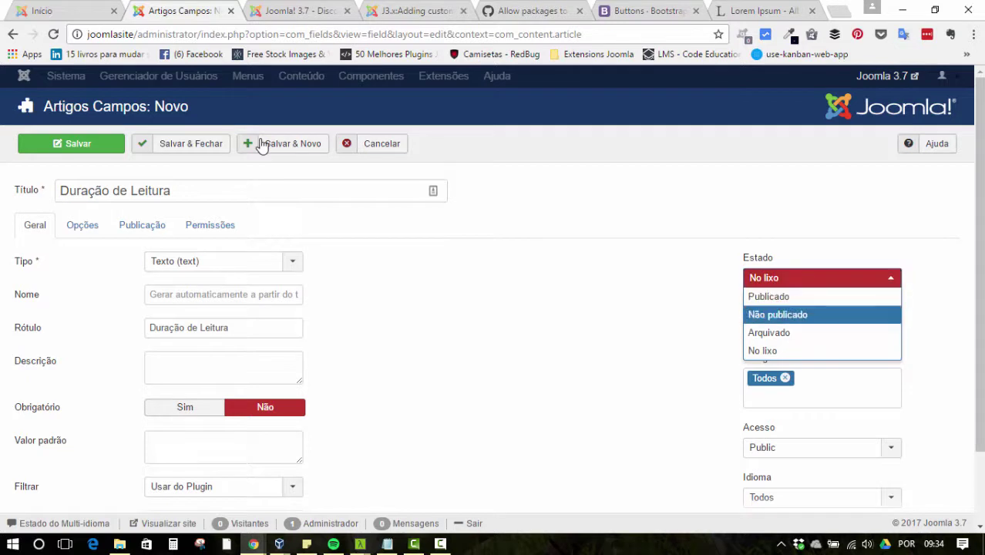
{"action": "left_click", "coordinate": [778, 313]}
{"action": "left_click", "coordinate": [821, 277]}
{"action": "left_click", "coordinate": [771, 294]}
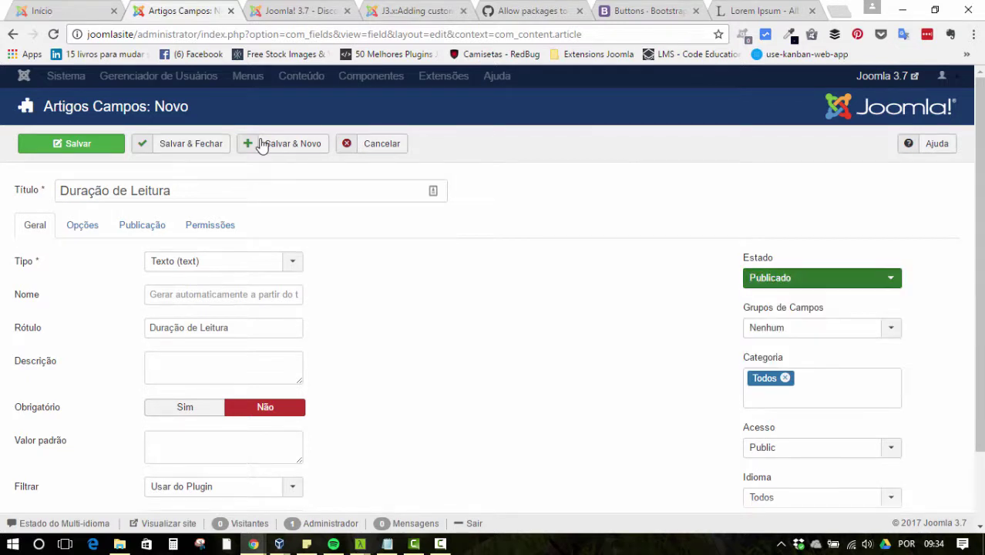
Step: Check the choices for Grupos de Campos and leave the field's group at Nenhum
{"action": "scroll", "coordinate": [822, 277], "scroll_direction": "down", "scroll_amount": 1}
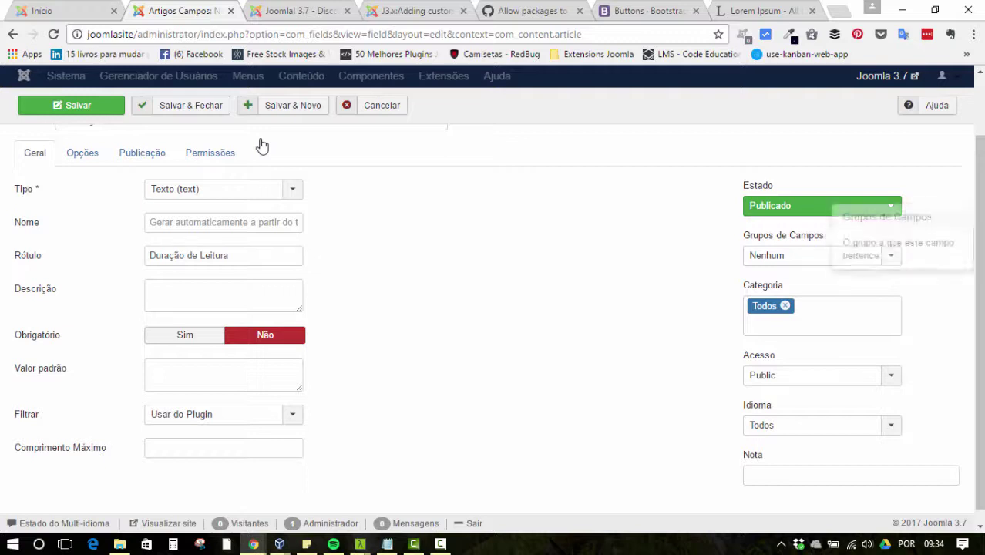
{"action": "left_click", "coordinate": [822, 255]}
{"action": "left_click", "coordinate": [822, 256]}
{"action": "left_click", "coordinate": [822, 255]}
{"action": "left_click", "coordinate": [822, 255]}
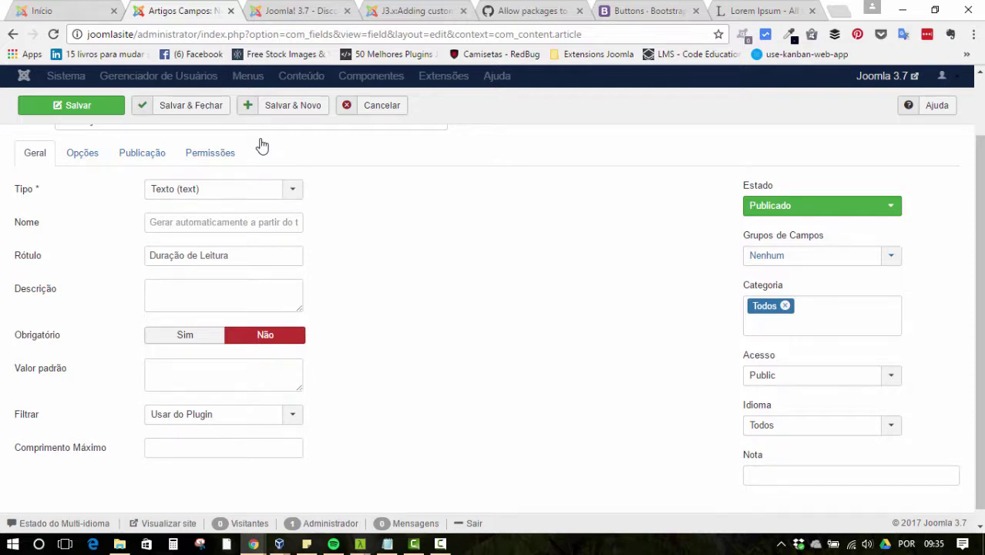
Step: Save the Duração de Leitura field and close its editing form
{"action": "scroll", "coordinate": [262, 145], "scroll_direction": "down", "scroll_amount": 1}
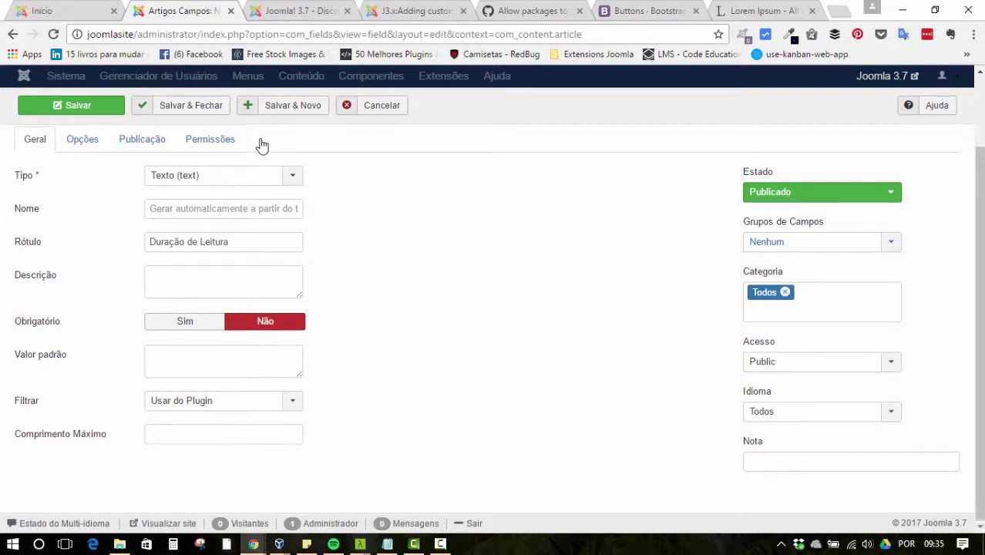
{"action": "scroll", "coordinate": [262, 145], "scroll_direction": "up", "scroll_amount": 2}
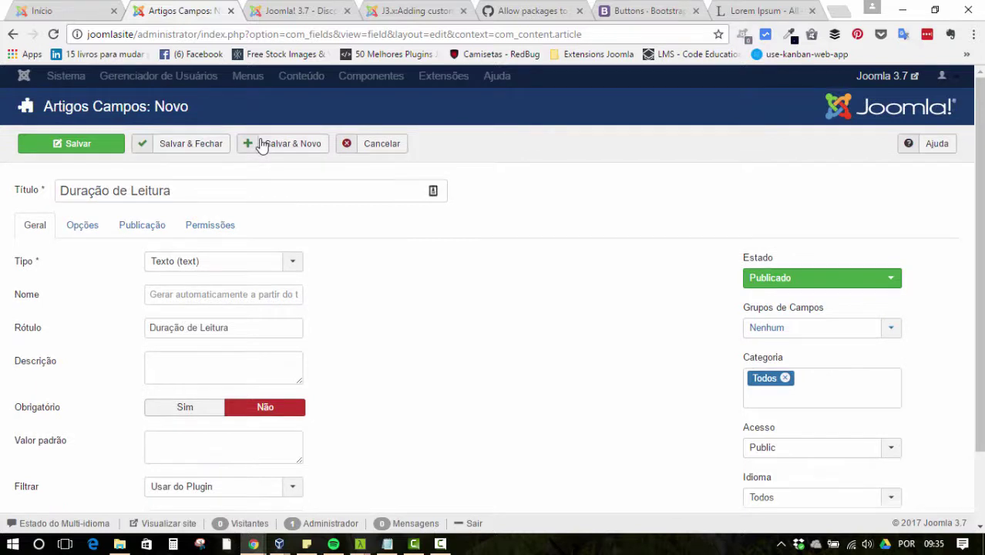
{"action": "left_click", "coordinate": [190, 143]}
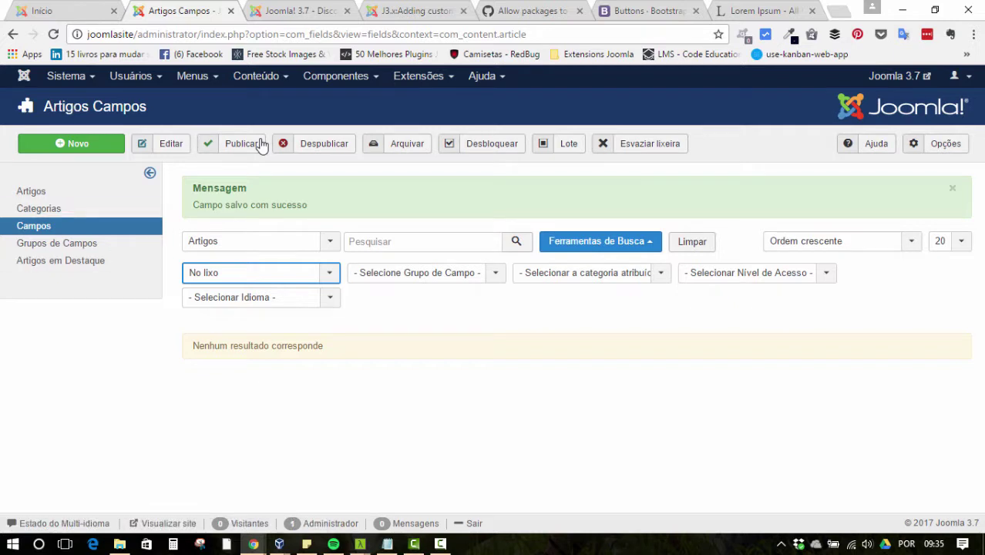
Step: Start another new article field titled Resumo and set its type to Textarea
{"action": "key", "text": "Down"}
{"action": "key", "text": "Up"}
{"action": "key", "text": "Return"}
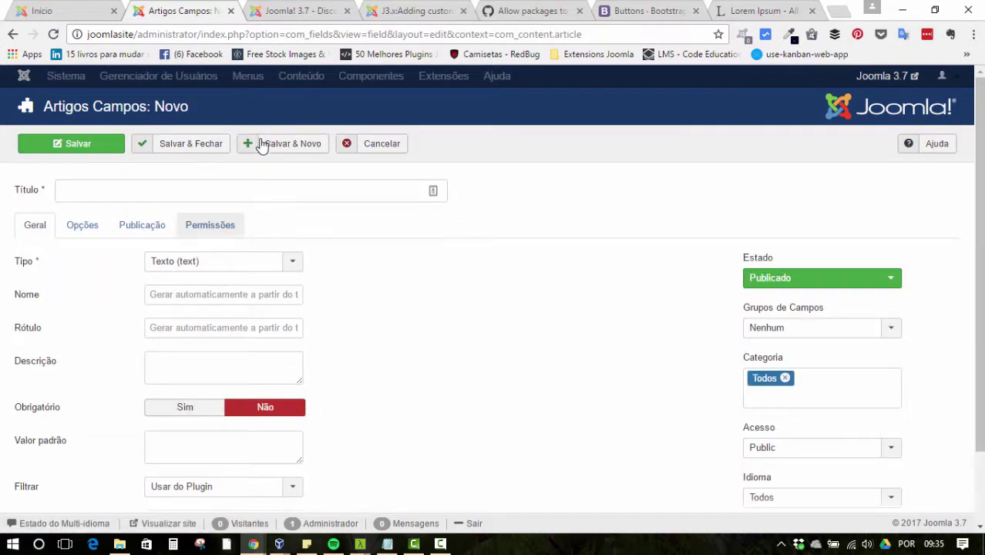
{"action": "type", "text": "Te"}
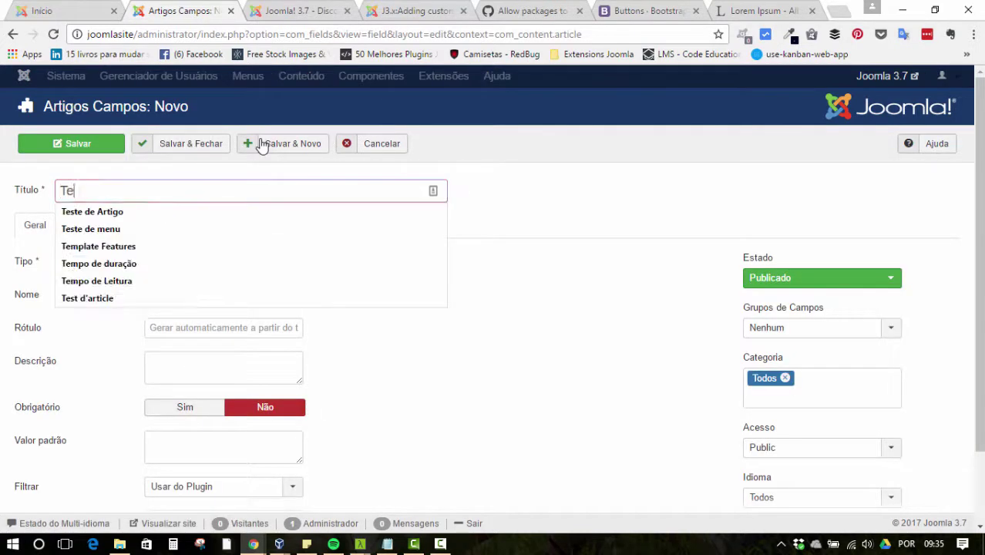
{"action": "key", "text": "BackSpace"}
{"action": "key", "text": "BackSpace"}
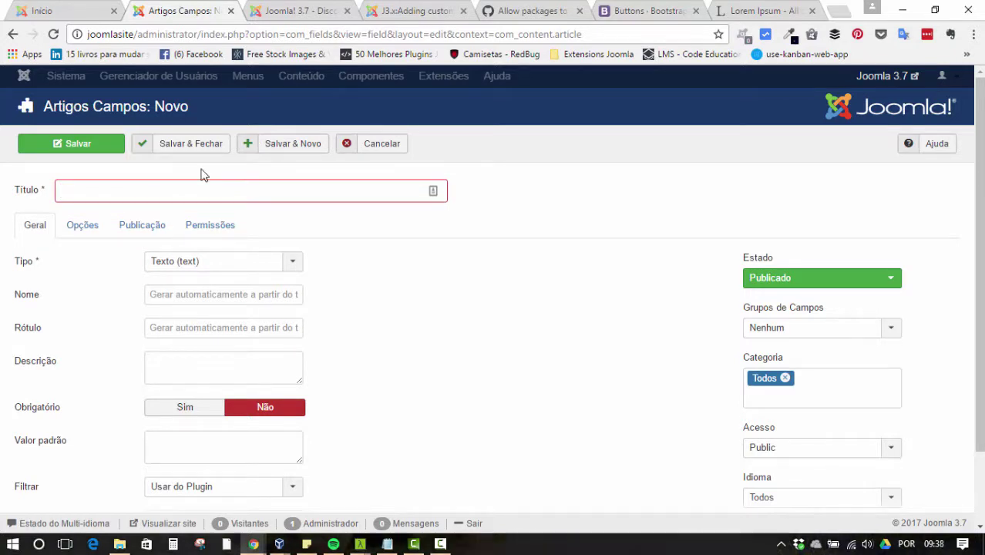
{"action": "type", "text": "Resumo"}
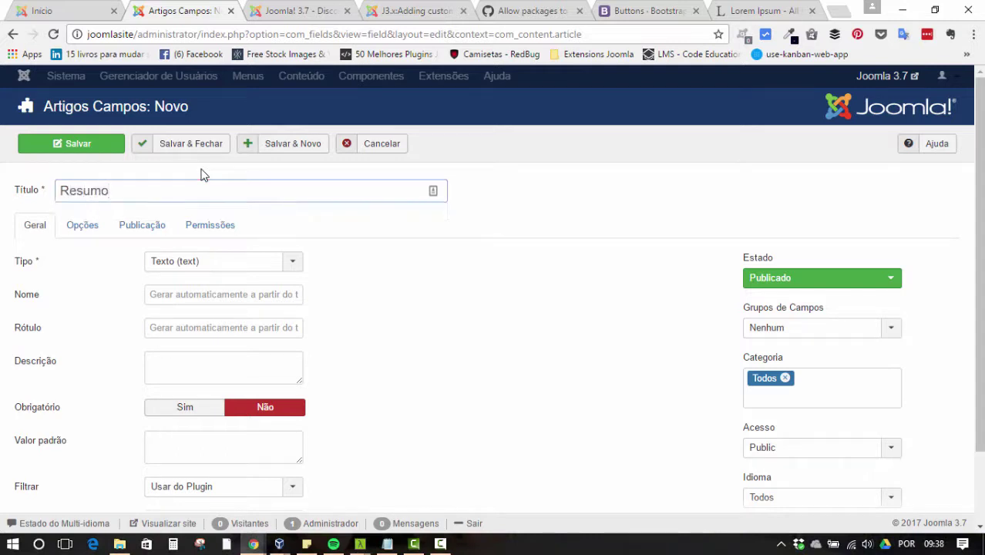
{"action": "left_click", "coordinate": [247, 261]}
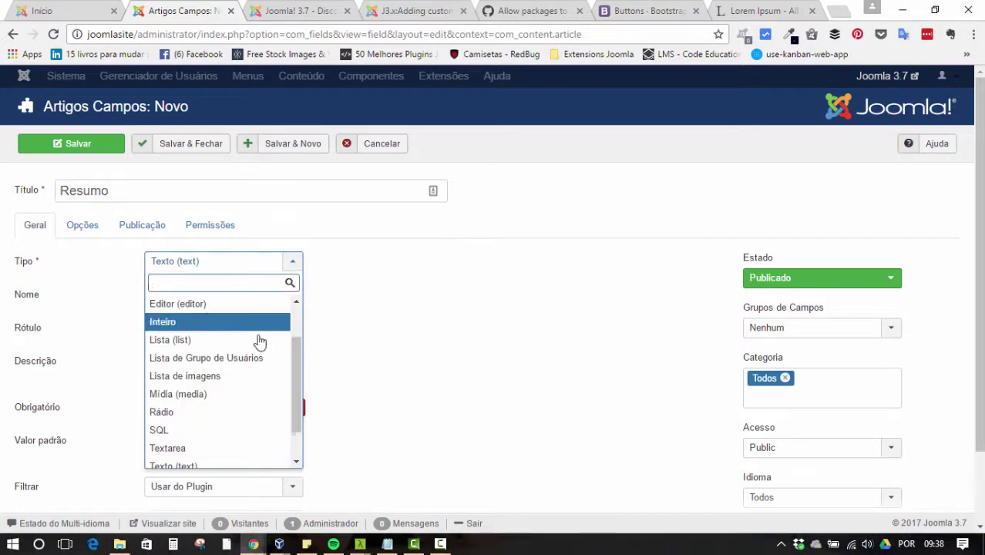
{"action": "left_click", "coordinate": [209, 449]}
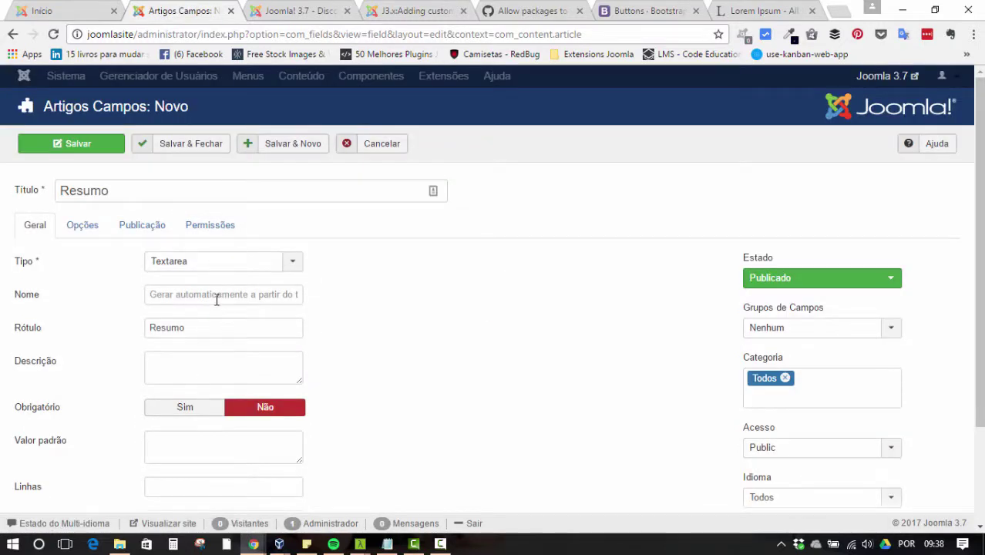
Step: Set the Resumo field's Linhas to 5, Colunas to 10 and Comprimento Máximo to 255
{"action": "left_click", "coordinate": [187, 371]}
{"action": "scroll", "coordinate": [160, 308], "scroll_direction": "down", "scroll_amount": 2}
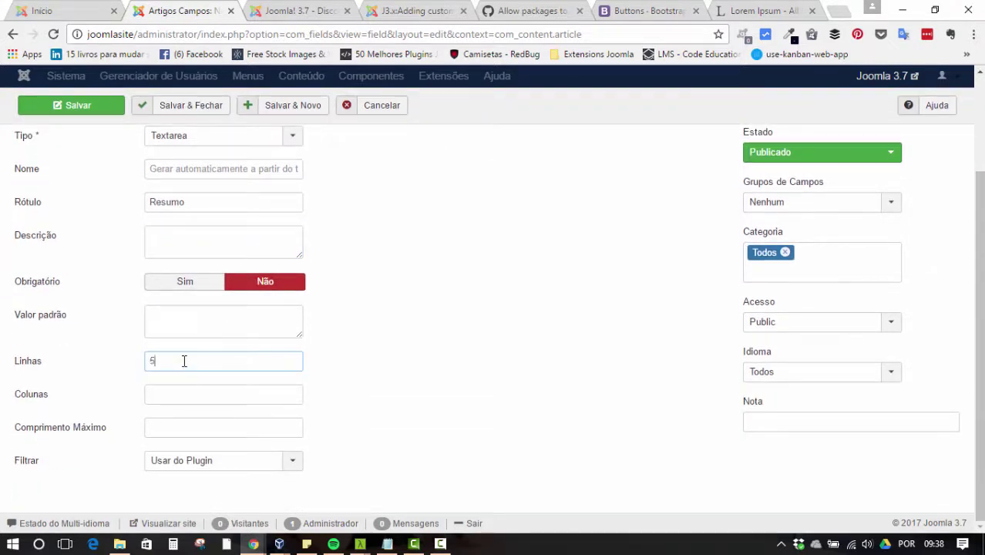
{"action": "left_click", "coordinate": [202, 396]}
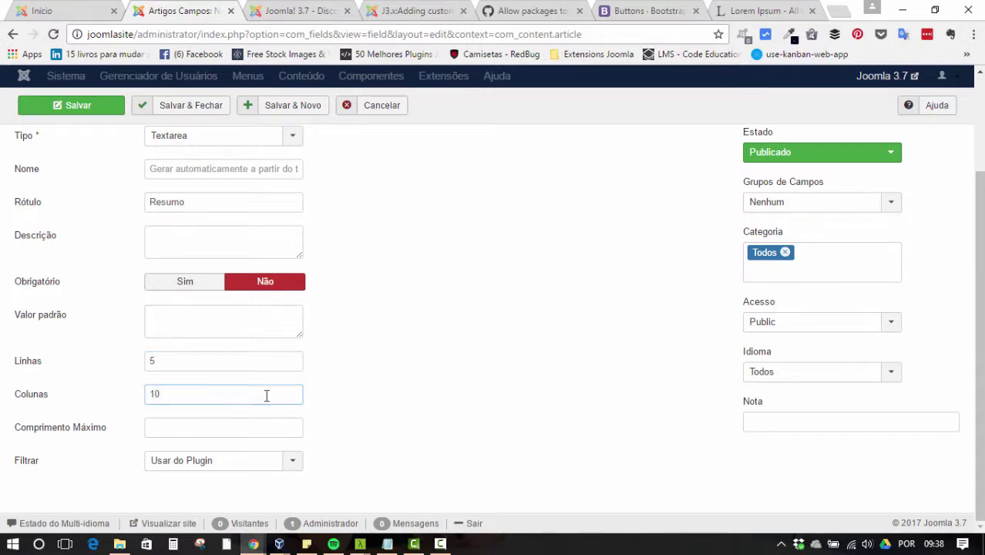
{"action": "type", "text": "255"}
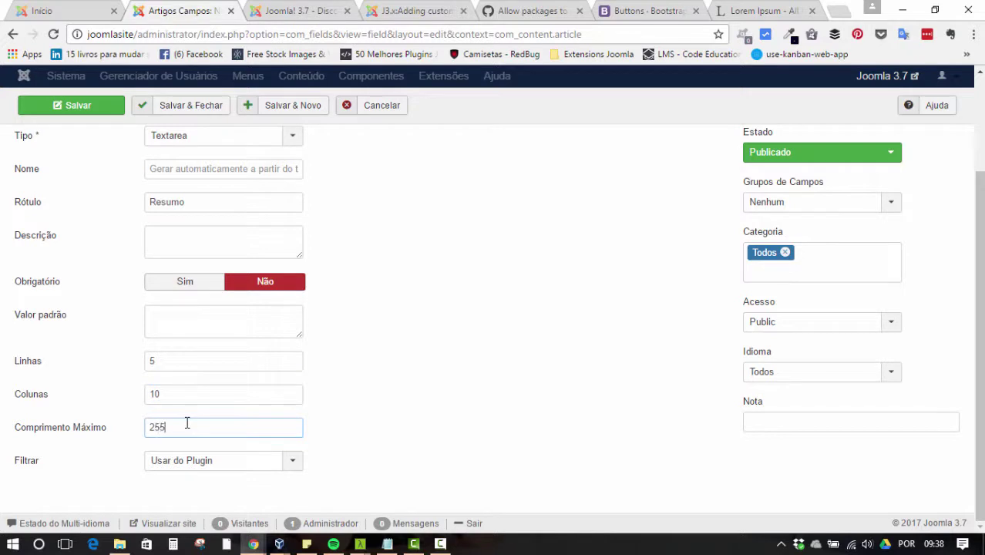
Step: Check the choices for the Resumo field's Filtrar setting and leave it at Usar do Plugin
{"action": "left_click", "coordinate": [246, 463]}
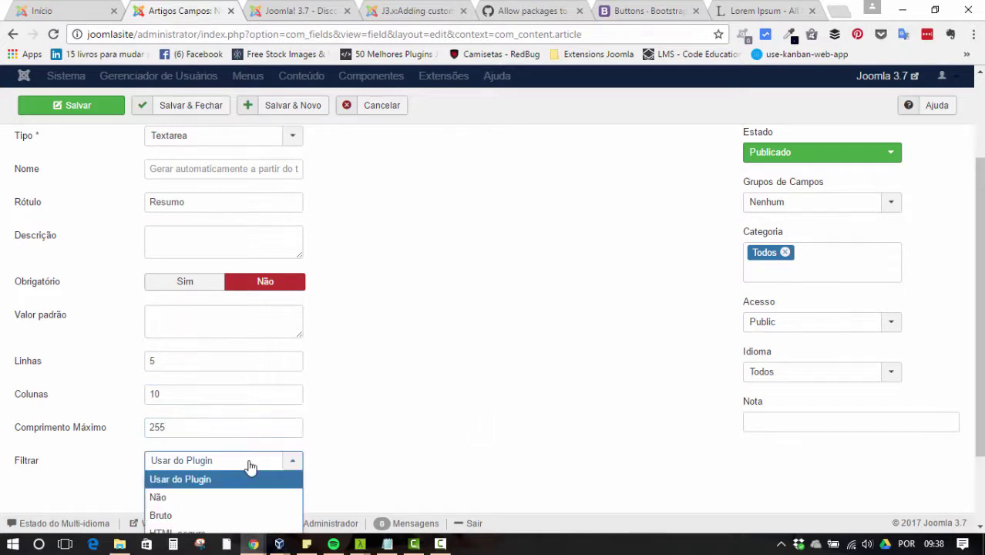
{"action": "scroll", "coordinate": [455, 353], "scroll_direction": "down", "scroll_amount": 2}
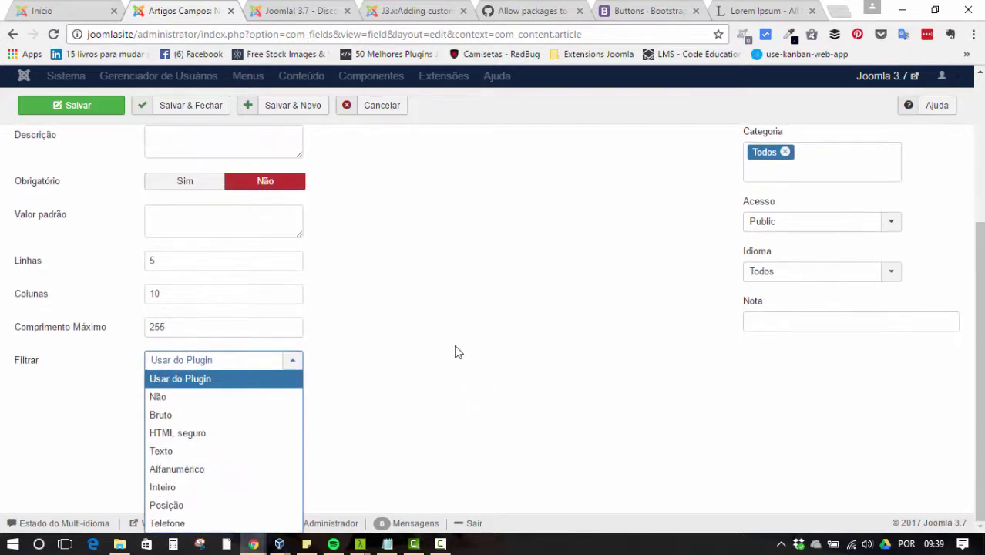
{"action": "left_click", "coordinate": [268, 372]}
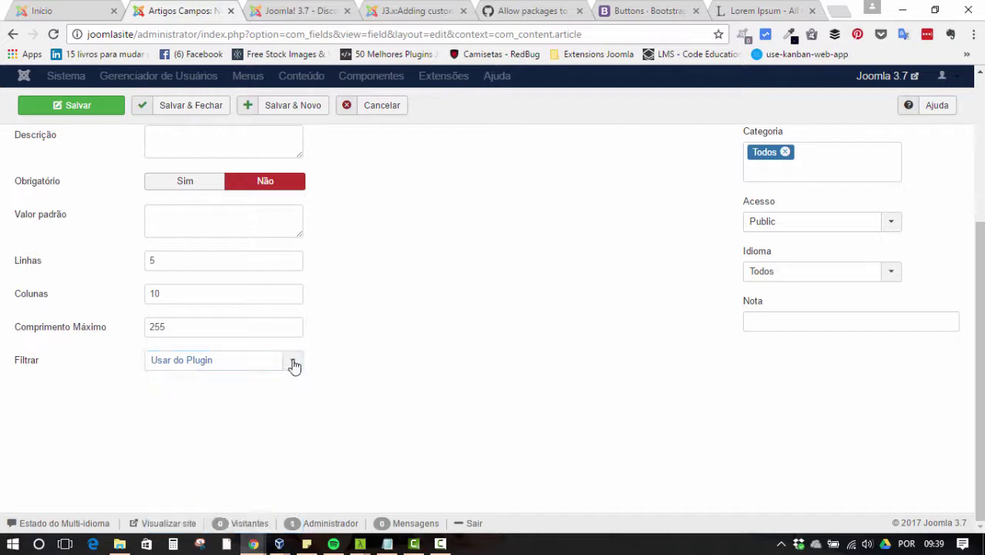
{"action": "scroll", "coordinate": [481, 336], "scroll_direction": "up", "scroll_amount": 3}
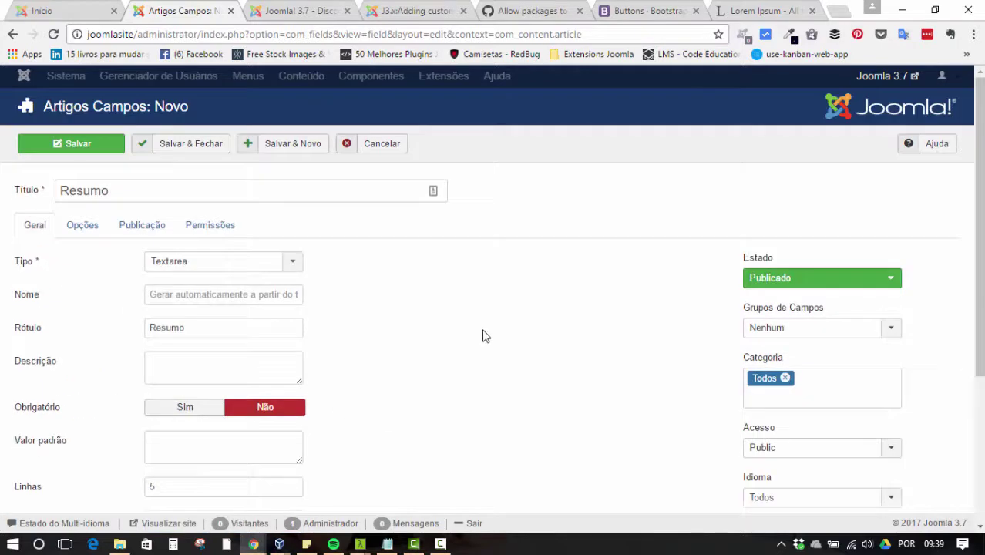
{"action": "scroll", "coordinate": [811, 279], "scroll_direction": "down", "scroll_amount": 2}
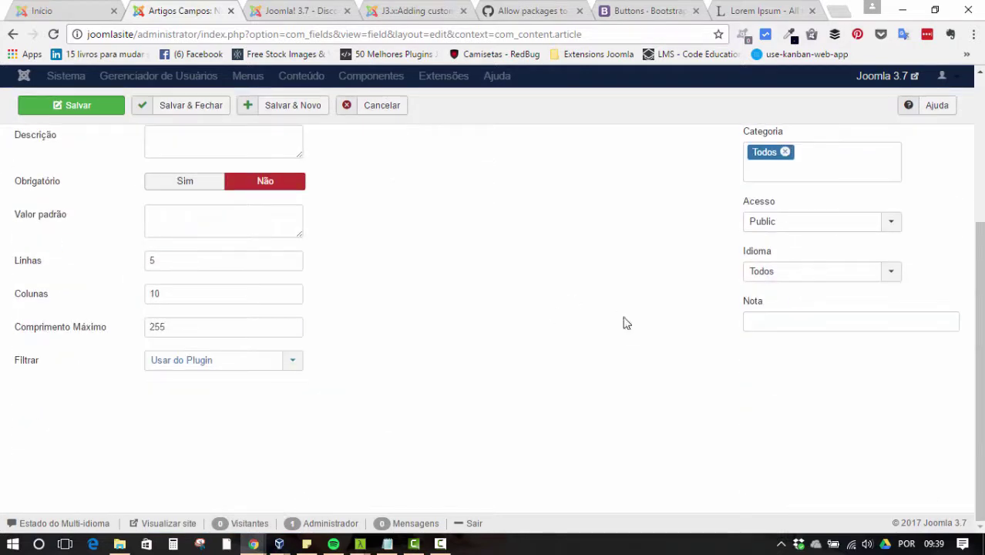
{"action": "scroll", "coordinate": [623, 324], "scroll_direction": "up", "scroll_amount": 3}
Step: Review the Resumo field's Opções and Publicação settings, and save and close the field
{"action": "left_click", "coordinate": [80, 226]}
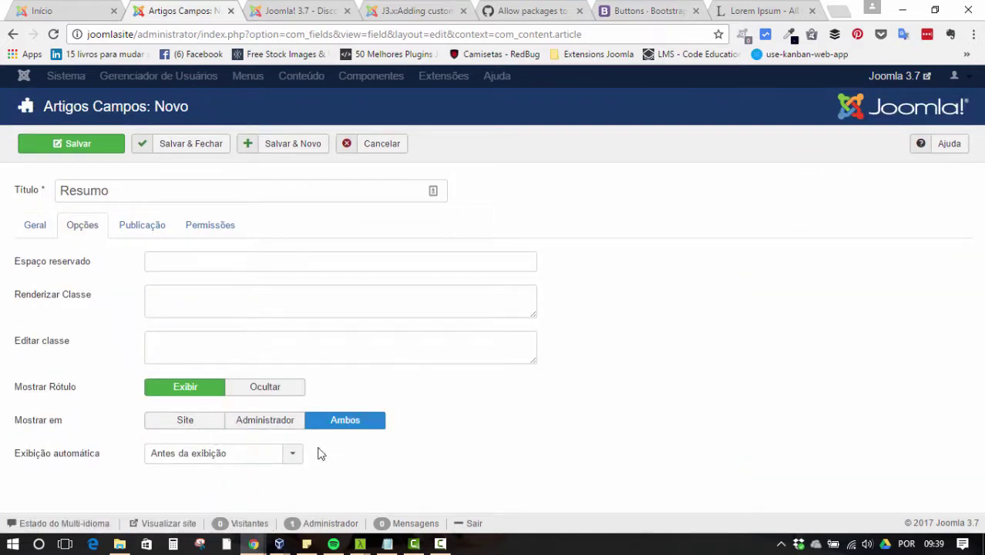
{"action": "left_click", "coordinate": [142, 225]}
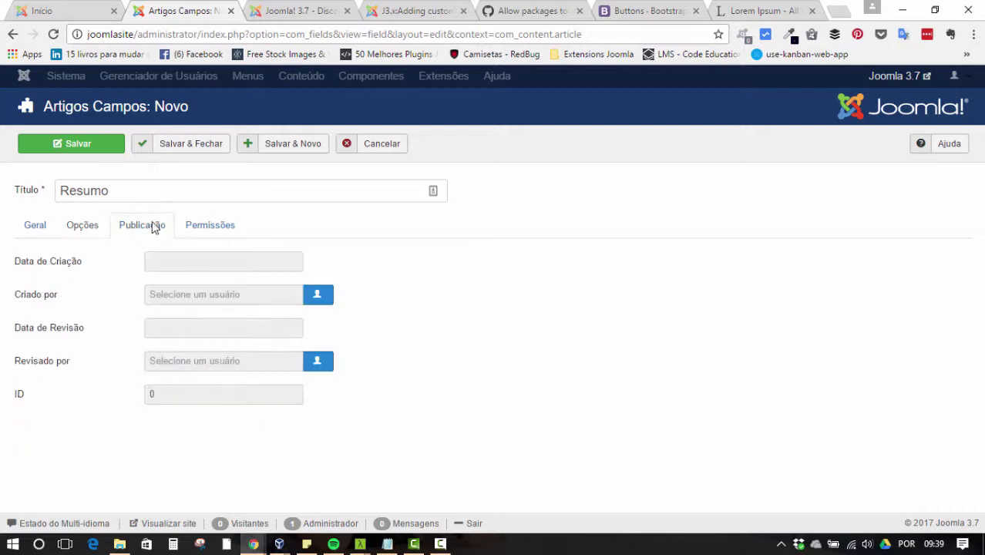
{"action": "left_click", "coordinate": [30, 225]}
{"action": "left_click", "coordinate": [223, 147]}
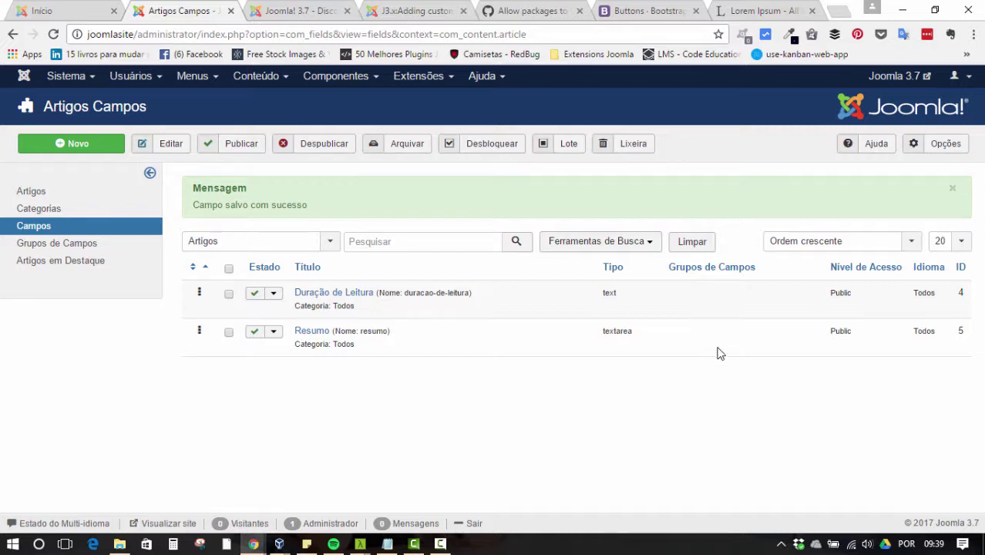
Step: Open the article Teste de Artigo, examine its Duração de Leitura and Resumo fields under Campos, and close the article
{"action": "left_click", "coordinate": [31, 190]}
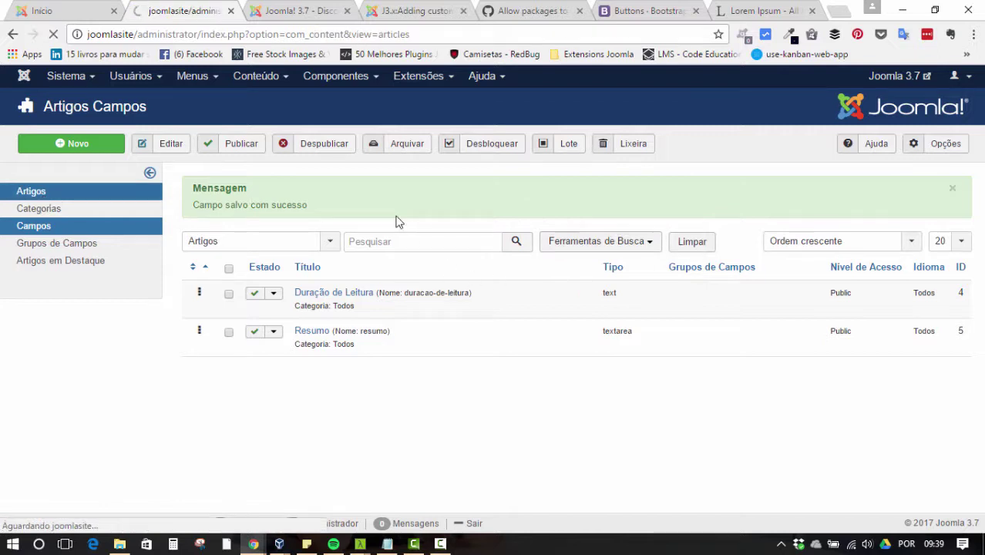
{"action": "scroll", "coordinate": [357, 248], "scroll_direction": "down", "scroll_amount": 5}
{"action": "scroll", "coordinate": [356, 249], "scroll_direction": "up", "scroll_amount": 5}
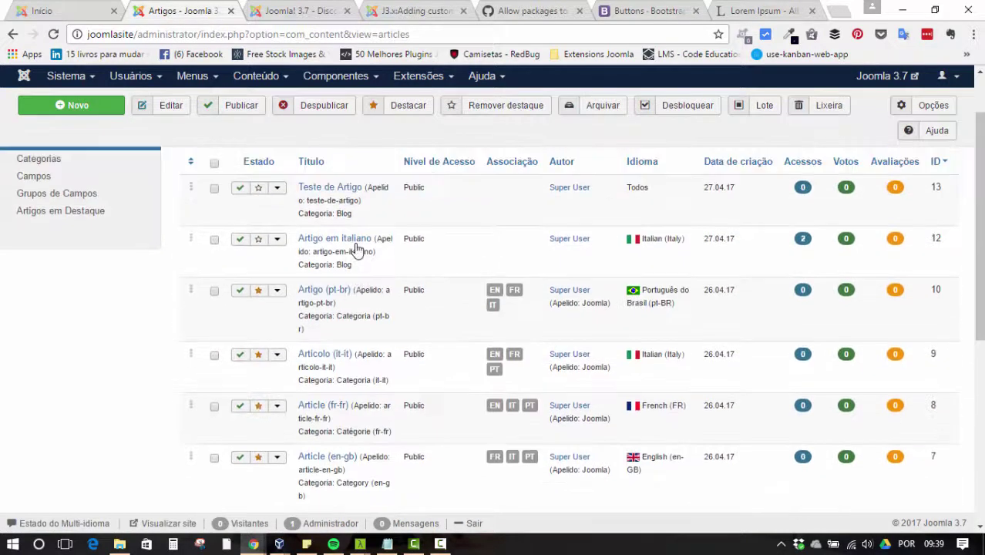
{"action": "left_click", "coordinate": [332, 259]}
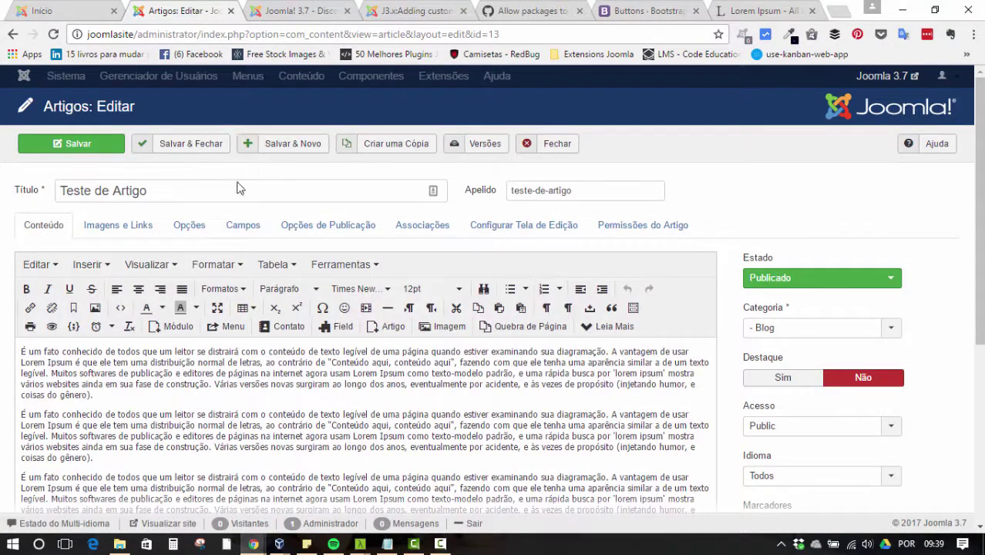
{"action": "left_click", "coordinate": [243, 233]}
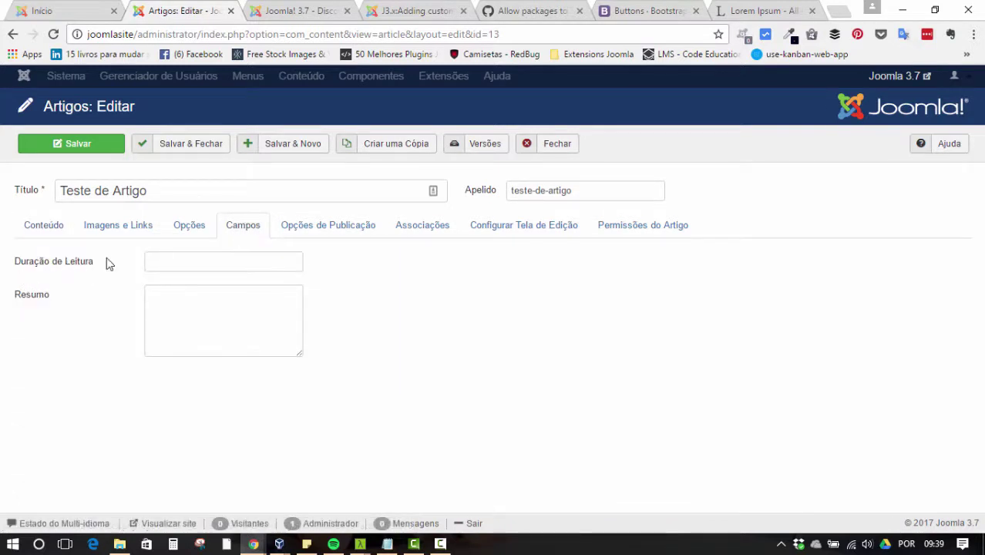
{"action": "left_click", "coordinate": [167, 323]}
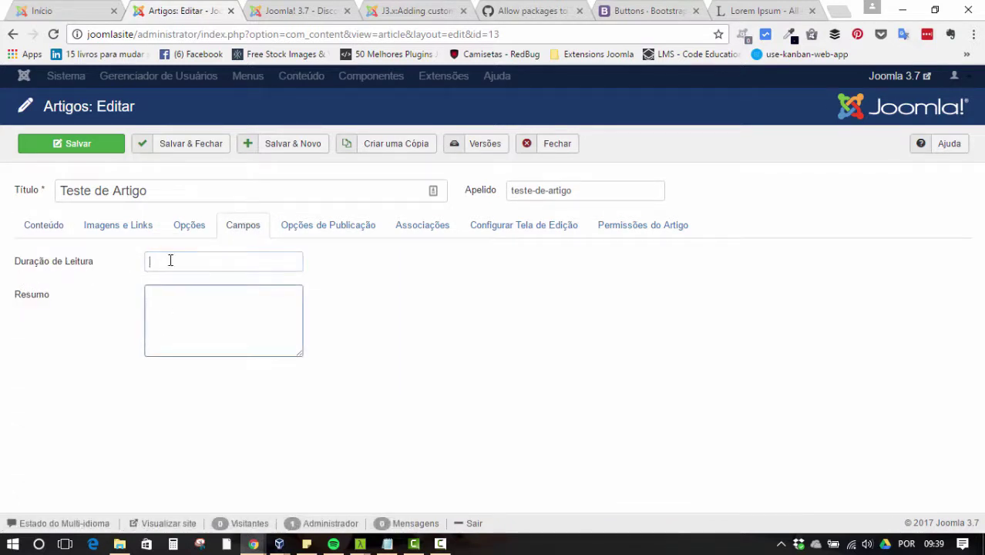
{"action": "left_click", "coordinate": [168, 296]}
{"action": "left_click", "coordinate": [559, 148]}
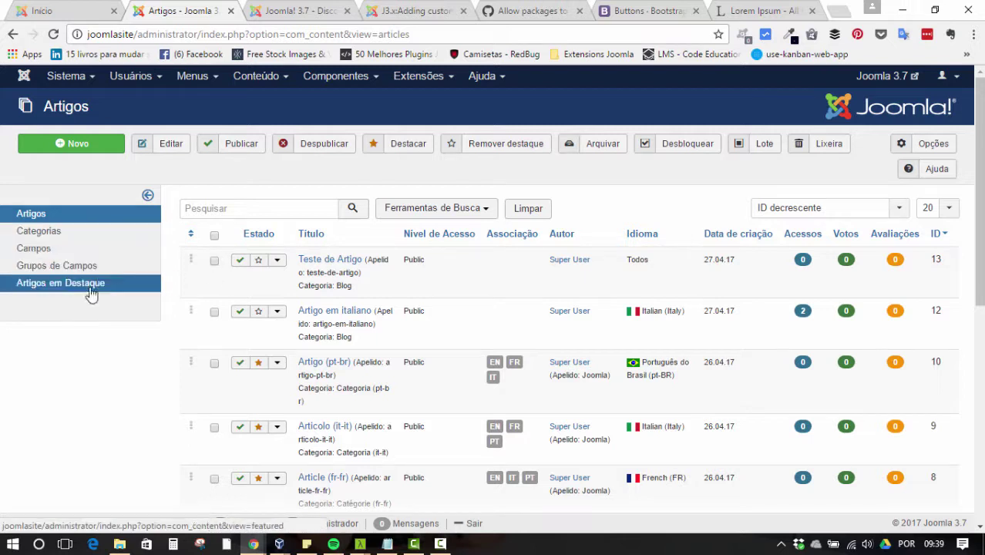
Step: Open the article field groups and reset the state filter to Selecionar Estado
{"action": "left_click", "coordinate": [61, 267]}
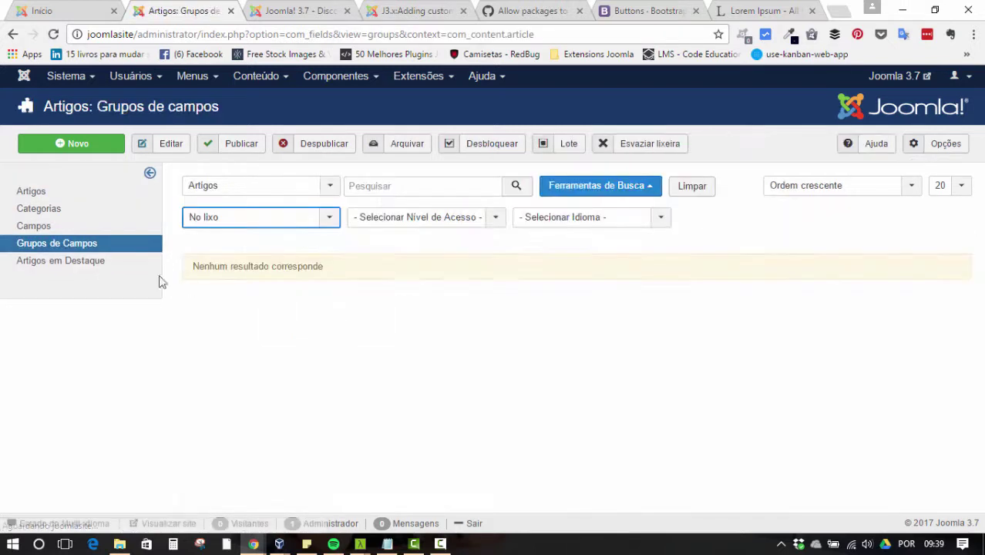
{"action": "left_click", "coordinate": [246, 219]}
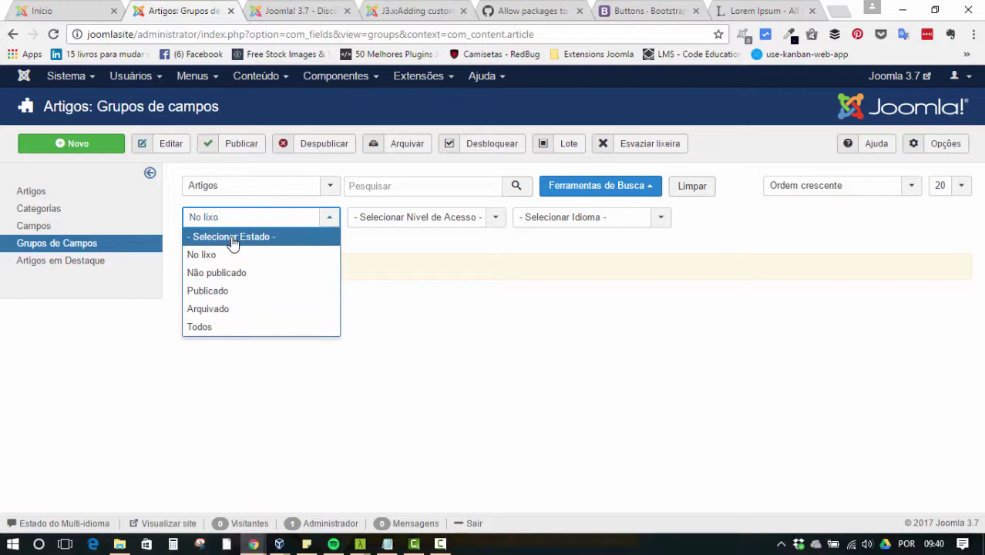
{"action": "left_click", "coordinate": [232, 242]}
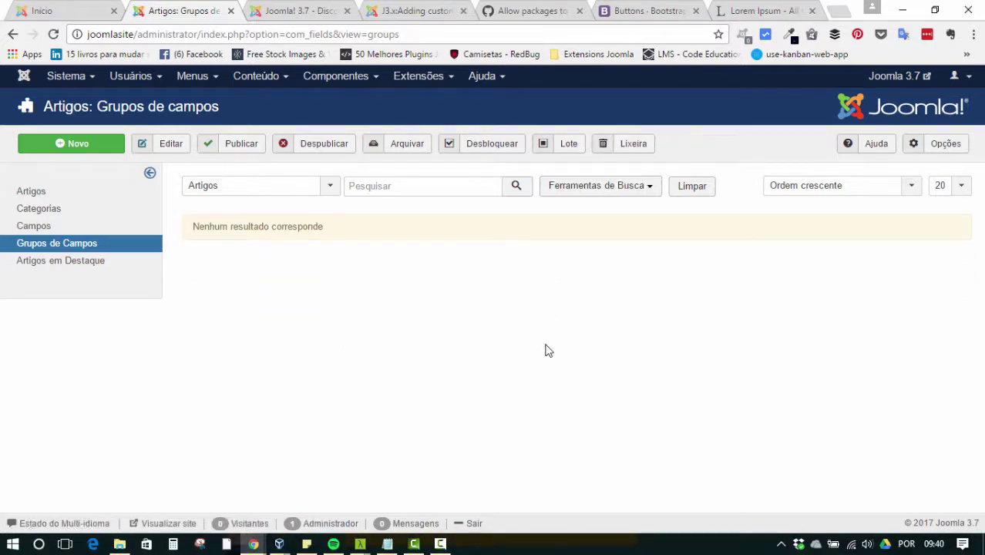
Step: Start a new article field group titled Campos extras
{"action": "key", "text": "Return"}
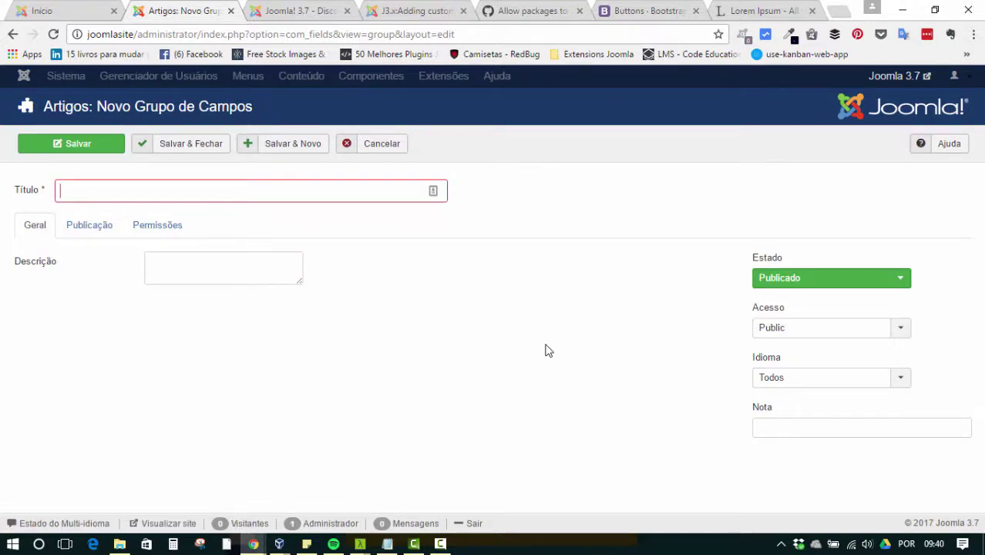
{"action": "type", "text": "Campos extr"}
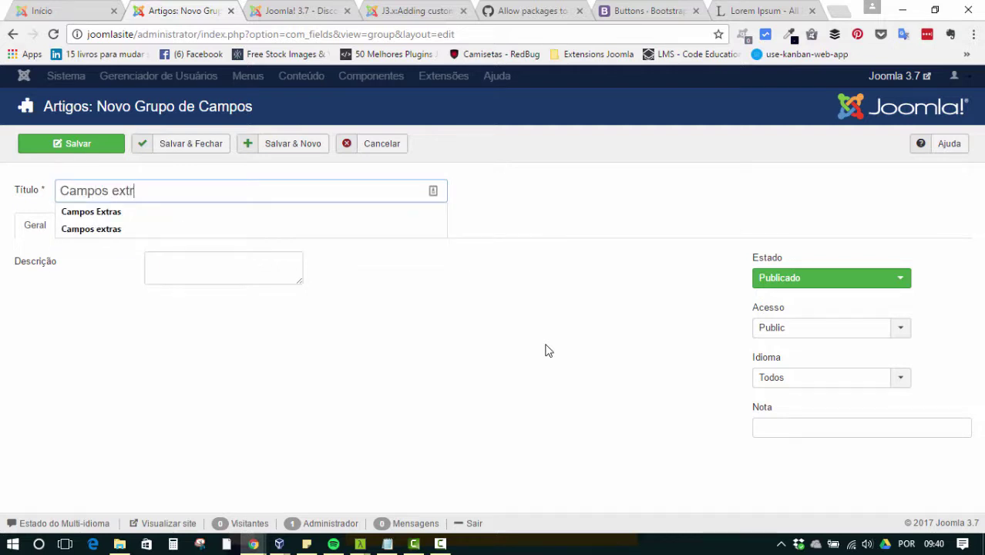
{"action": "key", "text": "Tab"}
{"action": "key", "text": "Tab"}
{"action": "key", "text": "Tab"}
{"action": "key", "text": "Tab"}
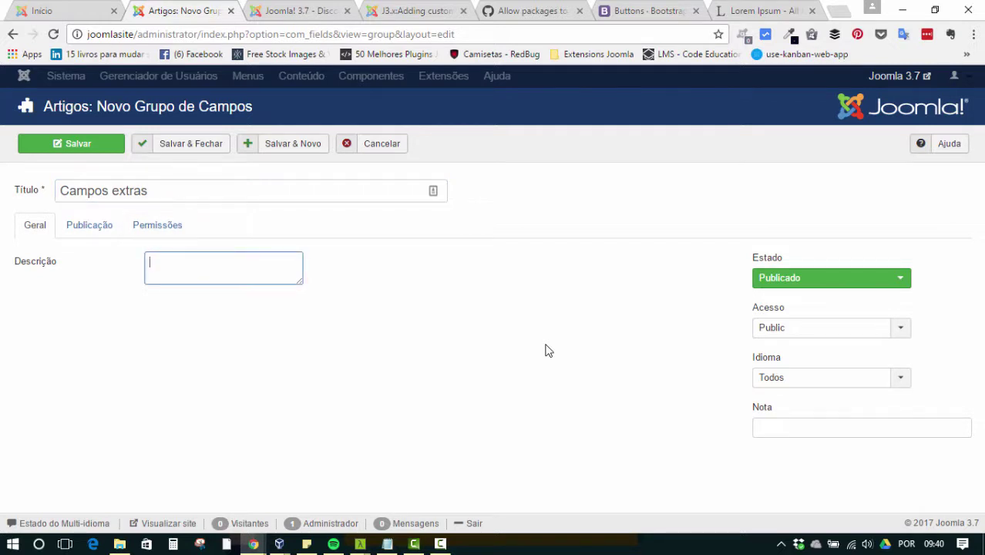
Step: Review the new field group's Publicação and Permissões settings and return to its Geral settings
{"action": "key", "text": "shift+Tab"}
{"action": "key", "text": "shift+Tab"}
{"action": "key", "text": "Return"}
{"action": "key", "text": "Tab"}
{"action": "key", "text": "Return"}
{"action": "key", "text": "shift+Tab"}
{"action": "key", "text": "shift+Tab"}
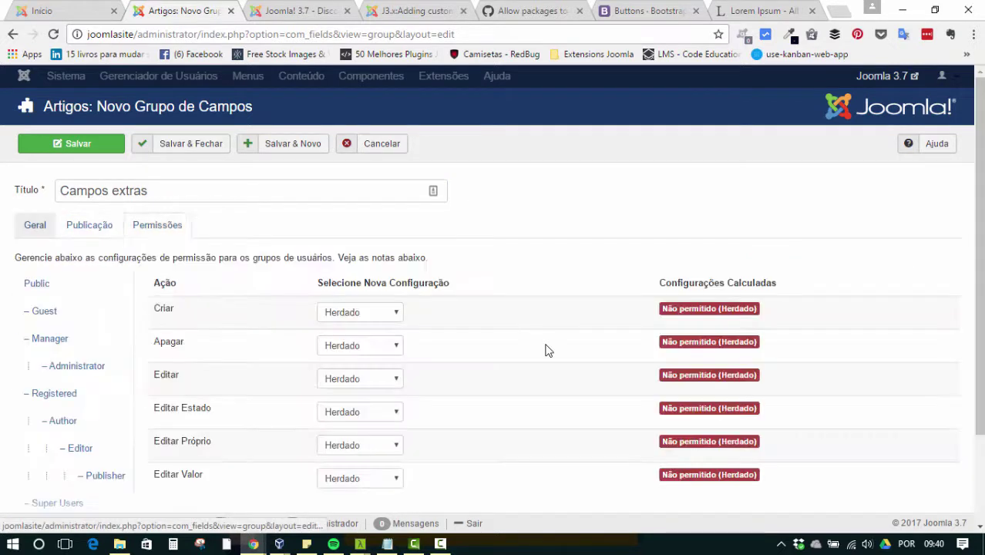
{"action": "key", "text": "Tab"}
{"action": "key", "text": "shift+Tab"}
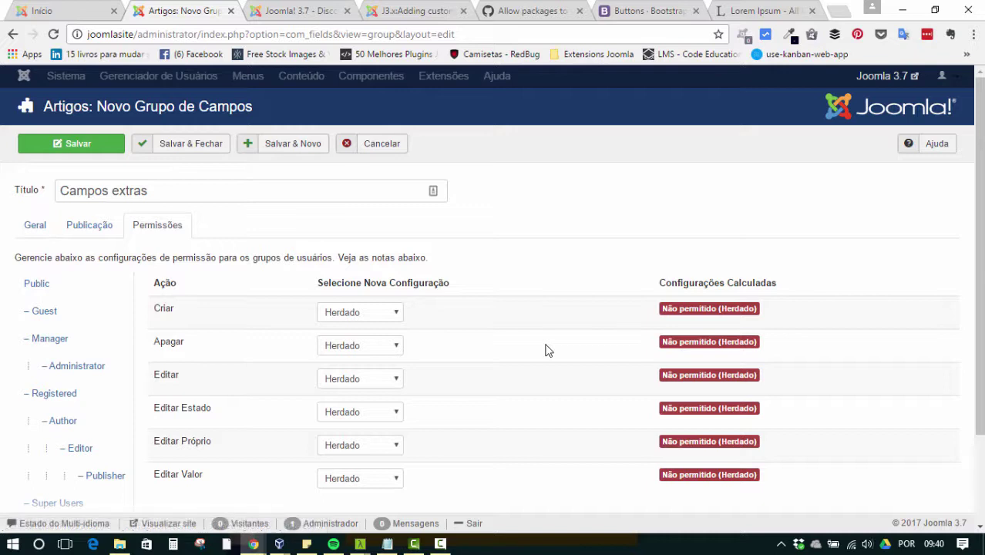
{"action": "key", "text": "shift+Tab"}
{"action": "key", "text": "shift+Tab"}
{"action": "key", "text": "Return"}
Step: Save the Campos extras field group and close its editing form
{"action": "key", "text": "shift+Tab"}
{"action": "key", "text": "shift+Tab"}
{"action": "key", "text": "shift+Tab"}
{"action": "key", "text": "shift+Tab"}
{"action": "key", "text": "Return"}
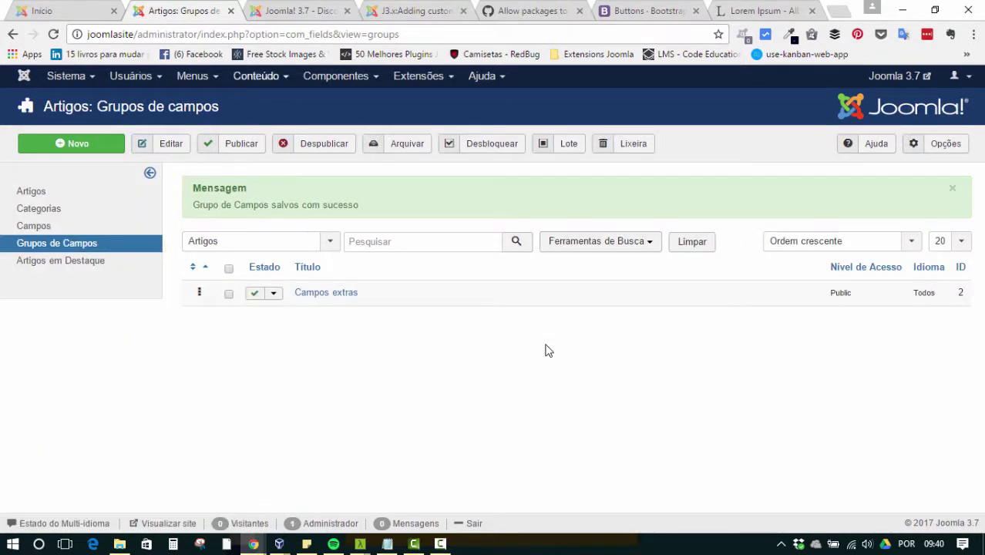
Step: Reopen Teste de Artigo to check how its custom fields are grouped, and close it without changes
{"action": "key", "text": "Return"}
{"action": "key", "text": "Tab"}
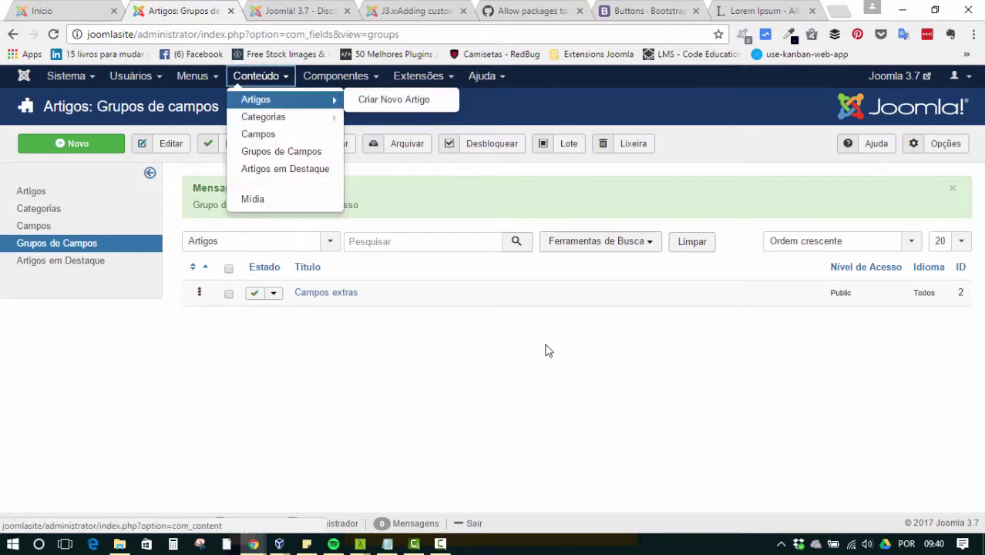
{"action": "key", "text": "Return"}
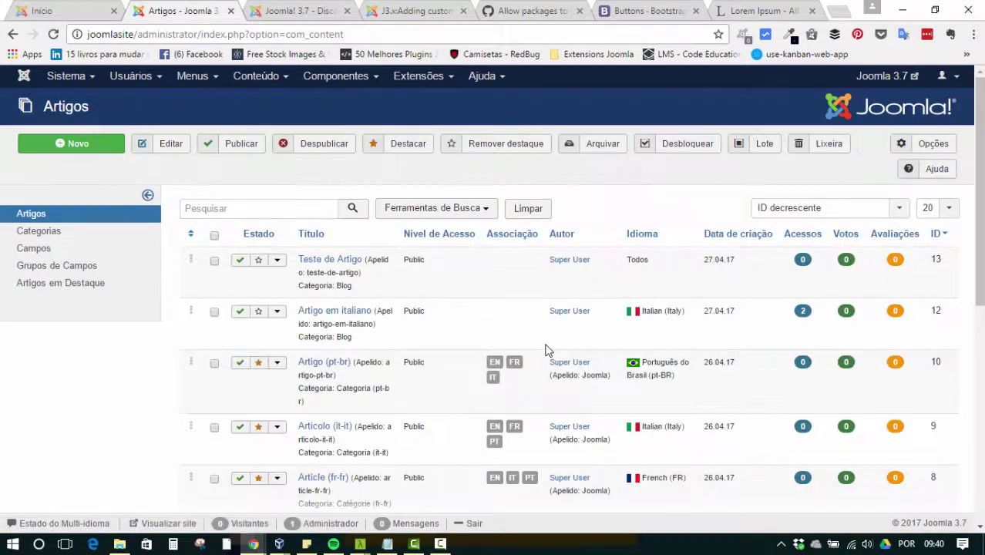
{"action": "key", "text": "Tab"}
{"action": "key", "text": "Return"}
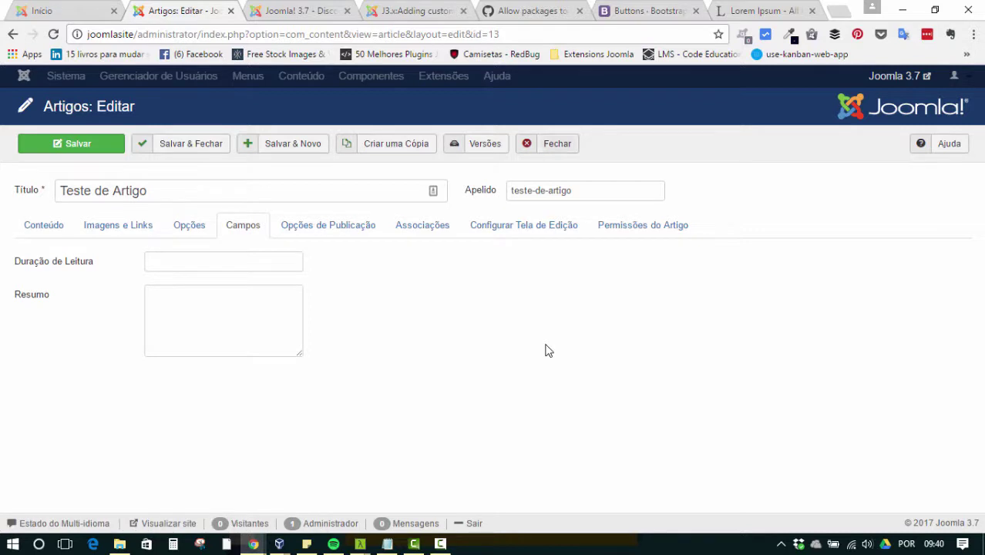
{"action": "key", "text": "Return"}
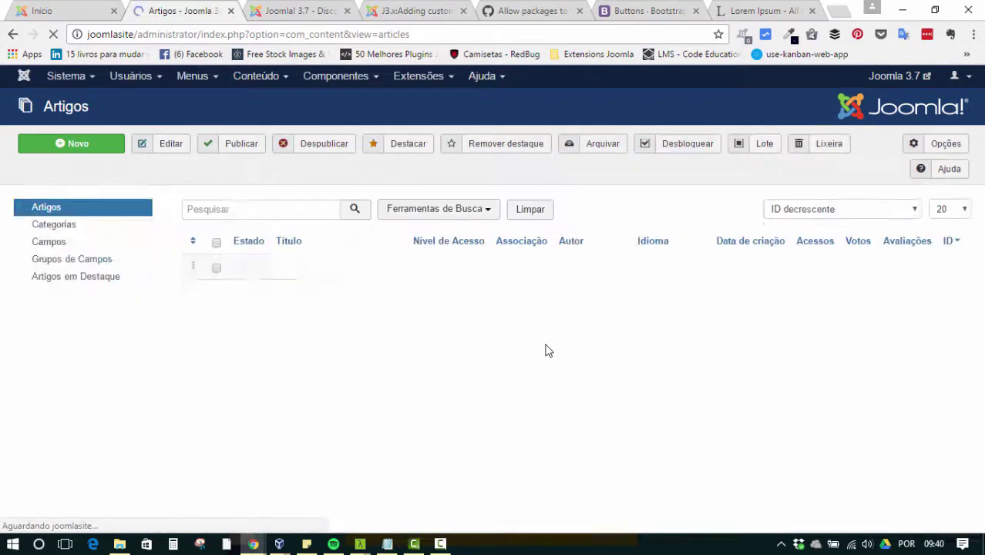
Step: Assign the Resumo article field to the Campos extras group, and save and close the field
{"action": "key", "text": "Tab"}
{"action": "key", "text": "Tab"}
{"action": "key", "text": "Return"}
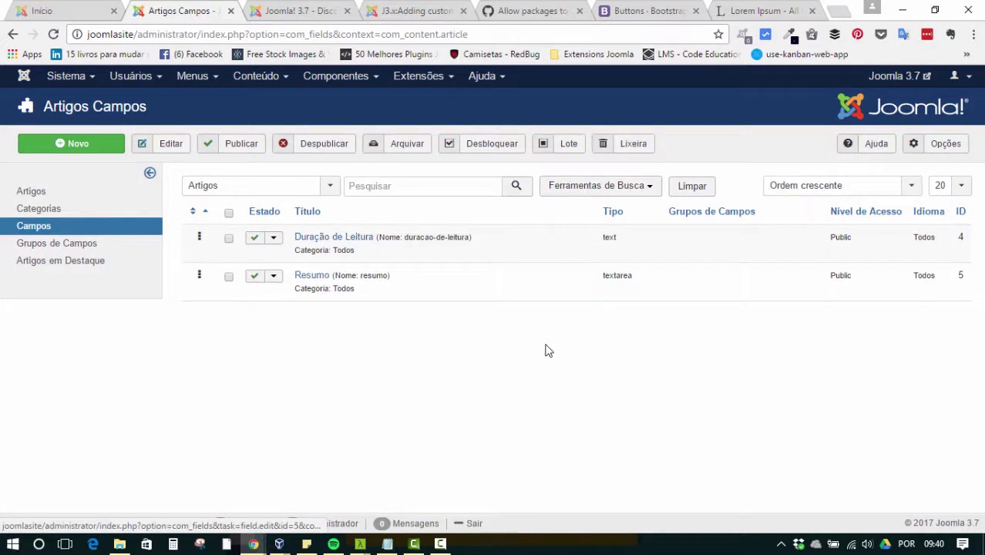
{"action": "key", "text": "Return"}
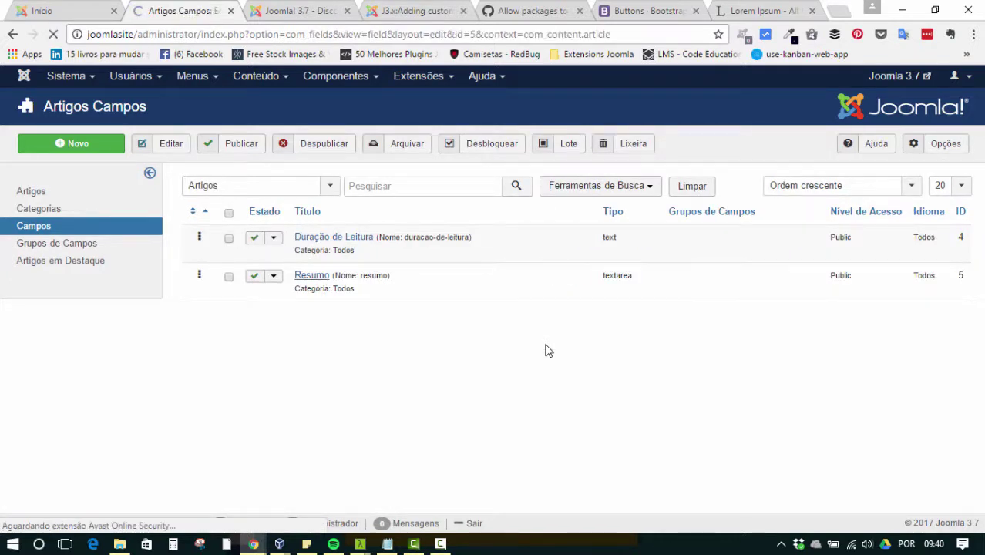
{"action": "left_click", "coordinate": [891, 328]}
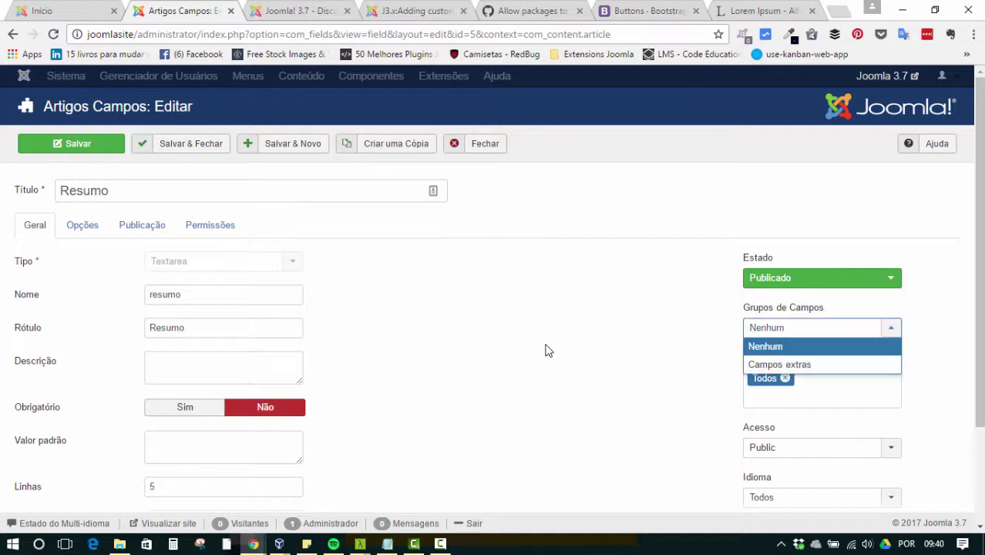
{"action": "key", "text": "Down"}
{"action": "key", "text": "Return"}
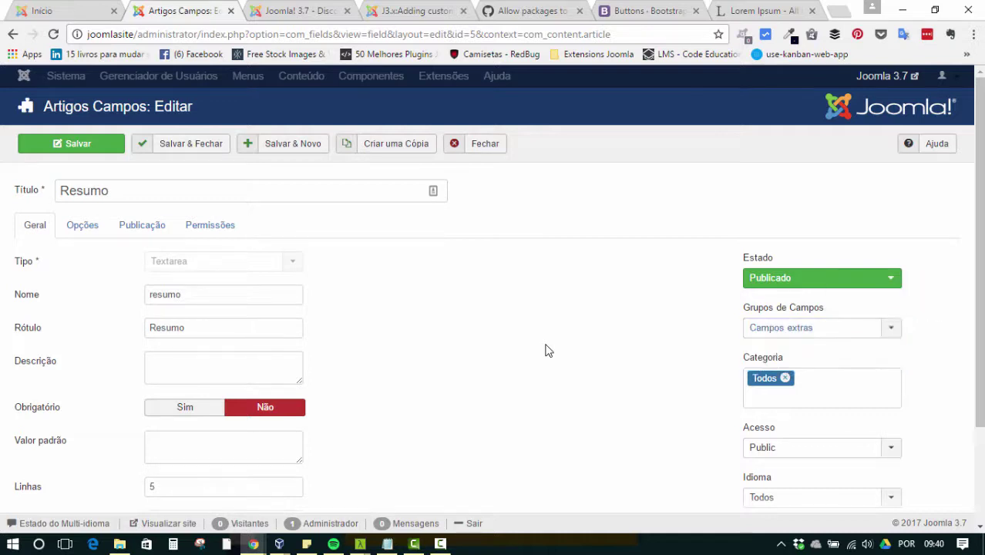
{"action": "left_click", "coordinate": [191, 144]}
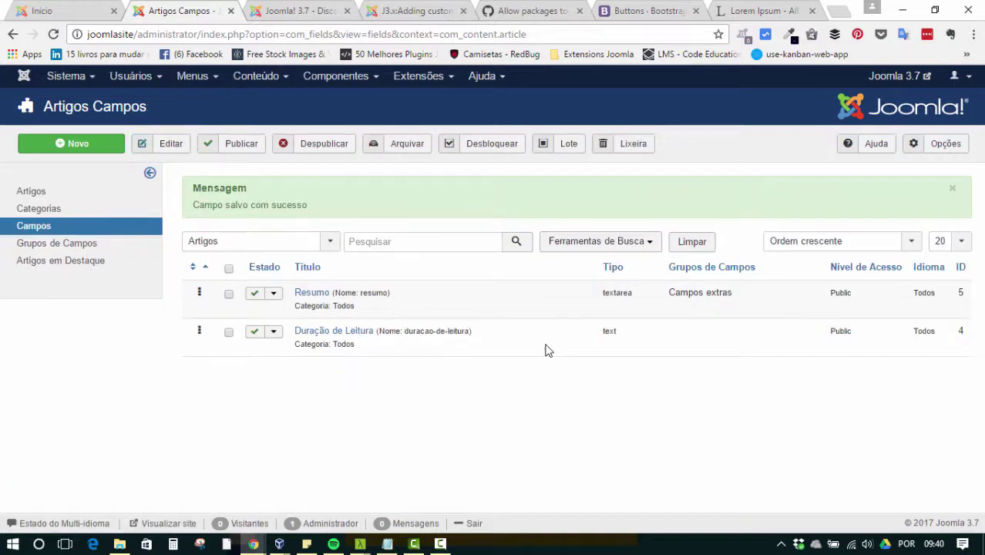
Step: Open Teste de Artigo for editing and view its fields under Campos and Campos extras
{"action": "left_click", "coordinate": [31, 190]}
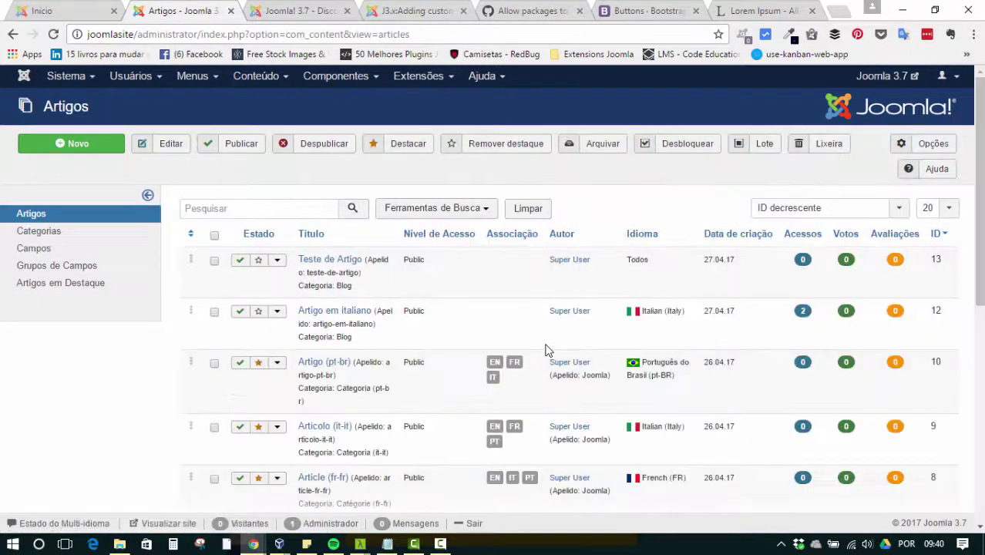
{"action": "left_click", "coordinate": [330, 259]}
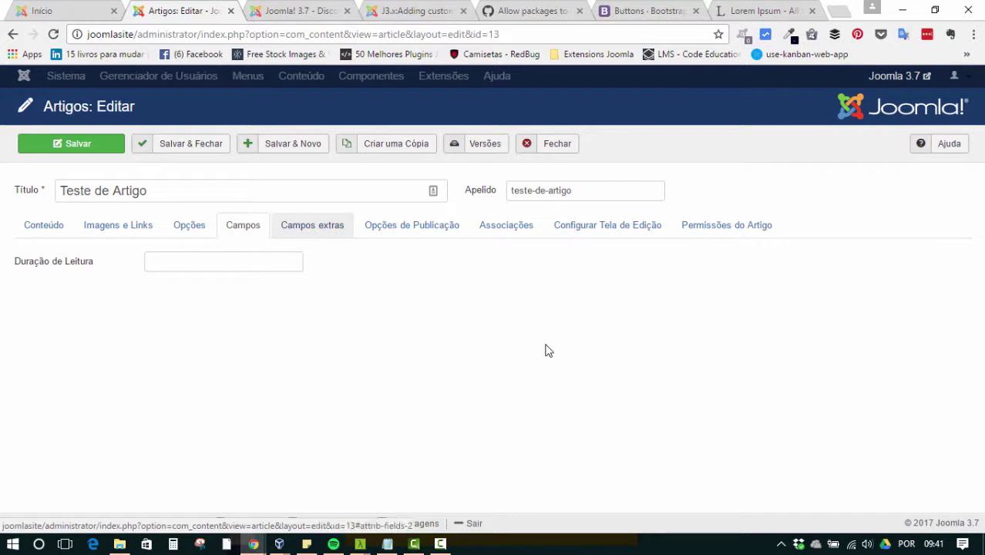
{"action": "key", "text": "Return"}
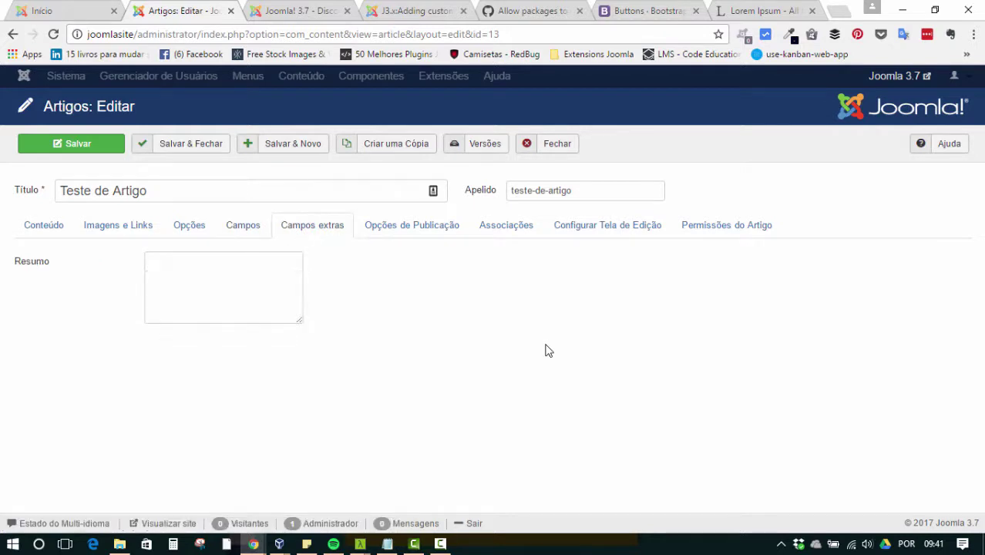
Step: Set the Duração de Leitura custom field of Teste de Artigo to "50 min"
{"action": "key", "text": "Tab"}
{"action": "key", "text": "Return"}
{"action": "key", "text": "shift+Tab"}
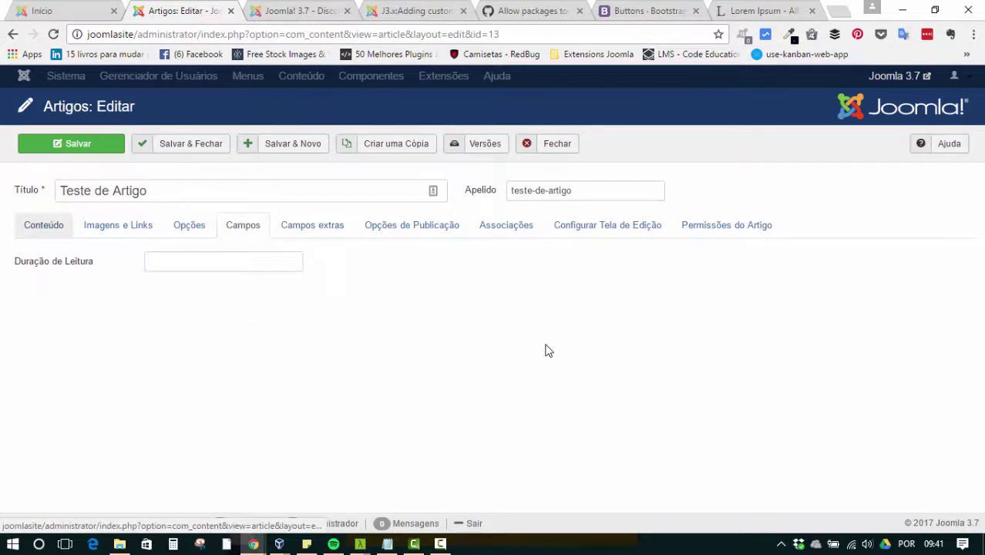
{"action": "key", "text": "Return"}
{"action": "key", "text": "shift+Tab"}
{"action": "key", "text": "Return"}
{"action": "key", "text": "Tab"}
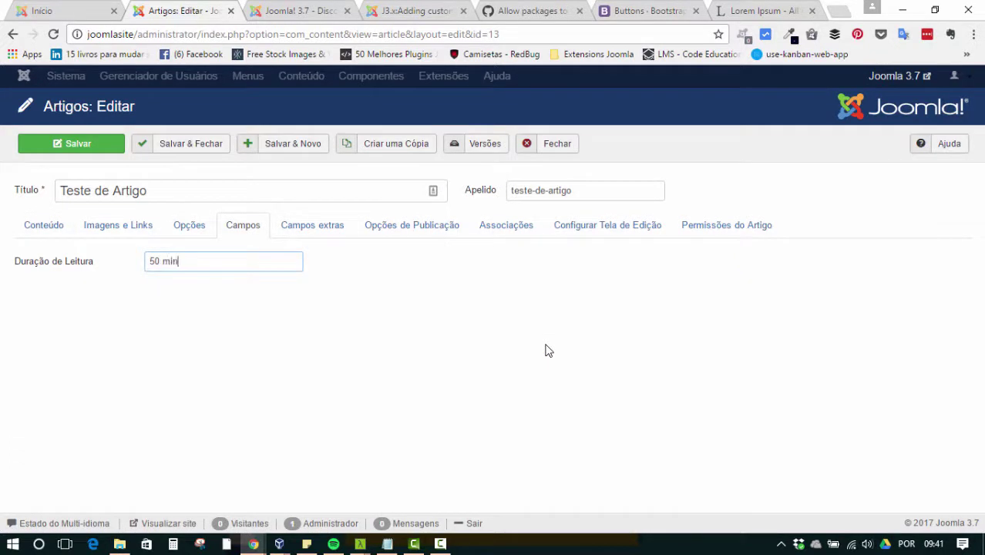
Step: Copy the passage from "É um fato conhecido" through "legível de uma página" on the Lorem Ipsum page for the article's Resumo field
{"action": "key", "text": "shift+Tab"}
{"action": "key", "text": "Return"}
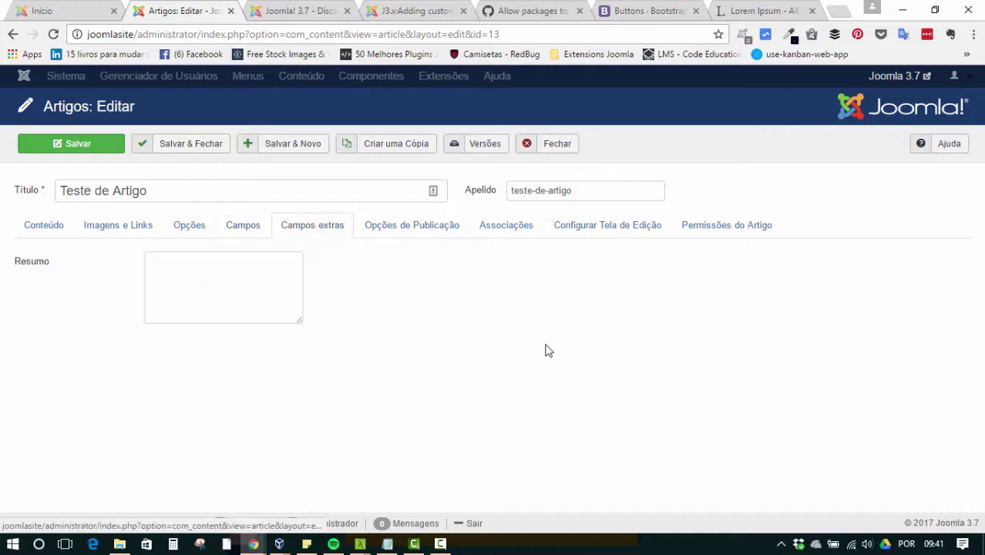
{"action": "key", "text": "Tab"}
{"action": "key", "text": "ctrl+9"}
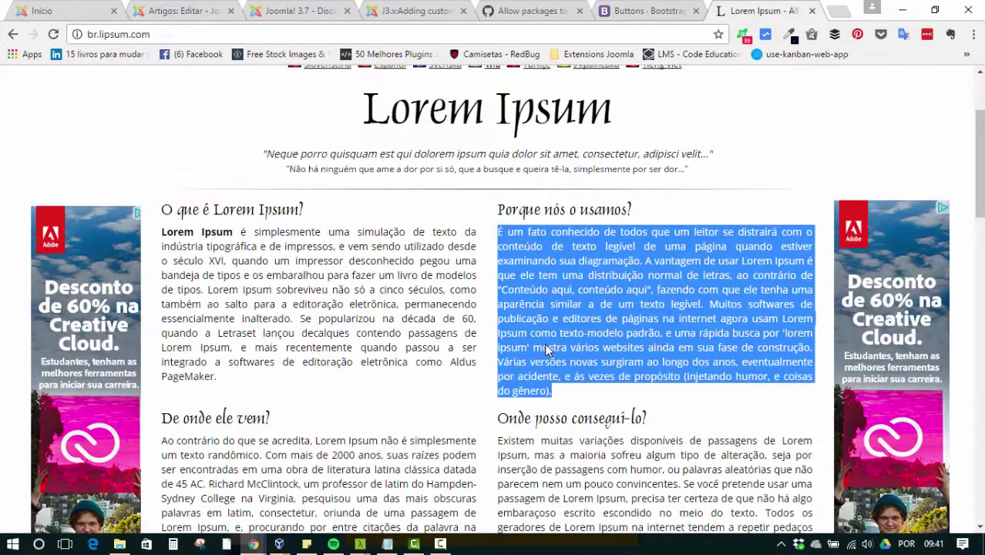
{"action": "left_click", "coordinate": [545, 345]}
{"action": "left_click_drag", "start_coordinate": [498, 231], "coordinate": [727, 246]}
{"action": "key", "text": "ctrl+c"}
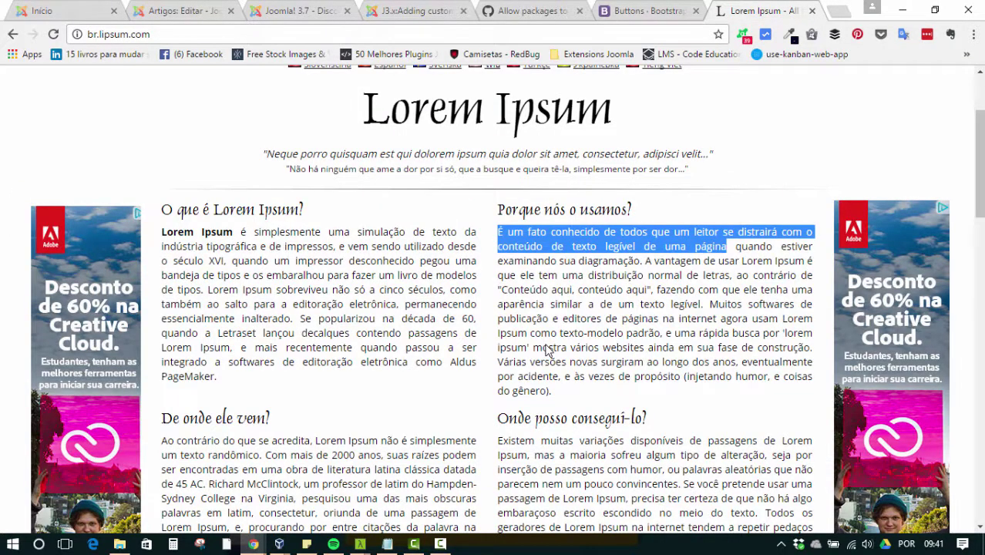
Step: Paste the copied passage into the Resumo field of Teste de Artigo, and save and close the article
{"action": "key", "text": "ctrl+2"}
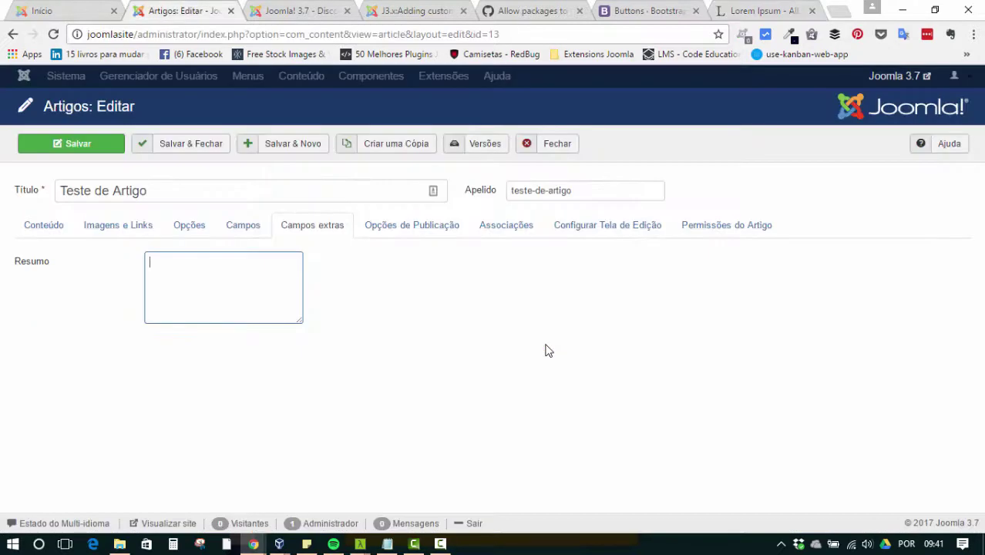
{"action": "key", "text": "ctrl+v"}
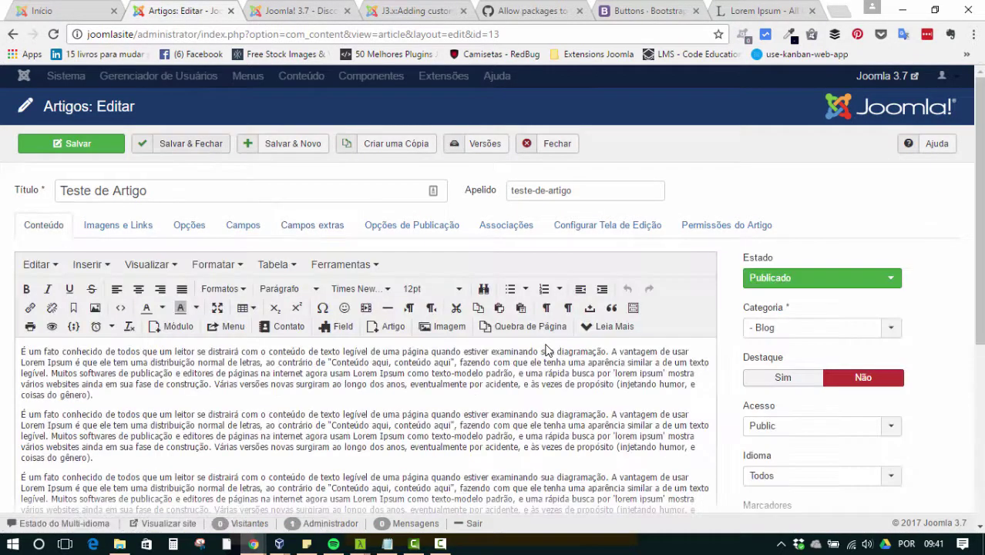
{"action": "key", "text": "Return"}
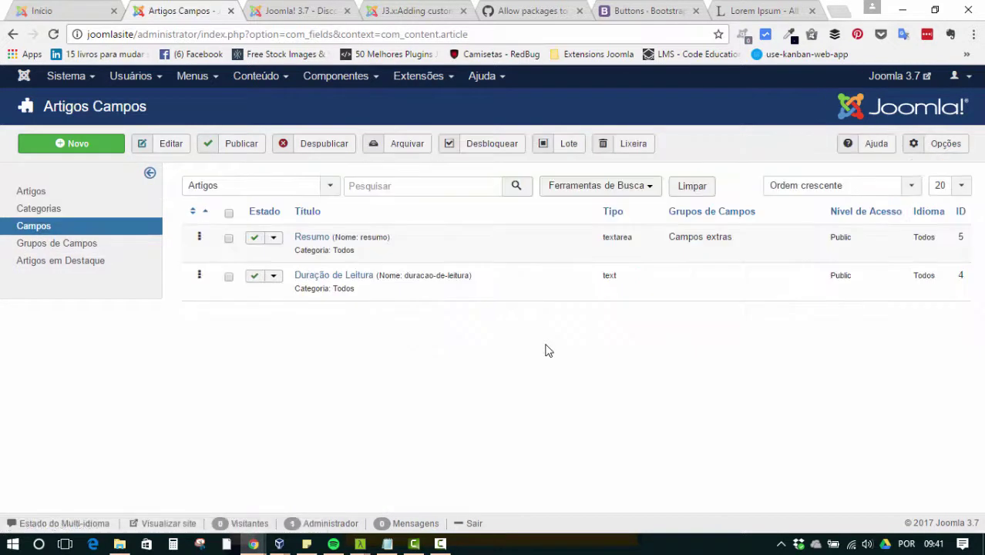
Step: Check the display options of the Resumo and Duração de Leitura fields, closing each field without changes
{"action": "key", "text": "Return"}
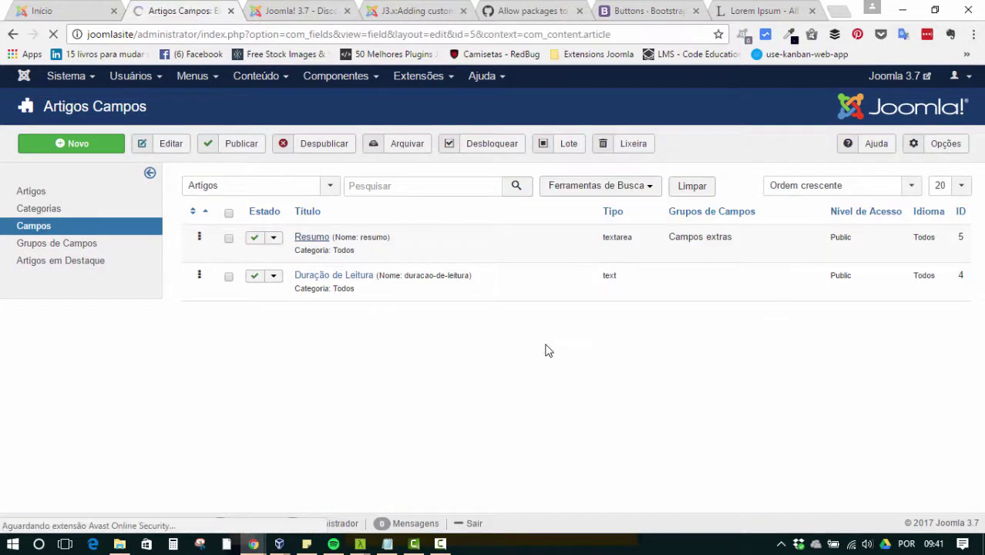
{"action": "key", "text": "Return"}
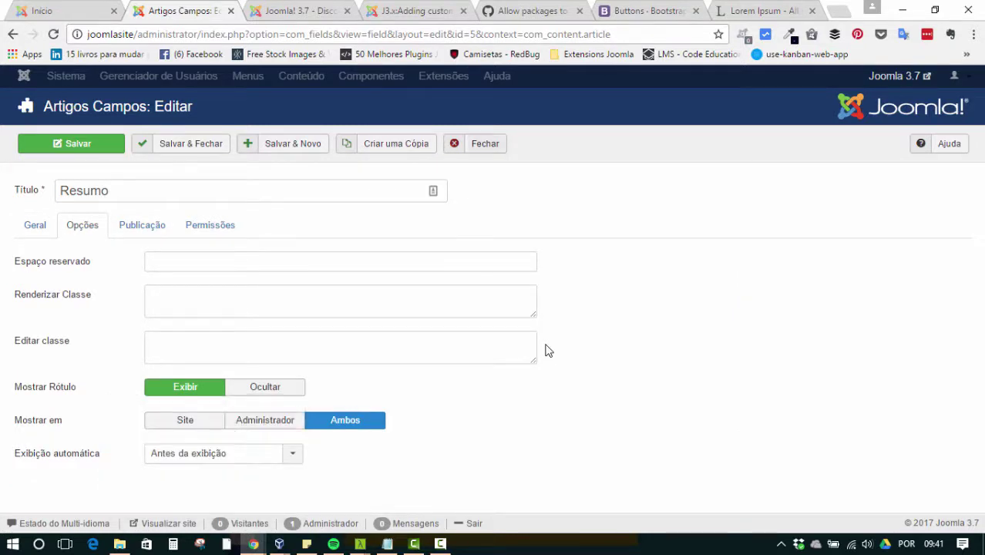
{"action": "left_click", "coordinate": [485, 144]}
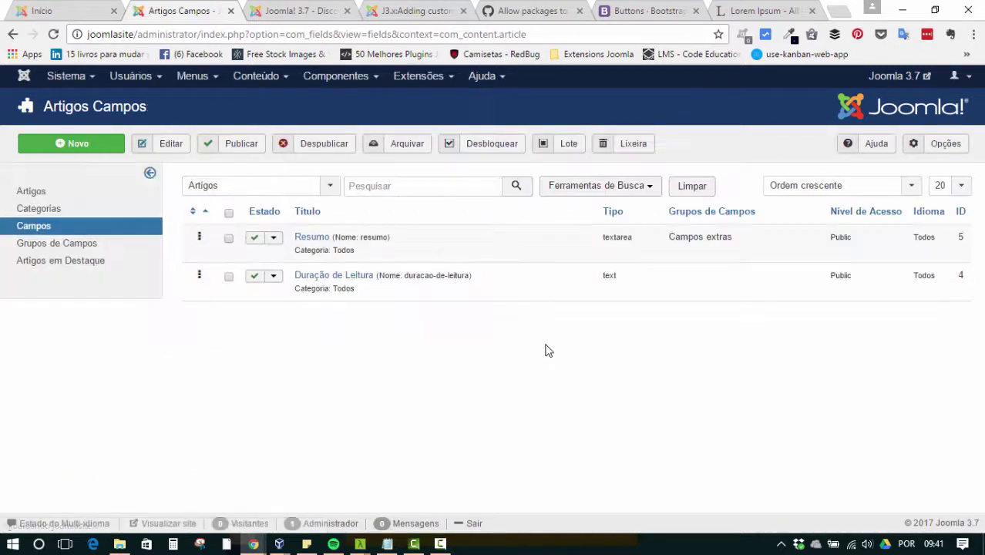
{"action": "left_click", "coordinate": [333, 275]}
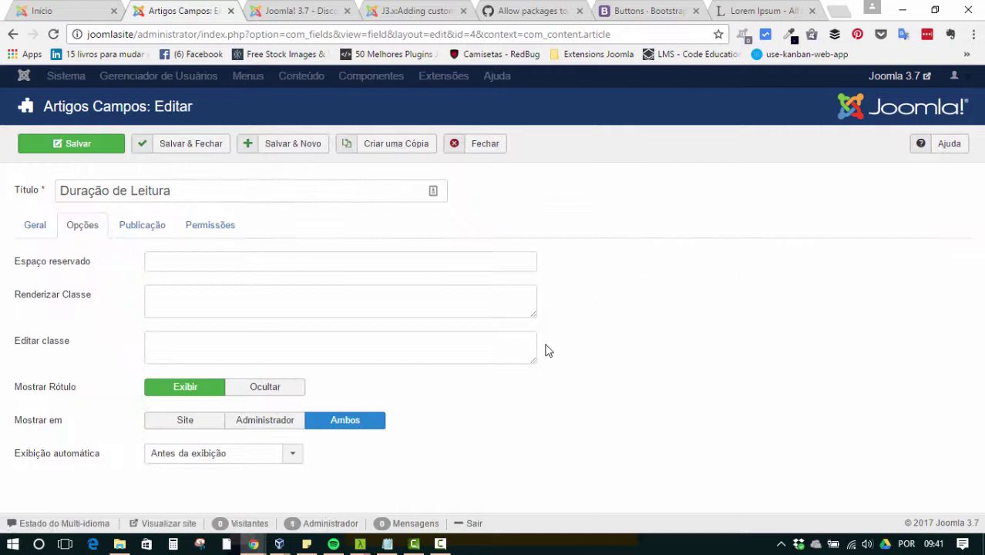
{"action": "left_click", "coordinate": [474, 144]}
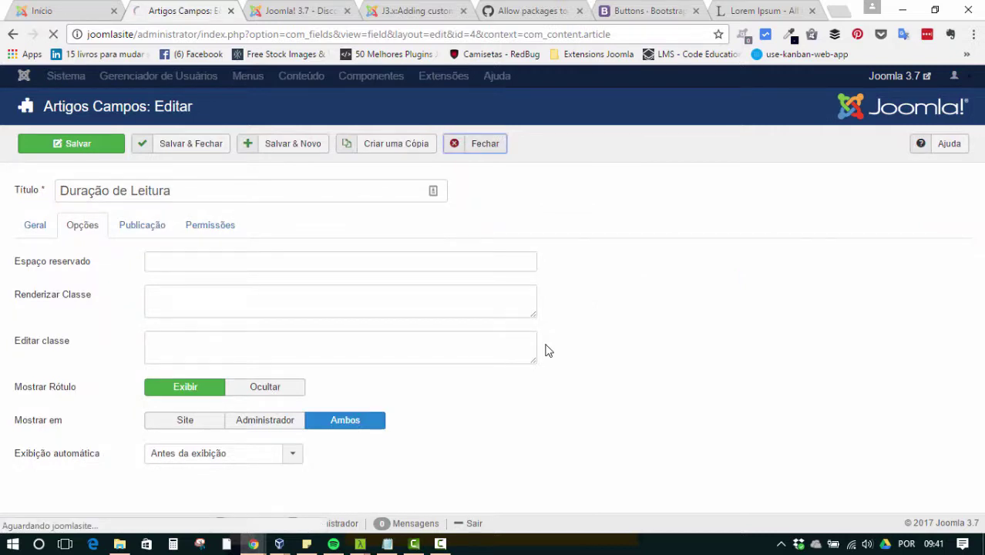
Step: Refresh the public site and open Teste de Artigo to examine how its Resumo and Duração de Leitura fields are displayed
{"action": "left_click", "coordinate": [66, 11]}
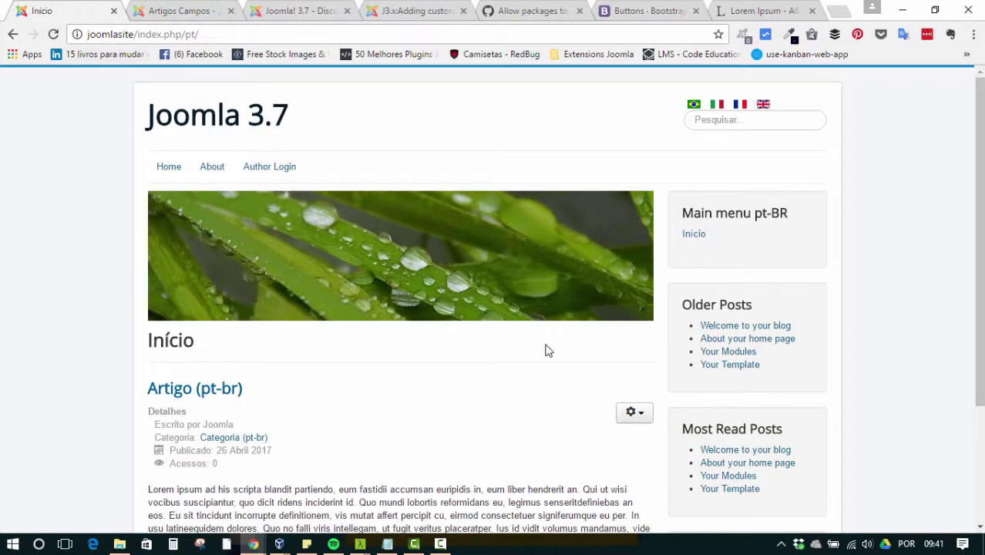
{"action": "key", "text": "F5"}
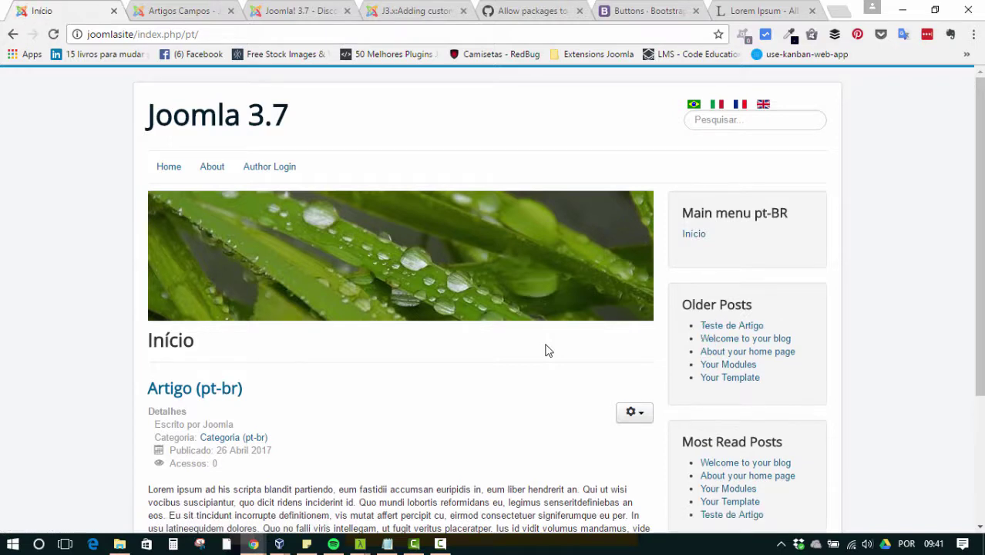
{"action": "left_click", "coordinate": [731, 326]}
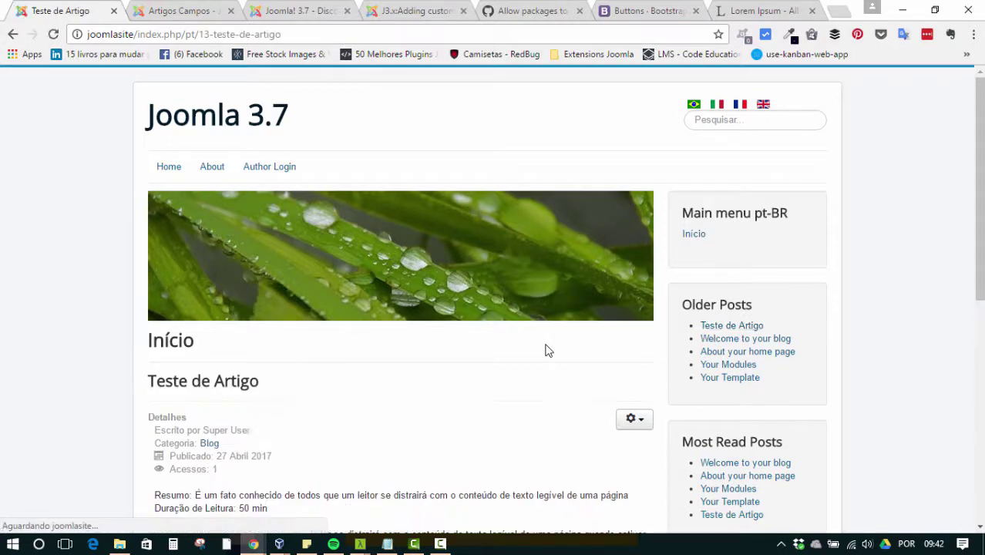
{"action": "scroll", "coordinate": [545, 350], "scroll_direction": "down", "scroll_amount": 3}
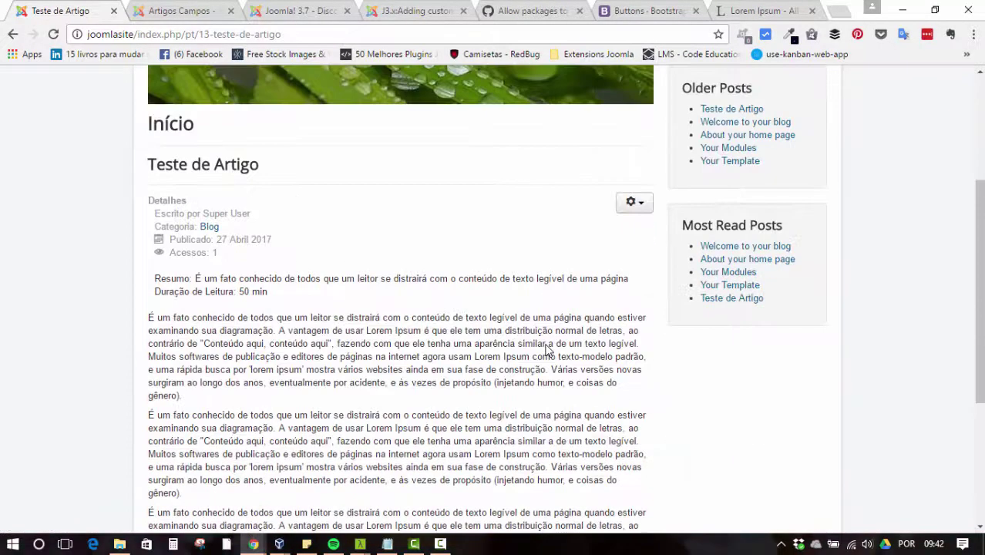
{"action": "left_click_drag", "start_coordinate": [154, 279], "coordinate": [629, 278]}
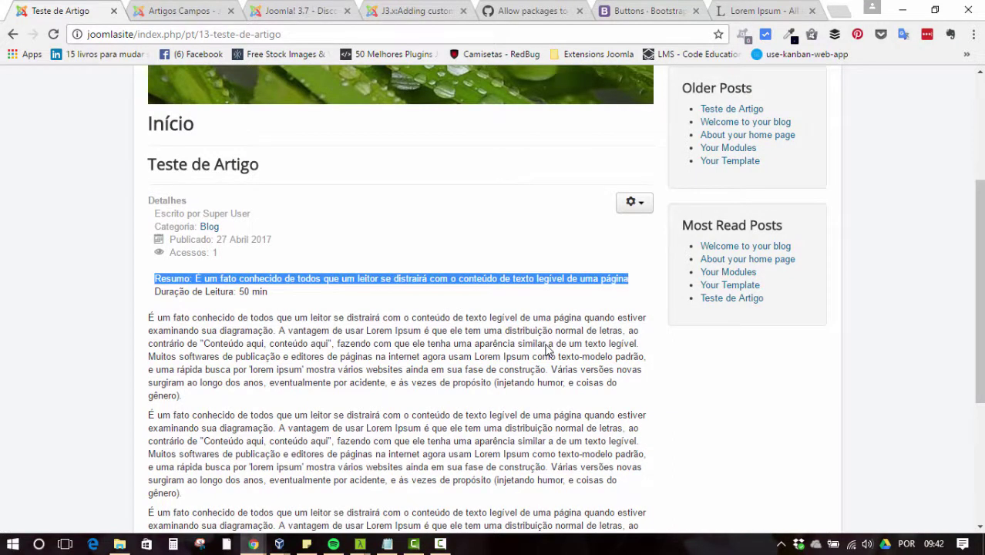
{"action": "left_click_drag", "start_coordinate": [155, 291], "coordinate": [267, 292]}
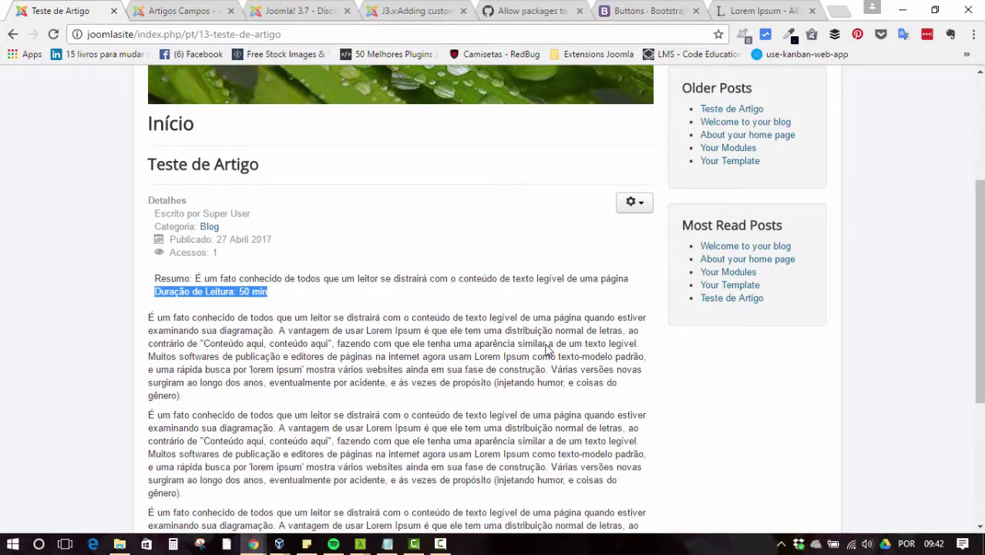
{"action": "left_click", "coordinate": [276, 301]}
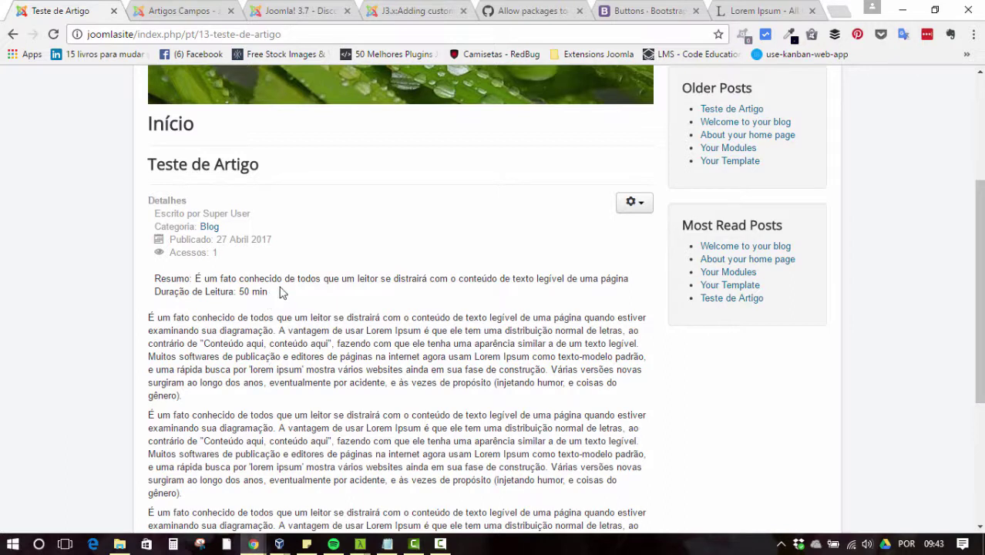
{"action": "left_click_drag", "start_coordinate": [280, 293], "coordinate": [145, 283]}
{"action": "left_click", "coordinate": [314, 302]}
Step: Go to the Custom Fields section of the Joomla 3.7 page and open its JDocs documentation in a separate browser tab
{"action": "left_click", "coordinate": [179, 8]}
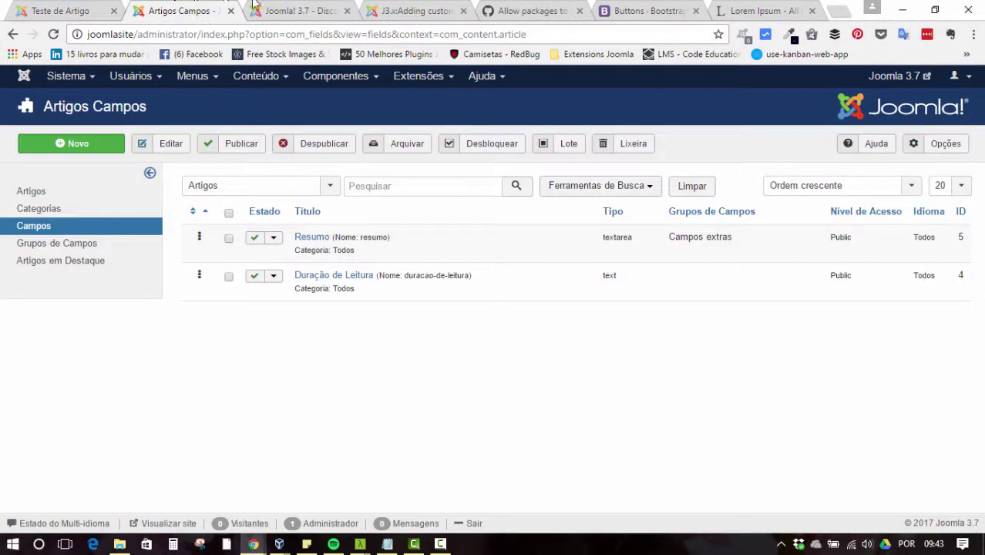
{"action": "left_click", "coordinate": [293, 10]}
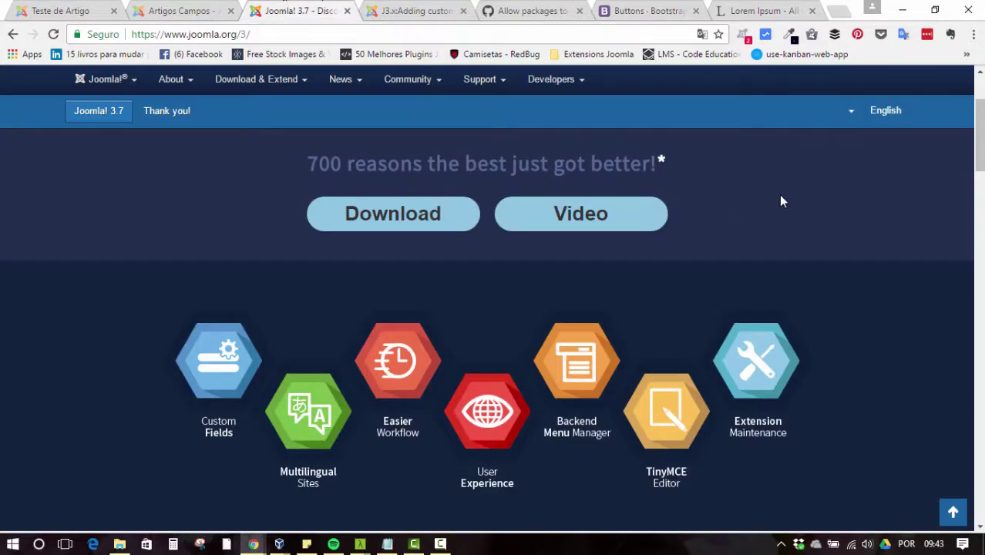
{"action": "scroll", "coordinate": [780, 199], "scroll_direction": "down", "scroll_amount": 2}
{"action": "left_click", "coordinate": [219, 215]}
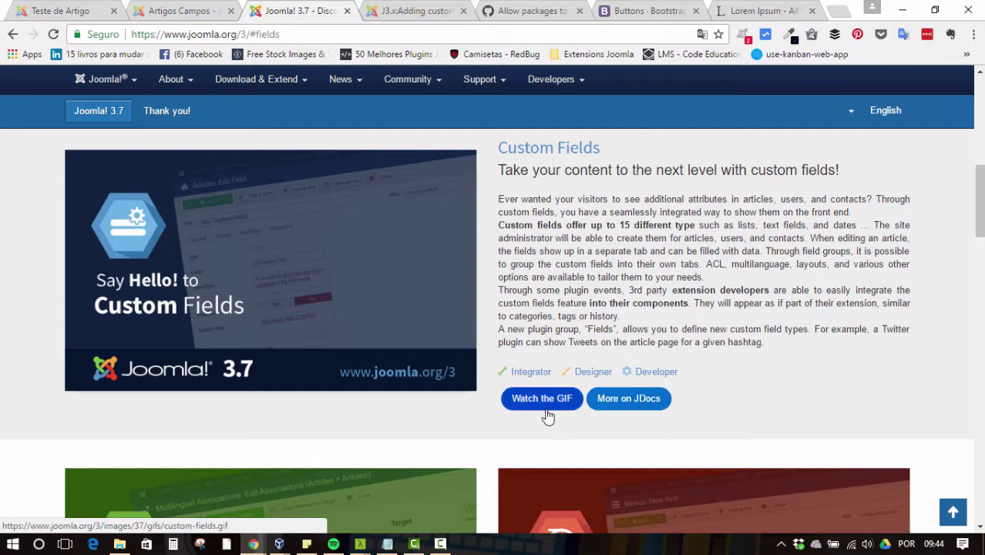
{"action": "middle_click", "coordinate": [656, 406]}
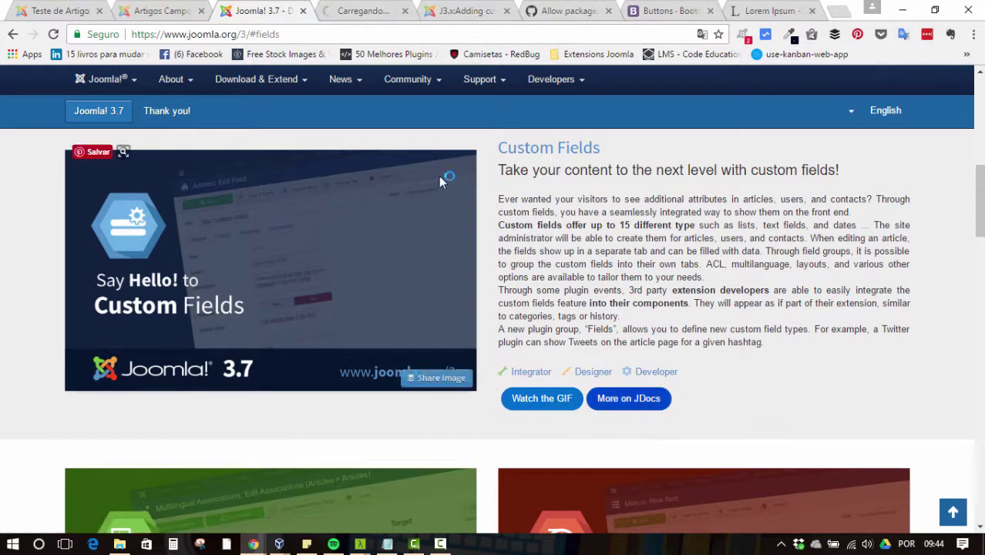
{"action": "left_click", "coordinate": [360, 11]}
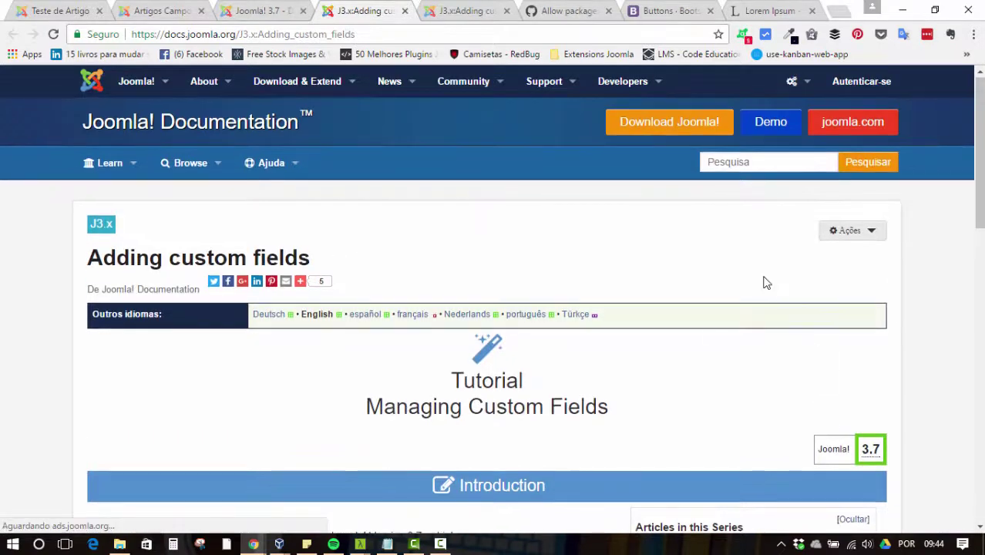
Step: Open the "Use custom fields in your overrides" article in the documentation and look through it to the override code examples
{"action": "scroll", "coordinate": [810, 277], "scroll_direction": "down", "scroll_amount": 8}
{"action": "scroll", "coordinate": [771, 293], "scroll_direction": "up", "scroll_amount": 2}
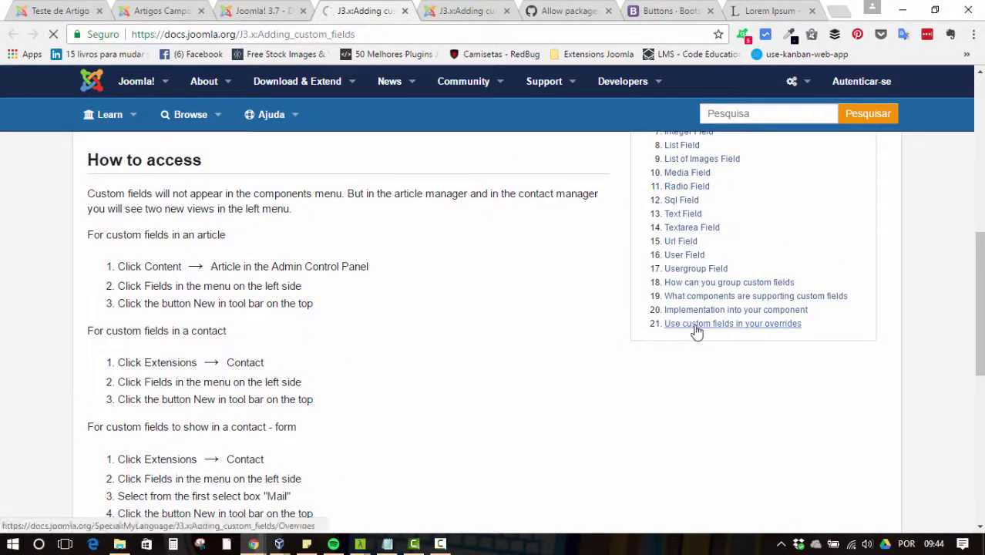
{"action": "left_click", "coordinate": [766, 325]}
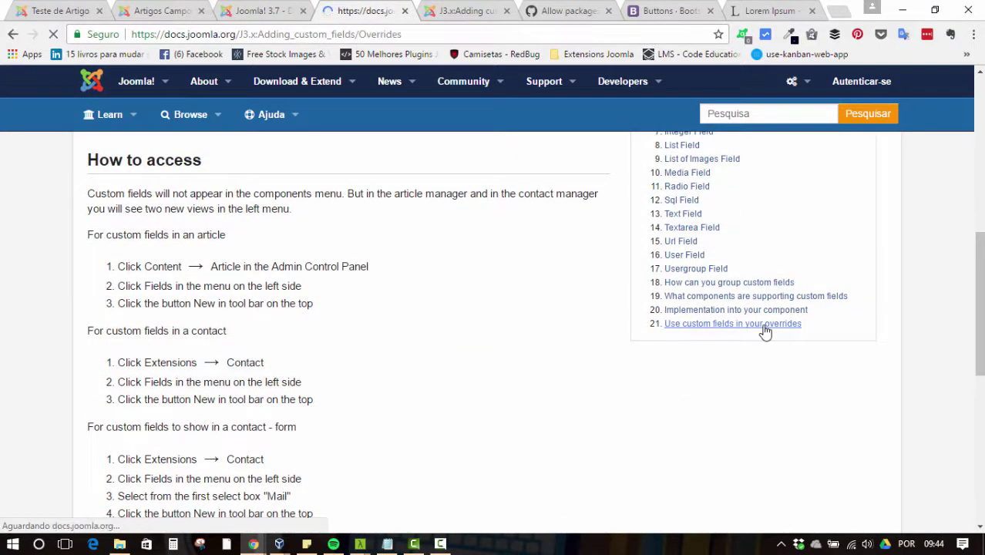
{"action": "scroll", "coordinate": [418, 266], "scroll_direction": "down", "scroll_amount": 10}
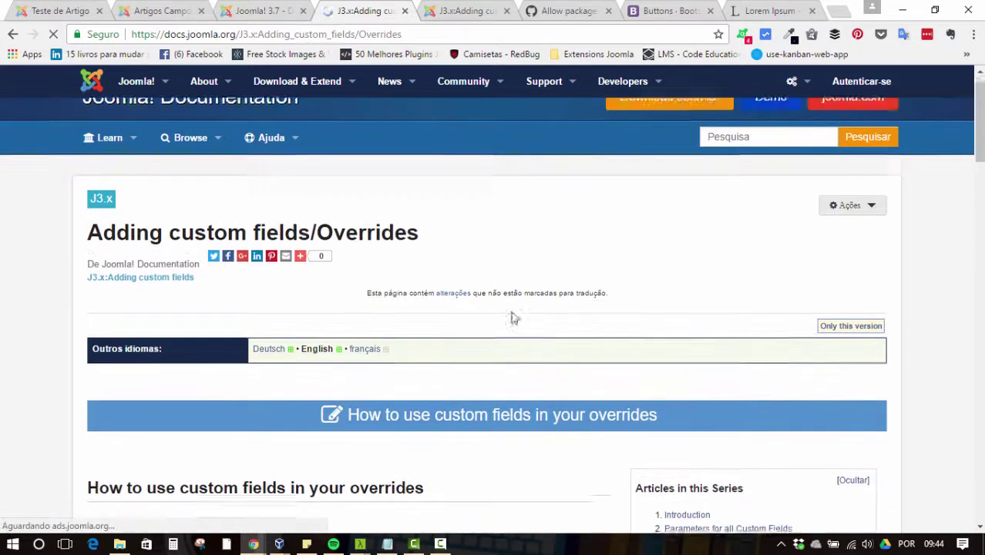
{"action": "scroll", "coordinate": [385, 274], "scroll_direction": "down", "scroll_amount": 9}
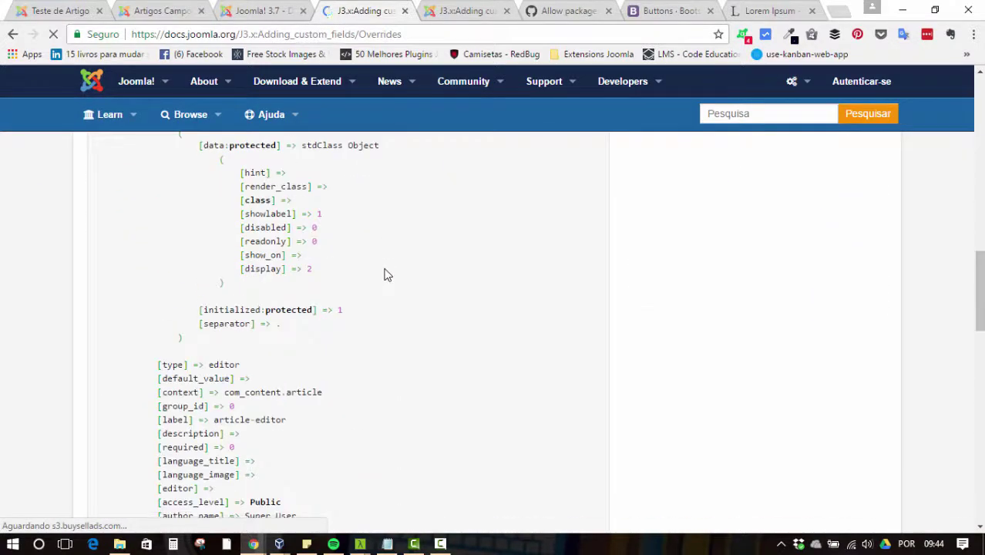
{"action": "scroll", "coordinate": [348, 247], "scroll_direction": "down", "scroll_amount": 4}
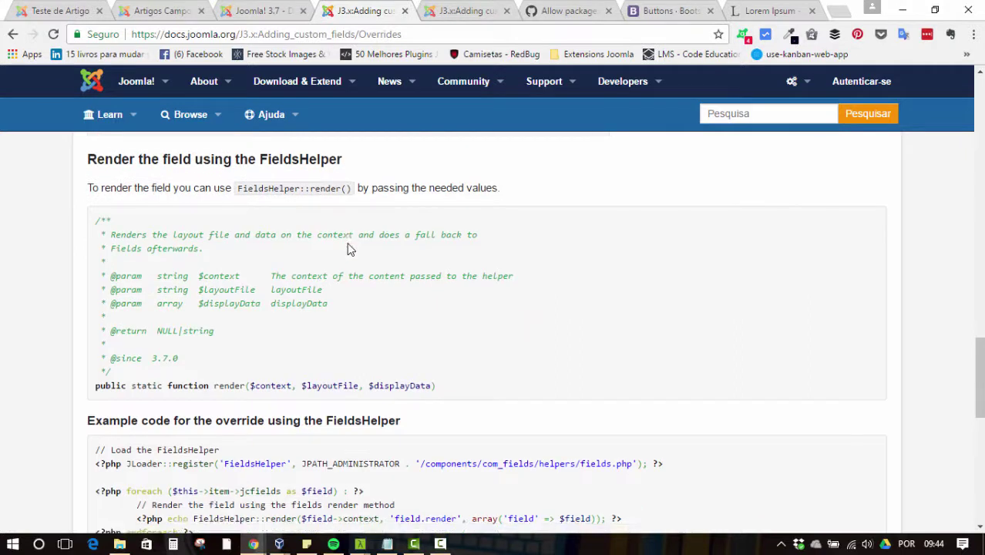
{"action": "scroll", "coordinate": [308, 212], "scroll_direction": "down", "scroll_amount": 1}
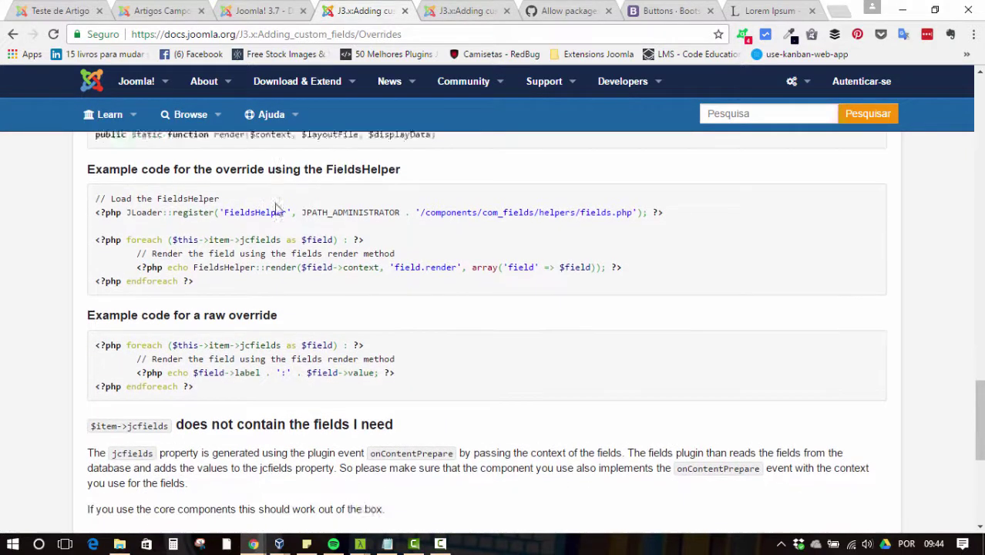
Step: Examine the FieldsHelper registration line and the raw override example, highlighting each code passage
{"action": "scroll", "coordinate": [147, 205], "scroll_direction": "up", "scroll_amount": 1}
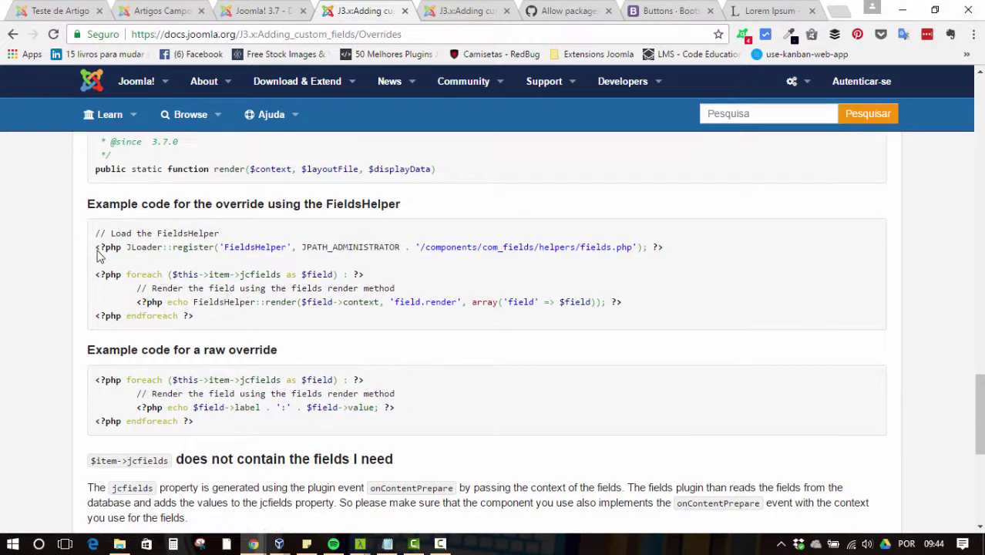
{"action": "mouse_move", "coordinate": [97, 246]}
{"action": "left_mouse_down"}
{"action": "mouse_move", "coordinate": [616, 242]}
{"action": "mouse_move", "coordinate": [669, 259]}
{"action": "mouse_move", "coordinate": [643, 244]}
{"action": "mouse_move", "coordinate": [207, 240]}
{"action": "mouse_move", "coordinate": [93, 257]}
{"action": "mouse_move", "coordinate": [100, 252]}
{"action": "left_mouse_up"}
{"action": "double_click", "coordinate": [552, 247]}
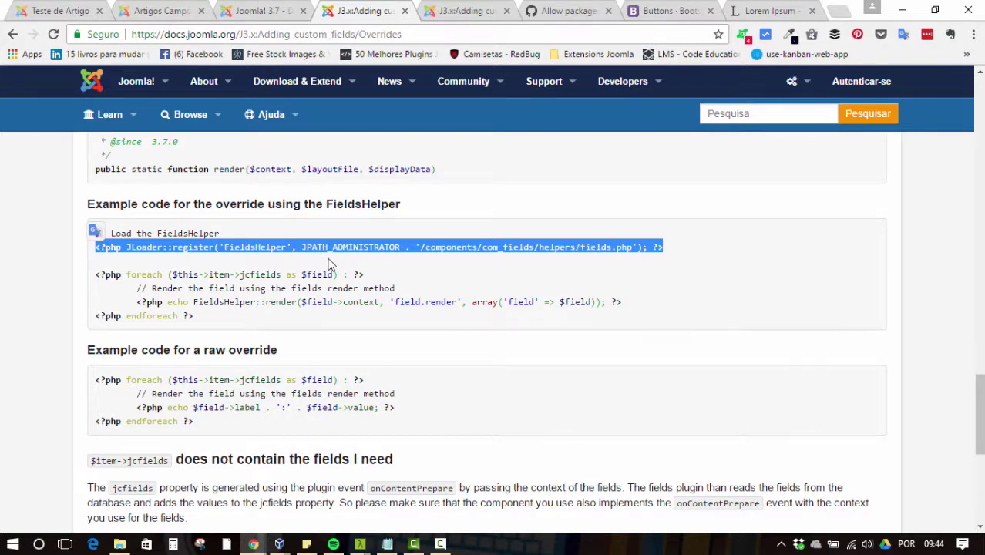
{"action": "scroll", "coordinate": [380, 282], "scroll_direction": "down", "scroll_amount": 1}
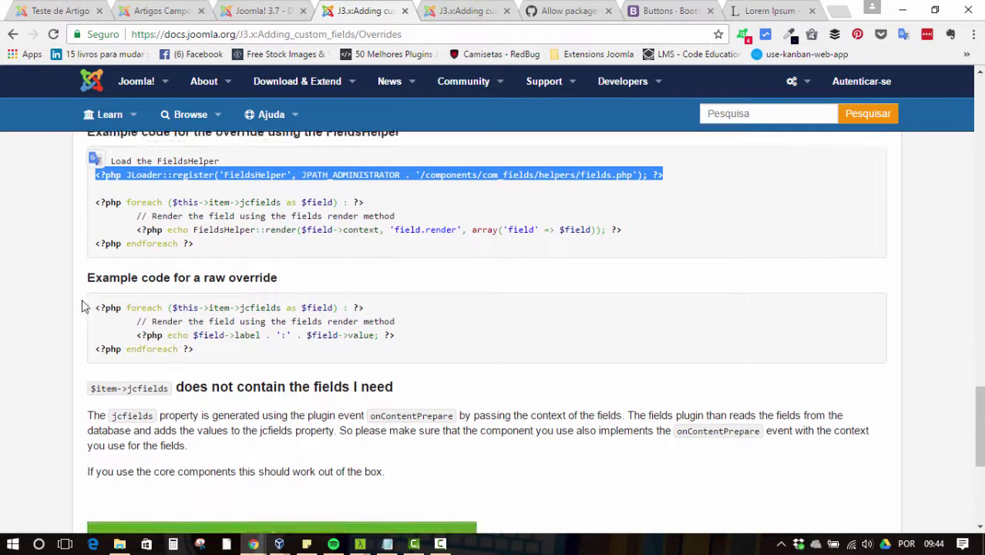
{"action": "left_click_drag", "start_coordinate": [98, 309], "coordinate": [270, 352]}
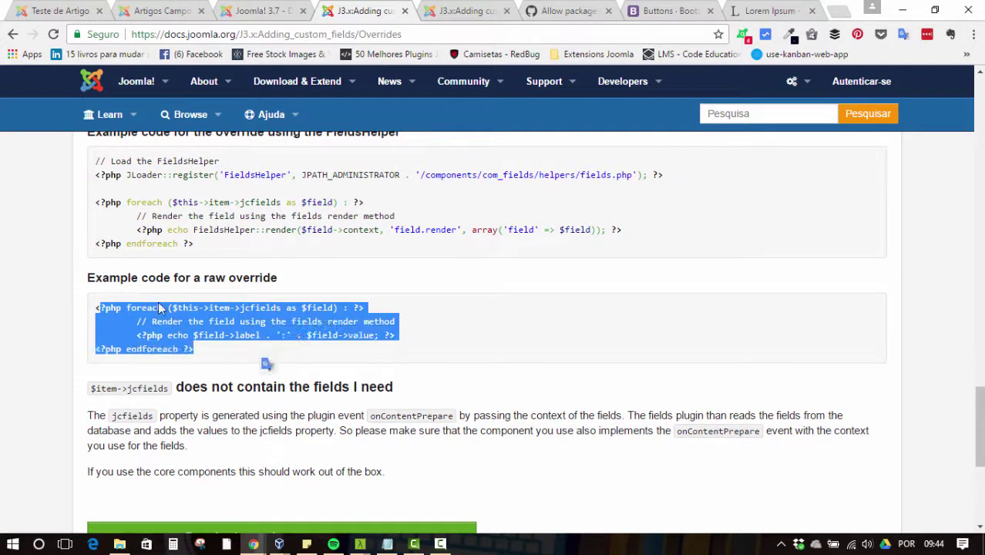
Step: Examine the full raw override and FieldsHelper override code examples, highlighting each block
{"action": "left_click_drag", "start_coordinate": [99, 309], "coordinate": [224, 364]}
{"action": "left_click", "coordinate": [193, 351]}
{"action": "left_click_drag", "start_coordinate": [199, 352], "coordinate": [91, 312]}
{"action": "left_click", "coordinate": [182, 308]}
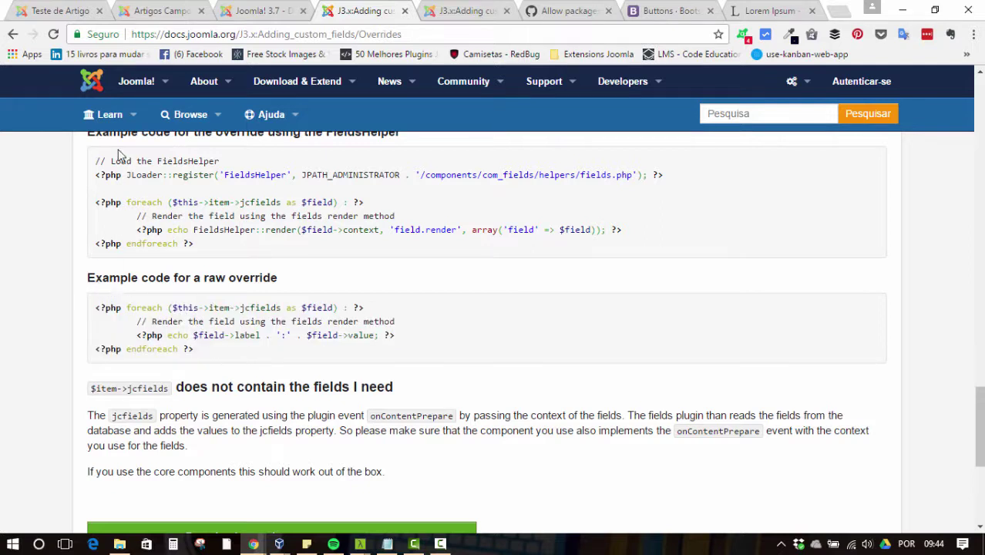
{"action": "left_click_drag", "start_coordinate": [94, 161], "coordinate": [236, 240]}
{"action": "left_click", "coordinate": [224, 247]}
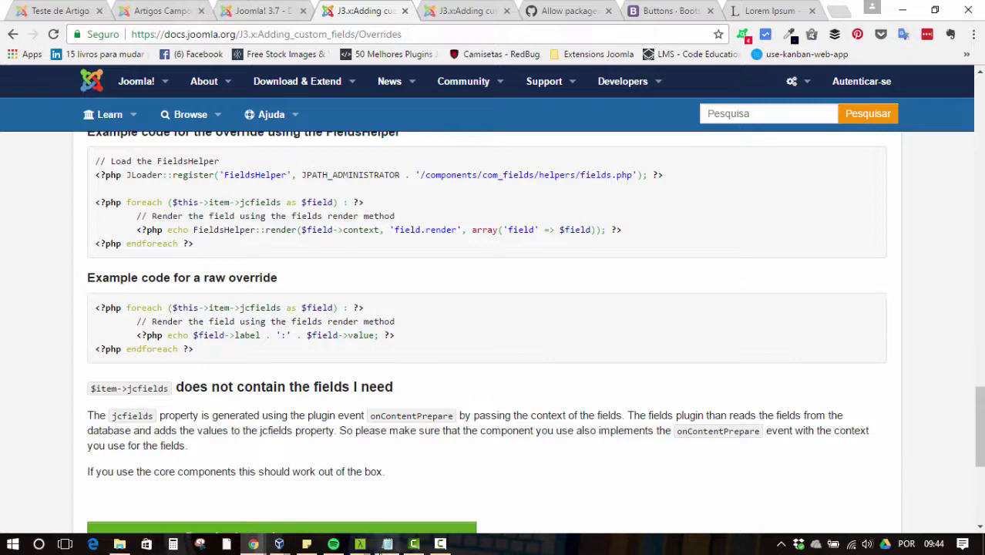
Step: Open Teste de Artigo for editing in the site administration and compare it with its published page
{"action": "left_click", "coordinate": [160, 11]}
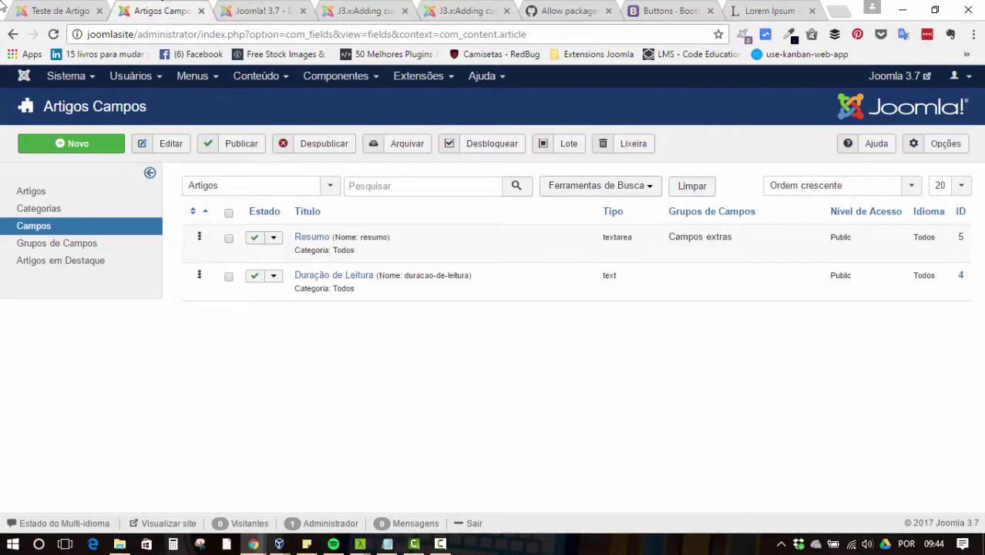
{"action": "left_click", "coordinate": [85, 9]}
{"action": "left_click", "coordinate": [139, 9]}
{"action": "left_click", "coordinate": [260, 75]}
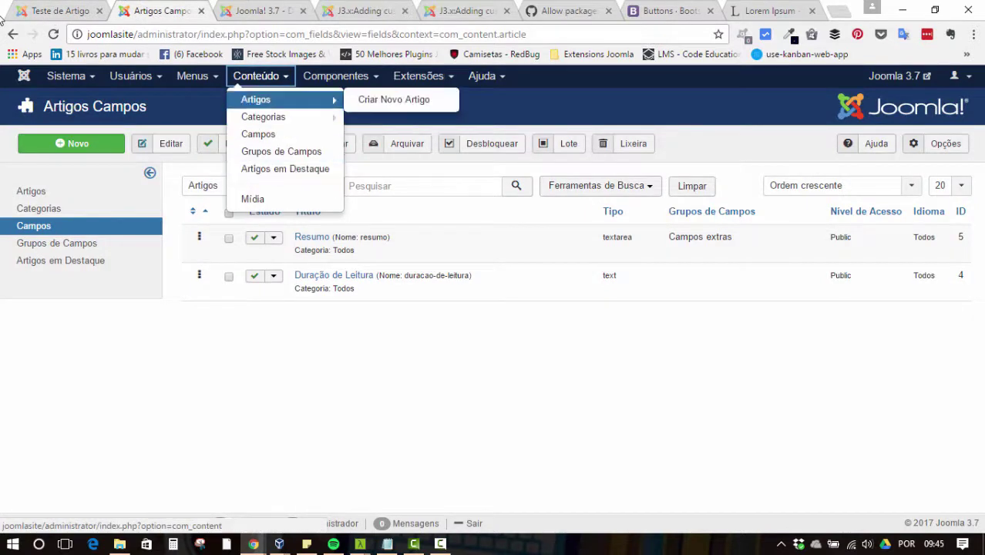
{"action": "left_click", "coordinate": [256, 99]}
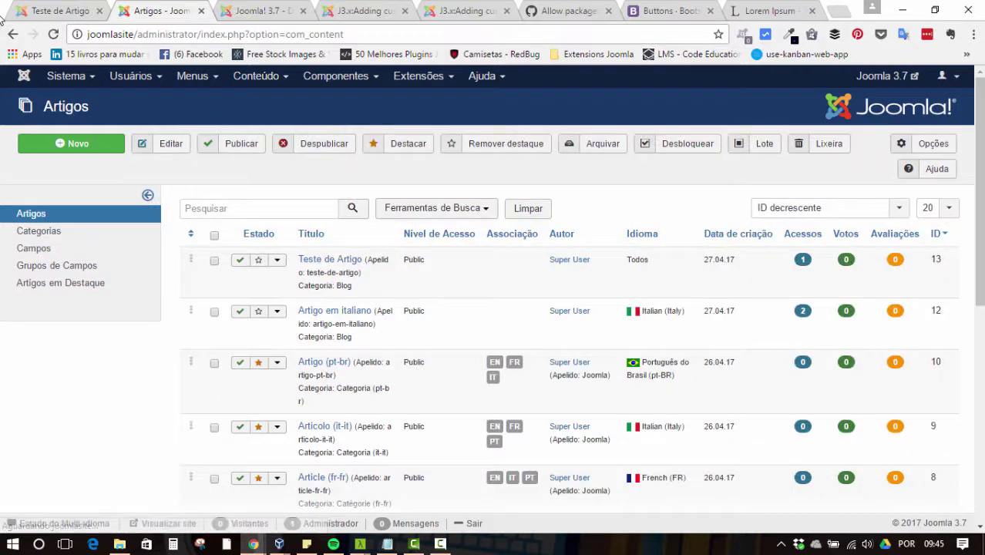
{"action": "left_click", "coordinate": [330, 259]}
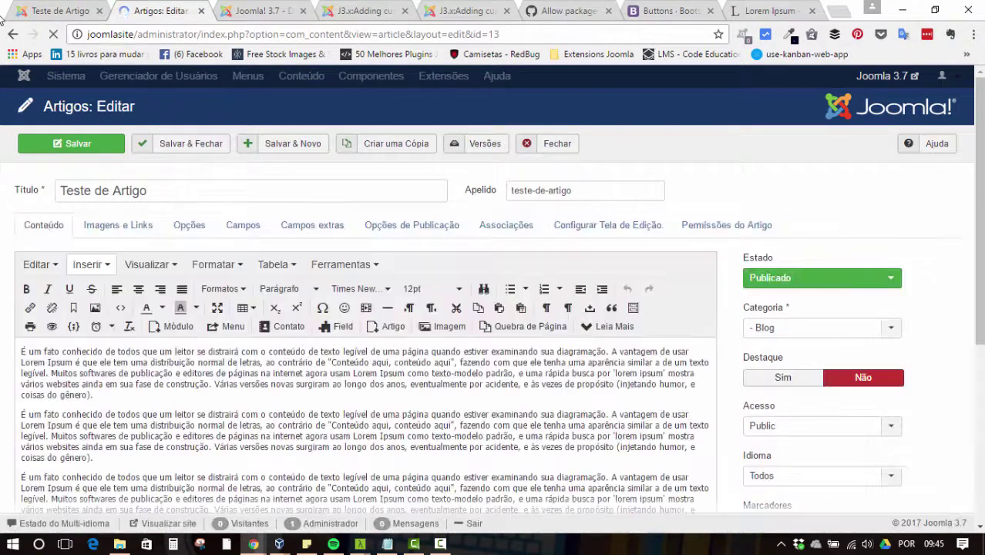
{"action": "key", "text": "ctrl+shift+Tab"}
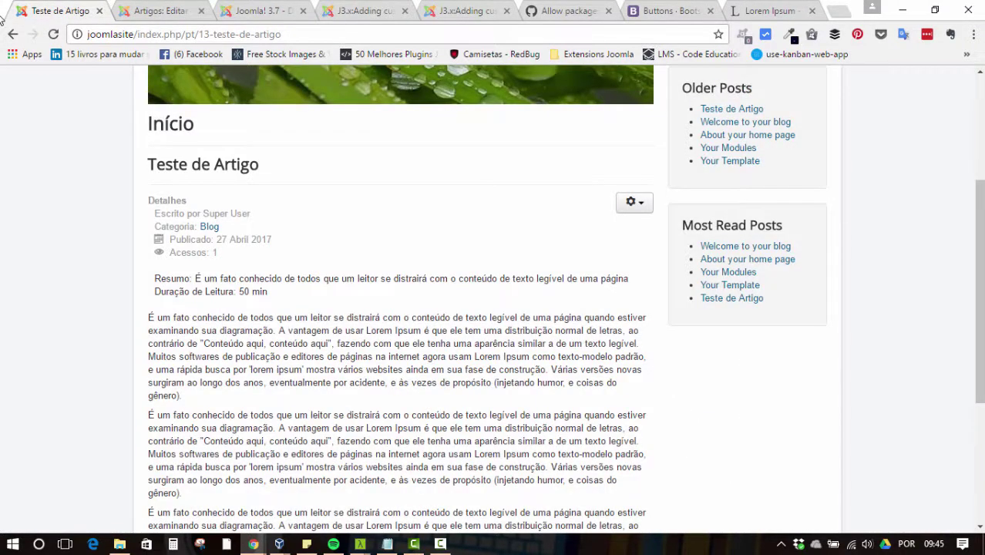
{"action": "key", "text": "ctrl+Tab"}
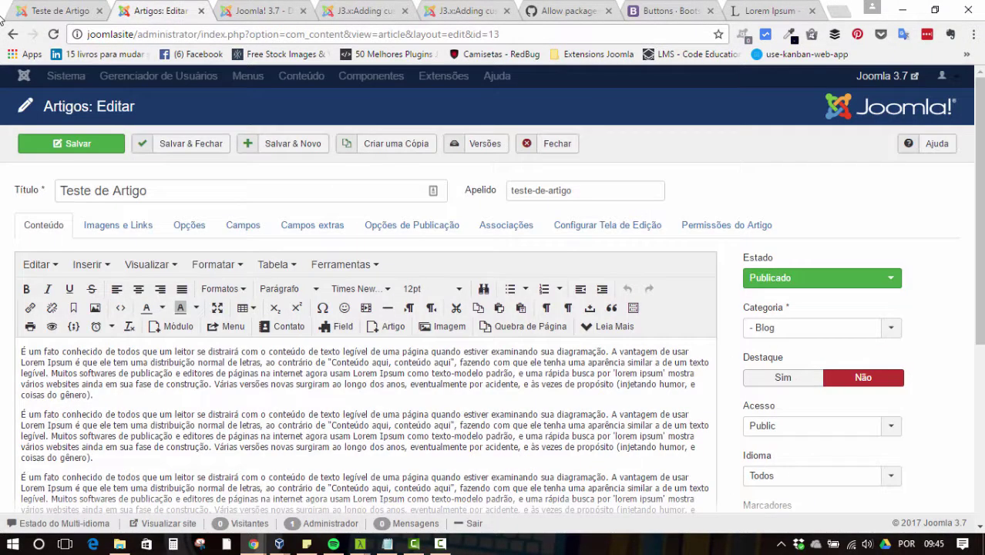
Step: Add a {field} placeholder on its own line between the first and second paragraphs of the article
{"action": "left_click", "coordinate": [143, 415]}
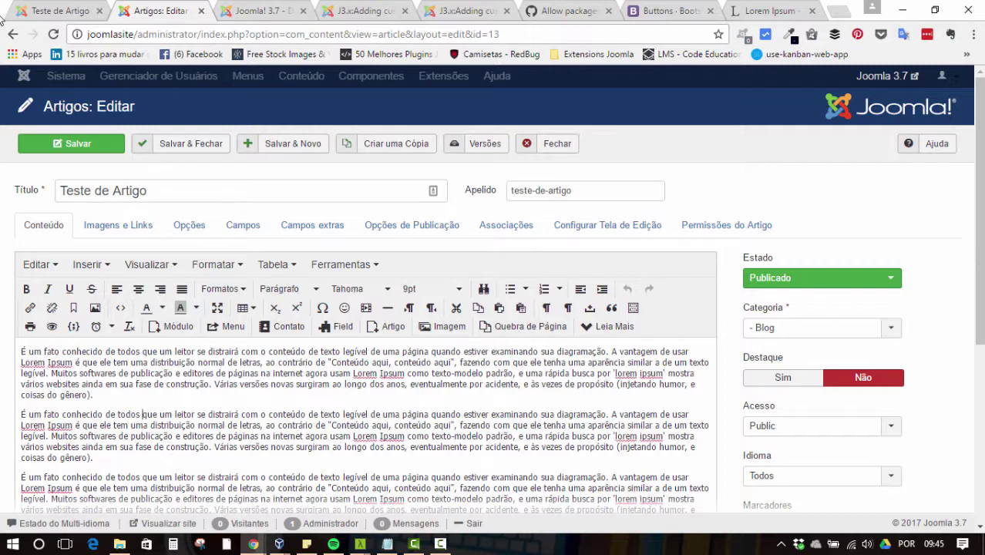
{"action": "key", "text": "Return"}
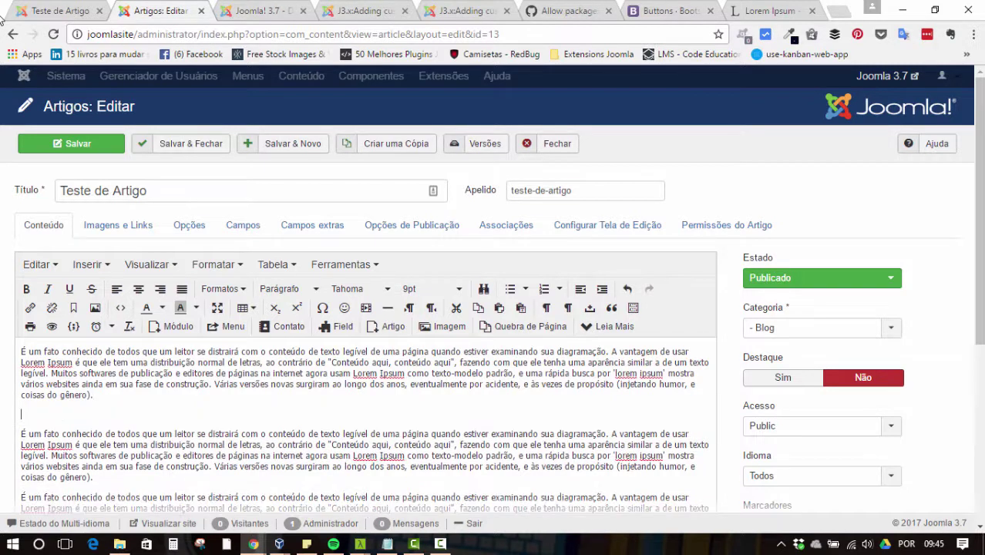
{"action": "key", "text": "Return"}
{"action": "key", "text": "BackSpace"}
{"action": "type", "text": "{}"}
{"action": "type", "text": "fi"}
{"action": "type", "text": "eld"}
Step: Add another {field} placeholder on its own line between the second and third paragraphs
{"action": "scroll", "coordinate": [492, 309], "scroll_direction": "down", "scroll_amount": 1}
{"action": "left_click", "coordinate": [94, 405]}
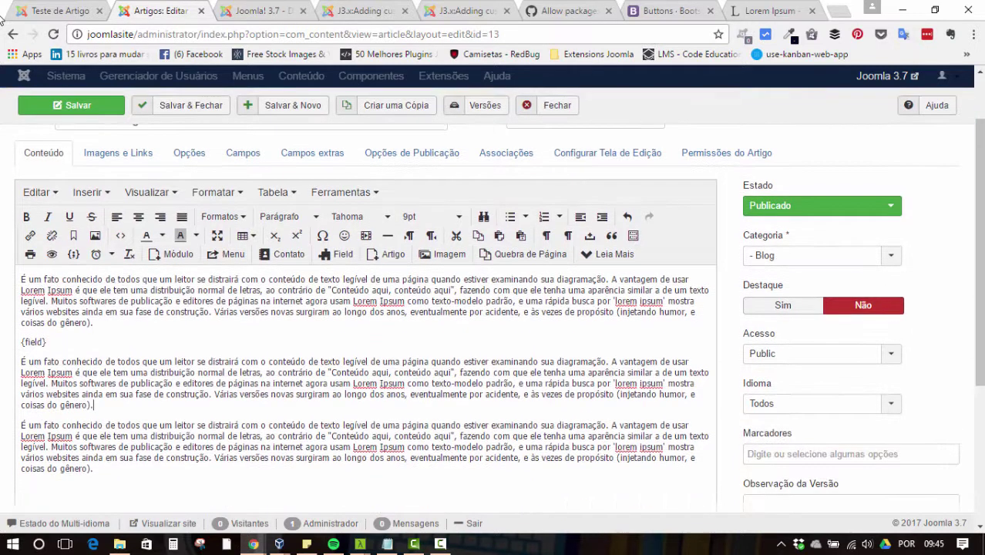
{"action": "key", "text": "Return"}
{"action": "type", "text": "{"}
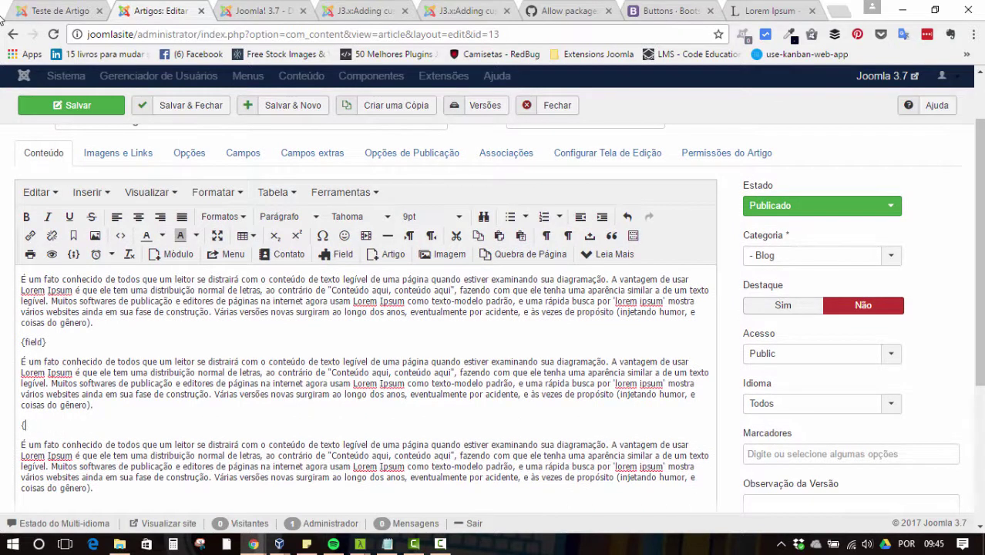
{"action": "type", "text": "}"}
{"action": "type", "text": "fie"}
{"action": "type", "text": "ld"}
Step: Review the two {field} placeholders in the article body, and save and close the article
{"action": "key", "text": "ctrl+shift+Left"}
{"action": "left_click_drag", "start_coordinate": [47, 425], "coordinate": [20, 425]}
{"action": "key", "text": "Up"}
{"action": "key", "text": "Up"}
{"action": "key", "text": "Up"}
{"action": "key", "text": "Up"}
{"action": "key", "text": "Up"}
{"action": "key", "text": "Up"}
{"action": "key", "text": "Home"}
{"action": "key", "text": "shift+End"}
{"action": "key", "text": "Down"}
{"action": "key", "text": "Down"}
{"action": "key", "text": "Down"}
{"action": "key", "text": "Down"}
{"action": "key", "text": "Down"}
{"action": "key", "text": "Down"}
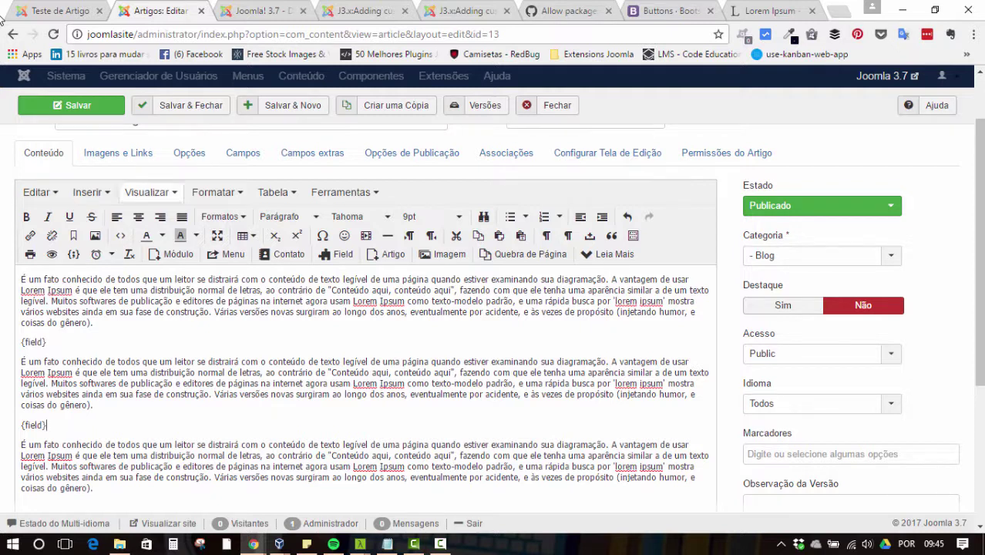
{"action": "left_click", "coordinate": [180, 105]}
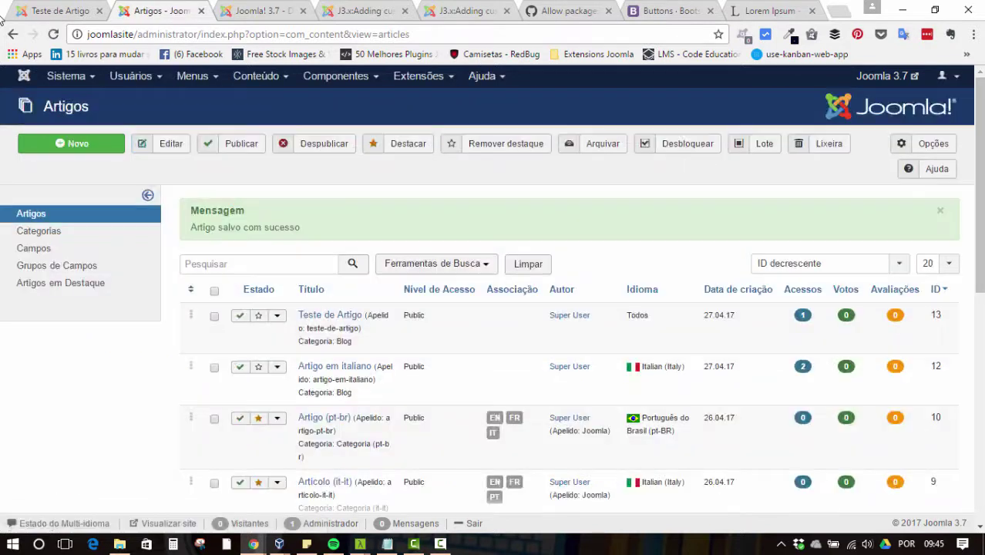
Step: Go to the list of site templates and open the Protostar template's details and files
{"action": "left_click", "coordinate": [341, 75]}
{"action": "mouse_move", "coordinate": [423, 76]}
{"action": "key", "text": "Left"}
{"action": "key", "text": "Right"}
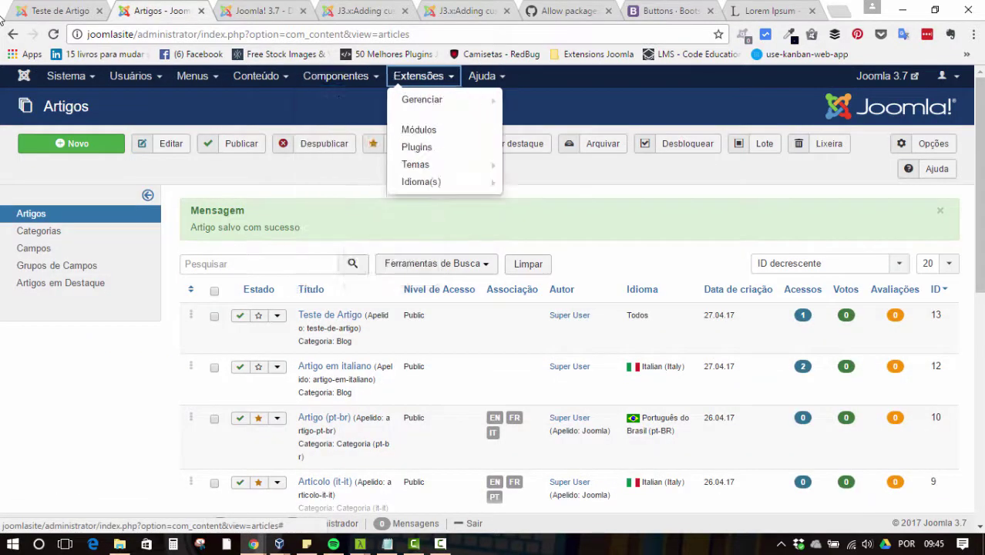
{"action": "key", "text": "Down"}
{"action": "key", "text": "Down"}
{"action": "key", "text": "Down"}
{"action": "key", "text": "Down"}
{"action": "key", "text": "Right"}
{"action": "key", "text": "Down"}
{"action": "key", "text": "Return"}
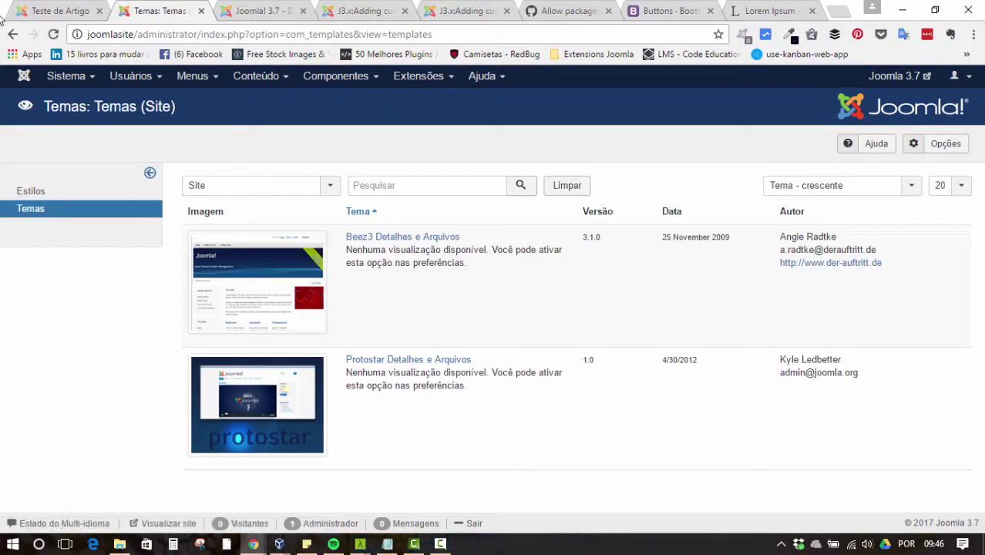
{"action": "key", "text": "Tab"}
{"action": "key", "text": "Tab"}
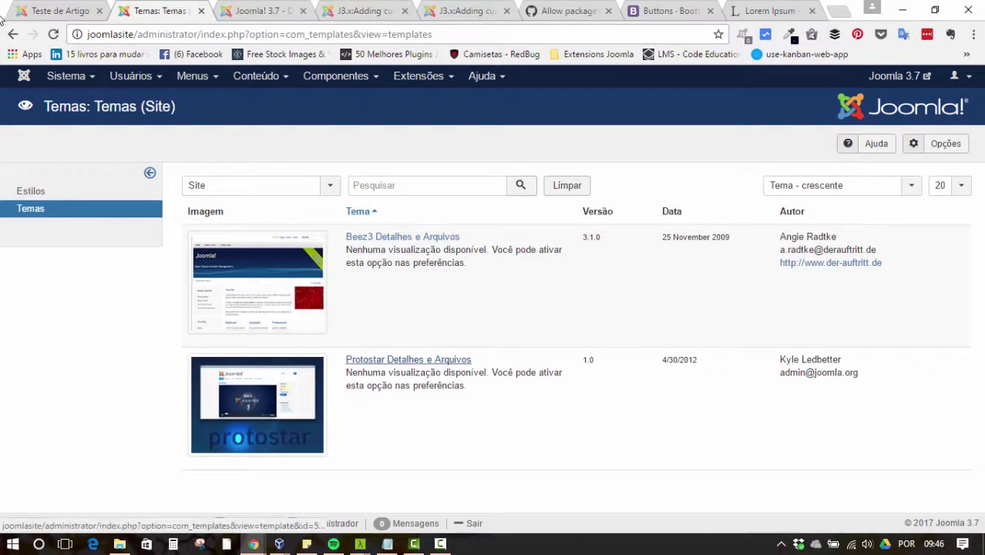
{"action": "key", "text": "Return"}
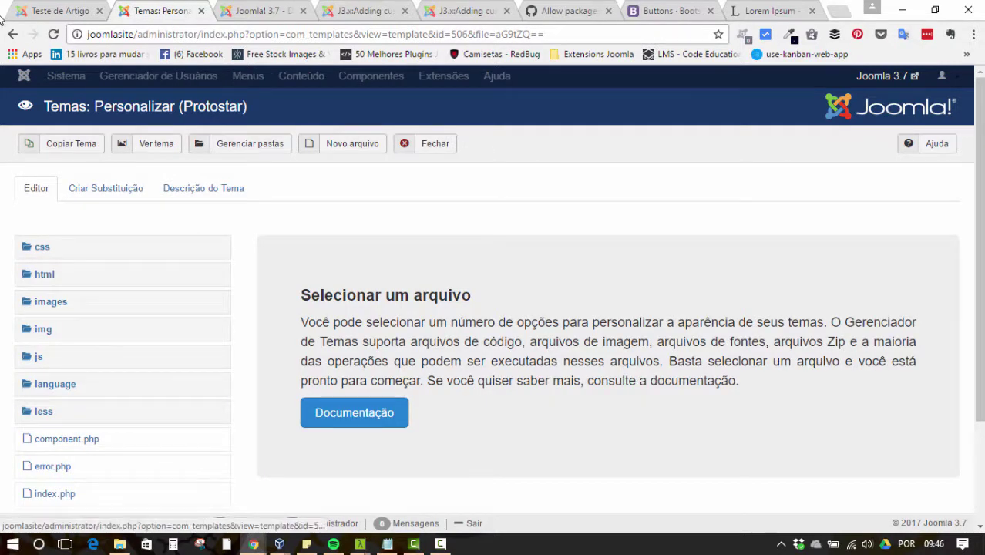
Step: Open the template file html/com_content/article/default.php for editing
{"action": "scroll", "coordinate": [492, 316], "scroll_direction": "down", "scroll_amount": 1}
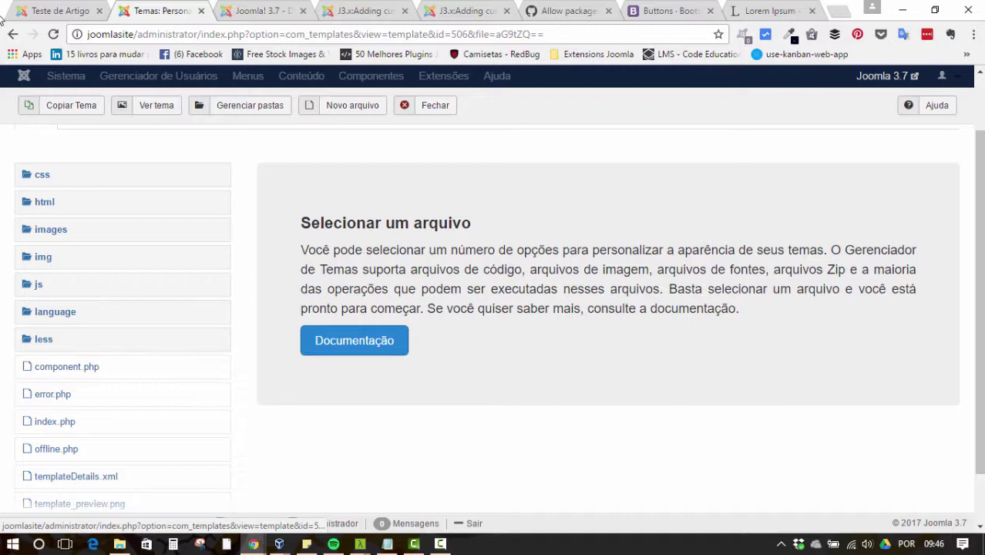
{"action": "left_click", "coordinate": [44, 201]}
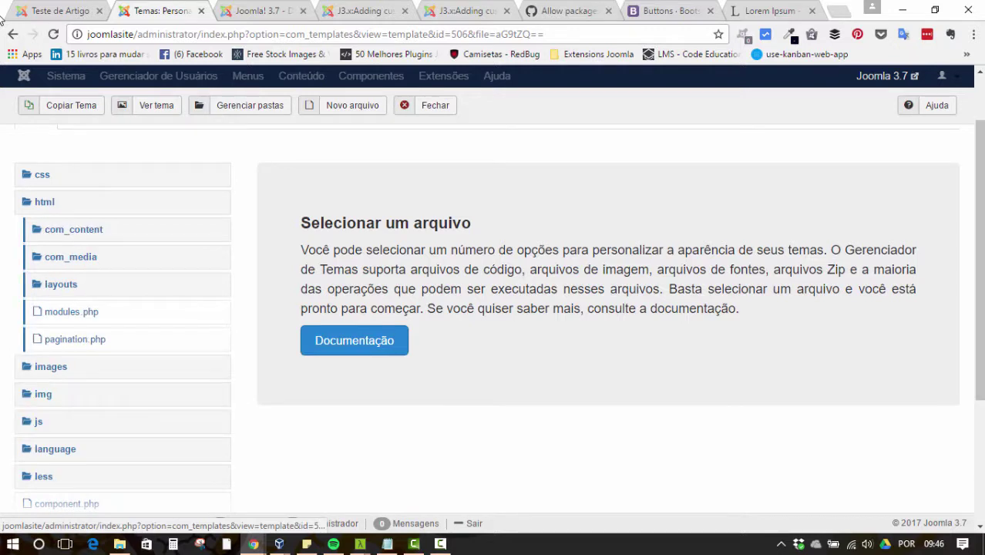
{"action": "key", "text": "Return"}
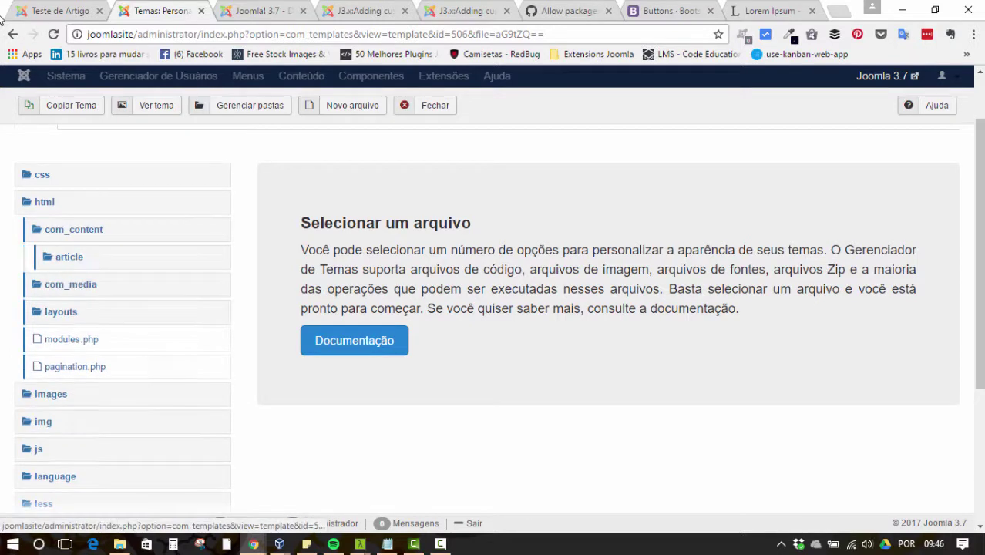
{"action": "key", "text": "Return"}
{"action": "key", "text": "Tab"}
{"action": "key", "text": "Return"}
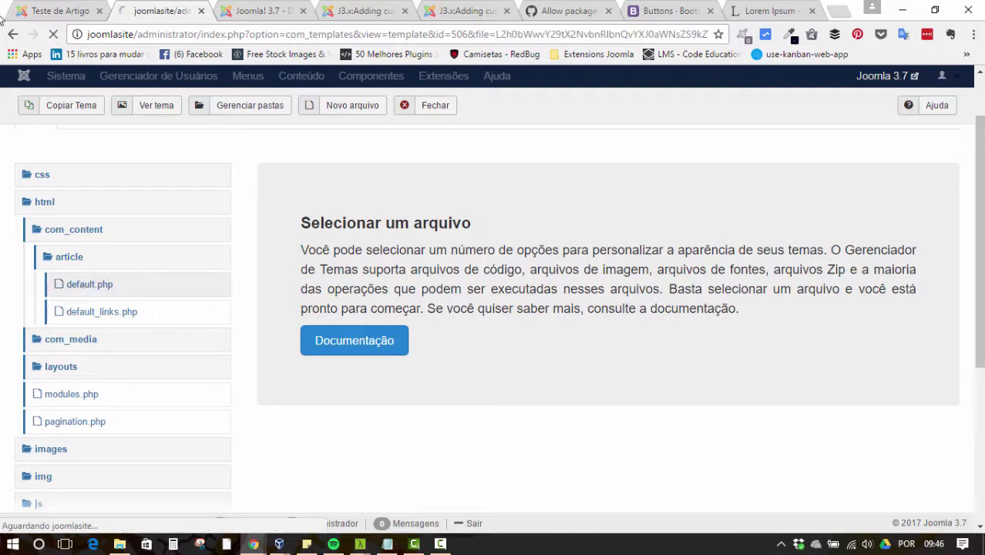
Step: Look through the default.php code from the beginning to the afterDisplayTitle event output
{"action": "scroll", "coordinate": [607, 401], "scroll_direction": "down", "scroll_amount": 2}
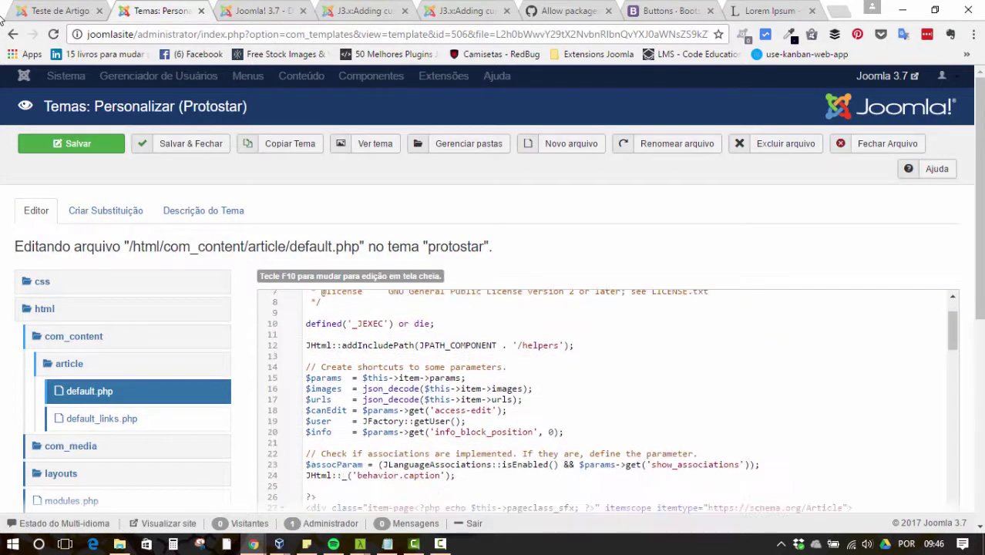
{"action": "key", "text": "Down"}
{"action": "key", "text": "Down"}
{"action": "key", "text": "Down"}
{"action": "key", "text": "Down"}
{"action": "key", "text": "Down"}
{"action": "key", "text": "Down"}
{"action": "key", "text": "Down"}
{"action": "key", "text": "Down"}
{"action": "key", "text": "Down"}
{"action": "key", "text": "Down"}
{"action": "key", "text": "Down"}
{"action": "key", "text": "Down"}
{"action": "key", "text": "Down"}
{"action": "key", "text": "Down"}
{"action": "key", "text": "Down"}
{"action": "key", "text": "Down"}
{"action": "key", "text": "Down"}
{"action": "key", "text": "Down"}
{"action": "key", "text": "Down"}
{"action": "key", "text": "Down"}
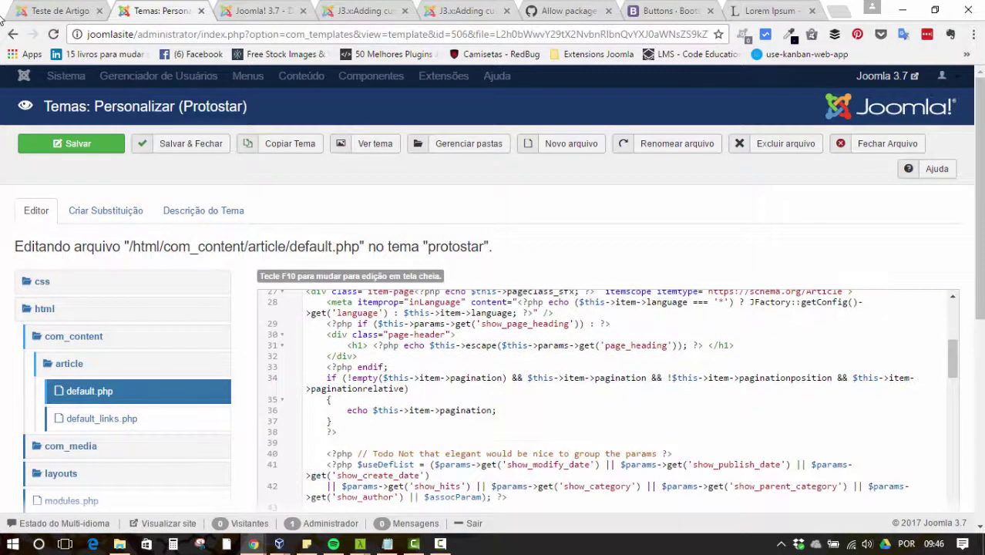
{"action": "key", "text": "Down"}
{"action": "key", "text": "Down"}
{"action": "key", "text": "Down"}
{"action": "key", "text": "Down"}
{"action": "key", "text": "Down"}
{"action": "key", "text": "Down"}
{"action": "key", "text": "Down"}
{"action": "key", "text": "Down"}
{"action": "key", "text": "Down"}
{"action": "key", "text": "Down"}
{"action": "key", "text": "Down"}
{"action": "key", "text": "Down"}
{"action": "key", "text": "Down"}
{"action": "key", "text": "Down"}
{"action": "key", "text": "Down"}
{"action": "key", "text": "Down"}
{"action": "key", "text": "Down"}
{"action": "key", "text": "Down"}
{"action": "key", "text": "Down"}
{"action": "key", "text": "Down"}
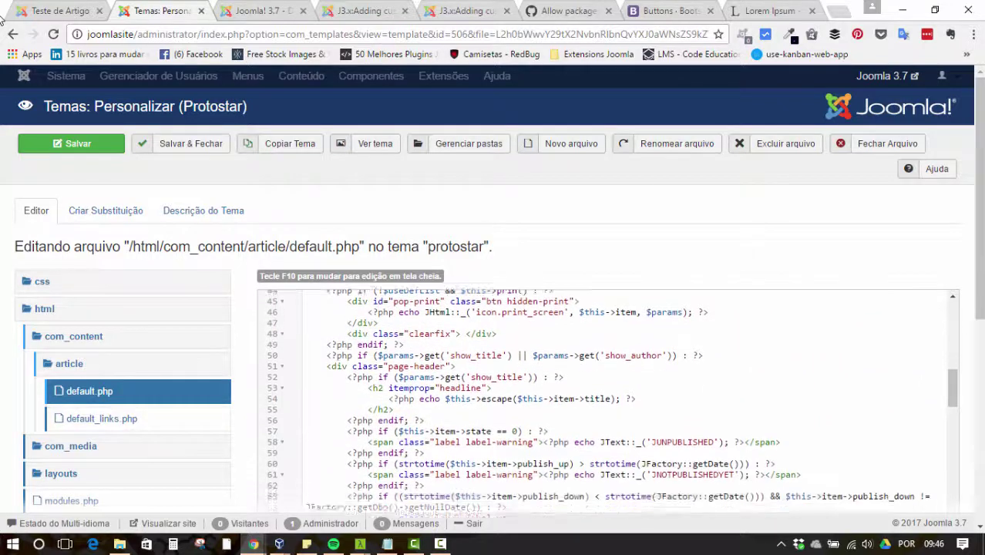
{"action": "key", "text": "Down"}
{"action": "key", "text": "Down"}
{"action": "key", "text": "Down"}
{"action": "key", "text": "Down"}
{"action": "key", "text": "Down"}
{"action": "key", "text": "Down"}
{"action": "key", "text": "Down"}
{"action": "key", "text": "Down"}
{"action": "key", "text": "Down"}
{"action": "key", "text": "Down"}
{"action": "key", "text": "Down"}
{"action": "key", "text": "Down"}
{"action": "key", "text": "Down"}
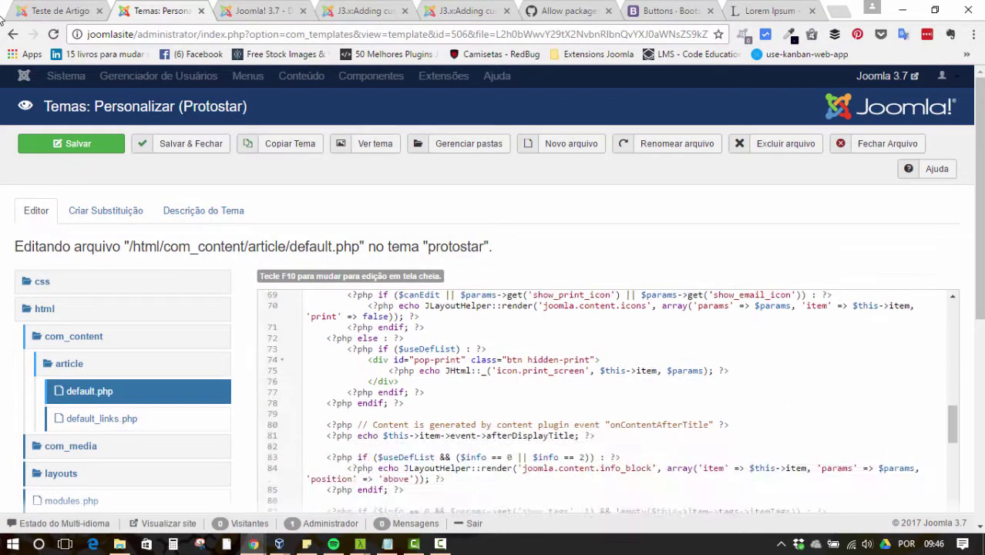
Step: Examine the afterDisplayTitle statement on line 81, highlighting the whole line and its echo portion
{"action": "left_click_drag", "start_coordinate": [327, 363], "coordinate": [595, 363]}
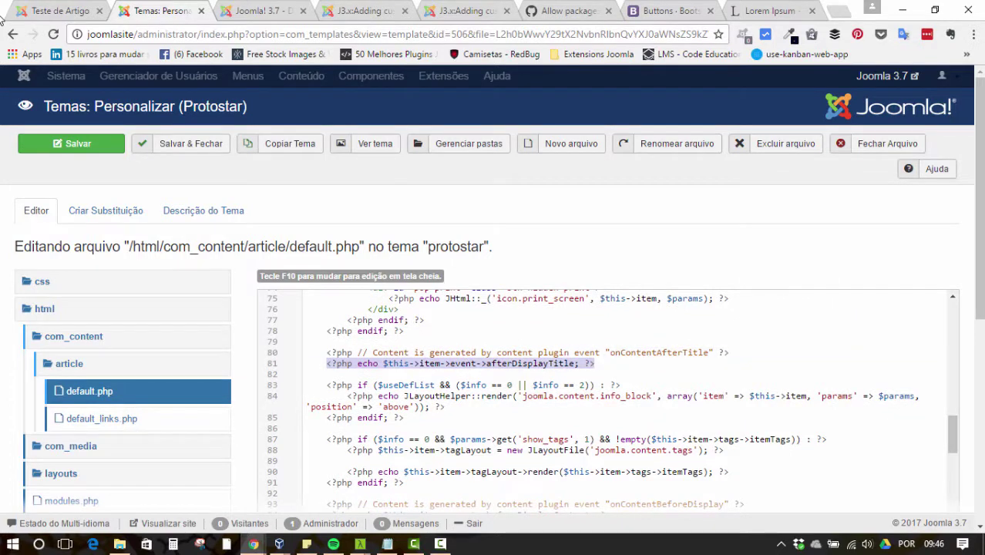
{"action": "left_click", "coordinate": [584, 363]}
{"action": "left_click", "coordinate": [362, 363]}
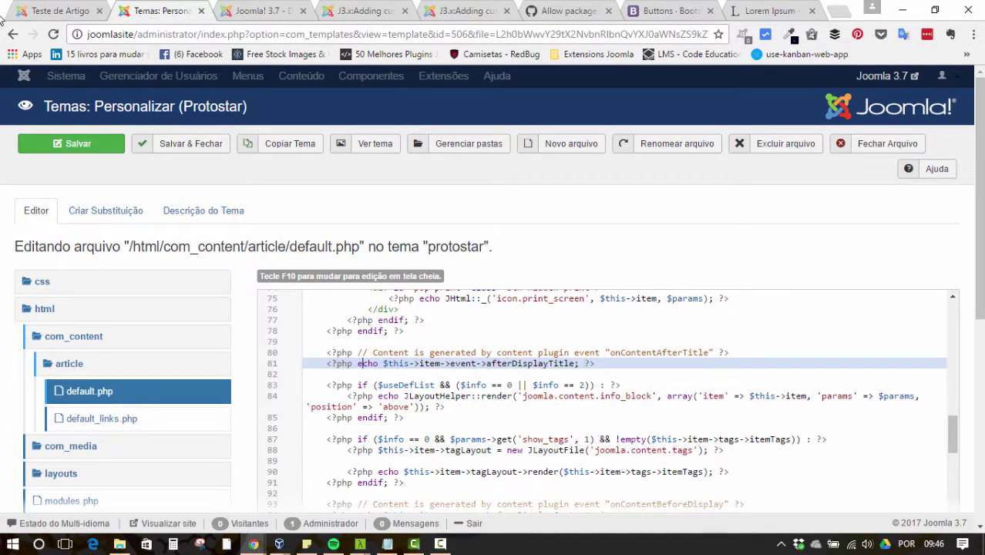
{"action": "left_click", "coordinate": [357, 363]}
{"action": "key", "text": "ctrl+shift+Right"}
{"action": "key", "text": "ctrl+shift+Right"}
{"action": "key", "text": "ctrl+shift+Right"}
{"action": "key", "text": "ctrl+shift+Right"}
{"action": "key", "text": "ctrl+shift+Right"}
{"action": "key", "text": "ctrl+shift+Right"}
{"action": "key", "text": "ctrl+shift+Right"}
{"action": "key", "text": "ctrl+shift+Right"}
{"action": "key", "text": "ctrl+shift+Right"}
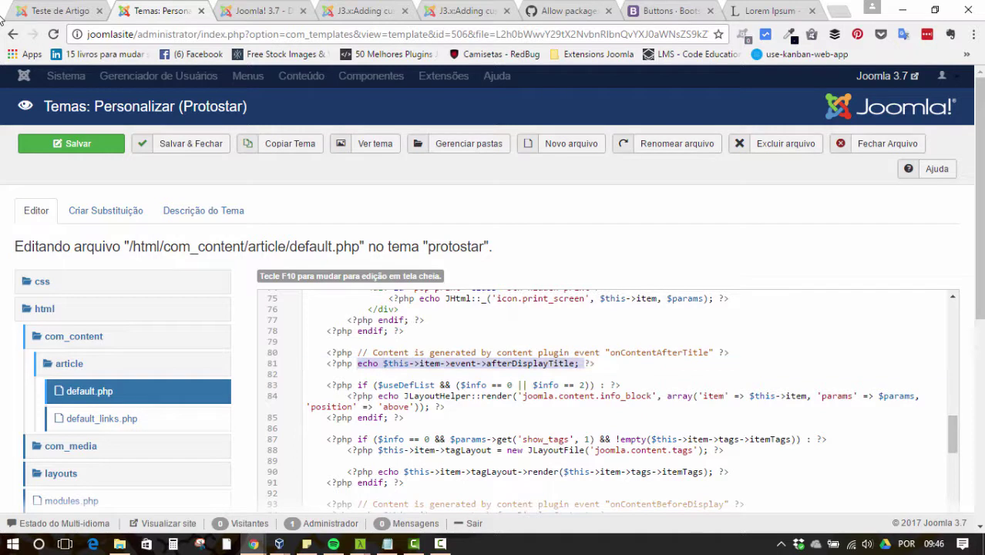
Step: Find the articleBody block further down in default.php and highlight it around the item text output
{"action": "scroll", "coordinate": [607, 401], "scroll_direction": "down", "scroll_amount": 2}
{"action": "scroll", "coordinate": [607, 401], "scroll_direction": "up", "scroll_amount": 2}
{"action": "scroll", "coordinate": [608, 401], "scroll_direction": "down", "scroll_amount": 1}
{"action": "scroll", "coordinate": [609, 401], "scroll_direction": "down", "scroll_amount": 4}
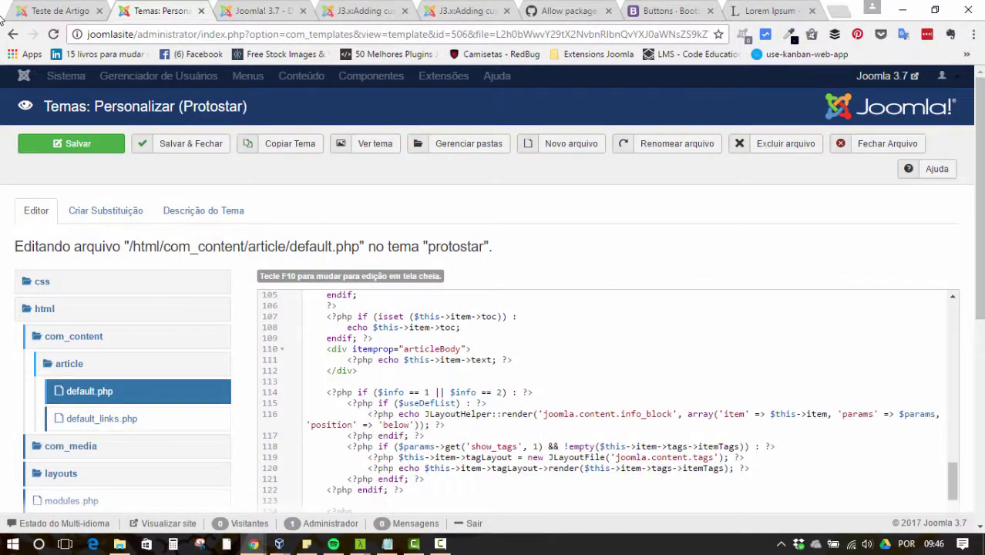
{"action": "scroll", "coordinate": [609, 401], "scroll_direction": "down", "scroll_amount": 2}
{"action": "scroll", "coordinate": [609, 401], "scroll_direction": "up", "scroll_amount": 2}
{"action": "left_click", "coordinate": [387, 348]}
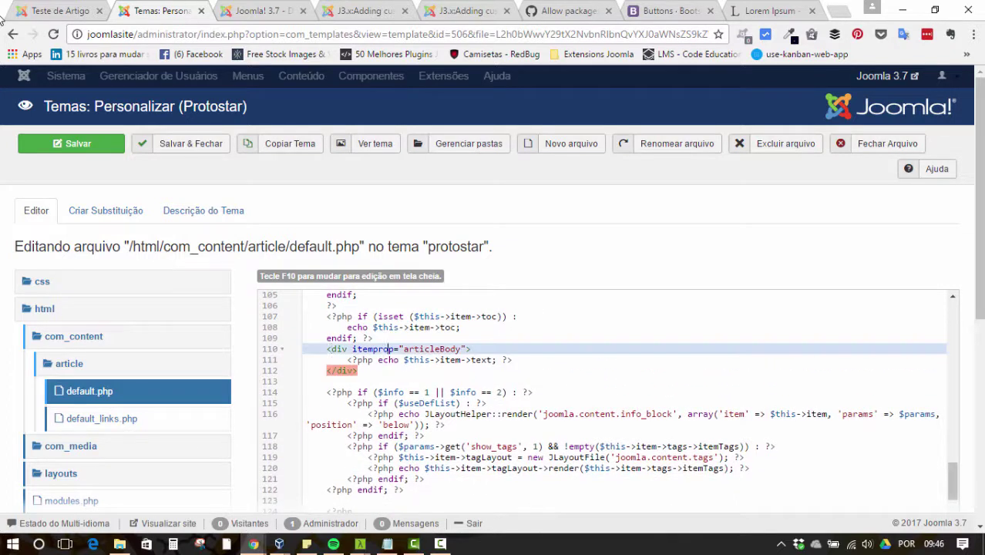
{"action": "left_click_drag", "start_coordinate": [327, 348], "coordinate": [358, 370]}
{"action": "left_click", "coordinate": [513, 360]}
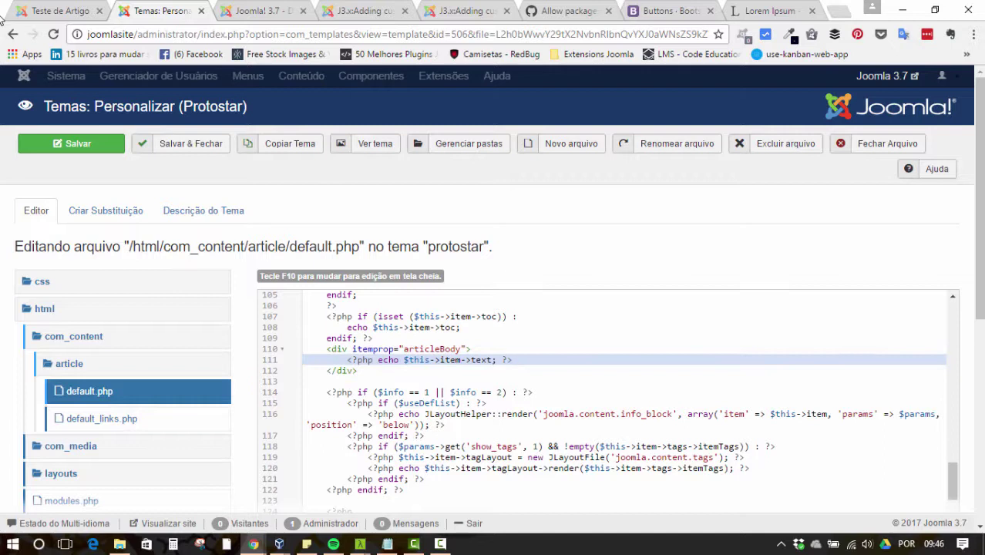
Step: Comment out the echo $this->item->text statement on line 111 with //, and switch to the open text editor window
{"action": "key", "text": "Up"}
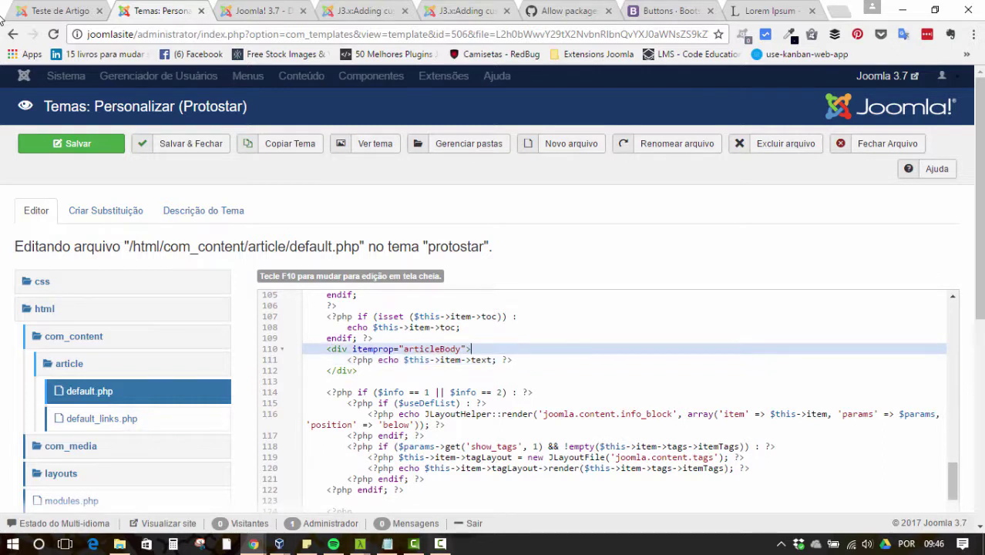
{"action": "key", "text": "Down"}
{"action": "type", "text": "//"}
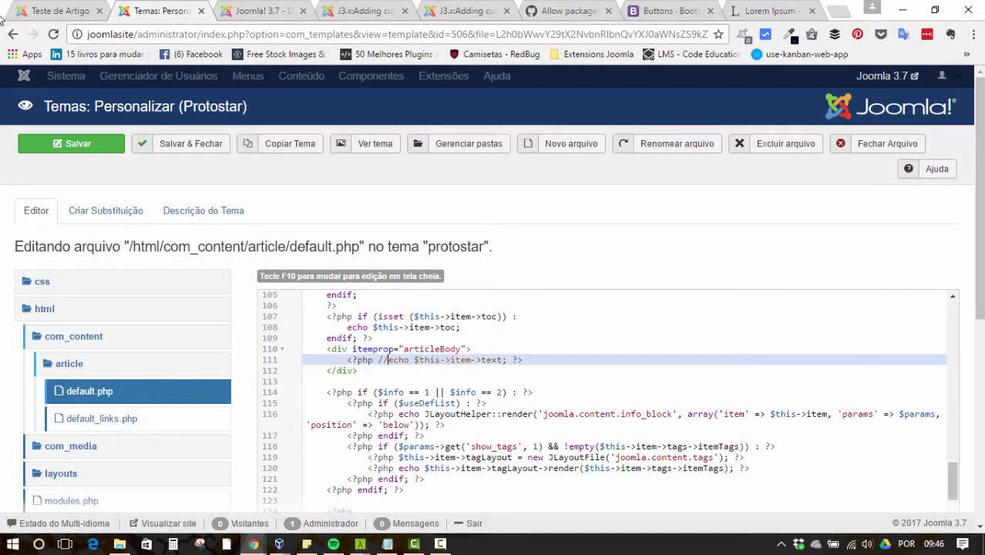
{"action": "key", "text": "alt+Tab"}
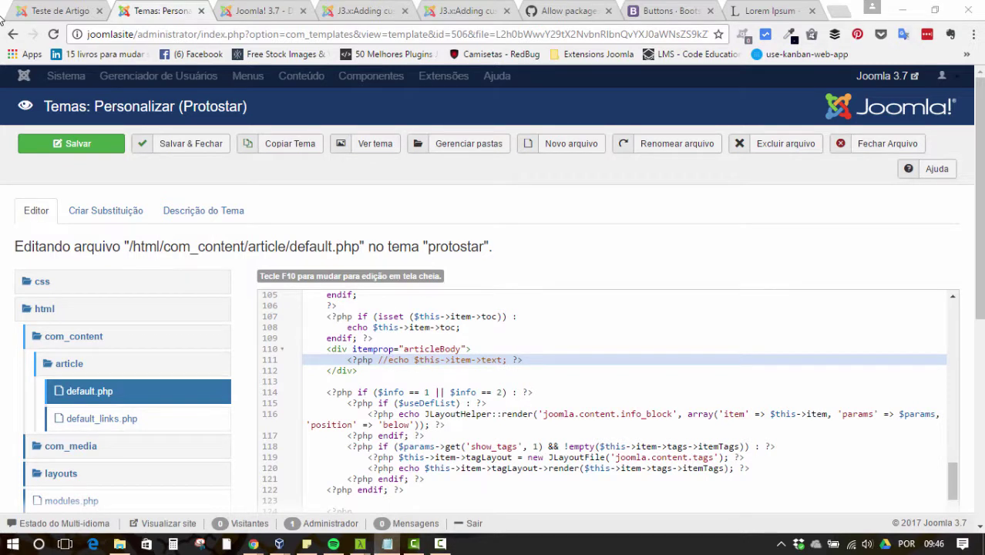
Step: Insert a PHP block inside the articleBody div that gathers each jcfields label and value in $block and echoes str_replace('{fields}', $block, $this->item->text)
{"action": "key", "text": "Up"}
{"action": "key", "text": "End"}
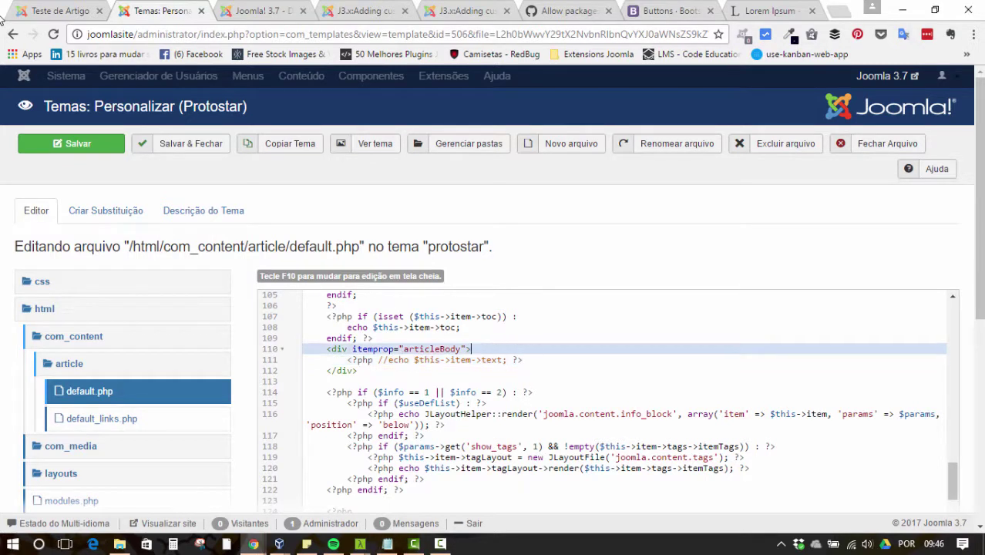
{"action": "key", "text": "Return"}
{"action": "type", "text": "<?php             $block = '';             foreach ($this->item->jcfields as $field) :         ?>             <?php $block .= $field->label . ':' . $field->value . '<br>'; ?>         <?php endforeach ?>         <?php             echo str_replace('{fields}', $block, $this->item->text);         ?>"}
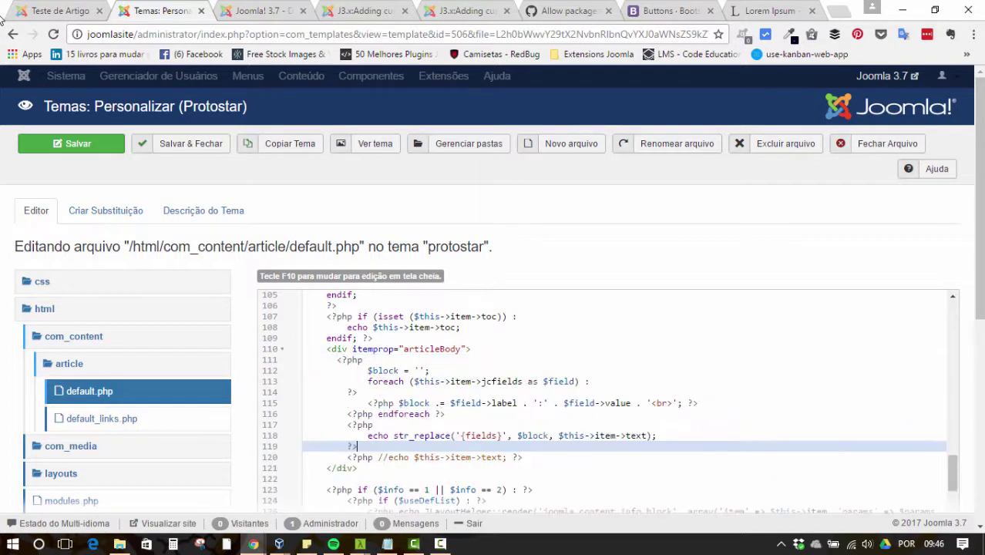
{"action": "key", "text": "Up"}
{"action": "key", "text": "Up"}
{"action": "key", "text": "Up"}
{"action": "key", "text": "Up"}
{"action": "key", "text": "Up"}
{"action": "key", "text": "Up"}
{"action": "key", "text": "Up"}
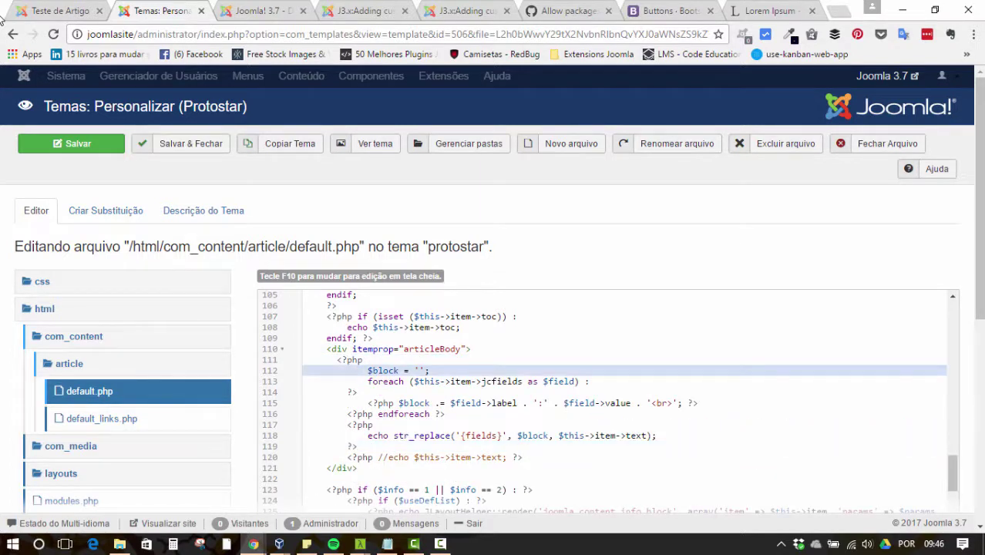
Step: Compare with the raw override example on the Joomla docs page by highlighting its foreach code, and return to the template editor
{"action": "key", "text": "ctrl+Tab"}
{"action": "key", "text": "ctrl+Tab"}
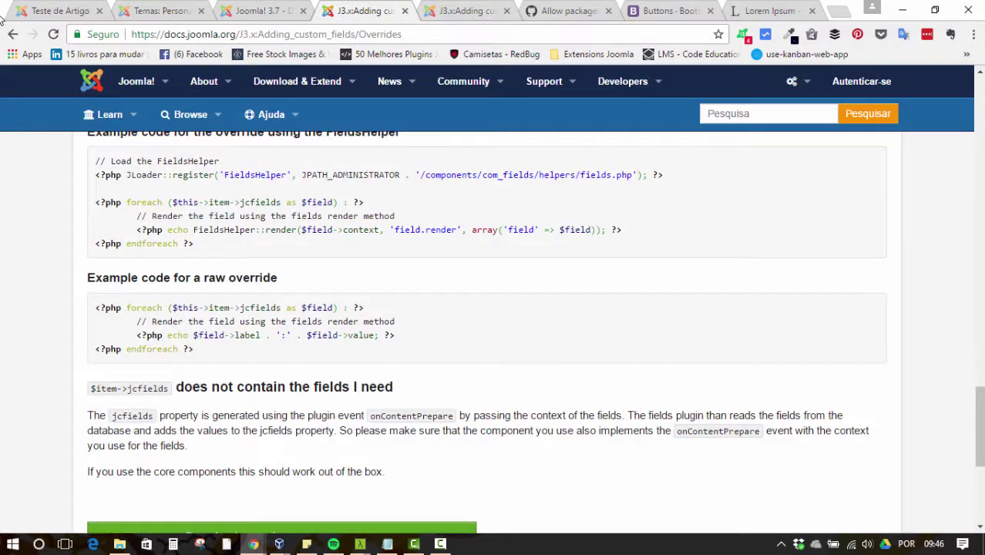
{"action": "left_click_drag", "start_coordinate": [194, 349], "coordinate": [94, 307]}
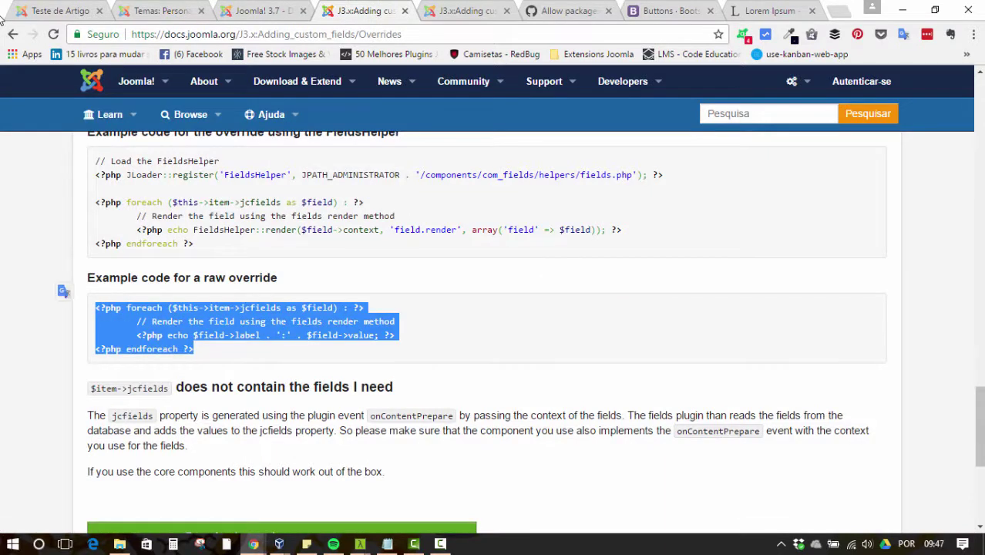
{"action": "key", "text": "ctrl+shift+Tab"}
{"action": "key", "text": "ctrl+shift+Tab"}
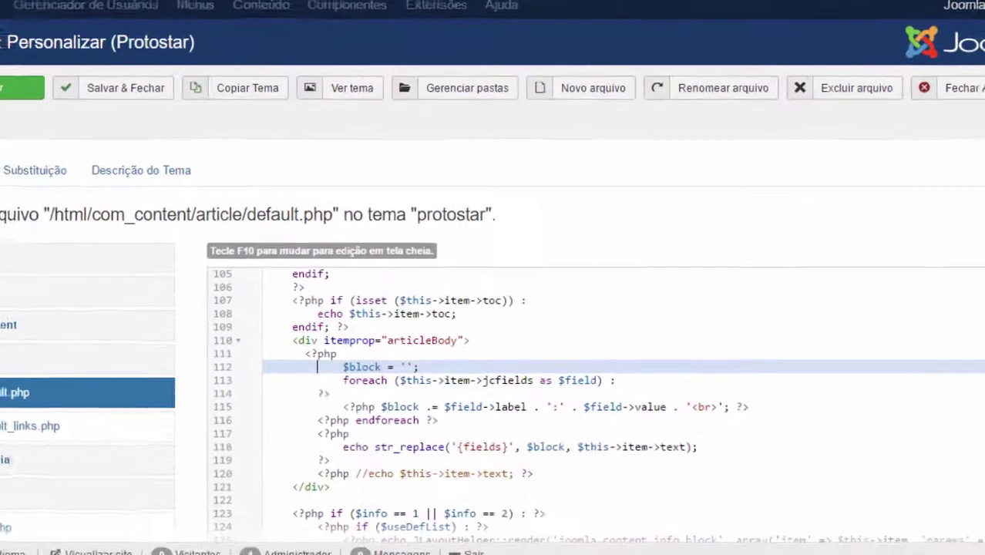
Step: Examine the $block initialisation and the line 115 concatenation of field label and value, highlighting each part
{"action": "double_click", "coordinate": [352, 366]}
{"action": "double_click", "coordinate": [403, 365]}
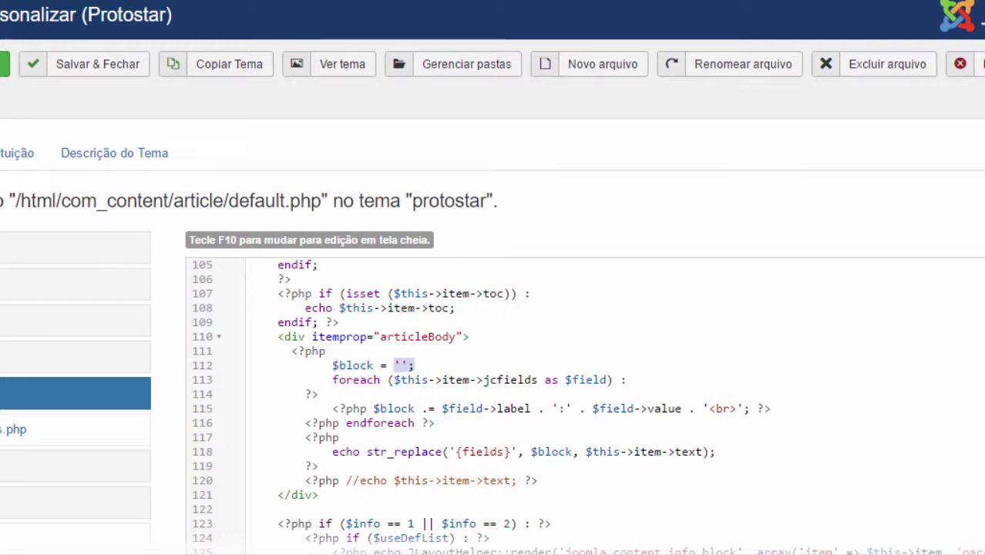
{"action": "double_click", "coordinate": [393, 408]}
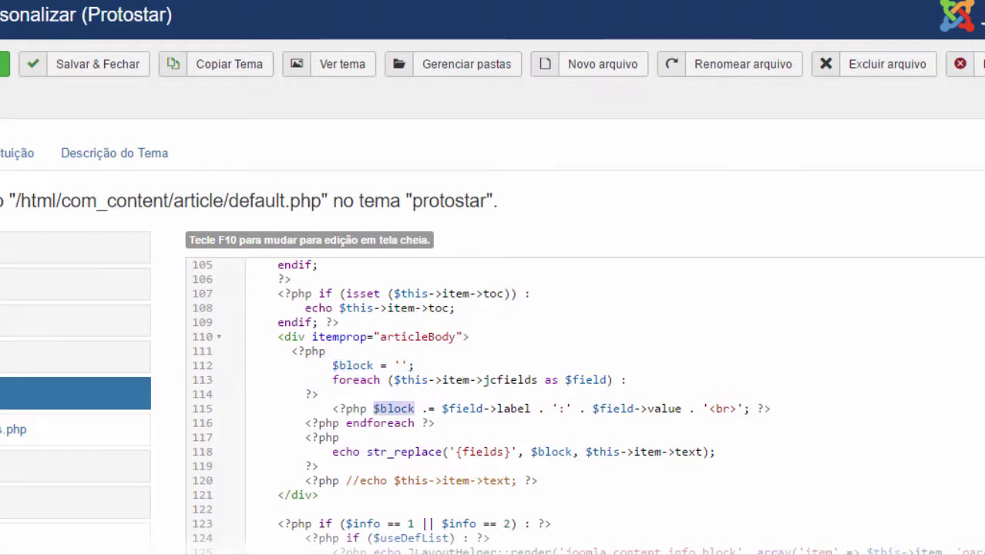
{"action": "double_click", "coordinate": [428, 408]}
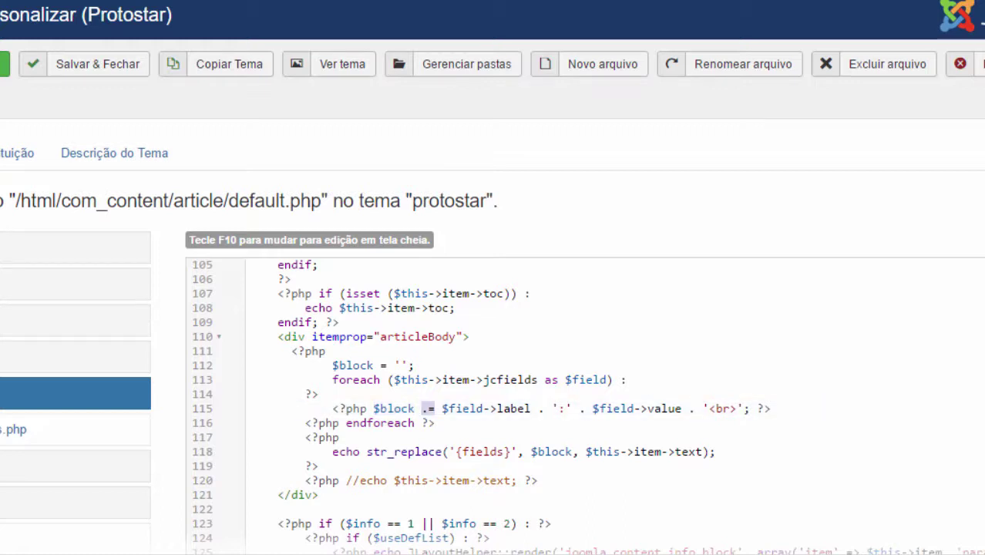
{"action": "left_click_drag", "start_coordinate": [442, 409], "coordinate": [614, 409]}
{"action": "double_click", "coordinate": [513, 409]}
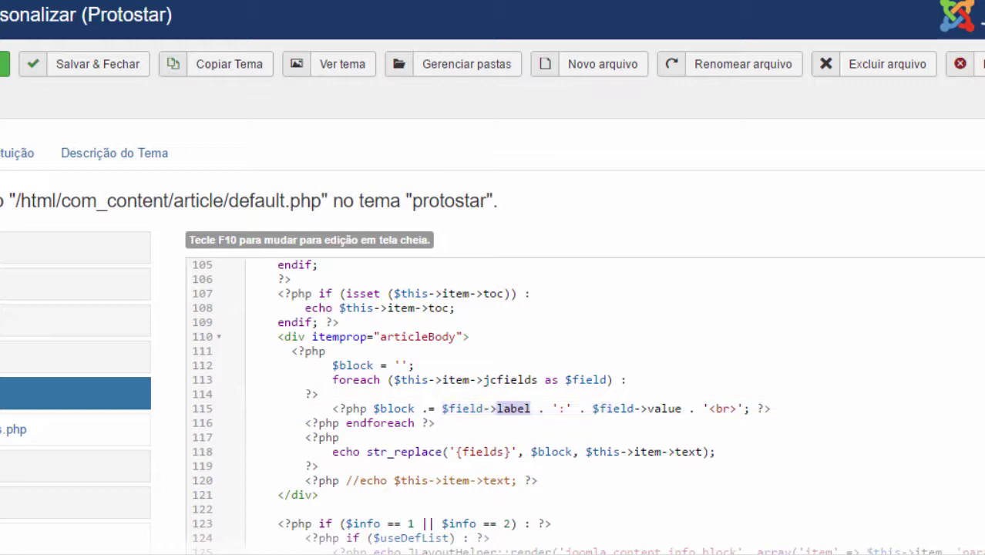
{"action": "double_click", "coordinate": [663, 408]}
{"action": "left_click", "coordinate": [434, 422]}
Step: Examine the str_replace call on line 118, highlighting the function name, the '{fields}' placeholder, $block and $this->item->text
{"action": "scroll", "coordinate": [586, 406], "scroll_direction": "down", "scroll_amount": 2}
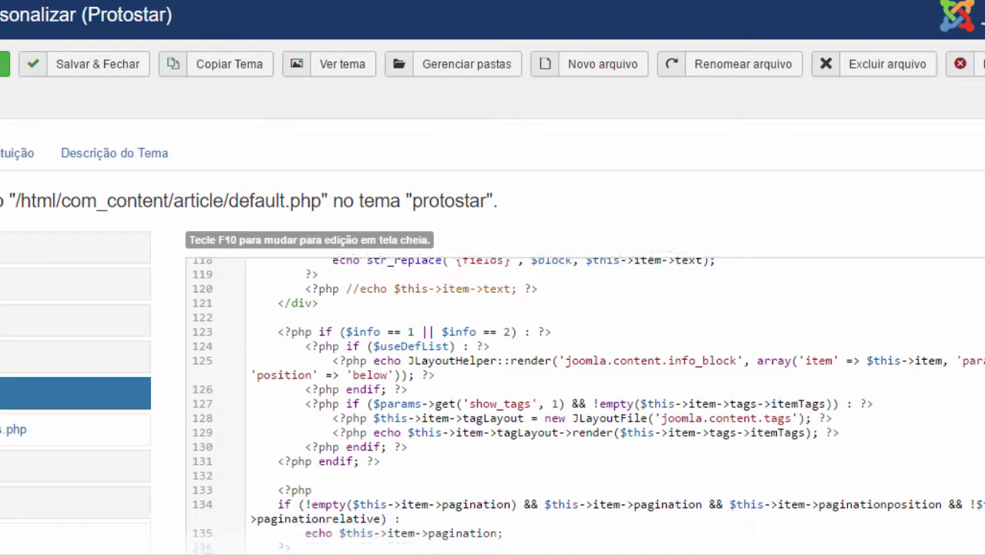
{"action": "scroll", "coordinate": [586, 406], "scroll_direction": "up", "scroll_amount": 1}
{"action": "double_click", "coordinate": [403, 355]}
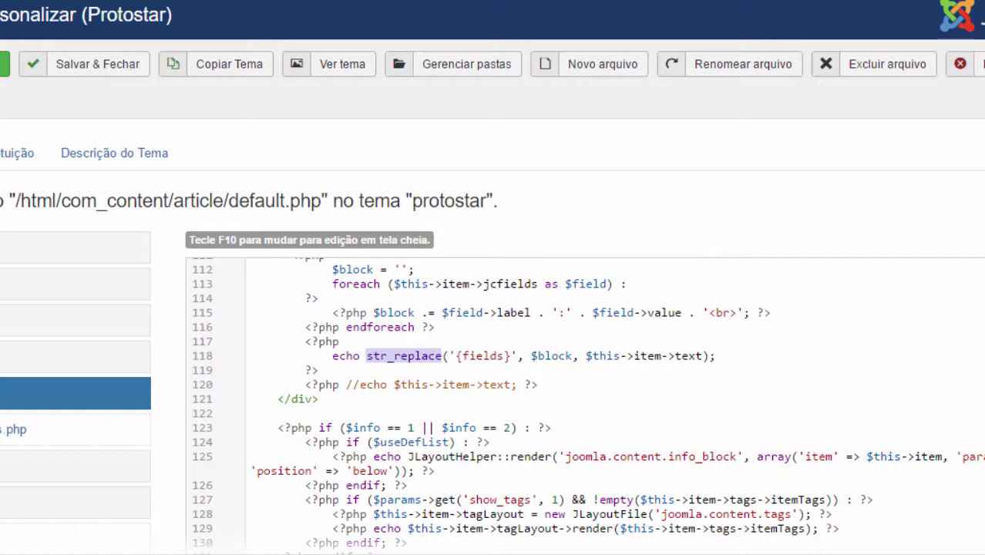
{"action": "left_click_drag", "start_coordinate": [517, 355], "coordinate": [448, 355]}
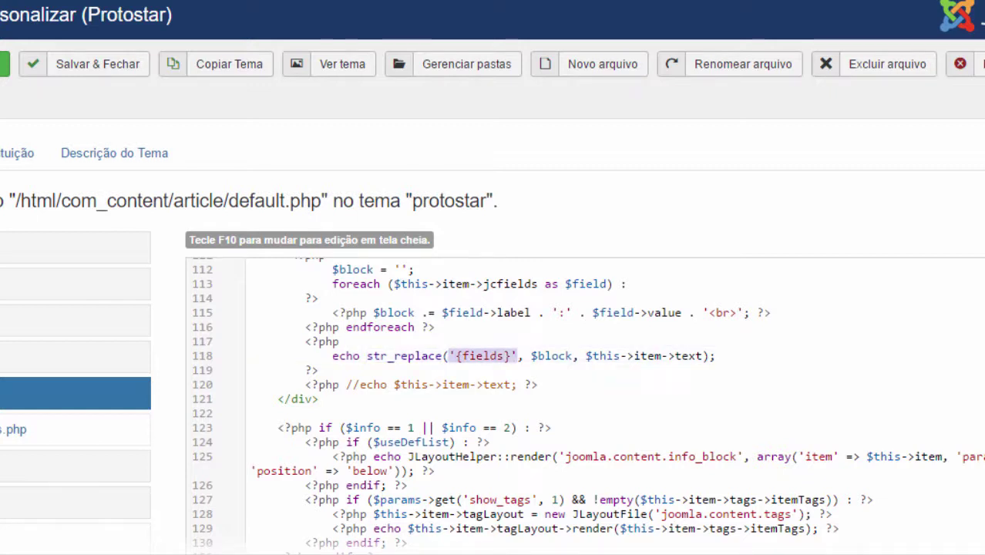
{"action": "double_click", "coordinate": [552, 355]}
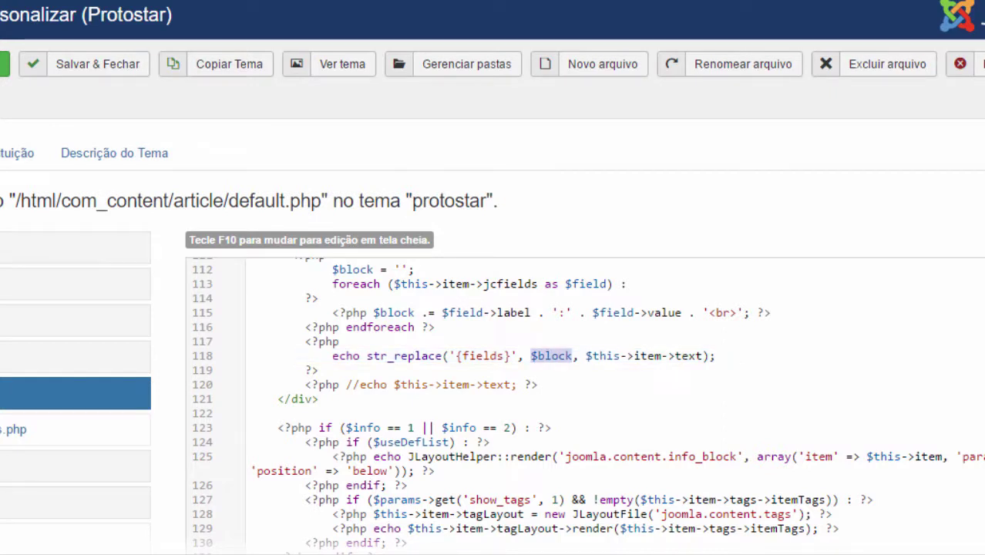
{"action": "mouse_move", "coordinate": [448, 355]}
{"action": "left_mouse_down"}
{"action": "mouse_move", "coordinate": [516, 355]}
{"action": "mouse_move", "coordinate": [449, 356]}
{"action": "left_mouse_up"}
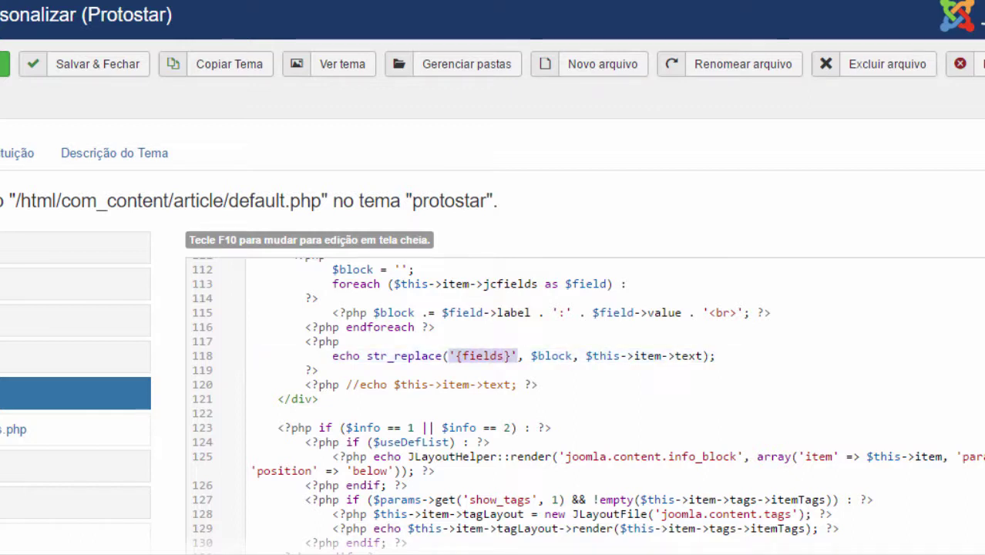
{"action": "double_click", "coordinate": [550, 355]}
{"action": "left_click_drag", "start_coordinate": [572, 355], "coordinate": [531, 355]}
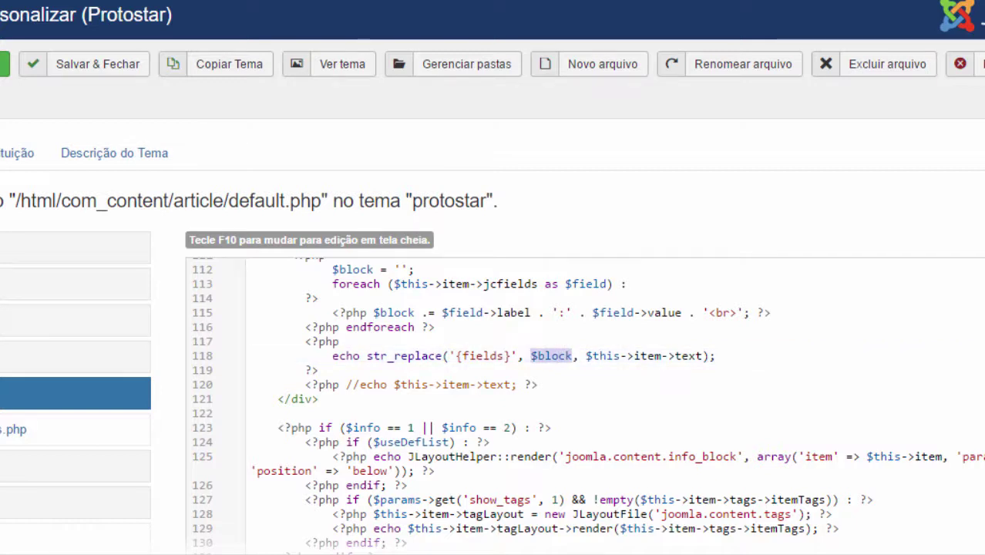
{"action": "double_click", "coordinate": [394, 313]}
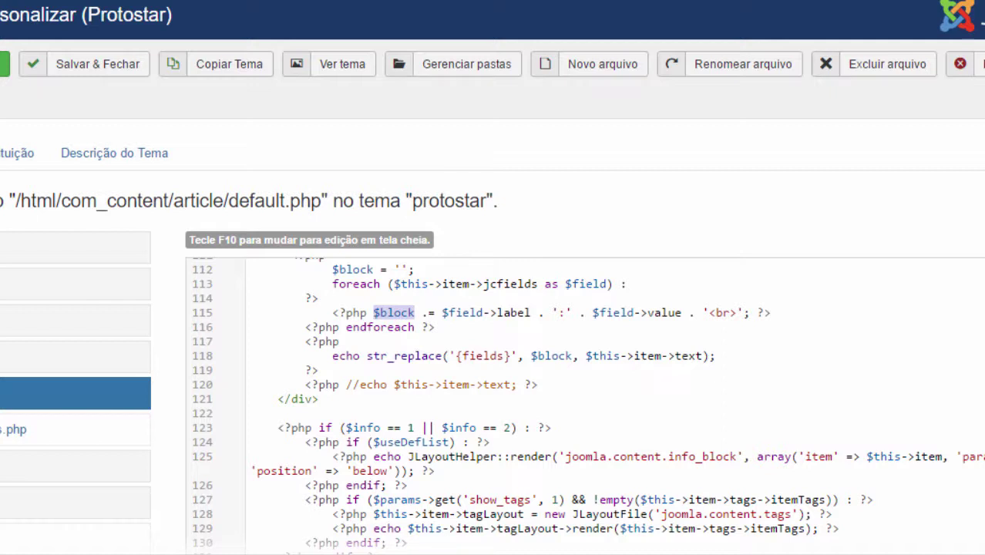
{"action": "left_click_drag", "start_coordinate": [586, 355], "coordinate": [703, 355]}
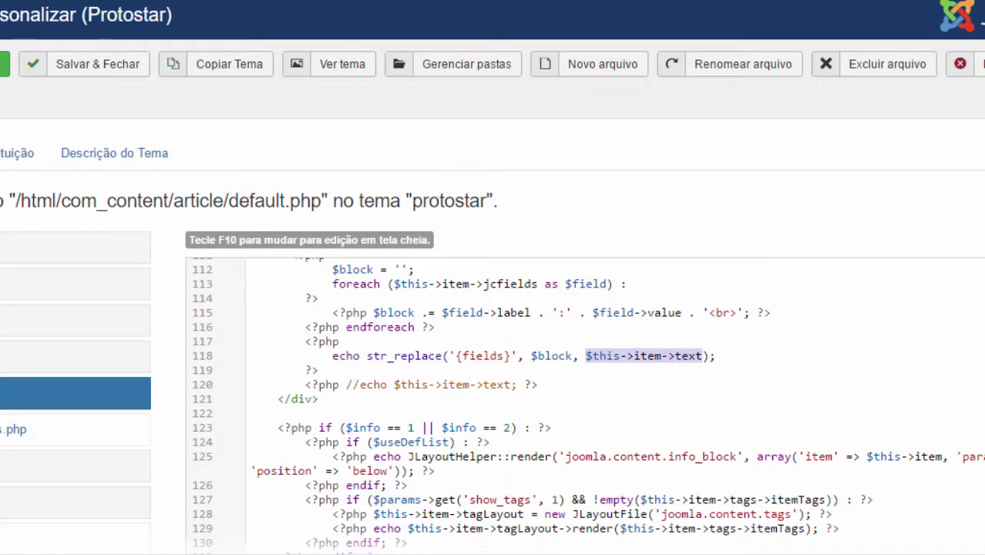
{"action": "scroll", "coordinate": [586, 401], "scroll_direction": "down", "scroll_amount": 3}
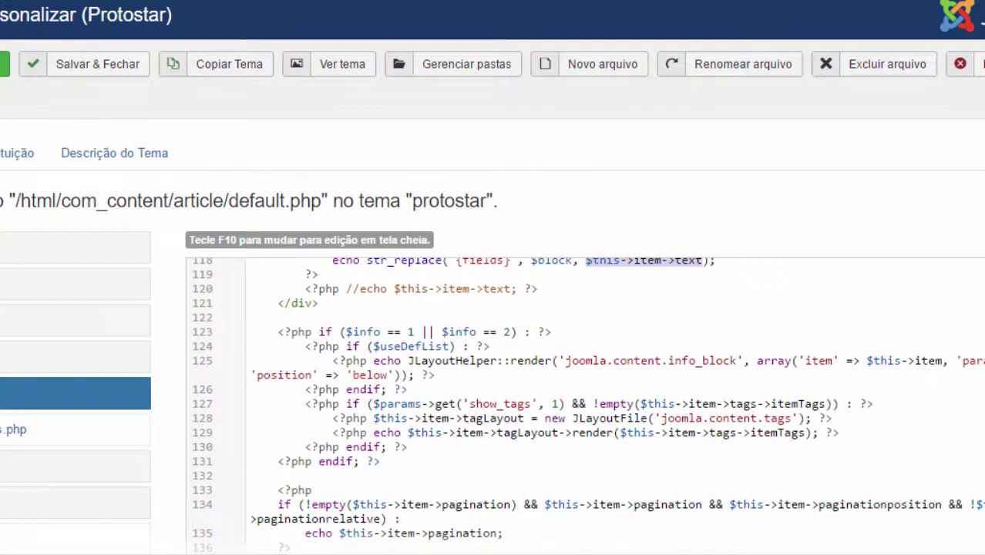
{"action": "scroll", "coordinate": [586, 401], "scroll_direction": "up", "scroll_amount": 3}
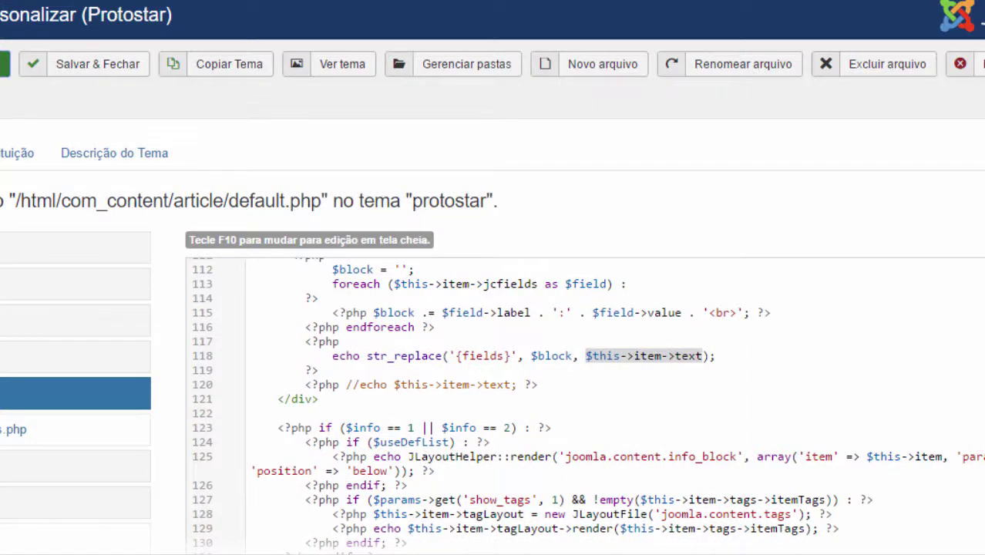
Step: Save default.php, reload the Teste de Artigo page and check the placeholder between the article's paragraphs
{"action": "key", "text": "ctrl+s"}
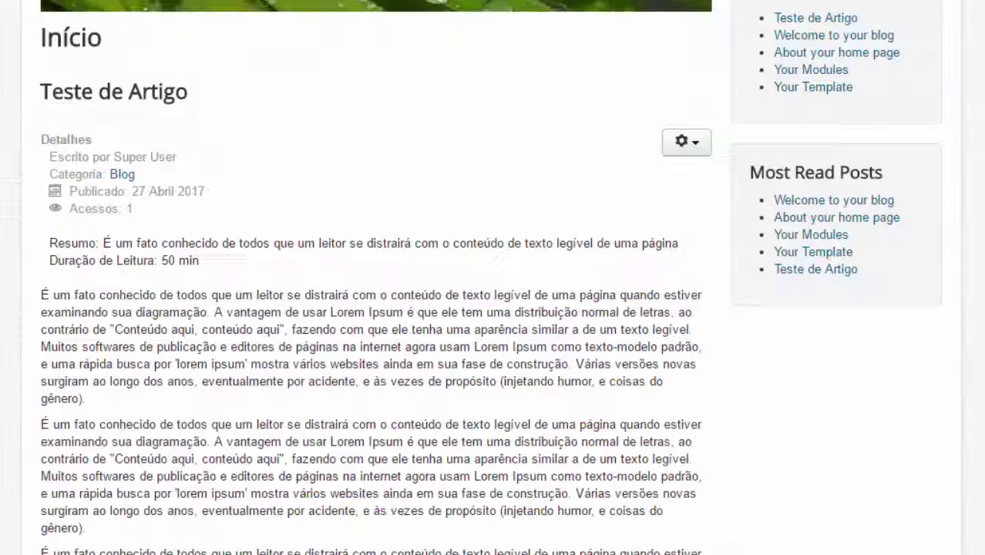
{"action": "key", "text": "F5"}
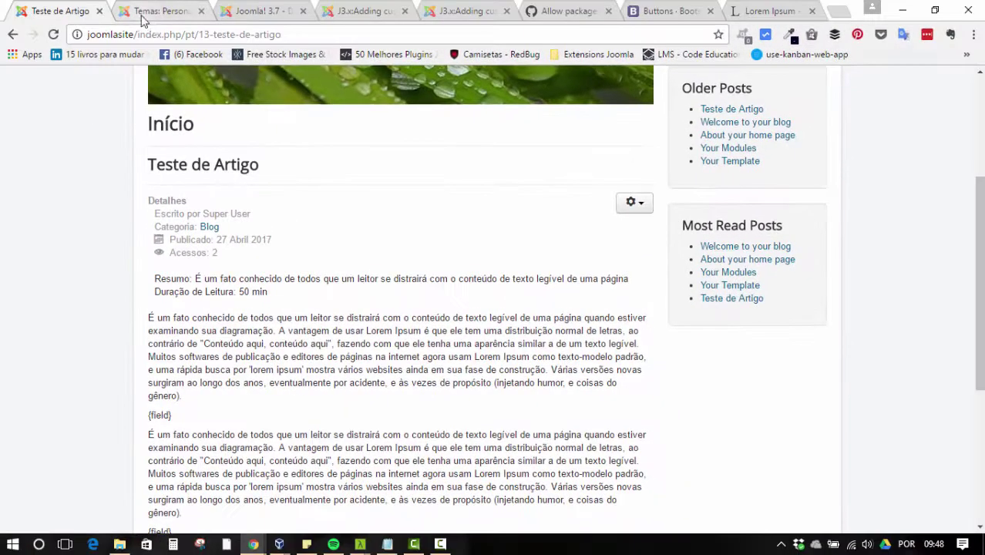
{"action": "scroll", "coordinate": [256, 169], "scroll_direction": "down", "scroll_amount": 2}
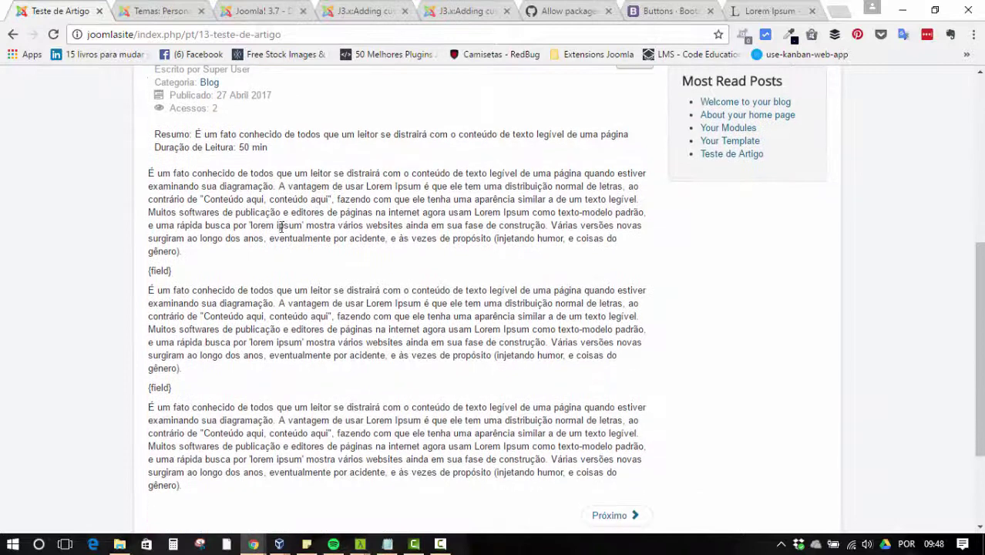
{"action": "double_click", "coordinate": [158, 269]}
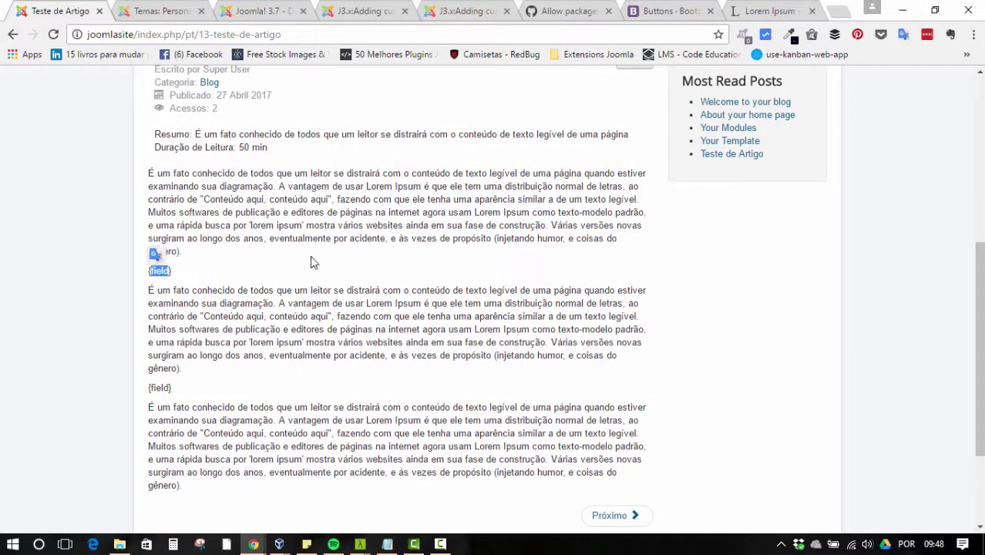
Step: Change the placeholder name in the str_replace call on line 118 of default.php to field, and save the file
{"action": "left_click", "coordinate": [165, 11]}
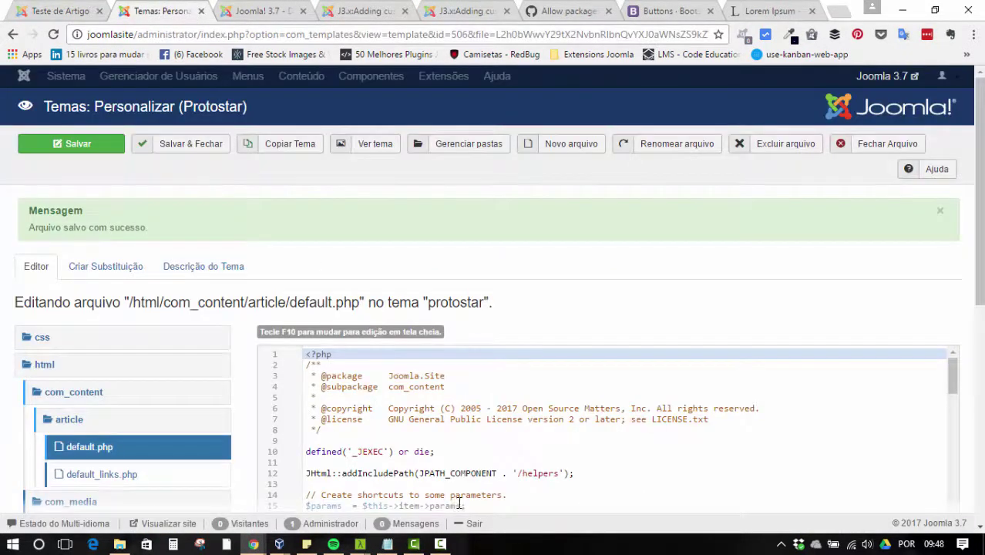
{"action": "scroll", "coordinate": [459, 504], "scroll_direction": "down", "scroll_amount": 2}
{"action": "scroll", "coordinate": [553, 423], "scroll_direction": "down", "scroll_amount": 12}
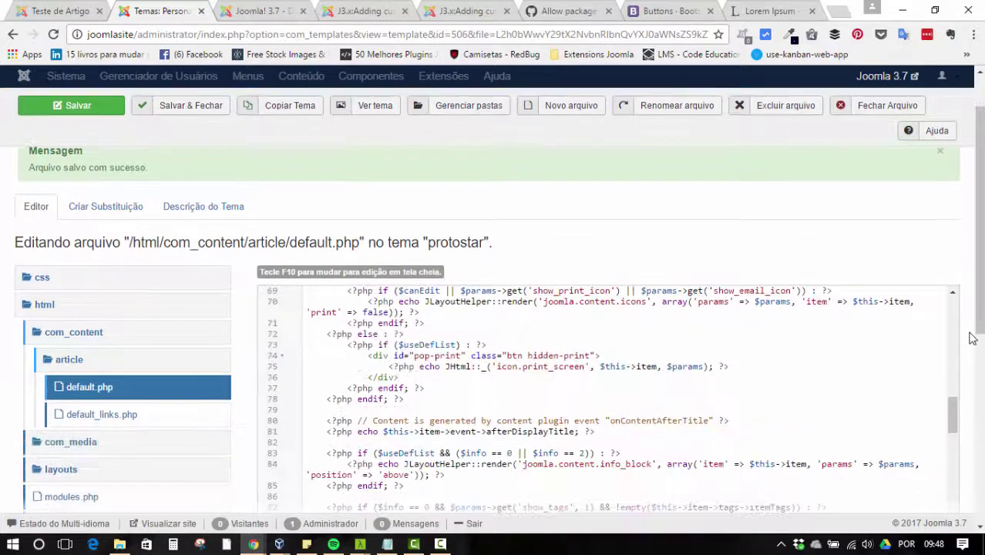
{"action": "scroll", "coordinate": [596, 267], "scroll_direction": "up", "scroll_amount": 2}
{"action": "scroll", "coordinate": [503, 246], "scroll_direction": "down", "scroll_amount": 5}
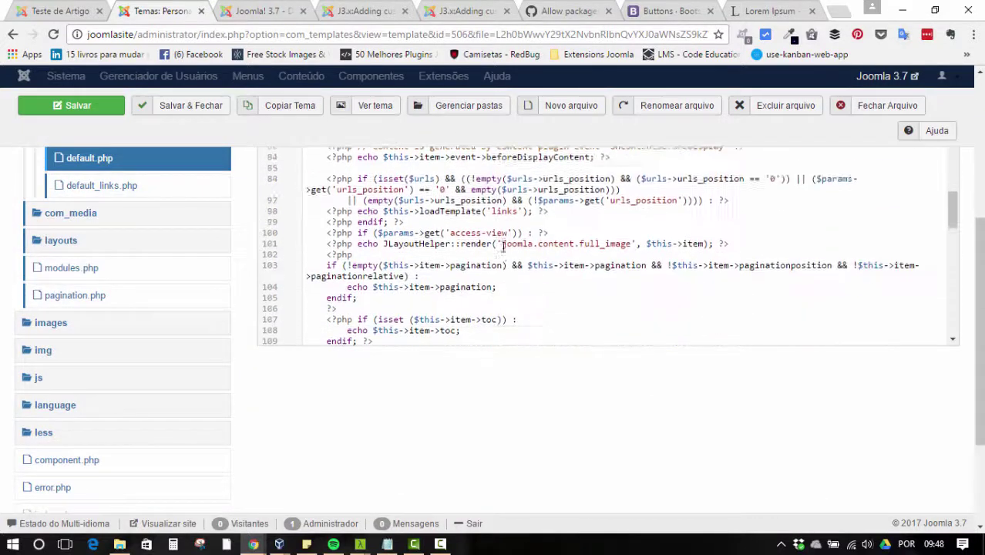
{"action": "scroll", "coordinate": [502, 246], "scroll_direction": "down", "scroll_amount": 2}
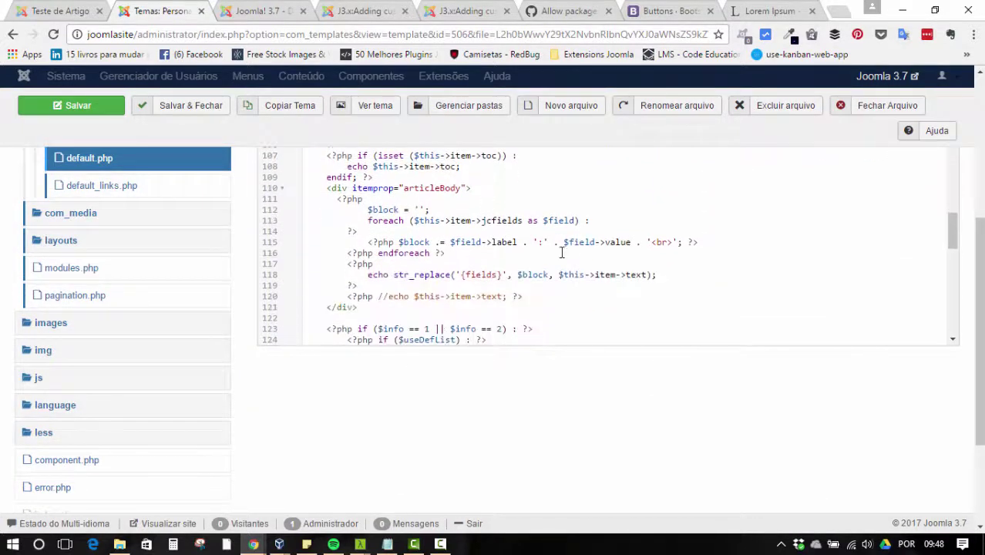
{"action": "double_click", "coordinate": [486, 275]}
{"action": "type", "text": "field"}
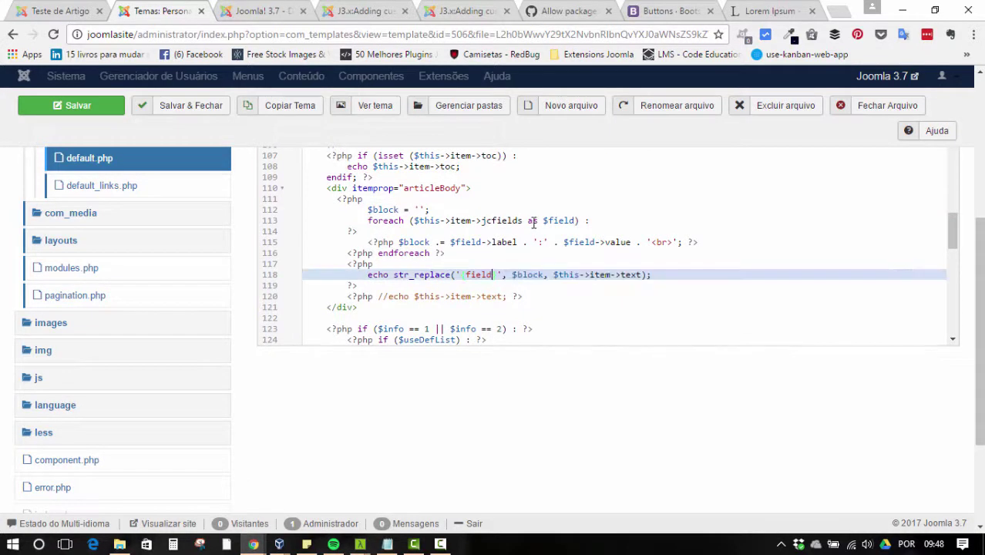
{"action": "left_click", "coordinate": [74, 105]}
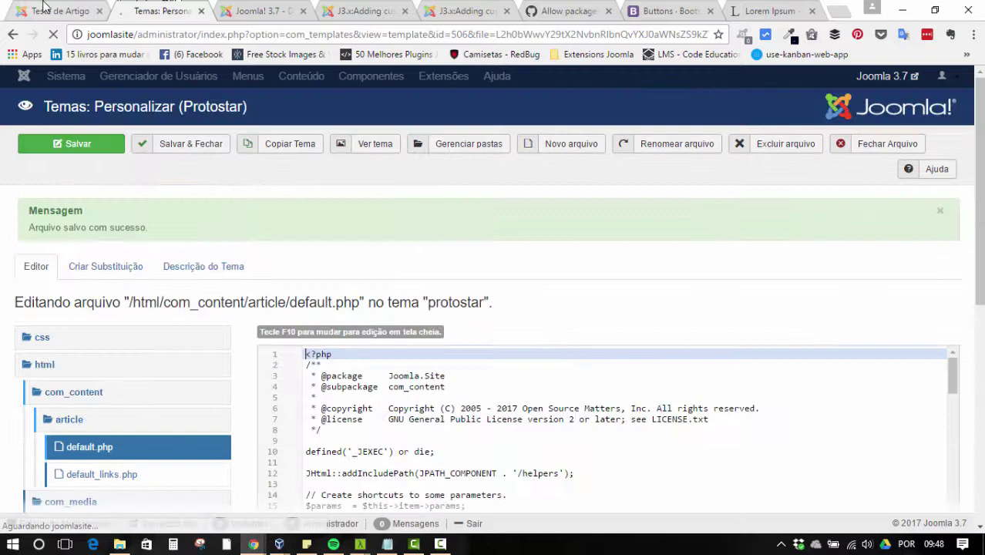
Step: Reload the published Teste de Artigo page and examine the Resumo and Duração de Leitura fields within its text
{"action": "left_click", "coordinate": [44, 10]}
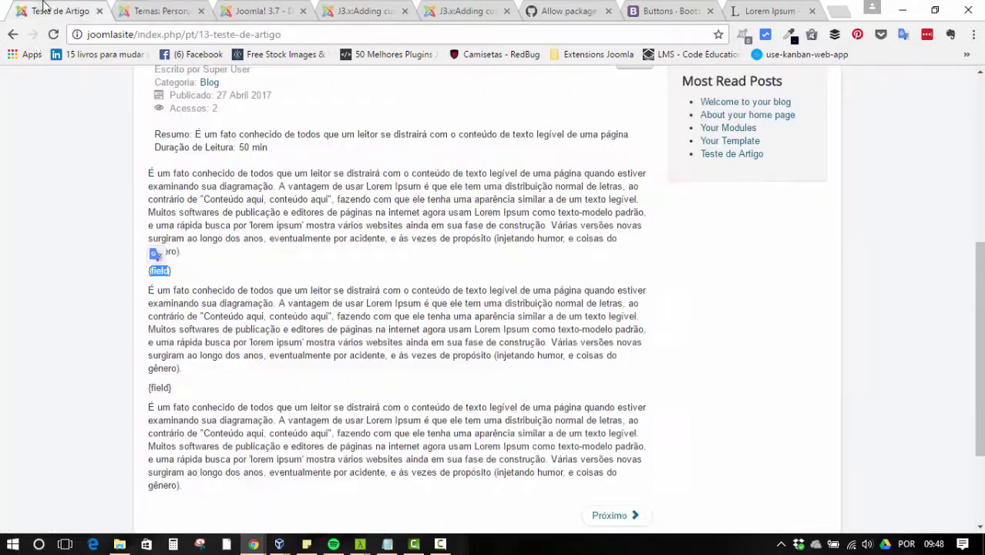
{"action": "left_click", "coordinate": [35, 34]}
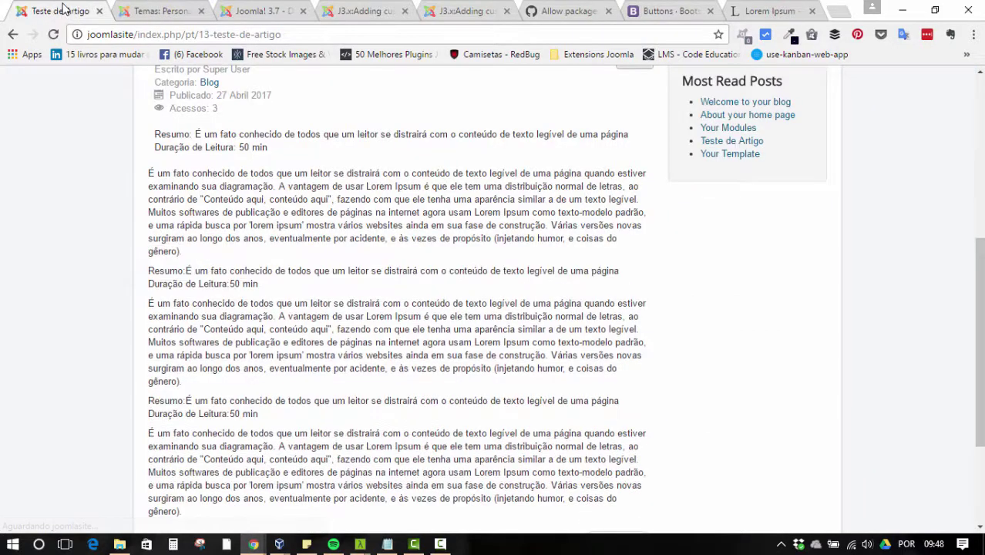
{"action": "left_click_drag", "start_coordinate": [259, 285], "coordinate": [142, 270]}
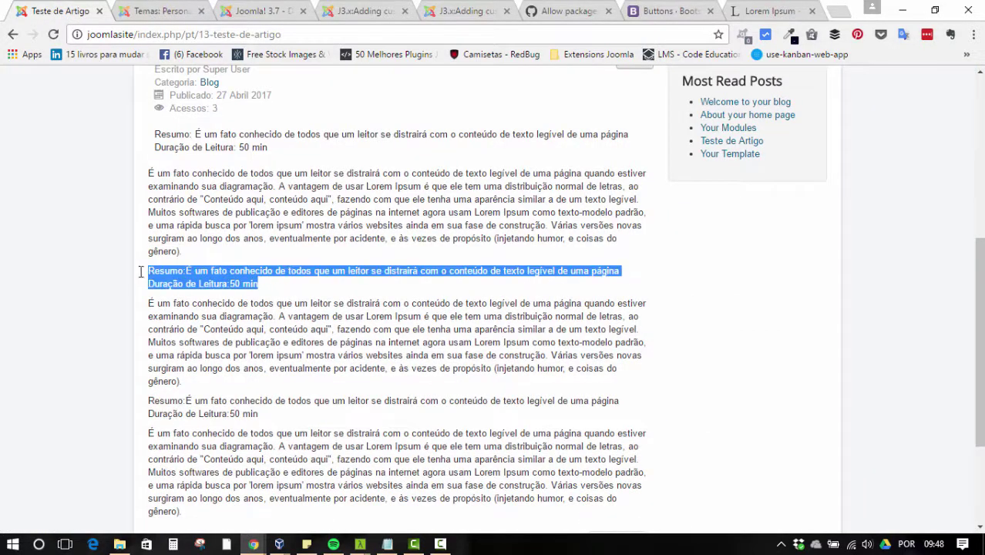
{"action": "left_click_drag", "start_coordinate": [259, 415], "coordinate": [123, 402]}
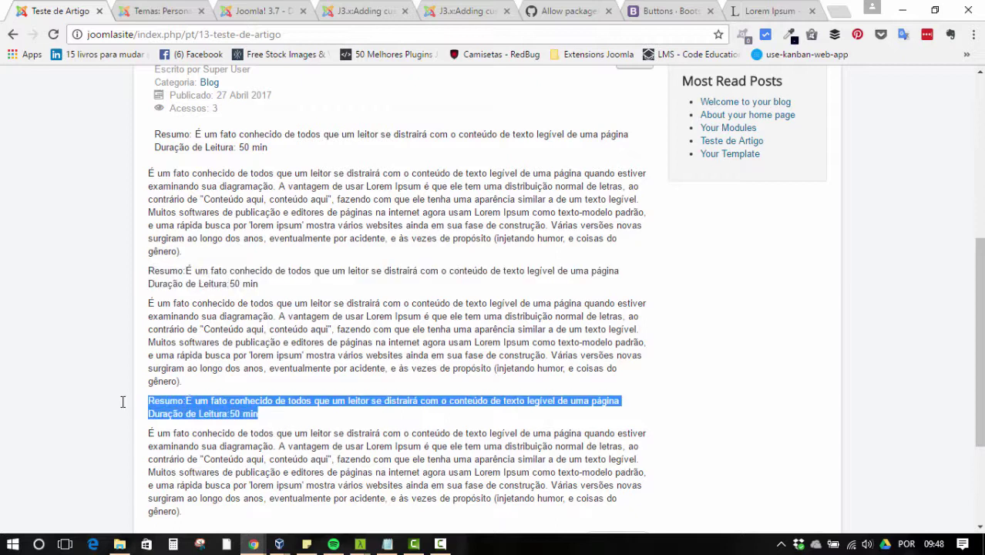
{"action": "scroll", "coordinate": [346, 303], "scroll_direction": "up", "scroll_amount": 1}
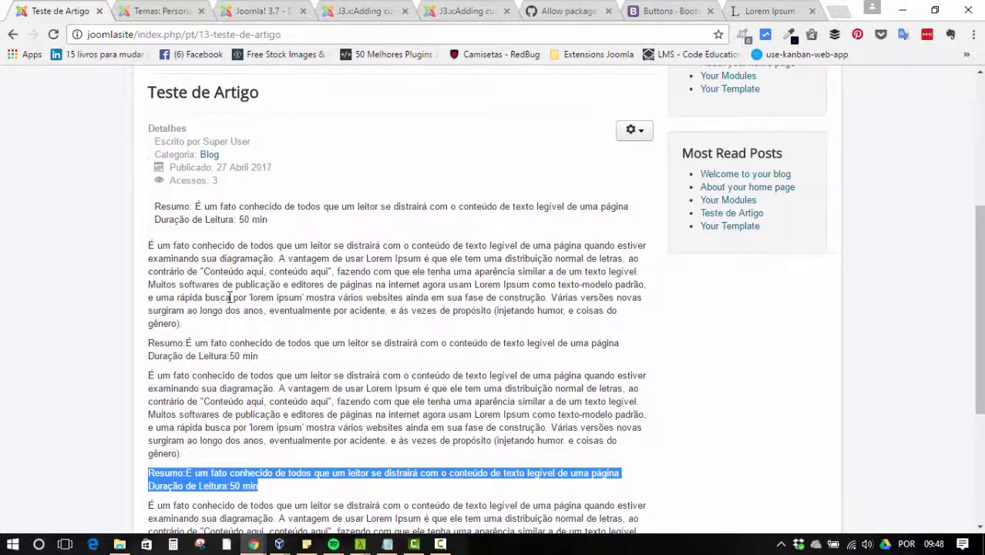
{"action": "scroll", "coordinate": [232, 297], "scroll_direction": "up", "scroll_amount": 1}
{"action": "scroll", "coordinate": [332, 347], "scroll_direction": "down", "scroll_amount": 1}
{"action": "scroll", "coordinate": [330, 347], "scroll_direction": "down", "scroll_amount": 2}
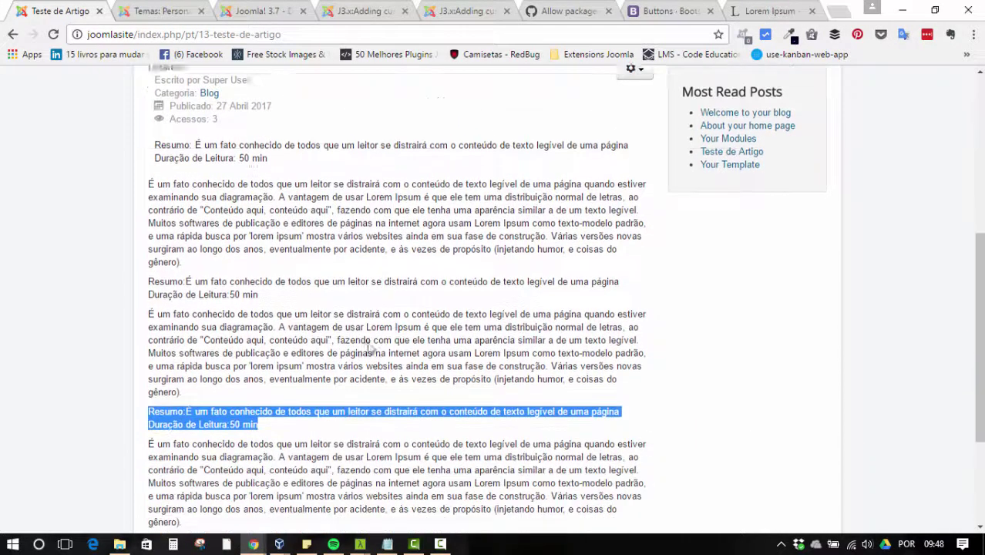
{"action": "scroll", "coordinate": [366, 355], "scroll_direction": "up", "scroll_amount": 2}
{"action": "scroll", "coordinate": [364, 357], "scroll_direction": "up", "scroll_amount": 3}
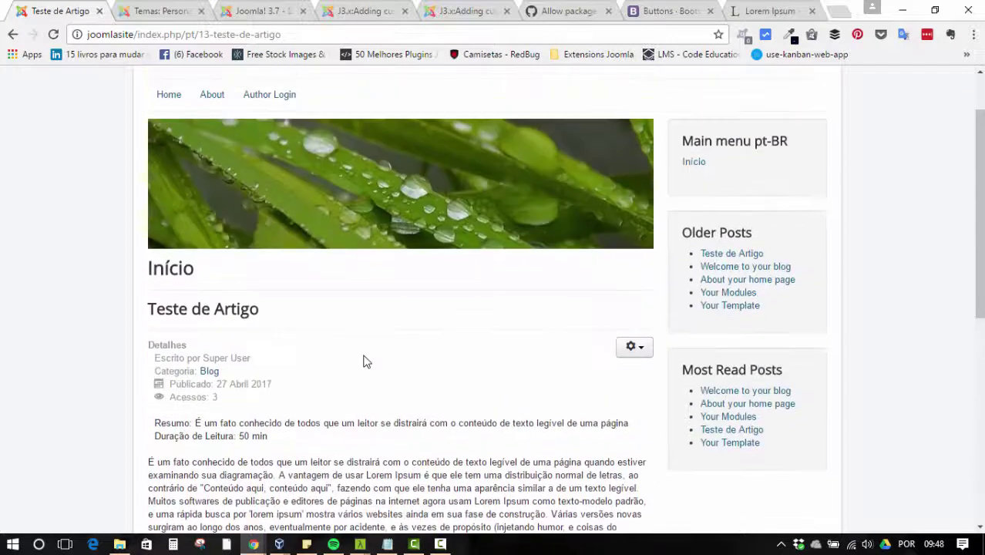
{"action": "scroll", "coordinate": [428, 416], "scroll_direction": "up", "scroll_amount": 1}
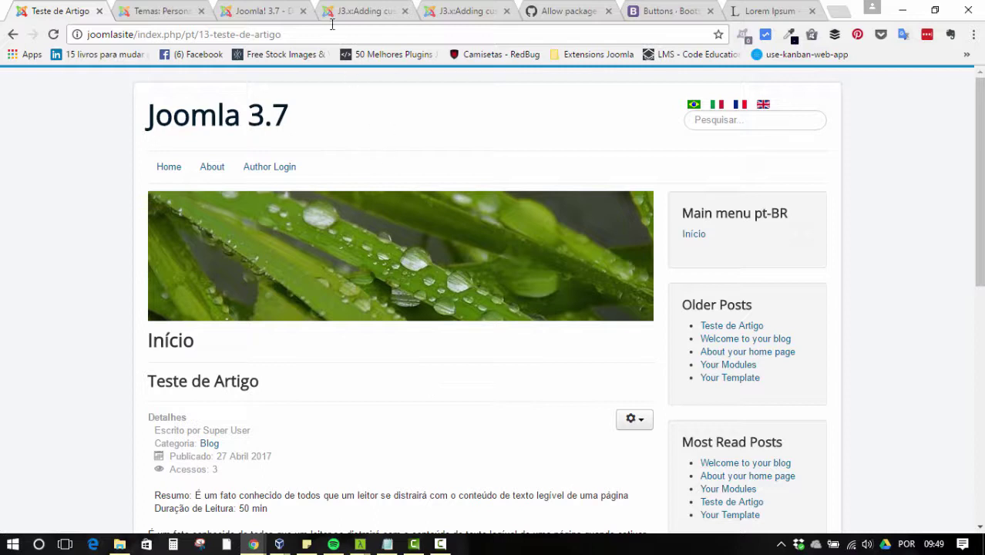
Step: Compare the documentation's raw override code and the template's default.php with the custom fields displayed in the published article
{"action": "left_click", "coordinate": [351, 9]}
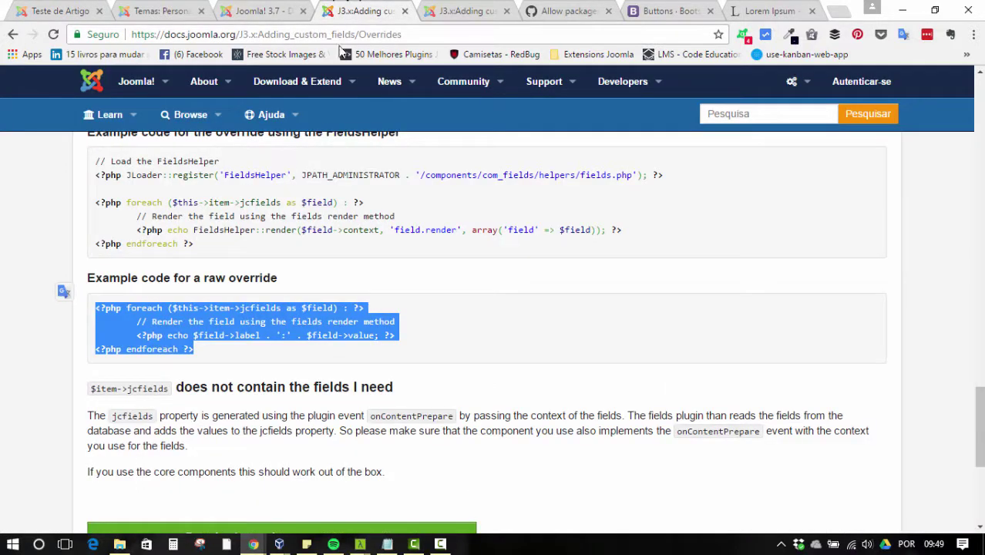
{"action": "left_click", "coordinate": [138, 10]}
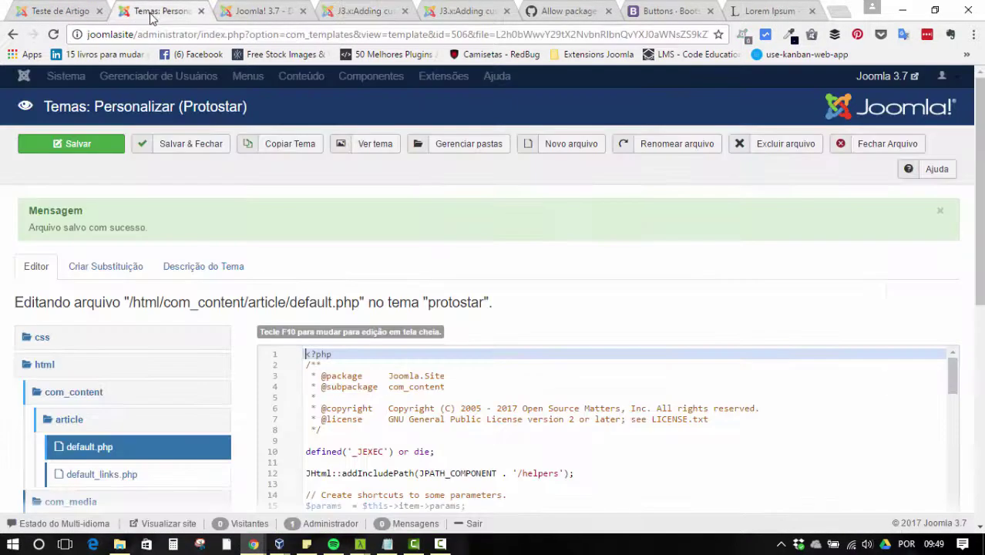
{"action": "left_click", "coordinate": [56, 7]}
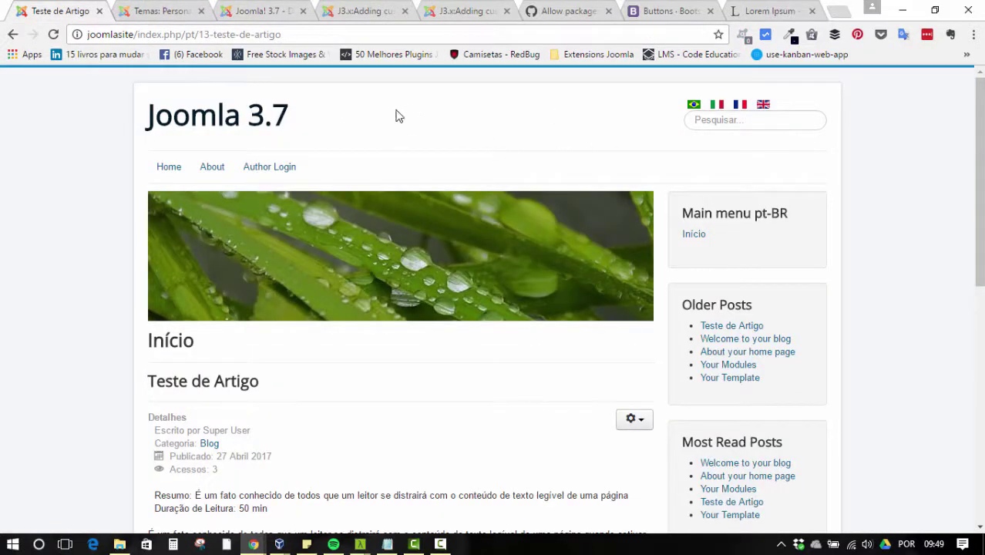
{"action": "scroll", "coordinate": [432, 141], "scroll_direction": "down", "scroll_amount": 5}
{"action": "left_click_drag", "start_coordinate": [149, 469], "coordinate": [333, 420]}
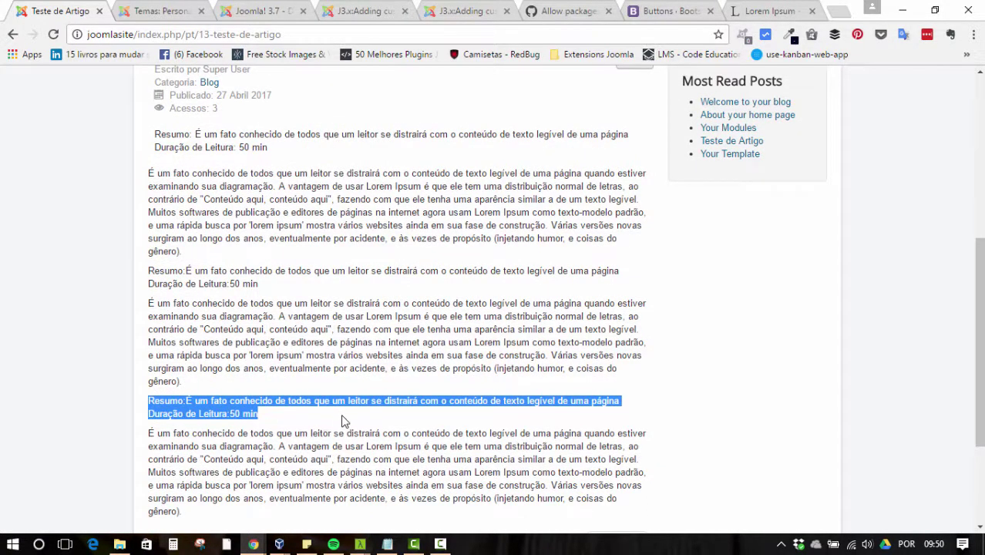
{"action": "scroll", "coordinate": [436, 257], "scroll_direction": "up", "scroll_amount": 4}
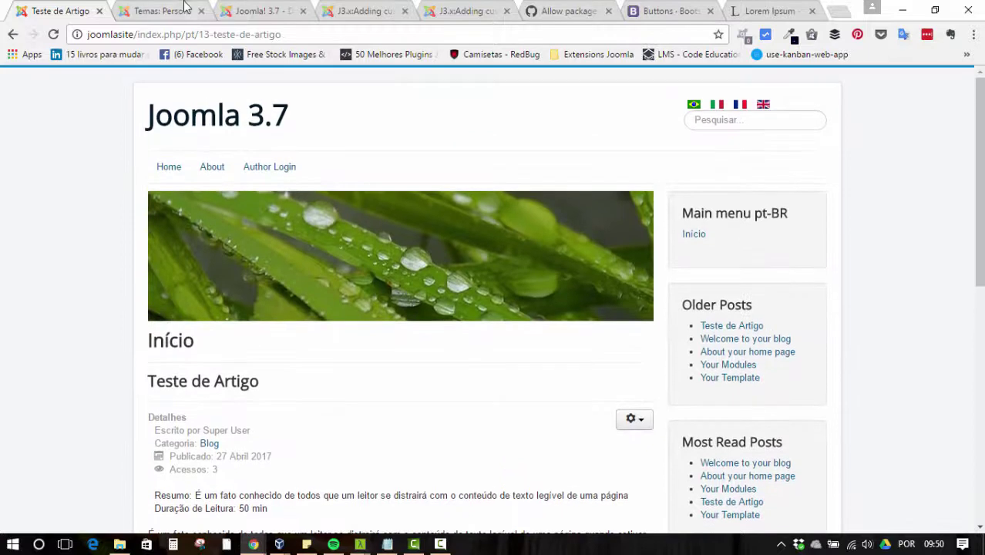
Step: Close the default.php override file and leave the Protostar template customization
{"action": "key", "text": "ctrl+Tab"}
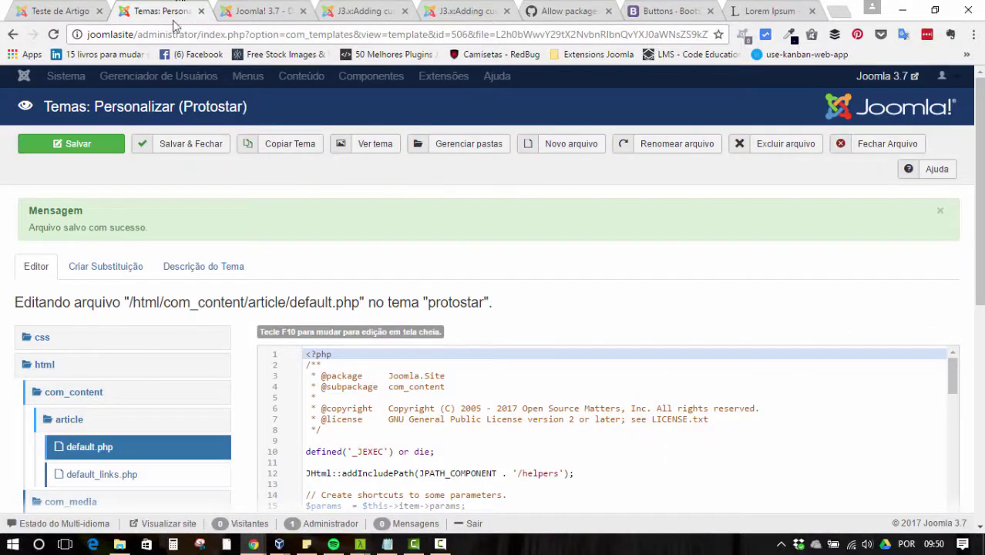
{"action": "left_click", "coordinate": [883, 153]}
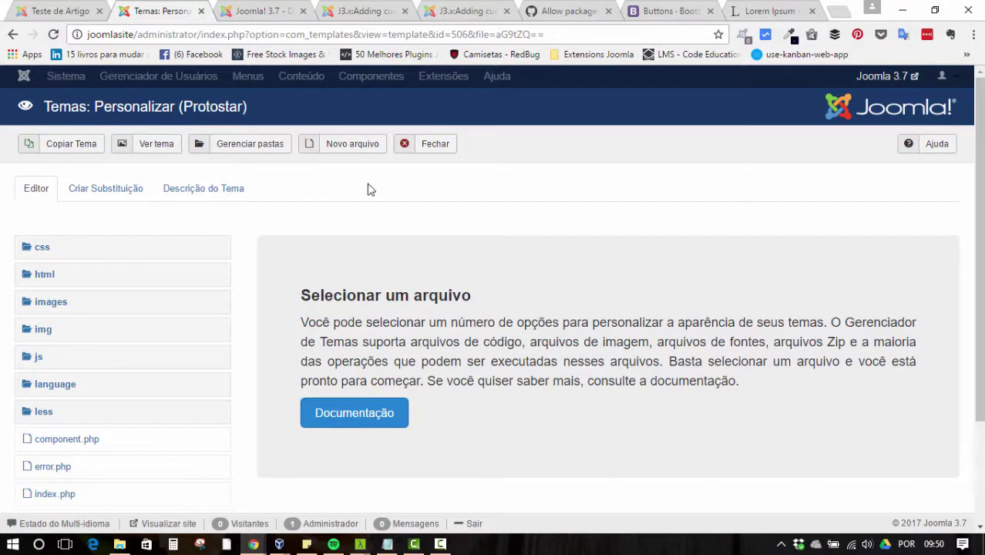
{"action": "left_click", "coordinate": [438, 150]}
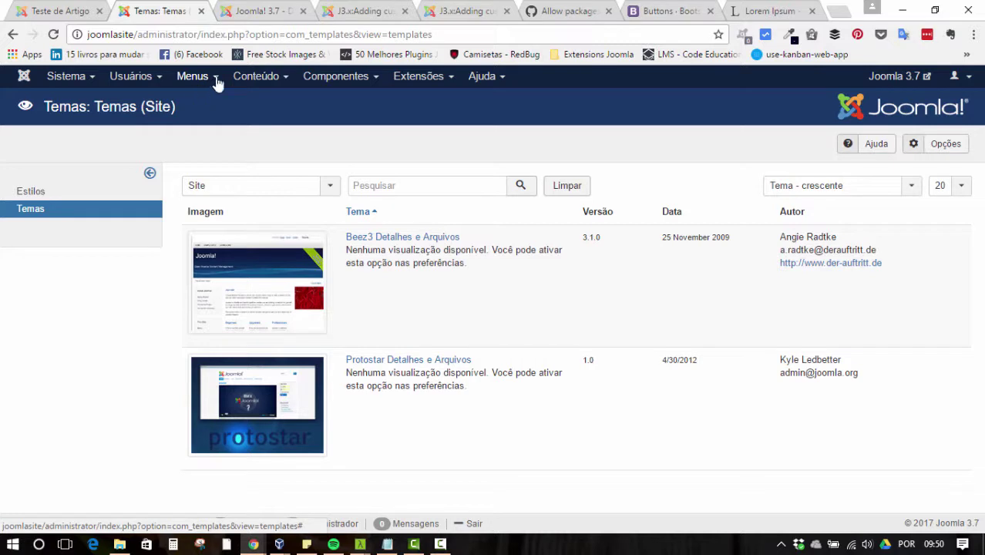
{"action": "left_click", "coordinate": [354, 80]}
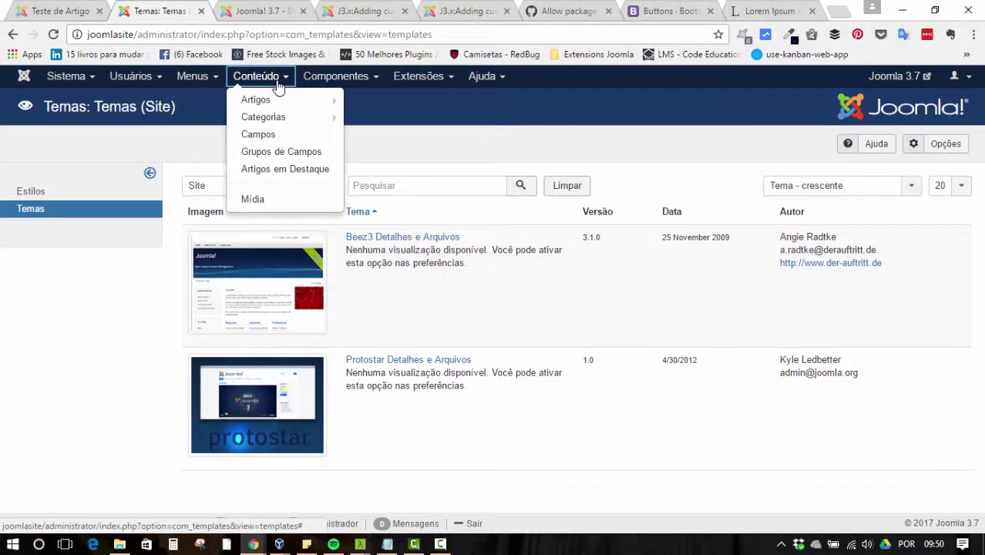
{"action": "left_click", "coordinate": [270, 80]}
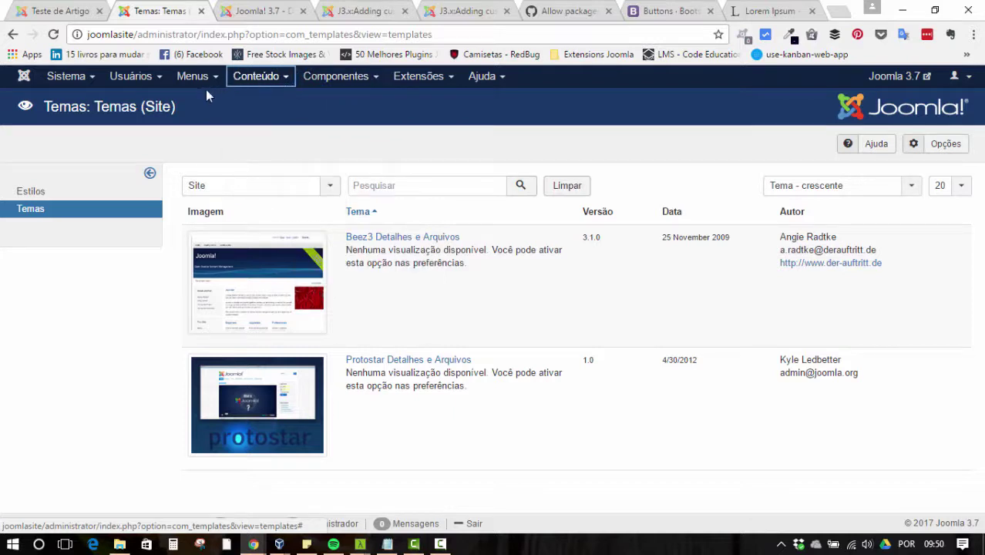
{"action": "left_click", "coordinate": [261, 119]}
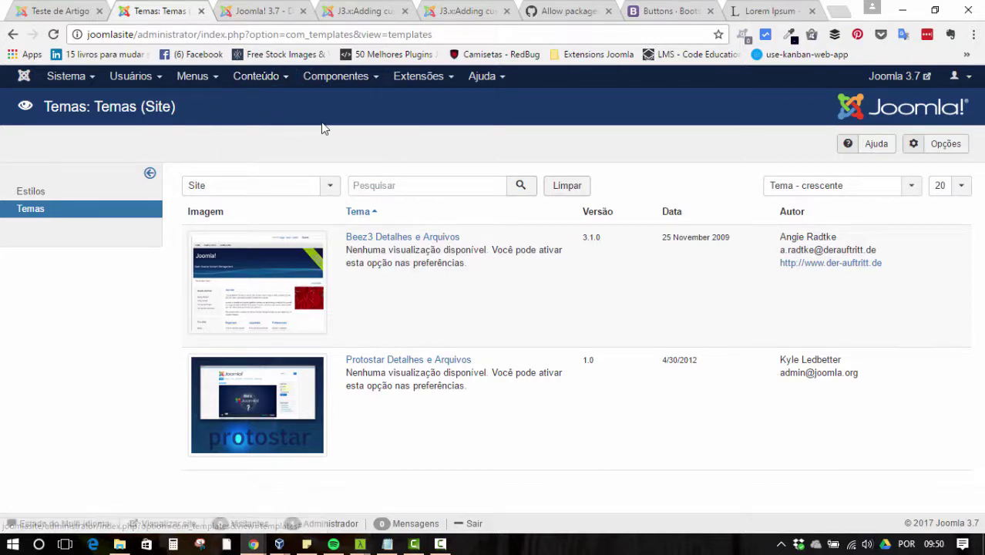
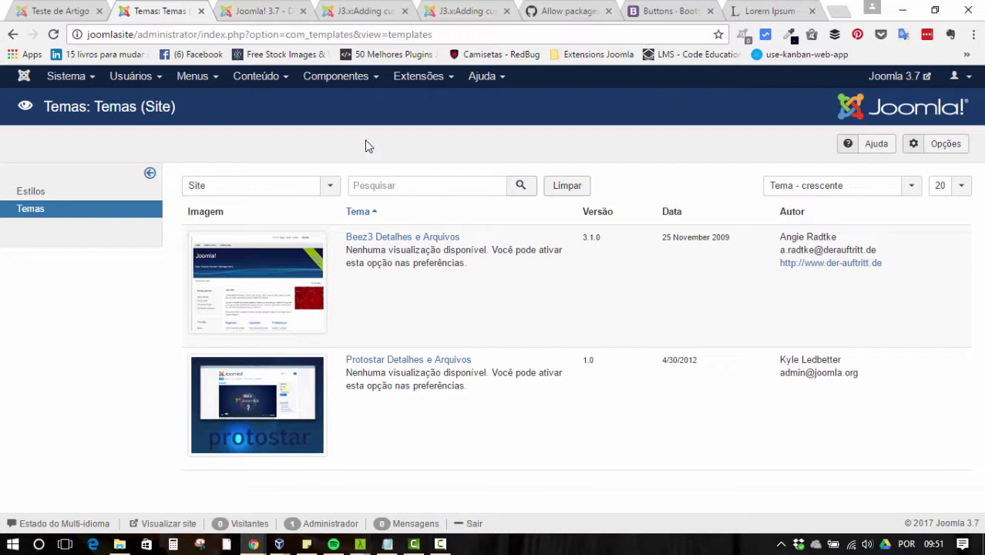
Step: Examine the published Teste de Artigo page and its language switcher flags
{"action": "left_click", "coordinate": [65, 9]}
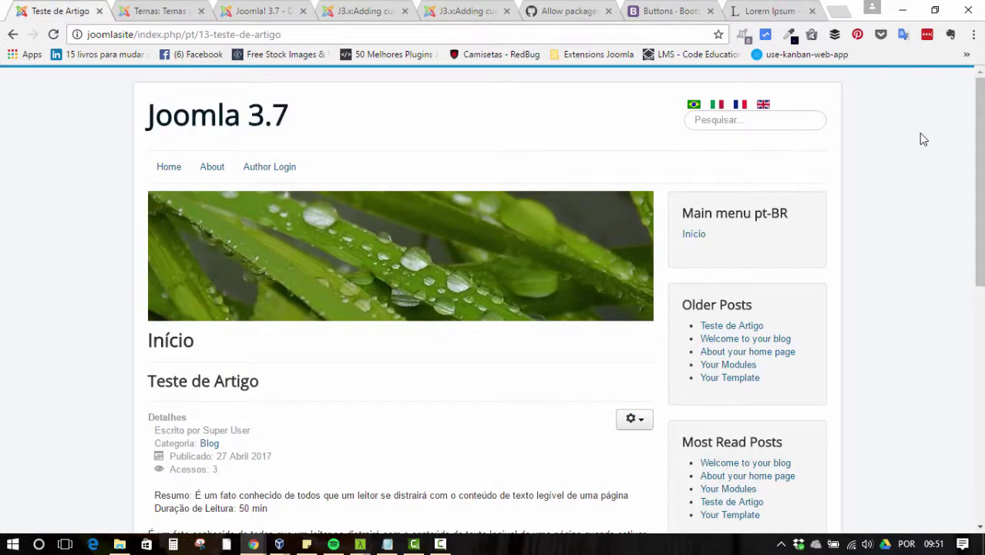
{"action": "scroll", "coordinate": [921, 135], "scroll_direction": "down", "scroll_amount": 7}
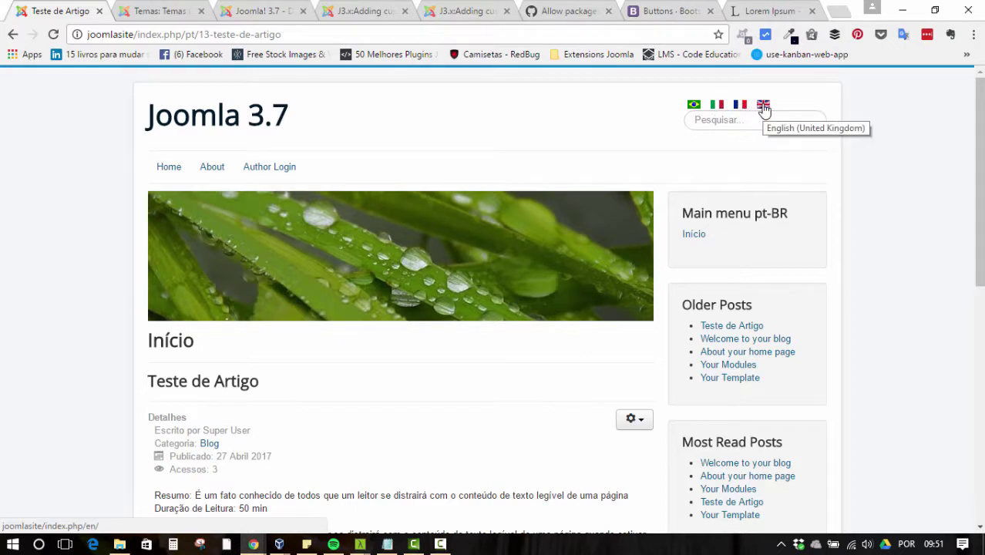
{"action": "scroll", "coordinate": [546, 159], "scroll_direction": "down", "scroll_amount": 5}
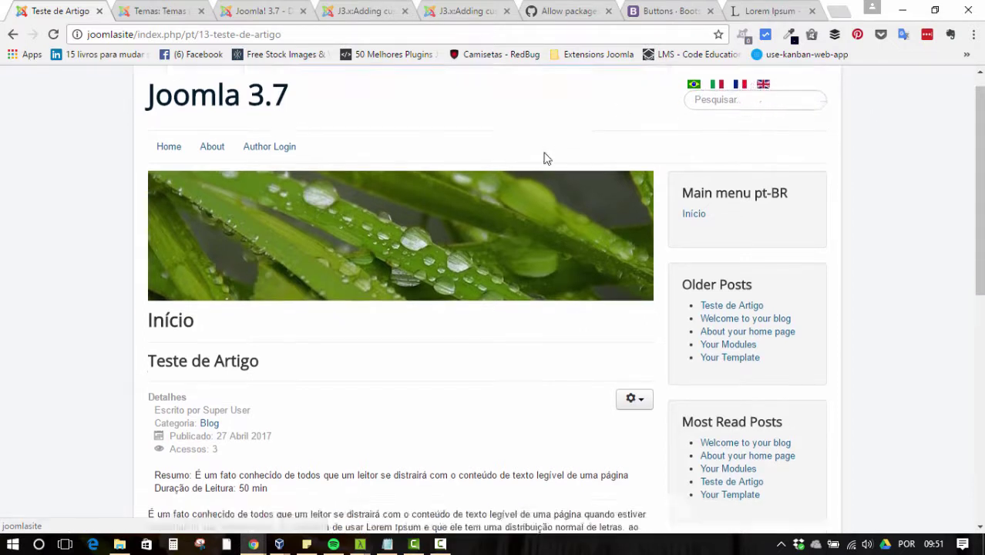
{"action": "scroll", "coordinate": [567, 177], "scroll_direction": "up", "scroll_amount": 10}
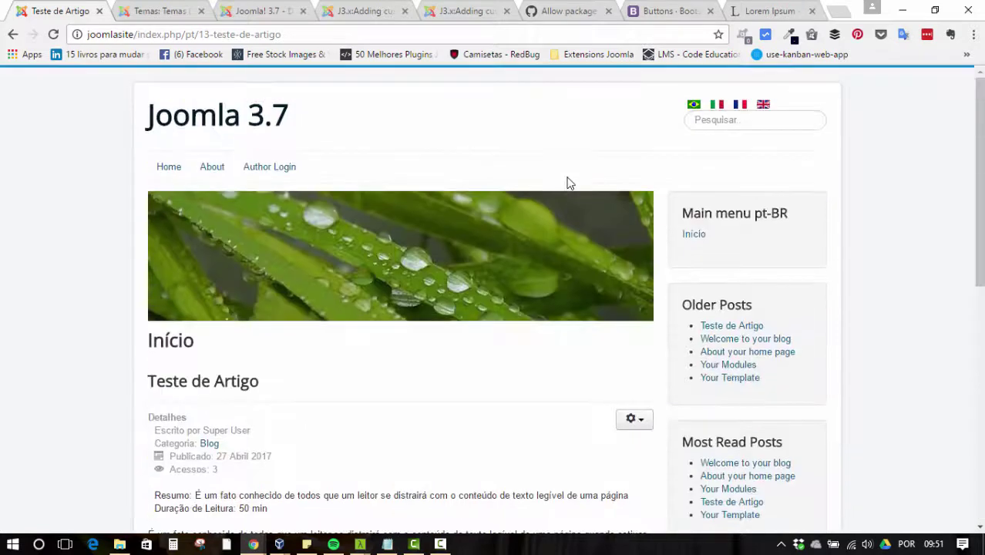
Step: Return to the Joomla administration and open Teste de Artigo for editing from the article list
{"action": "left_click", "coordinate": [195, 8]}
{"action": "left_click", "coordinate": [292, 8]}
{"action": "left_click", "coordinate": [157, 8]}
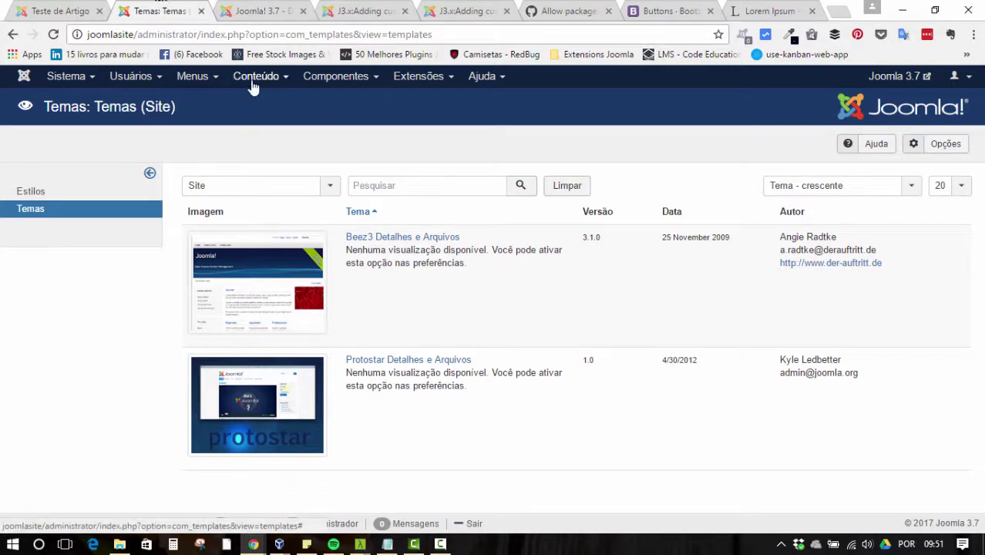
{"action": "mouse_move", "coordinate": [198, 88]}
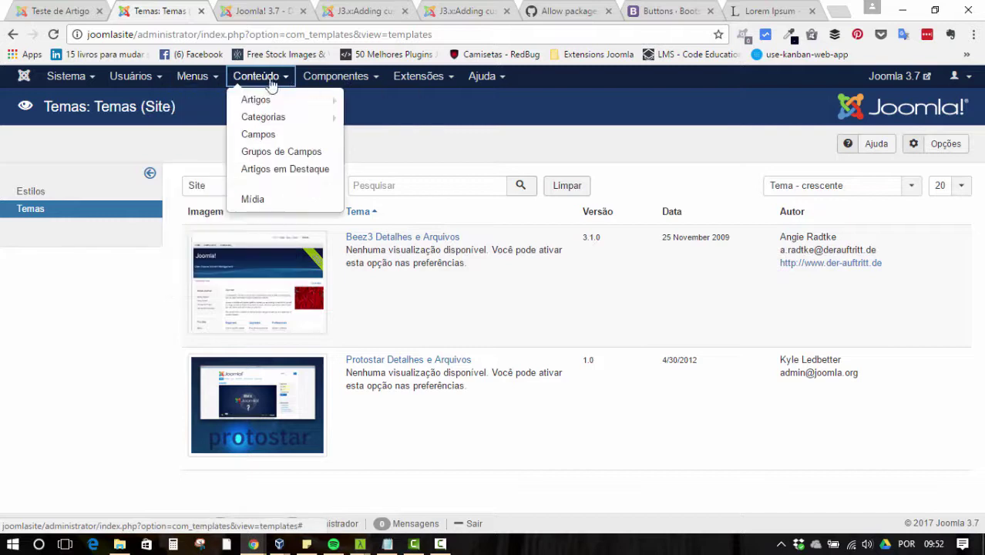
{"action": "mouse_move", "coordinate": [262, 77]}
{"action": "left_click", "coordinate": [268, 105]}
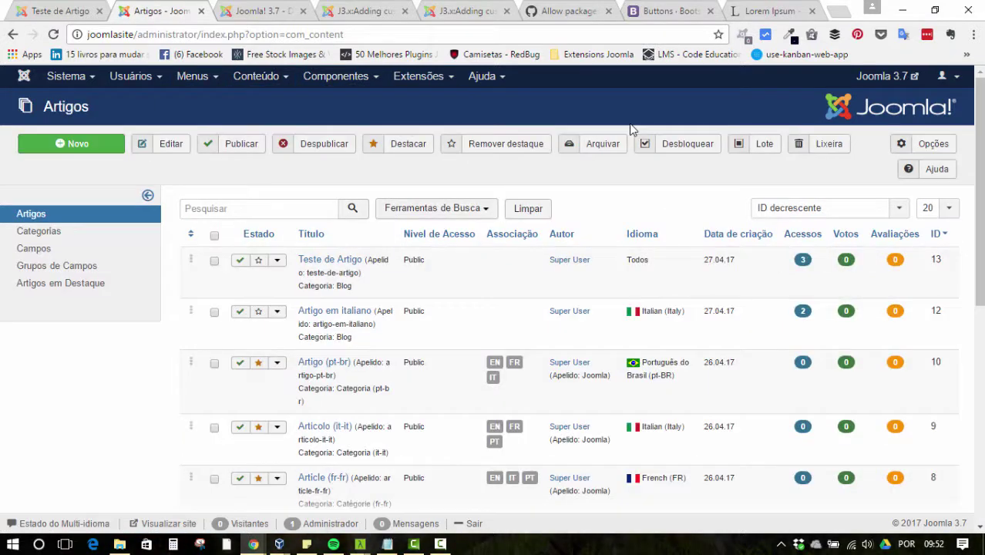
{"action": "left_click", "coordinate": [331, 262]}
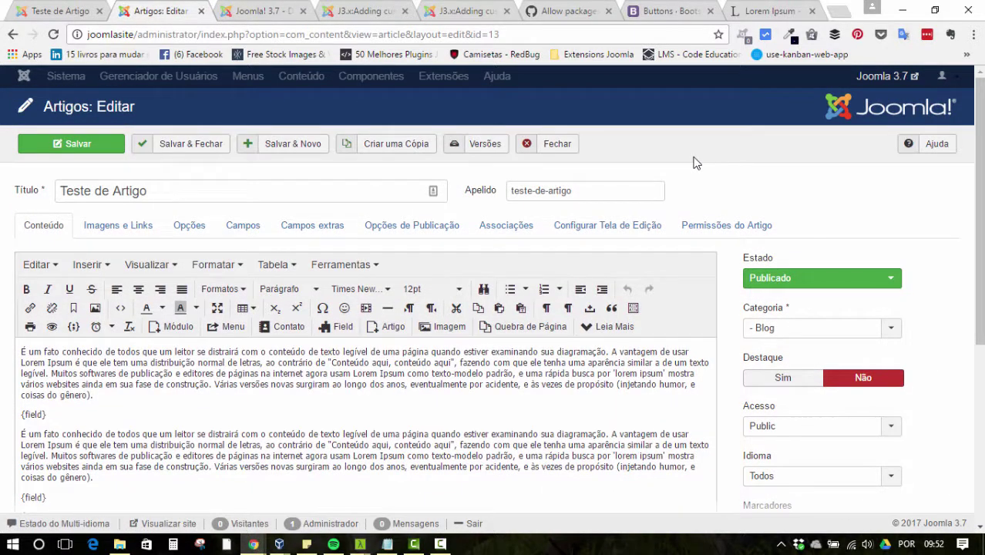
Step: Check the language options available for Teste de Artigo and its associations settings
{"action": "scroll", "coordinate": [701, 166], "scroll_direction": "down", "scroll_amount": 4}
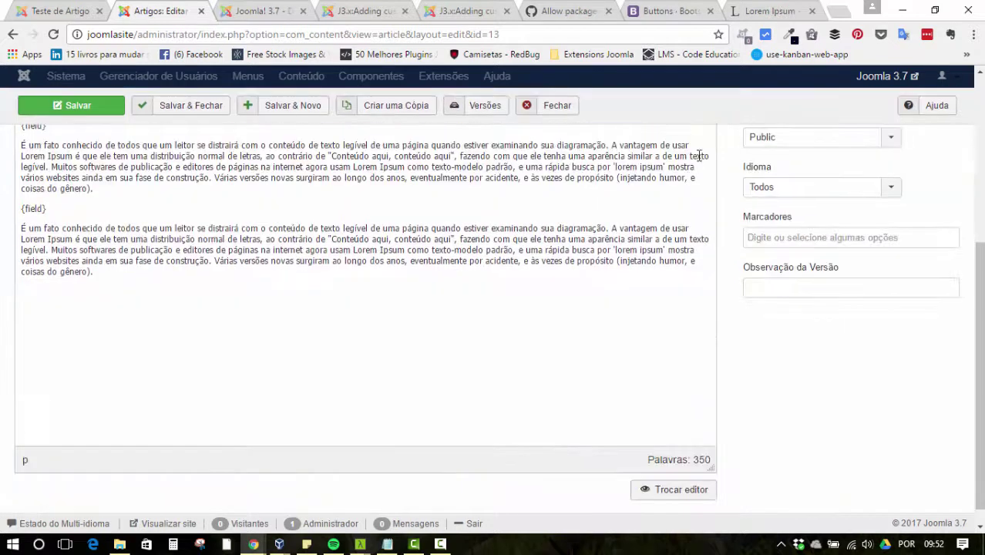
{"action": "scroll", "coordinate": [702, 165], "scroll_direction": "up", "scroll_amount": 2}
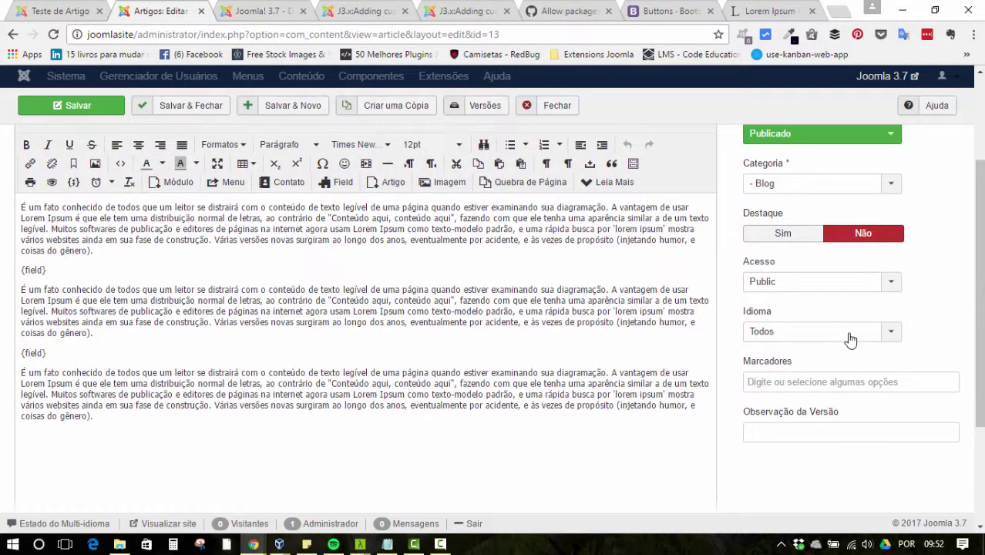
{"action": "left_click", "coordinate": [888, 342]}
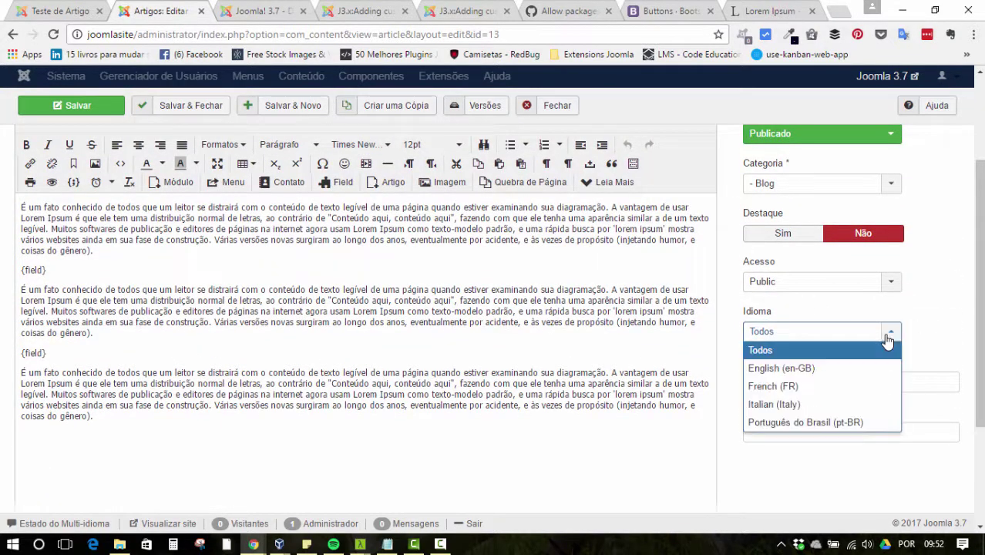
{"action": "left_click", "coordinate": [891, 334]}
{"action": "scroll", "coordinate": [362, 252], "scroll_direction": "up", "scroll_amount": 2}
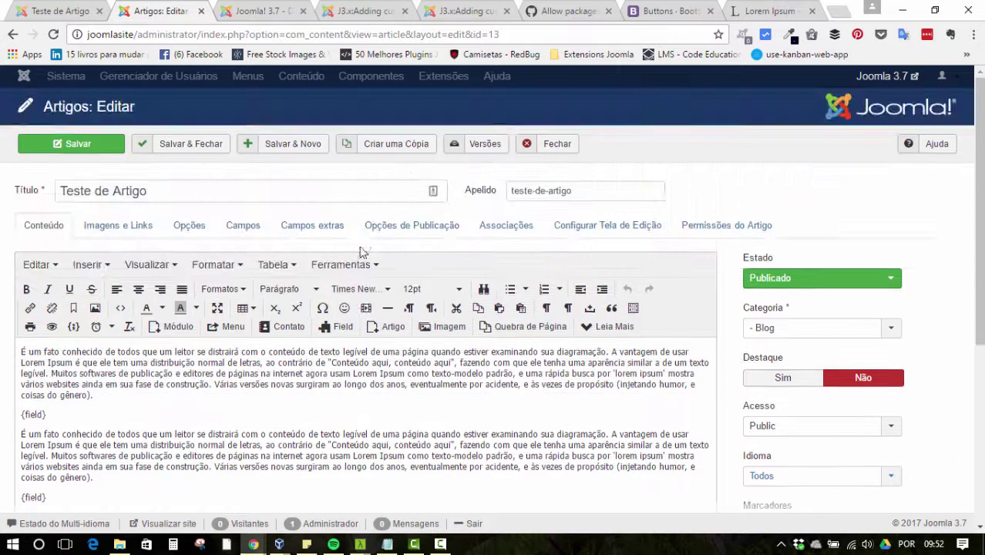
{"action": "left_click", "coordinate": [502, 229]}
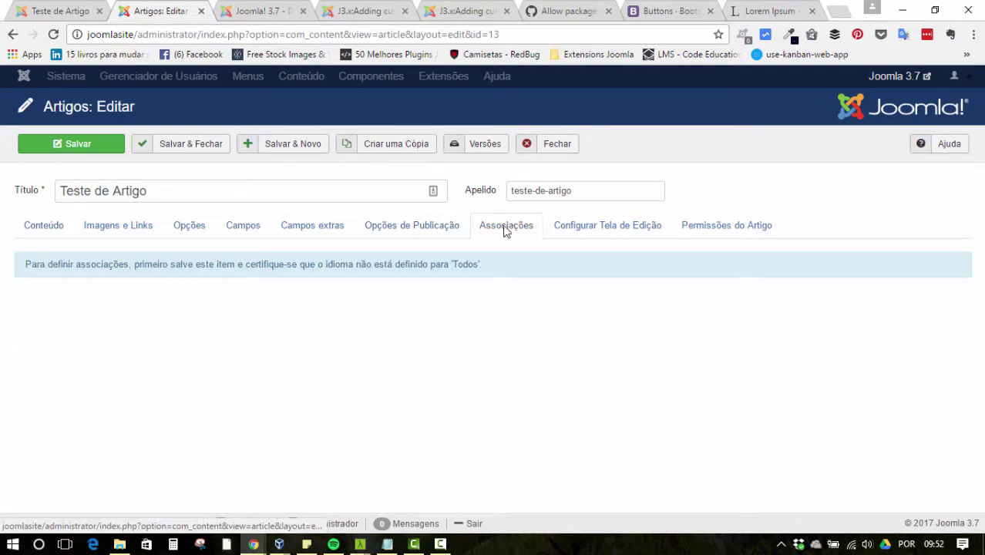
Step: Set the language of Teste de Artigo to Português do Brasil (pt-BR) and save the article
{"action": "left_click", "coordinate": [39, 226]}
{"action": "scroll", "coordinate": [827, 347], "scroll_direction": "down", "scroll_amount": 5}
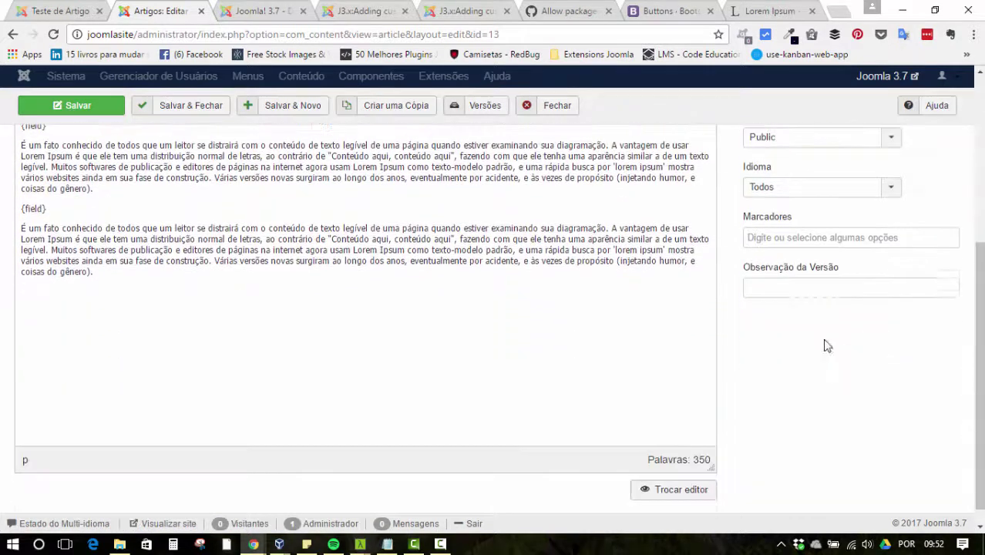
{"action": "left_click", "coordinate": [817, 187]}
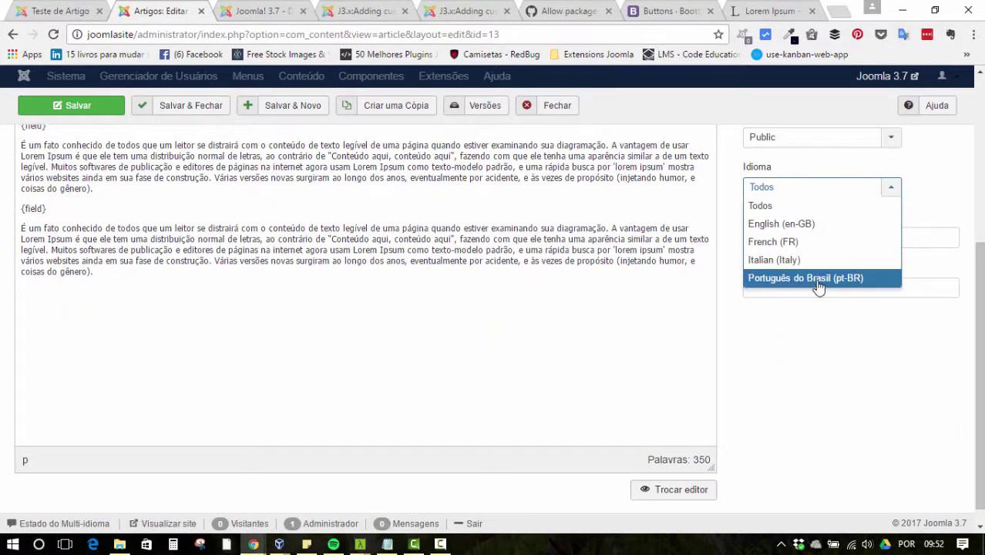
{"action": "left_click", "coordinate": [783, 278]}
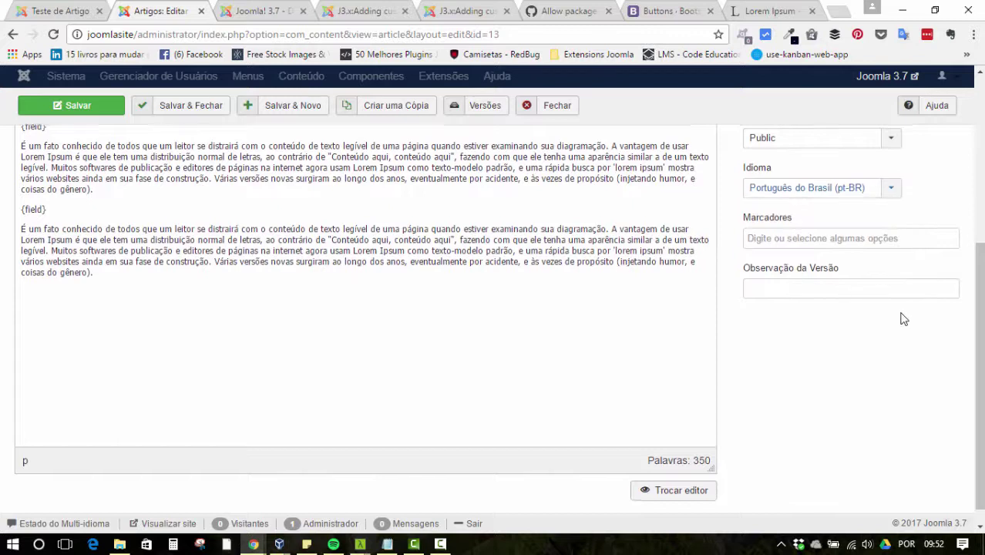
{"action": "scroll", "coordinate": [900, 319], "scroll_direction": "up", "scroll_amount": 4}
{"action": "key", "text": "ctrl+s"}
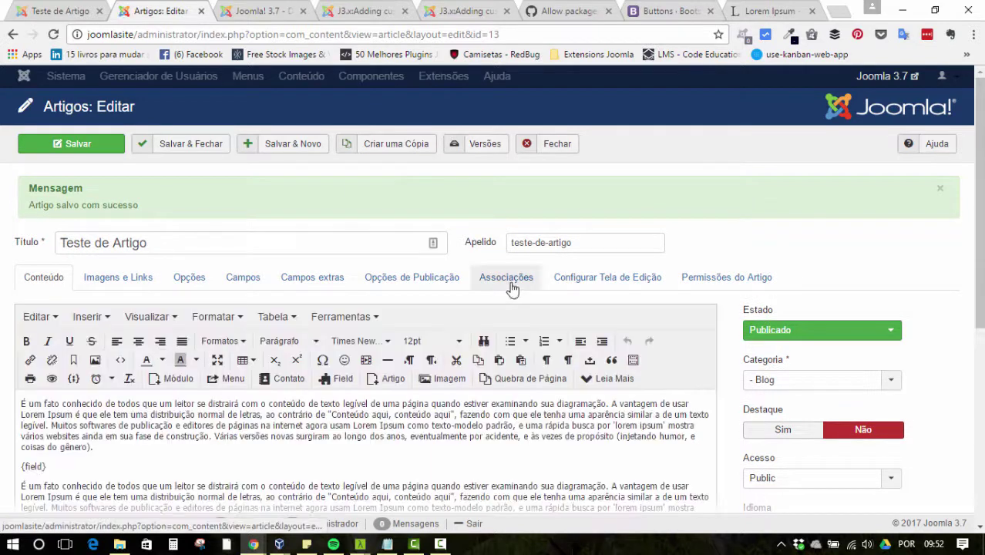
Step: Open the associations of Teste de Artigo and view the existing articles selectable for Italian (Italy), without choosing one
{"action": "left_click", "coordinate": [508, 283]}
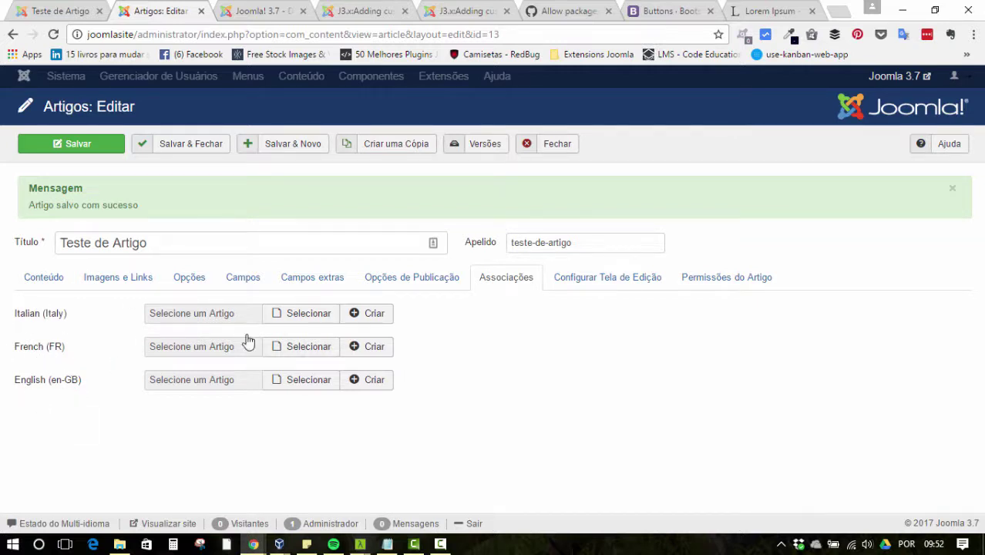
{"action": "left_click", "coordinate": [300, 320]}
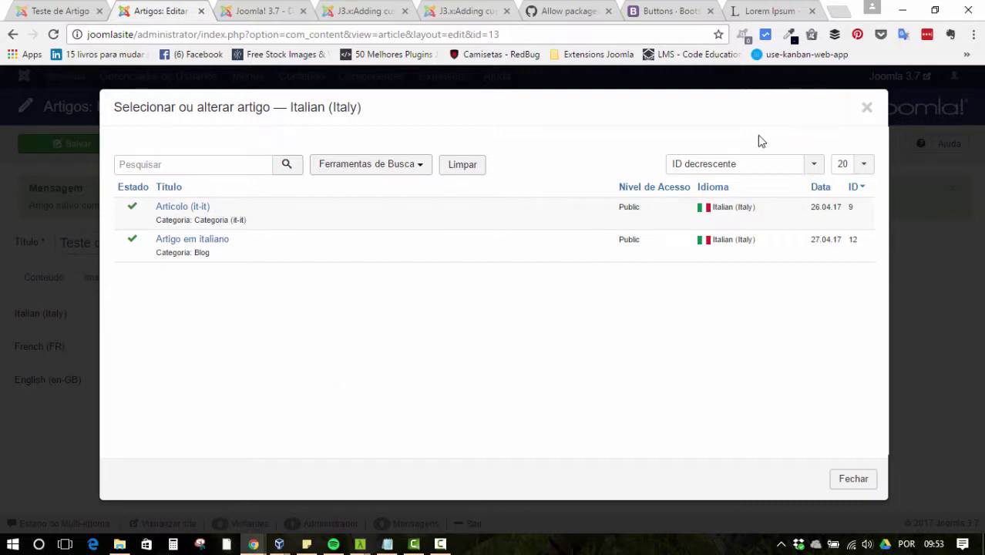
{"action": "left_click", "coordinate": [867, 109]}
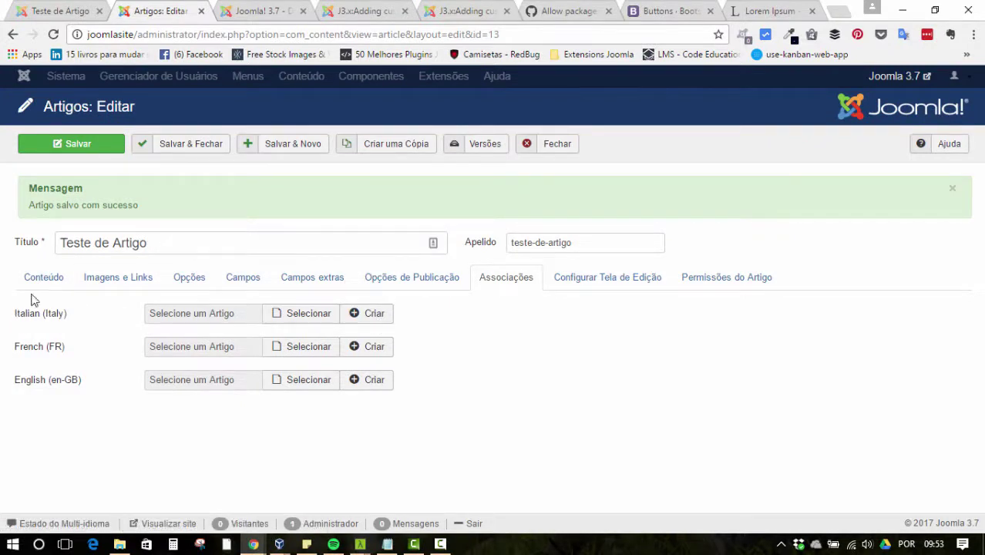
{"action": "double_click", "coordinate": [162, 248]}
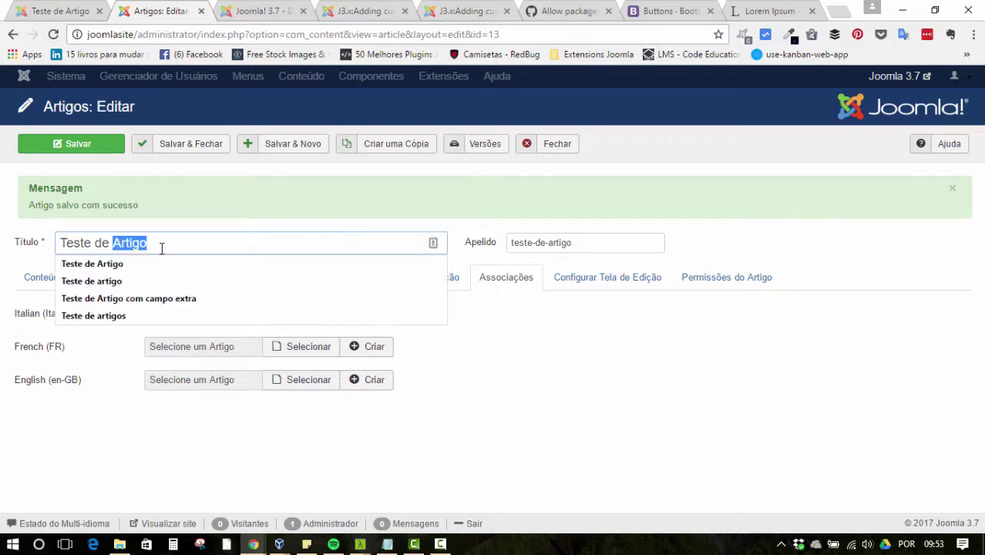
{"action": "left_click", "coordinate": [183, 243]}
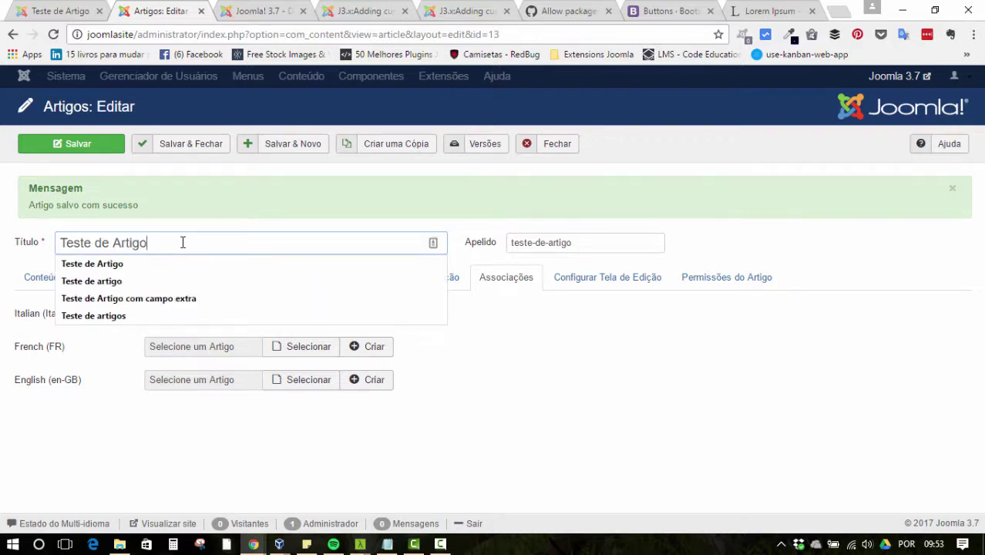
{"action": "left_click", "coordinate": [516, 386]}
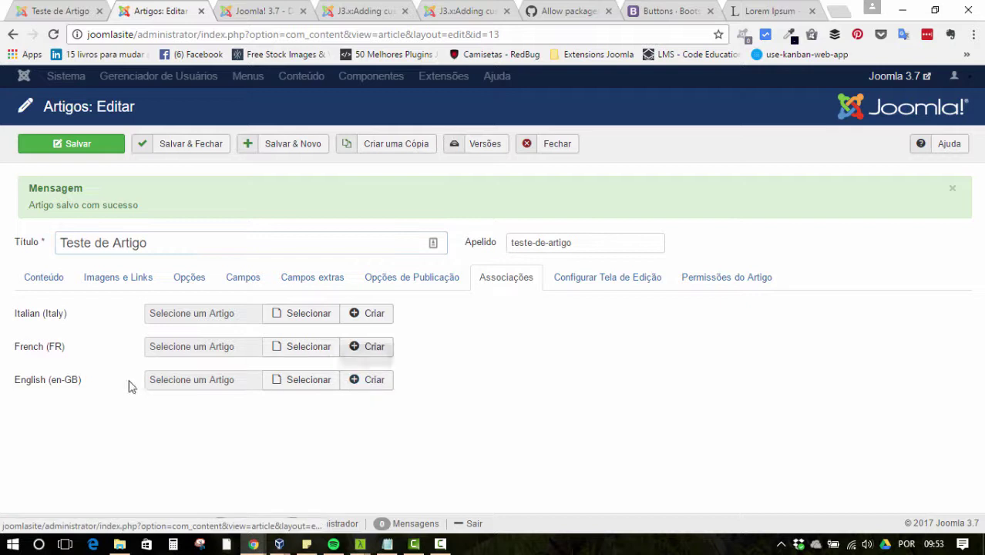
Step: Create a new article for the English (en-GB) association, title it "Article Test" and assign it to the Blog category
{"action": "left_click", "coordinate": [373, 381]}
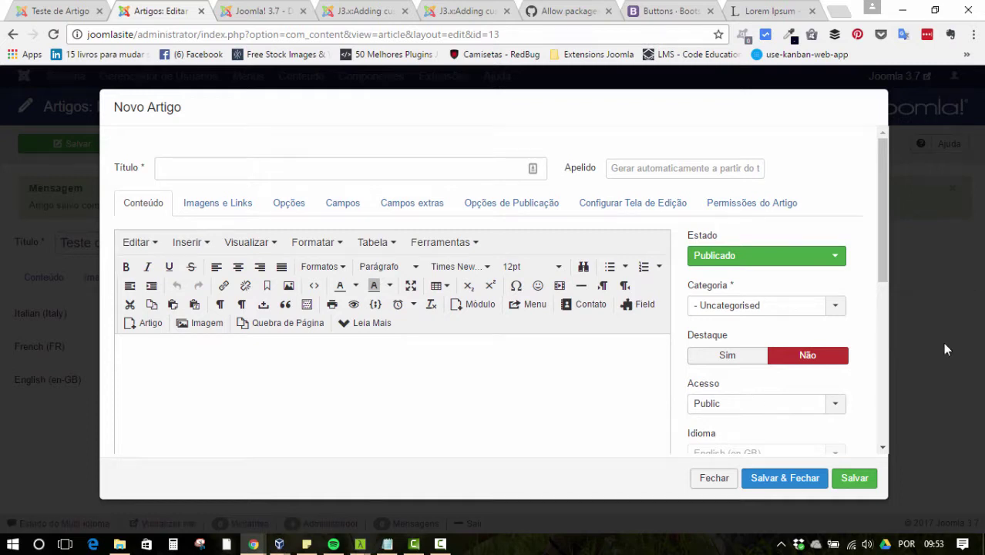
{"action": "left_click", "coordinate": [397, 167]}
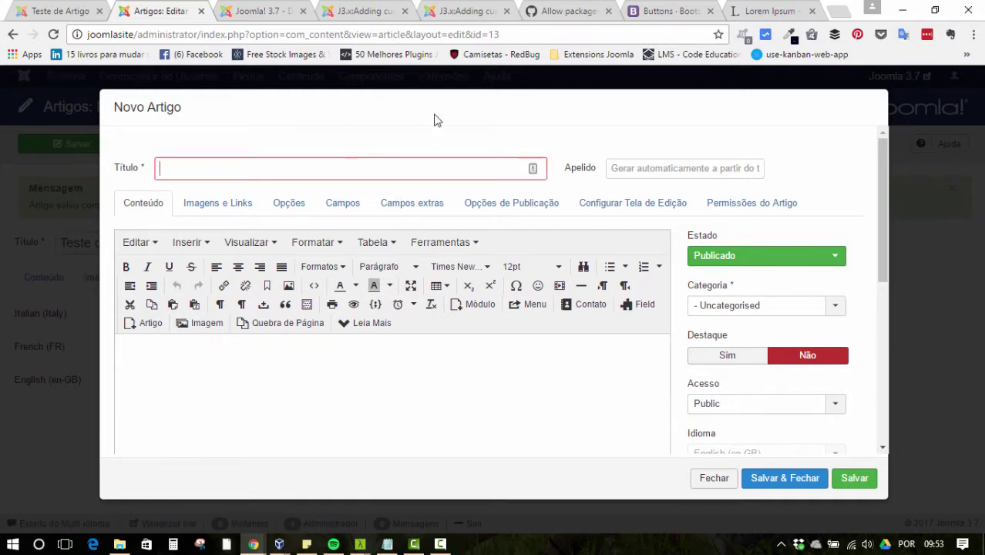
{"action": "type", "text": "Art"}
{"action": "type", "text": "icle"}
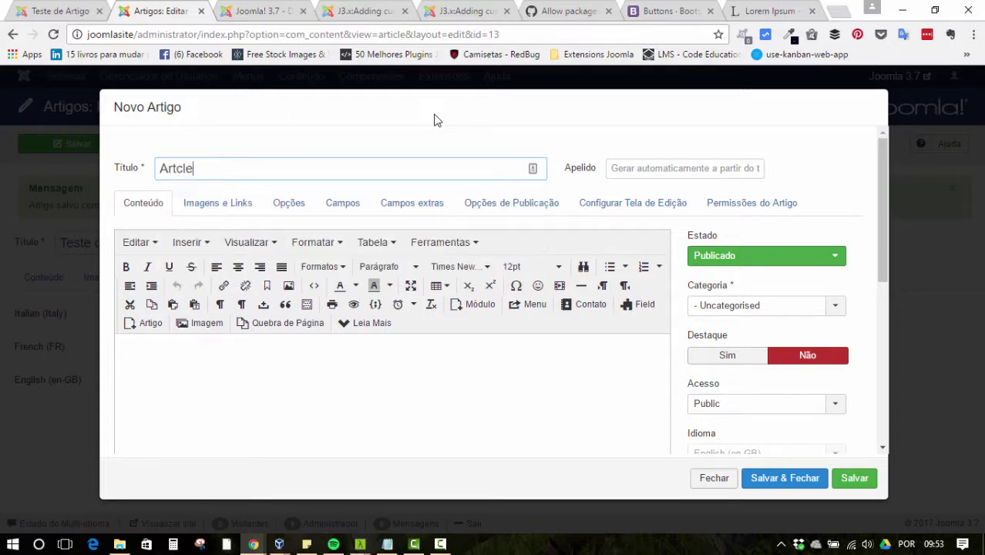
{"action": "key", "text": "BackSpace"}
{"action": "key", "text": "BackSpace"}
{"action": "key", "text": "BackSpace"}
{"action": "type", "text": "cle "}
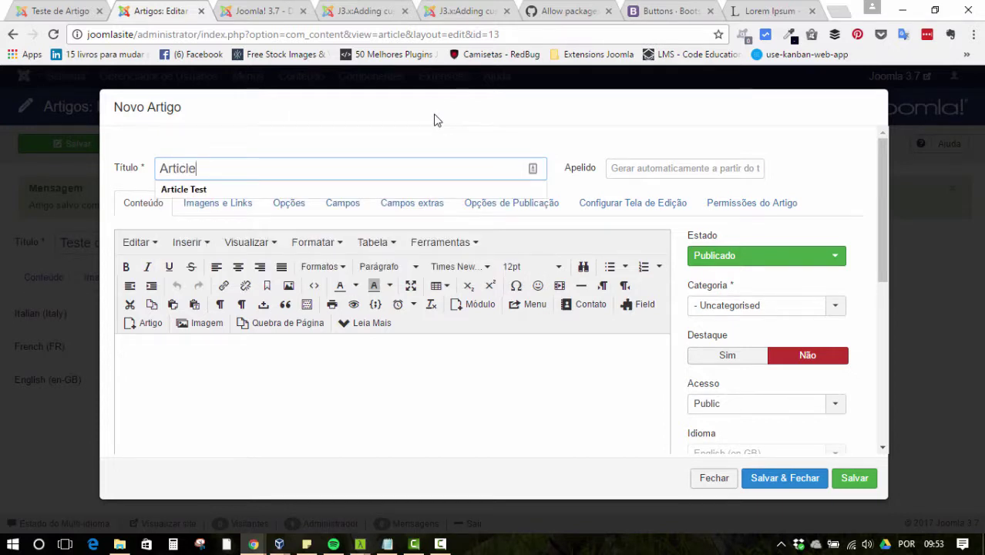
{"action": "type", "text": "Test"}
{"action": "left_click", "coordinate": [594, 158]}
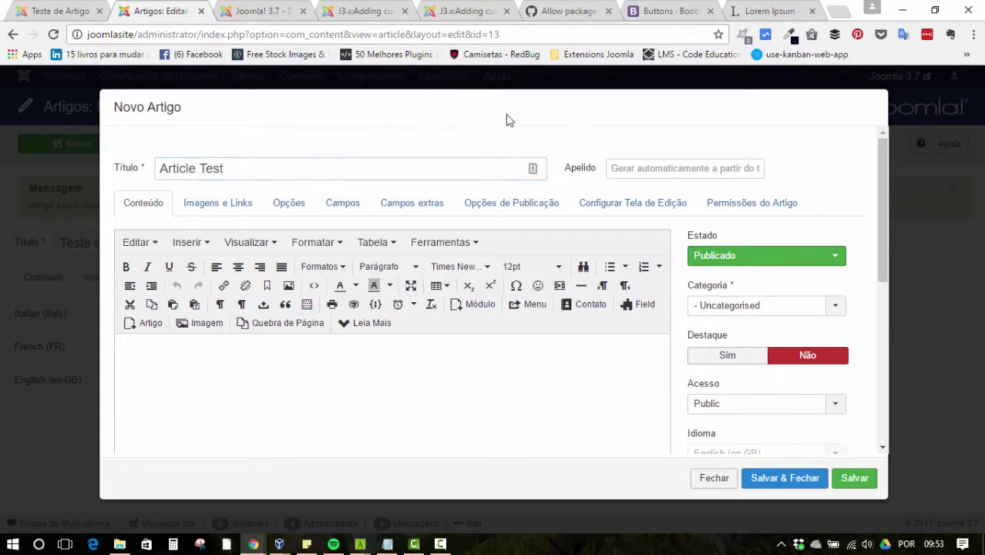
{"action": "left_click", "coordinate": [823, 308]}
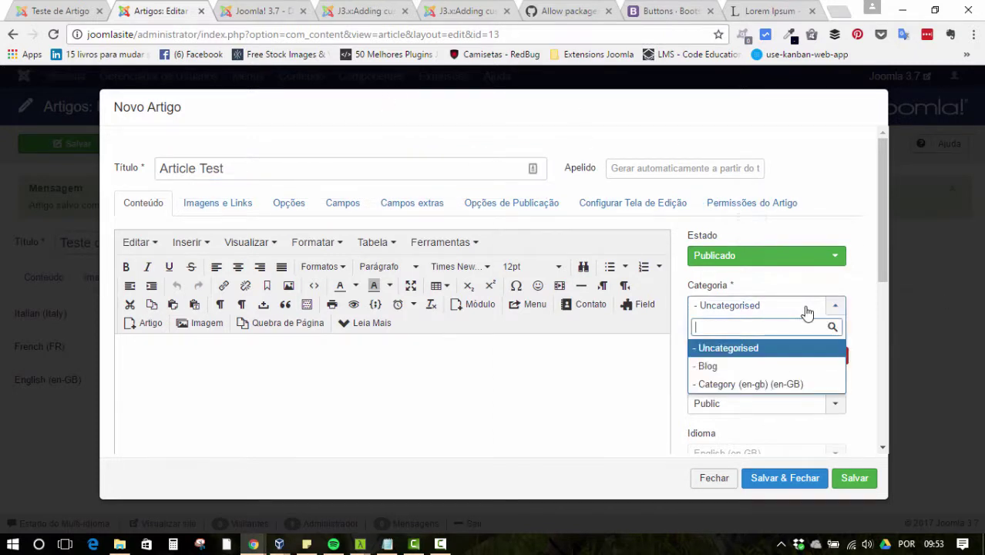
{"action": "left_click", "coordinate": [720, 367]}
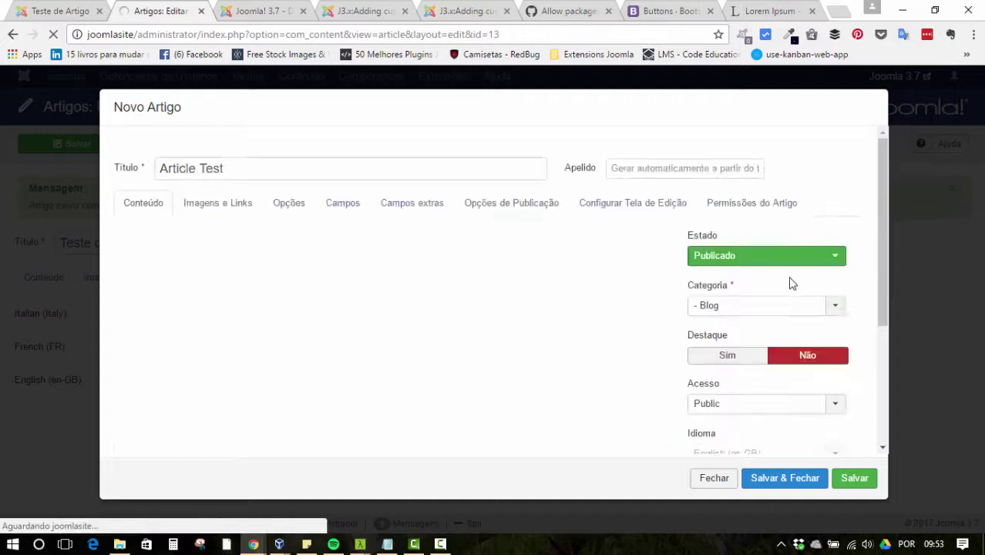
Step: Check the new article's language setting and look through its display options, extra fields, publishing, edit-screen and permission settings
{"action": "scroll", "coordinate": [810, 277], "scroll_direction": "down", "scroll_amount": 4}
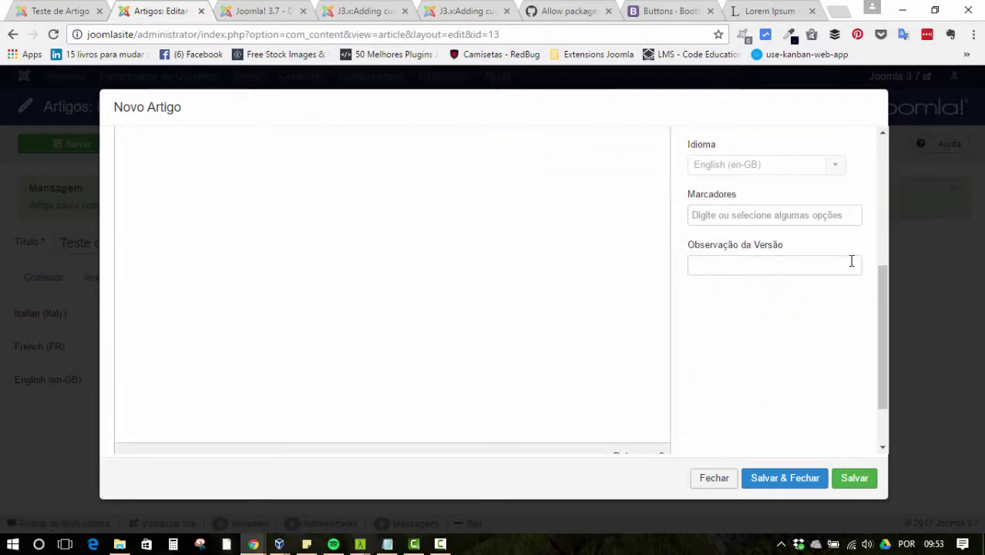
{"action": "scroll", "coordinate": [738, 250], "scroll_direction": "up", "scroll_amount": 1}
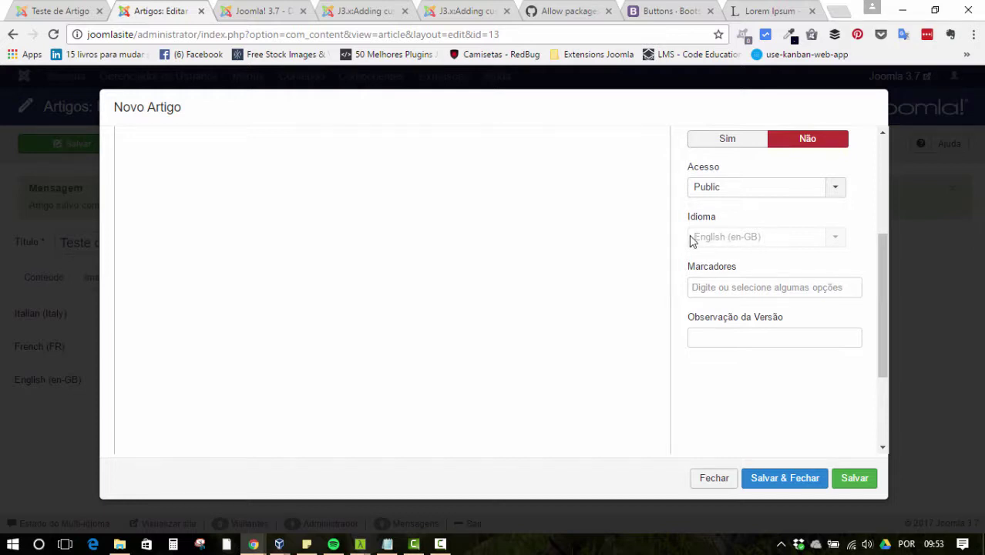
{"action": "scroll", "coordinate": [823, 256], "scroll_direction": "up", "scroll_amount": 5}
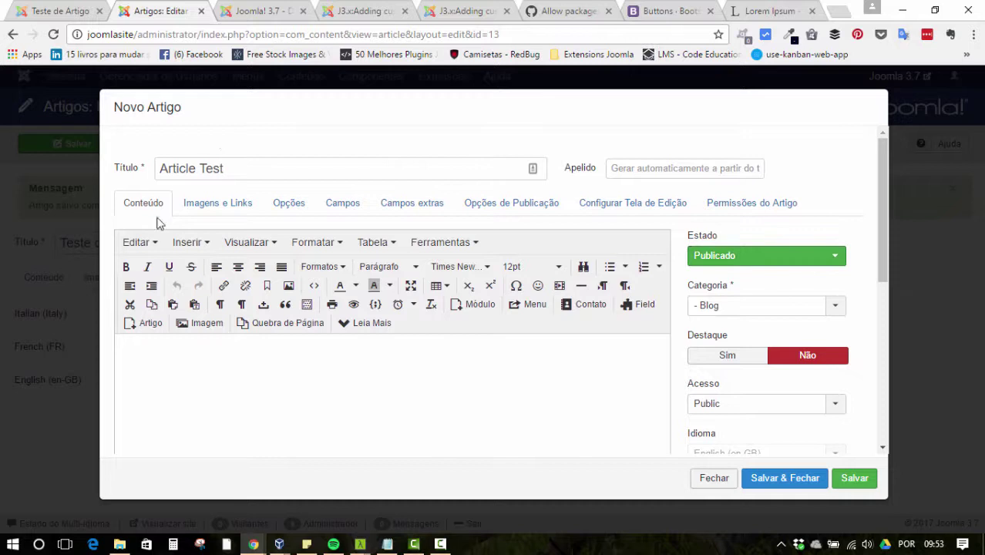
{"action": "left_click", "coordinate": [289, 205]}
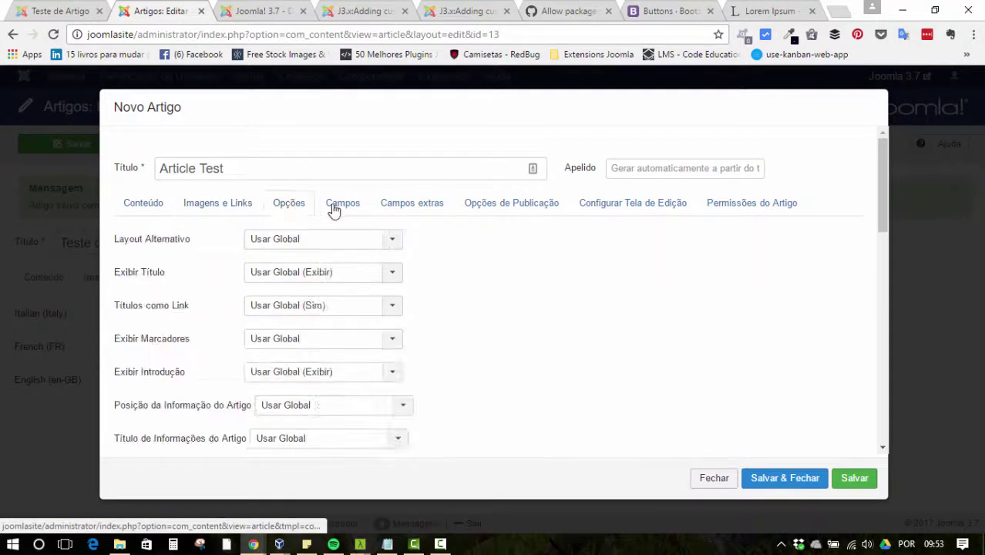
{"action": "left_click", "coordinate": [411, 204]}
{"action": "left_click", "coordinate": [511, 205]}
{"action": "left_click", "coordinate": [620, 205]}
{"action": "left_click", "coordinate": [716, 205]}
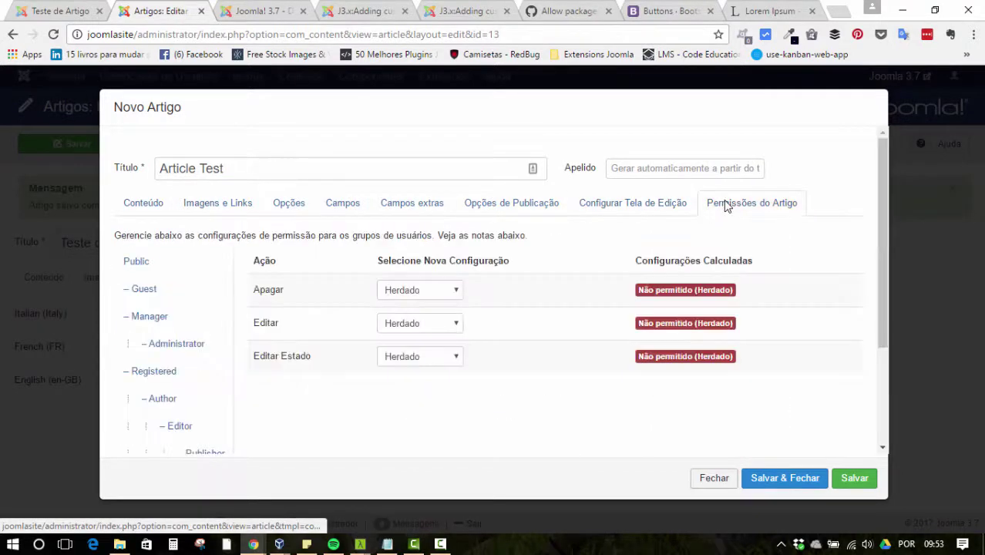
Step: Write "Article text example" as the new article's body, then save and close it as the English association
{"action": "left_click", "coordinate": [153, 204]}
{"action": "left_click", "coordinate": [297, 390]}
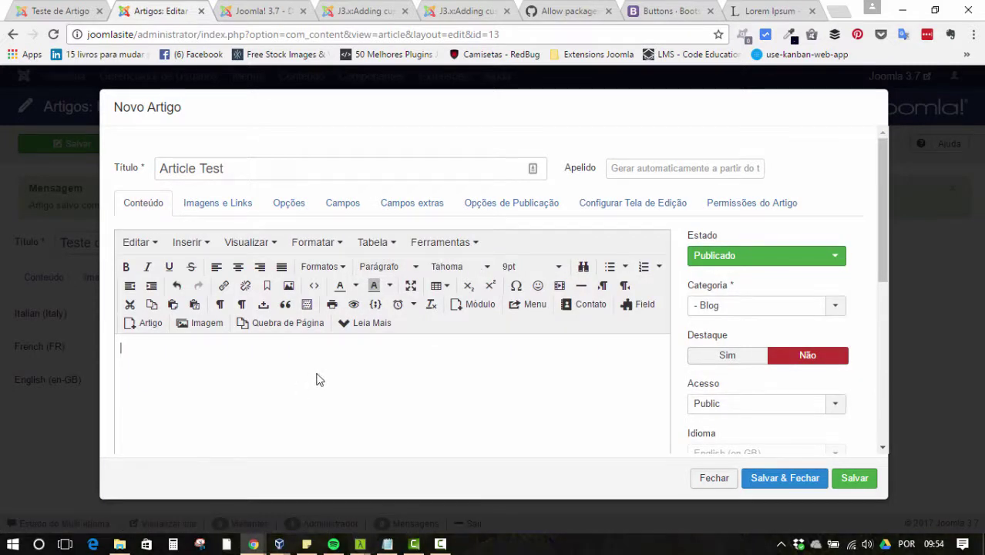
{"action": "type", "text": "Text a"}
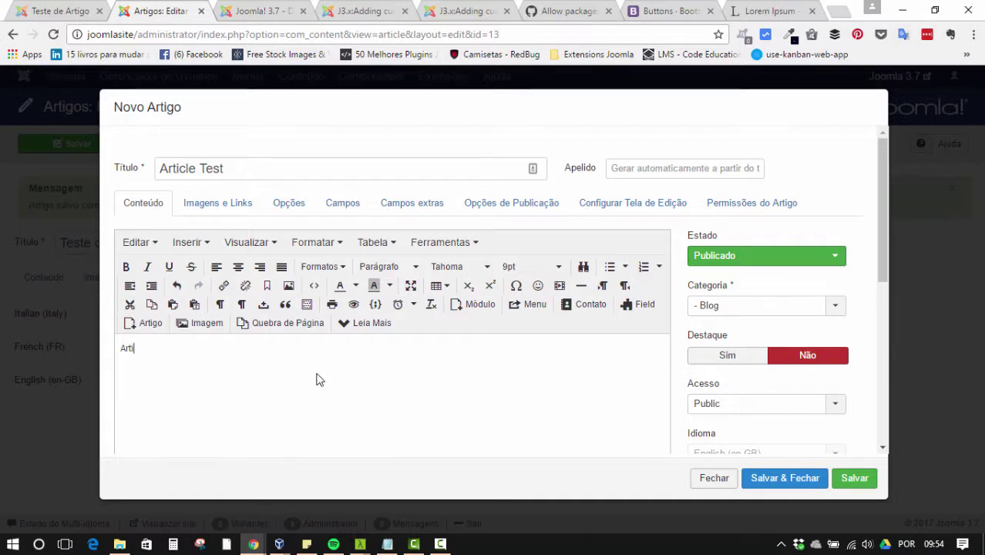
{"action": "type", "text": "t example"}
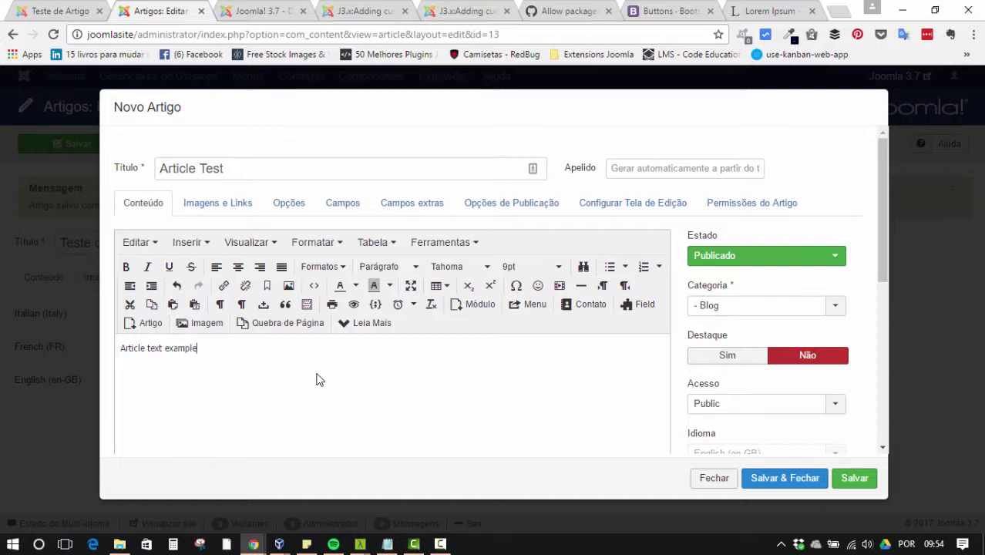
{"action": "scroll", "coordinate": [640, 247], "scroll_direction": "down", "scroll_amount": 3}
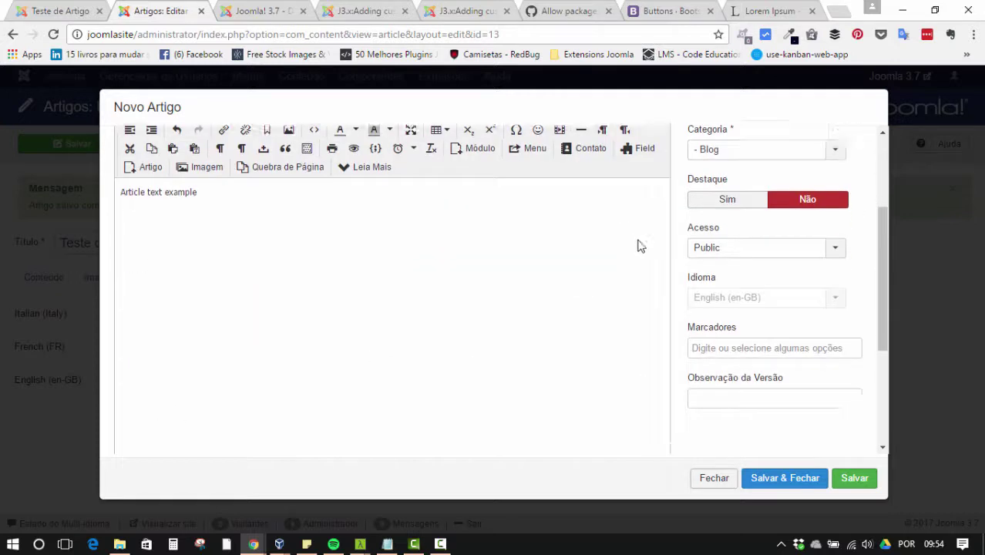
{"action": "scroll", "coordinate": [664, 276], "scroll_direction": "up", "scroll_amount": 3}
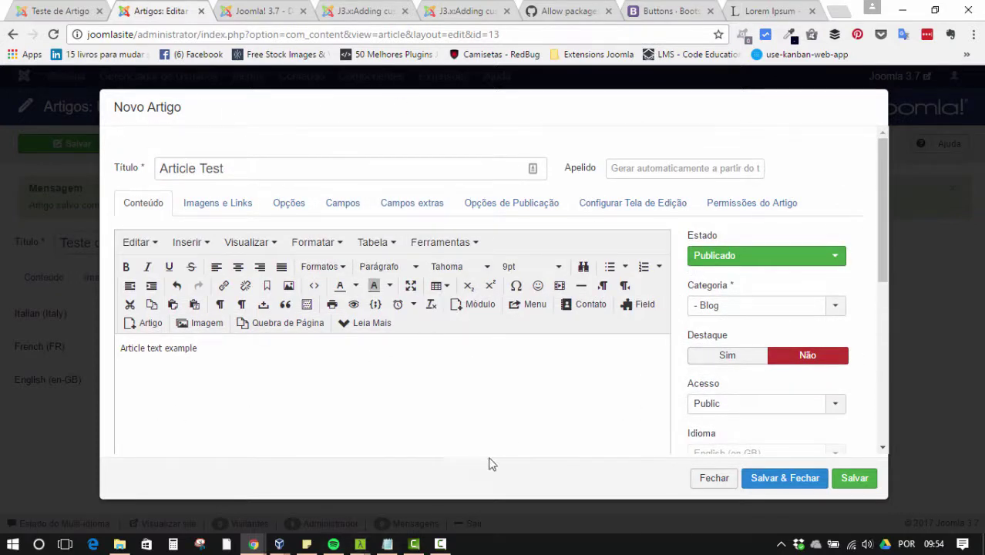
{"action": "left_click", "coordinate": [791, 488]}
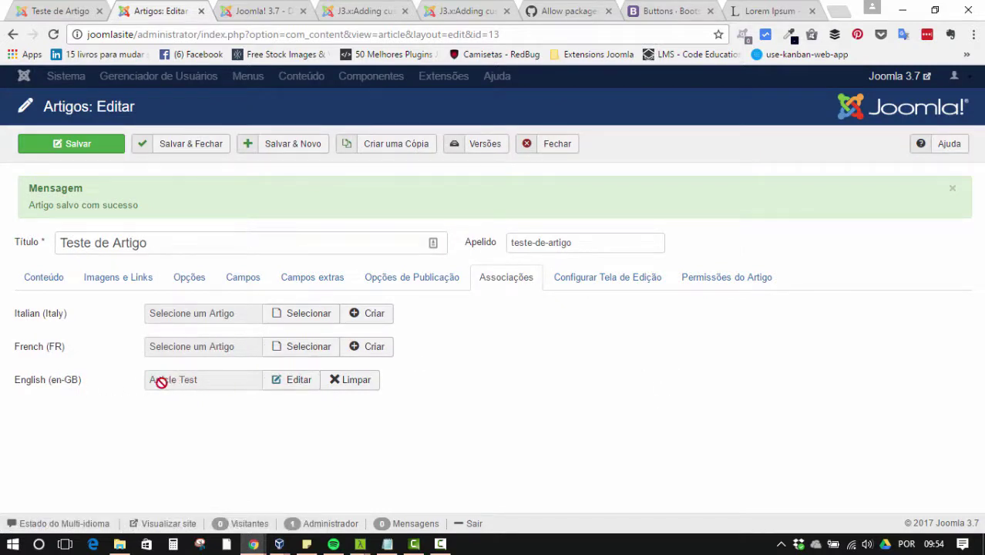
Step: Save and close Teste de Artigo, and reload its published page on the site
{"action": "left_click", "coordinate": [180, 145]}
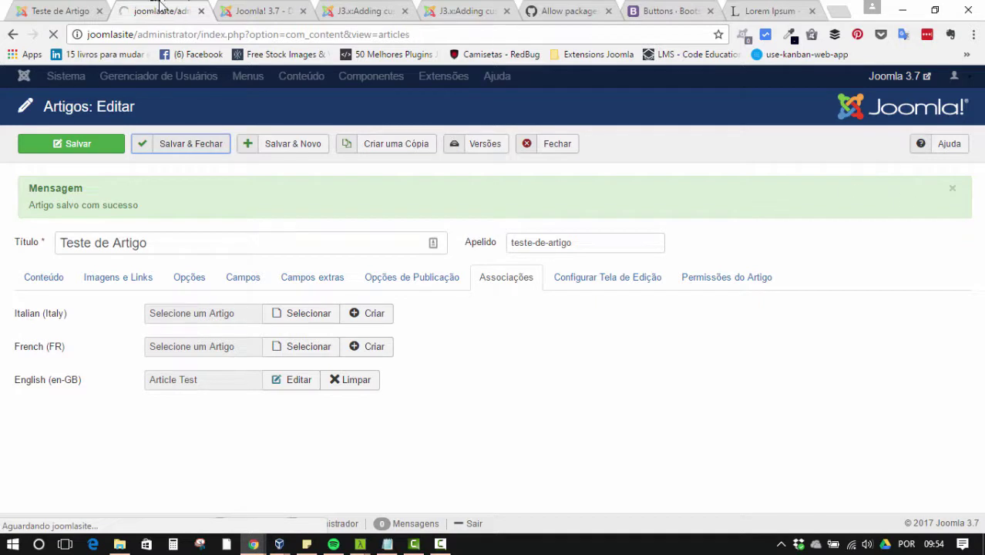
{"action": "left_click", "coordinate": [60, 11]}
{"action": "left_click", "coordinate": [53, 34]}
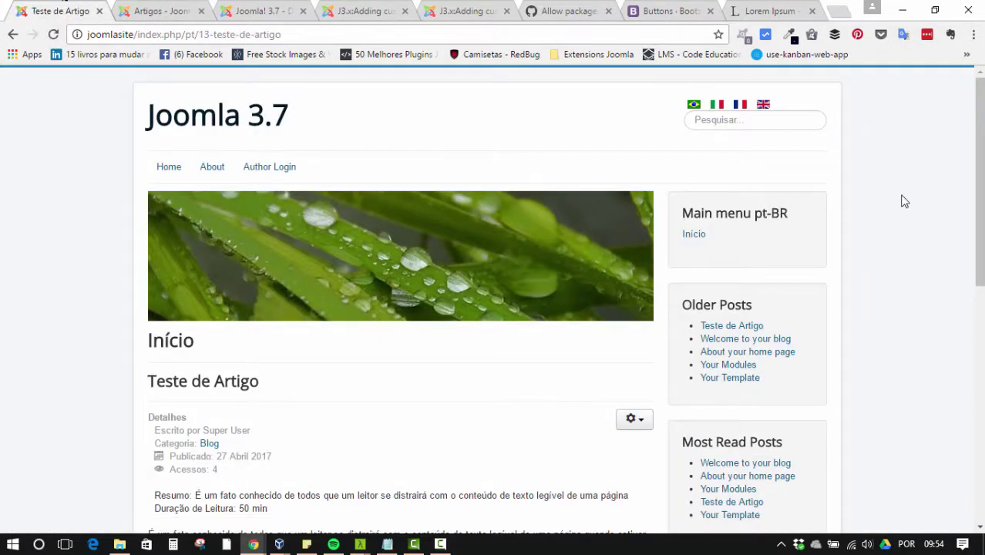
Step: Examine the published Teste de Artigo page, switch the site to English and check the title and content of the associated article
{"action": "scroll", "coordinate": [248, 298], "scroll_direction": "down", "scroll_amount": 1}
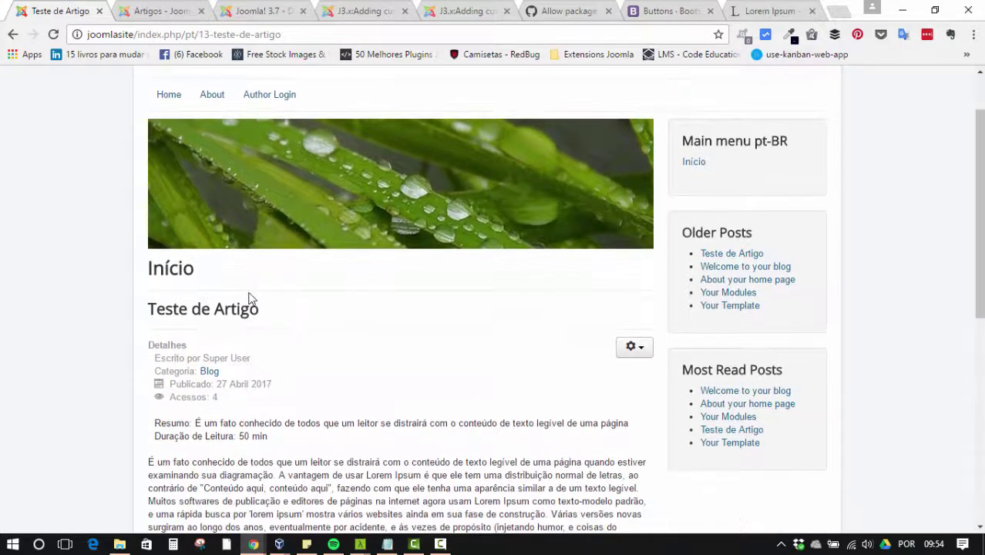
{"action": "scroll", "coordinate": [728, 145], "scroll_direction": "up", "scroll_amount": 1}
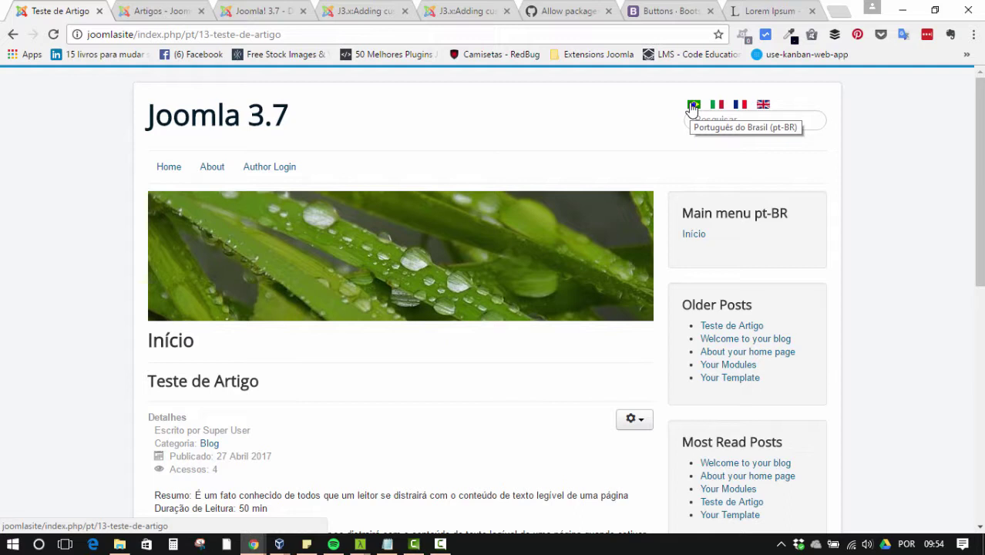
{"action": "scroll", "coordinate": [182, 353], "scroll_direction": "down", "scroll_amount": 4}
{"action": "scroll", "coordinate": [338, 335], "scroll_direction": "up", "scroll_amount": 4}
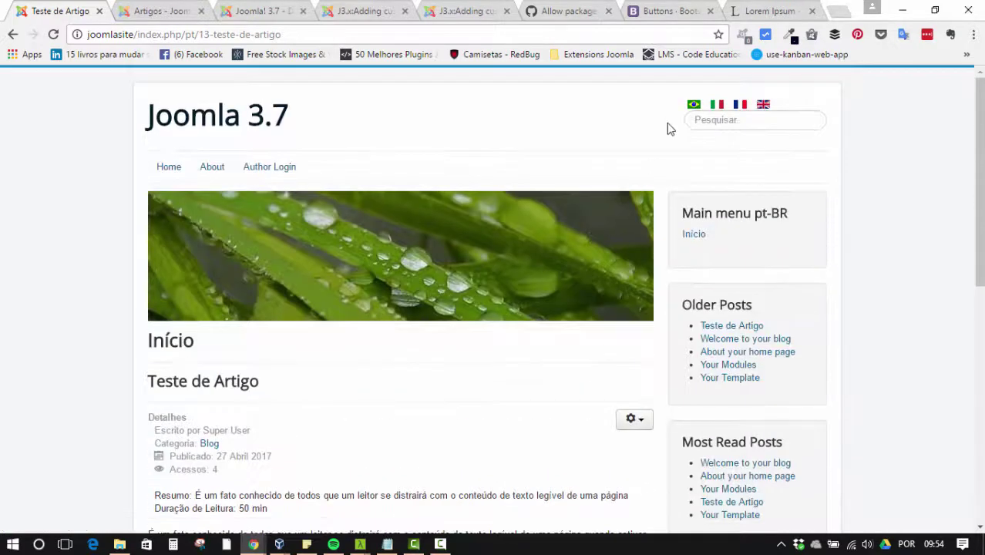
{"action": "left_click", "coordinate": [765, 103]}
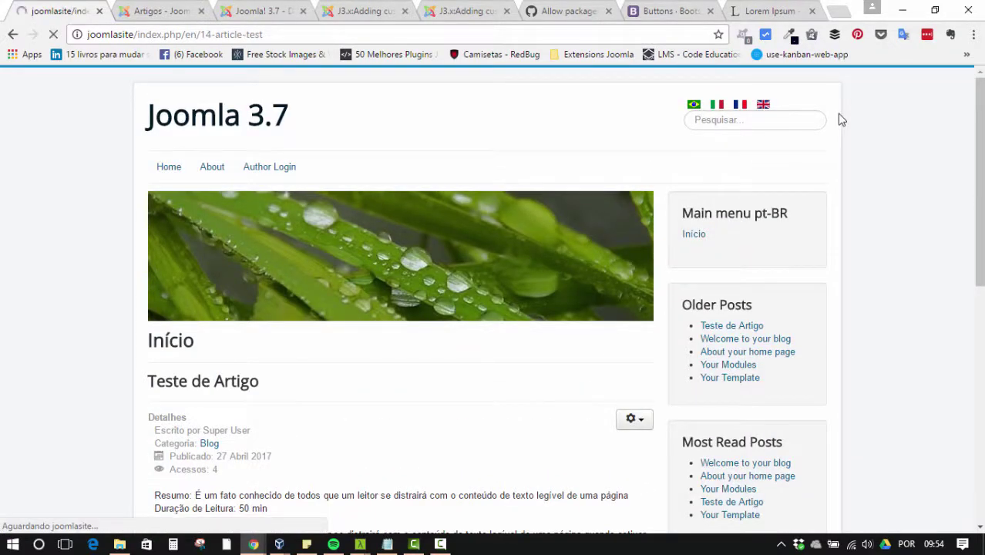
{"action": "left_click_drag", "start_coordinate": [149, 396], "coordinate": [264, 396]}
{"action": "scroll", "coordinate": [307, 375], "scroll_direction": "down", "scroll_amount": 1}
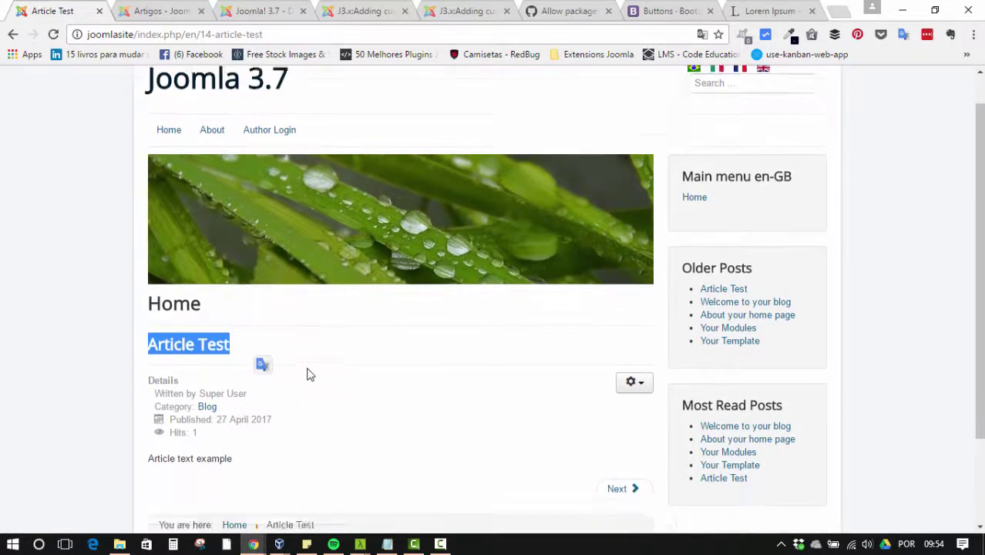
Step: Check the body text of the published English article Article Test on the site
{"action": "left_click_drag", "start_coordinate": [149, 422], "coordinate": [300, 420]}
{"action": "scroll", "coordinate": [378, 403], "scroll_direction": "up", "scroll_amount": 1}
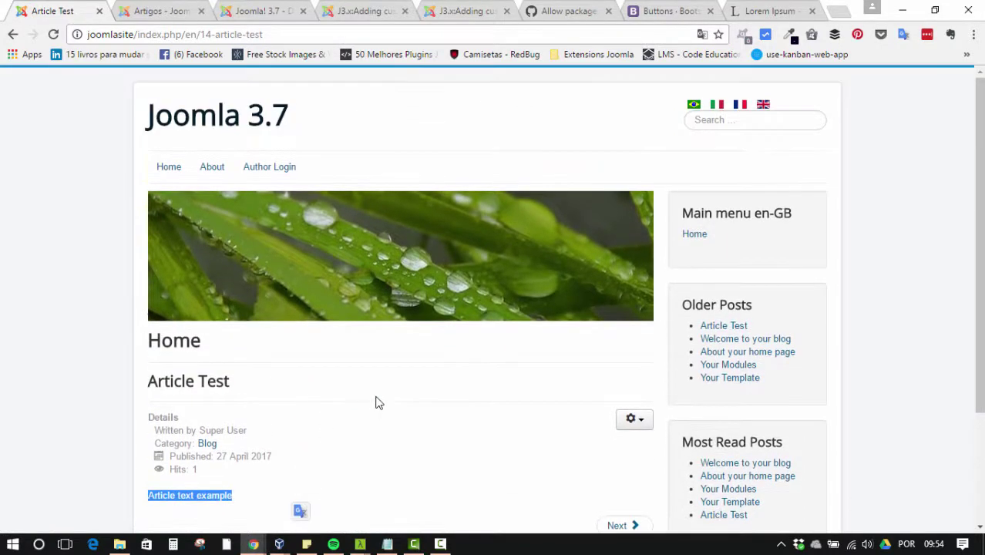
{"action": "left_click", "coordinate": [413, 360]}
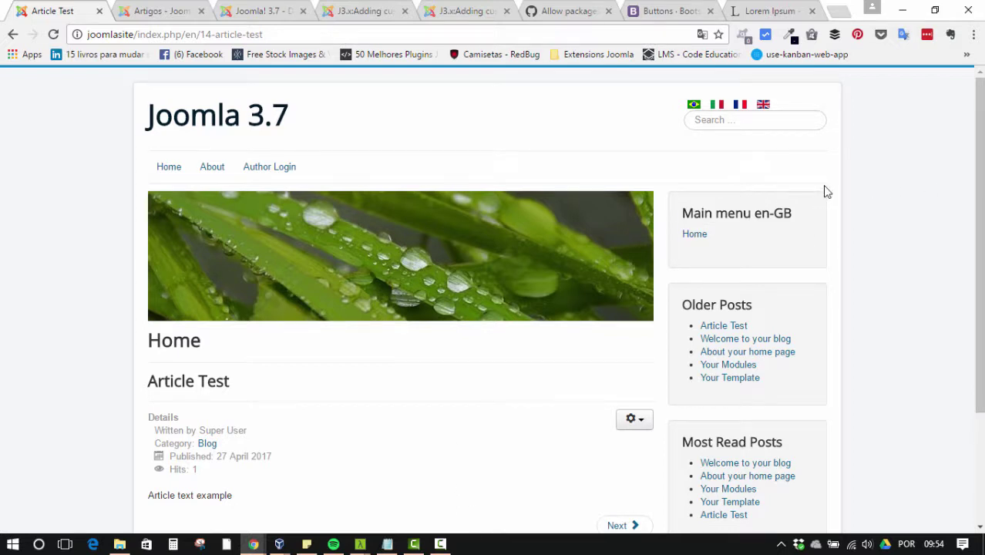
Step: Open the administration's Associações Multi-idioma component and list the Artigos item type for Português do Brasil (pt-BR)
{"action": "left_click", "coordinate": [161, 11]}
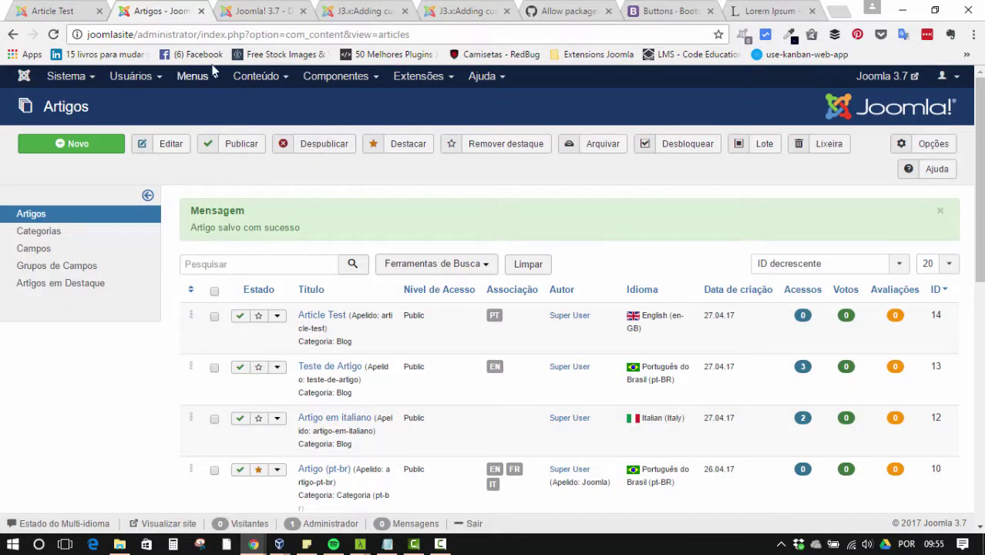
{"action": "left_click", "coordinate": [354, 85]}
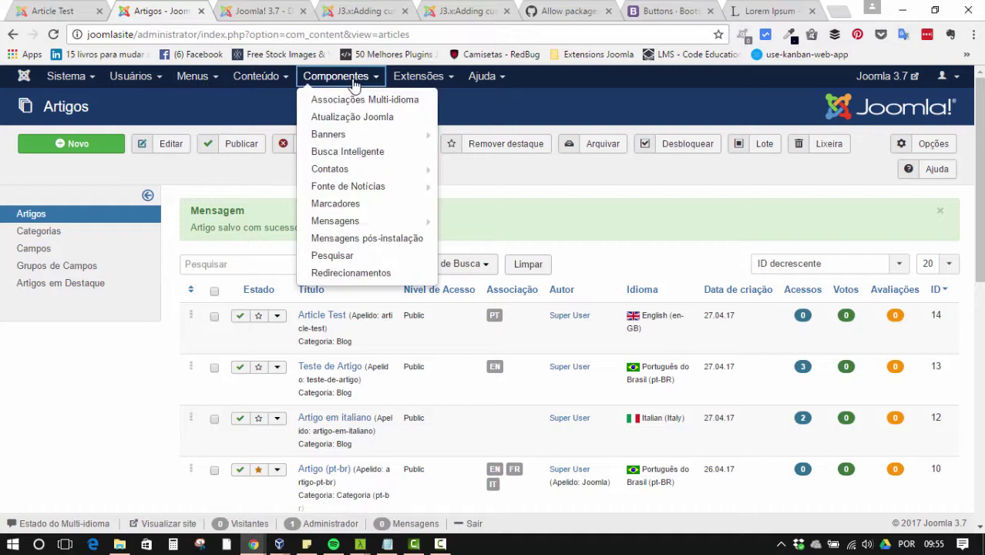
{"action": "mouse_move", "coordinate": [355, 169]}
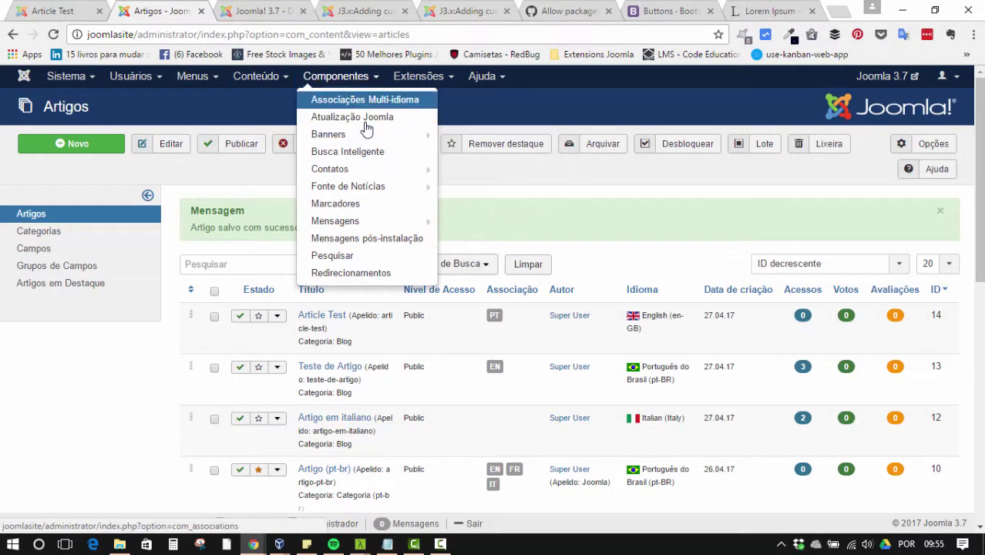
{"action": "left_click", "coordinate": [367, 128]}
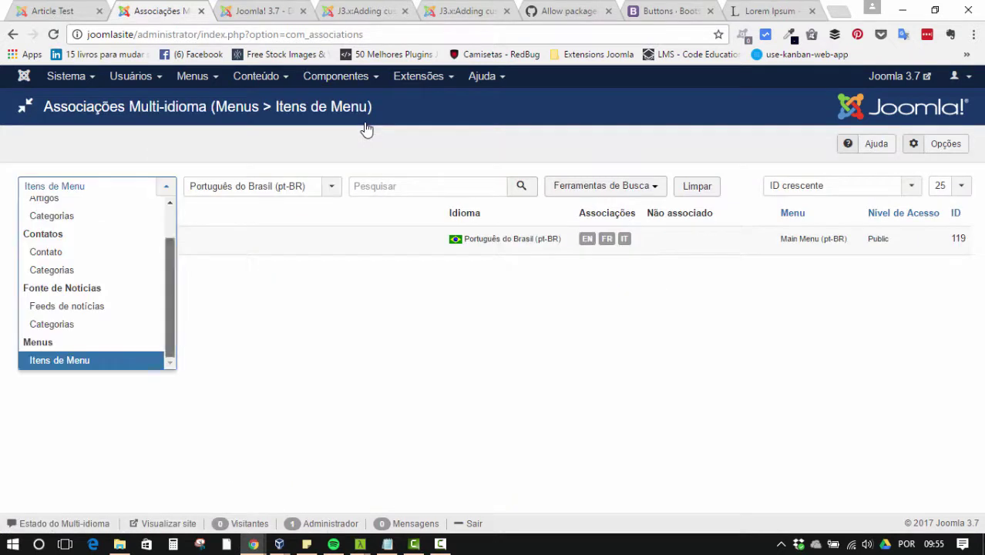
{"action": "left_click_drag", "start_coordinate": [169, 297], "coordinate": [169, 268]}
{"action": "left_click", "coordinate": [44, 241]}
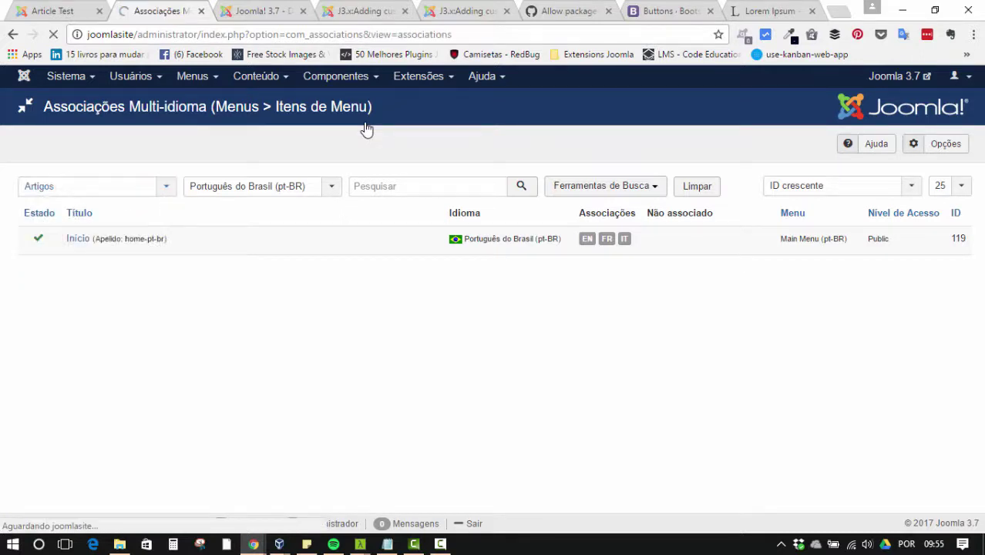
{"action": "left_click", "coordinate": [261, 186]}
{"action": "left_click", "coordinate": [262, 186]}
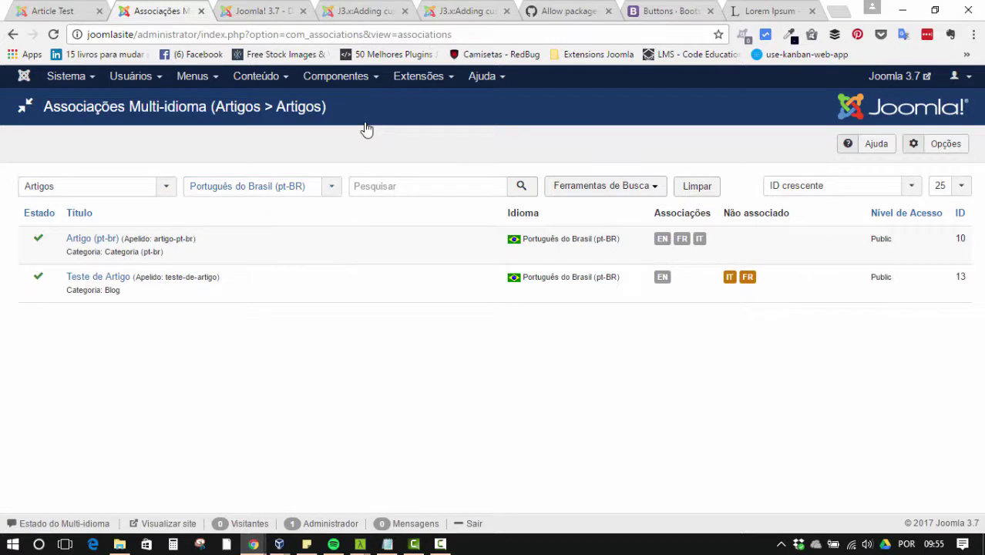
Step: Open Teste de Artigo in the association editor and look through its reference content
{"action": "key", "text": "Tab"}
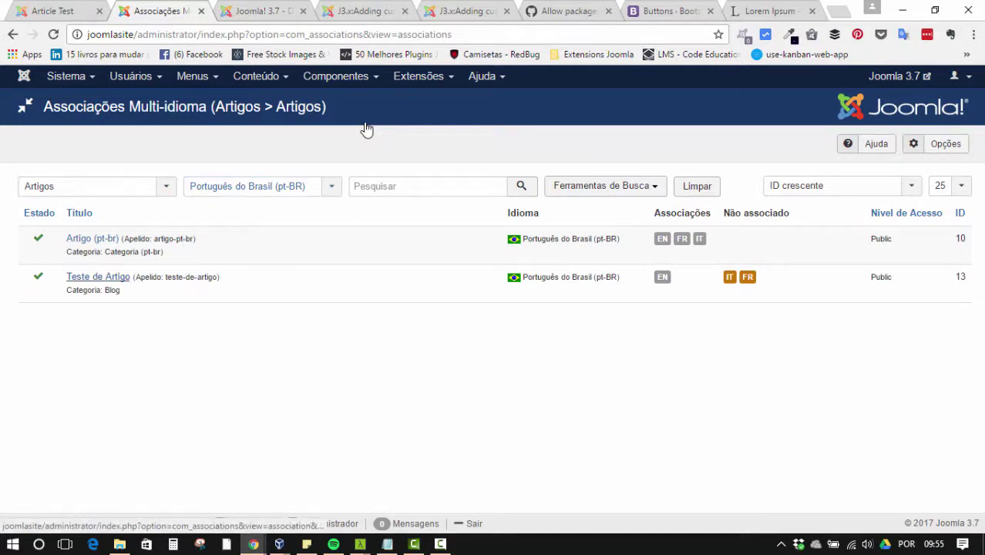
{"action": "key", "text": "Return"}
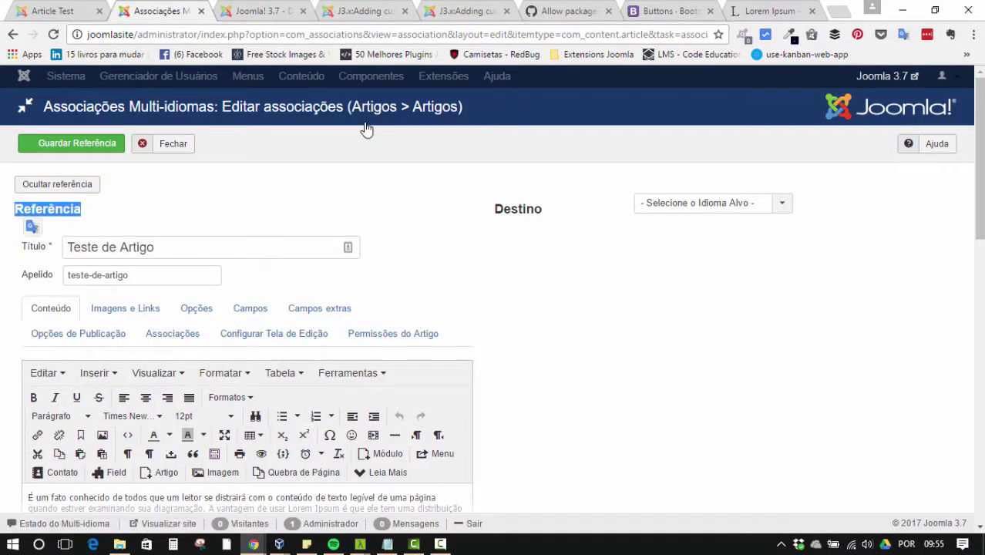
{"action": "scroll", "coordinate": [367, 129], "scroll_direction": "down", "scroll_amount": 10}
{"action": "scroll", "coordinate": [367, 128], "scroll_direction": "up", "scroll_amount": 3}
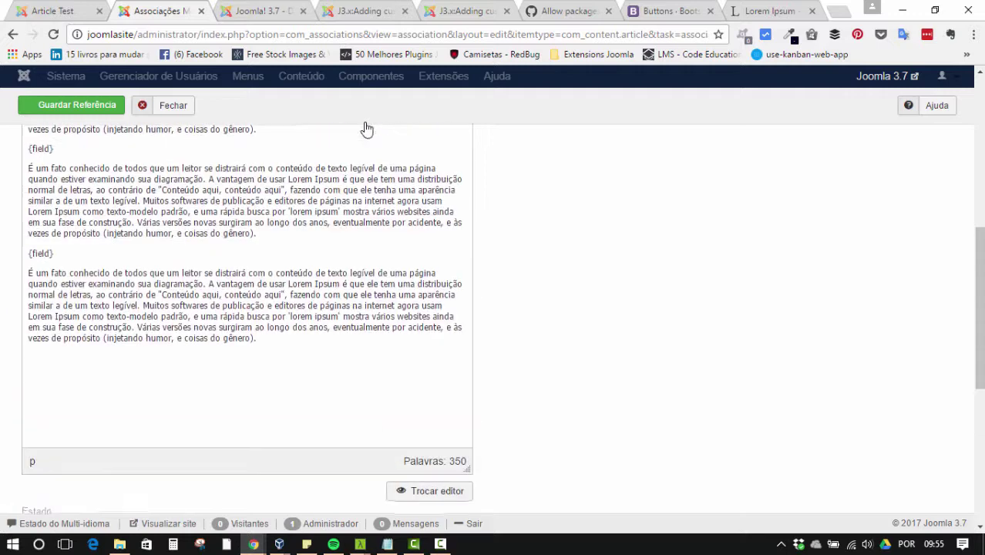
{"action": "scroll", "coordinate": [367, 128], "scroll_direction": "down", "scroll_amount": 5}
{"action": "scroll", "coordinate": [367, 128], "scroll_direction": "up", "scroll_amount": 10}
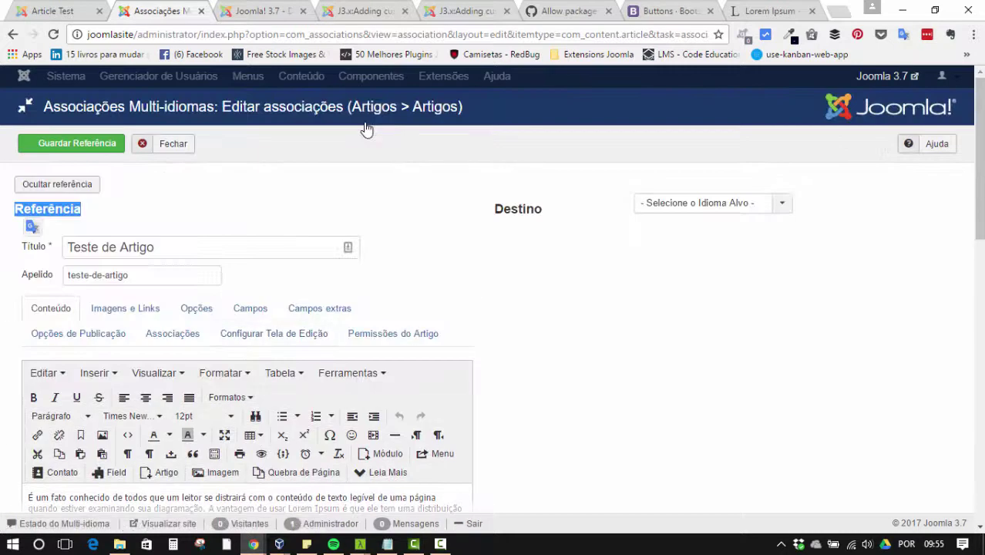
Step: Choose French (FR) as the target language for Teste de Artigo, examine the side-by-side editor and close it without saving
{"action": "key", "text": "Down"}
{"action": "key", "text": "Down"}
{"action": "key", "text": "Down"}
{"action": "key", "text": "Up"}
{"action": "key", "text": "Up"}
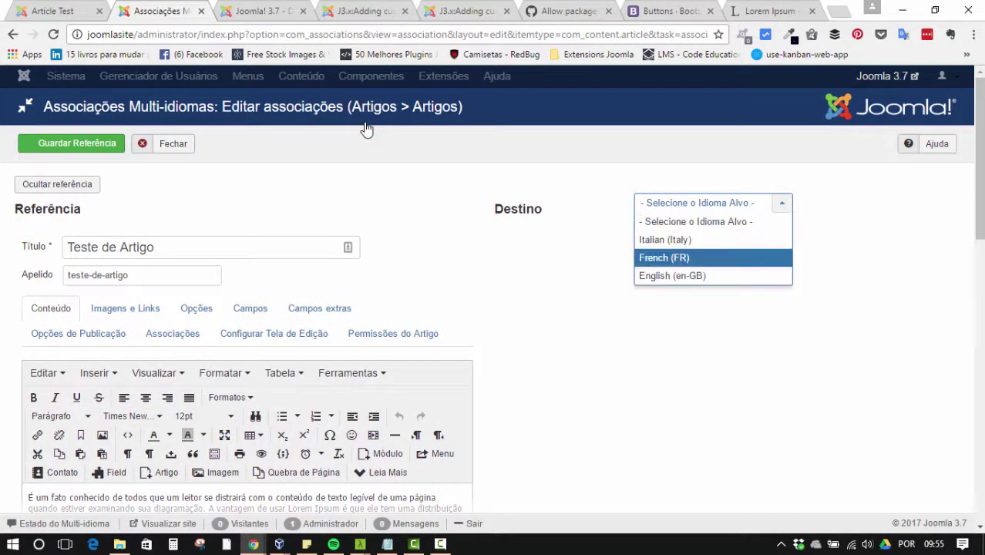
{"action": "key", "text": "Down"}
{"action": "key", "text": "Return"}
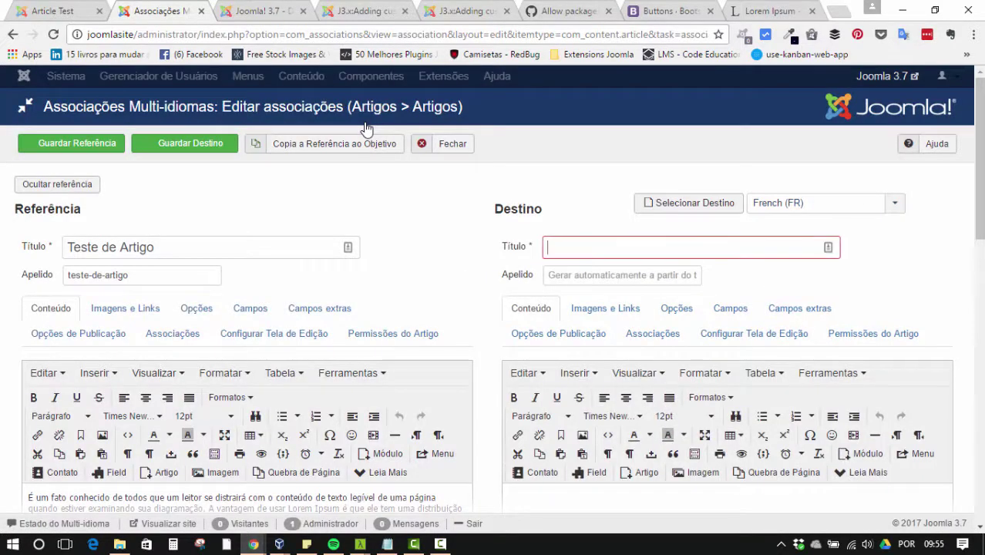
{"action": "scroll", "coordinate": [367, 127], "scroll_direction": "down", "scroll_amount": 1}
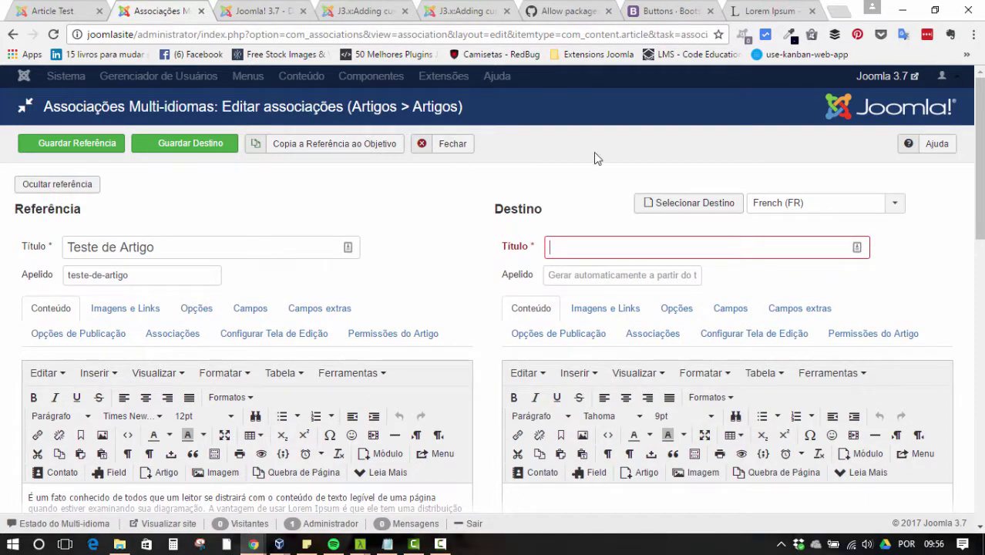
{"action": "left_click", "coordinate": [453, 144]}
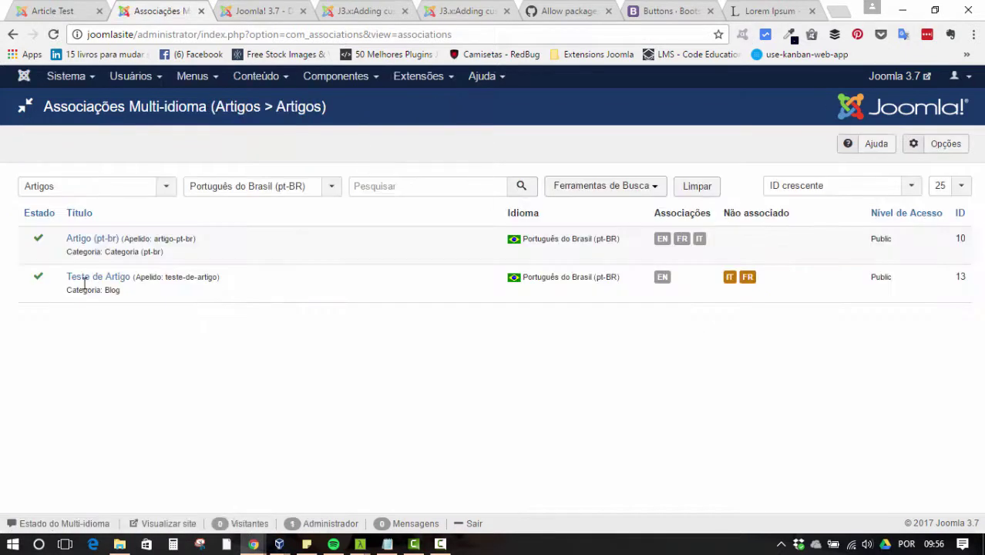
Step: Look through the item types available for associations and examine each article's associated and missing languages, including the Italian one for Teste de Artigo
{"action": "left_click", "coordinate": [169, 187]}
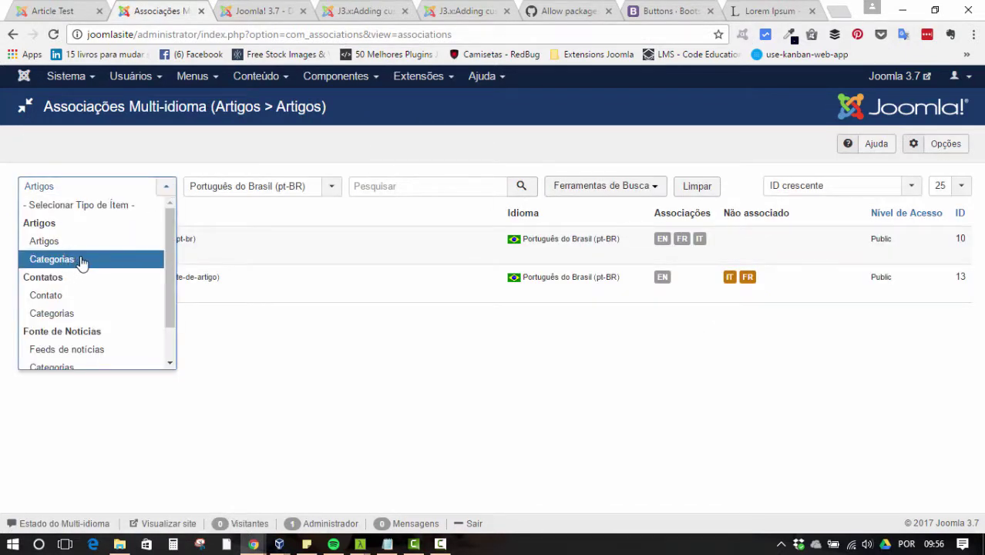
{"action": "scroll", "coordinate": [94, 312], "scroll_direction": "down", "scroll_amount": 1}
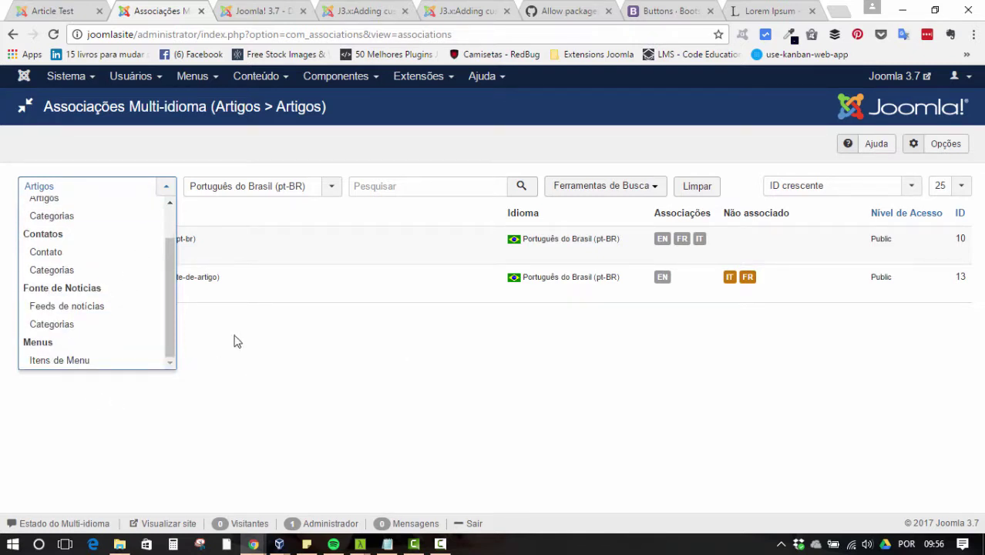
{"action": "left_click", "coordinate": [453, 425]}
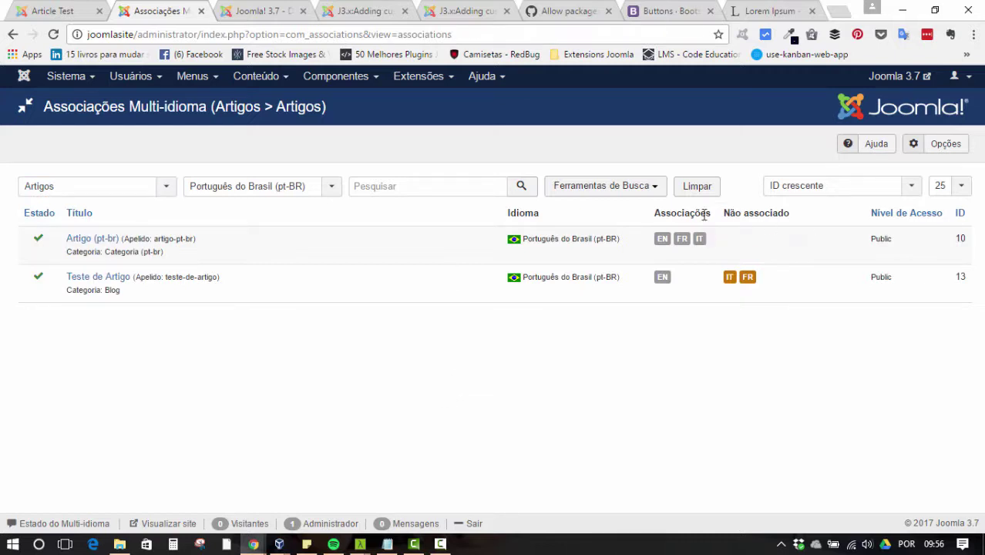
{"action": "left_click_drag", "start_coordinate": [650, 217], "coordinate": [714, 214]}
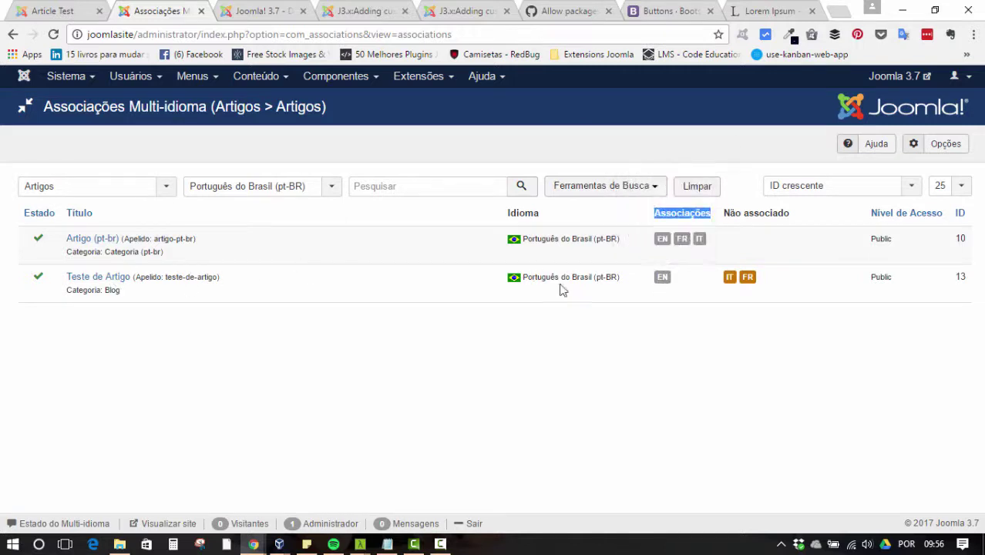
{"action": "left_click_drag", "start_coordinate": [729, 212], "coordinate": [800, 216]}
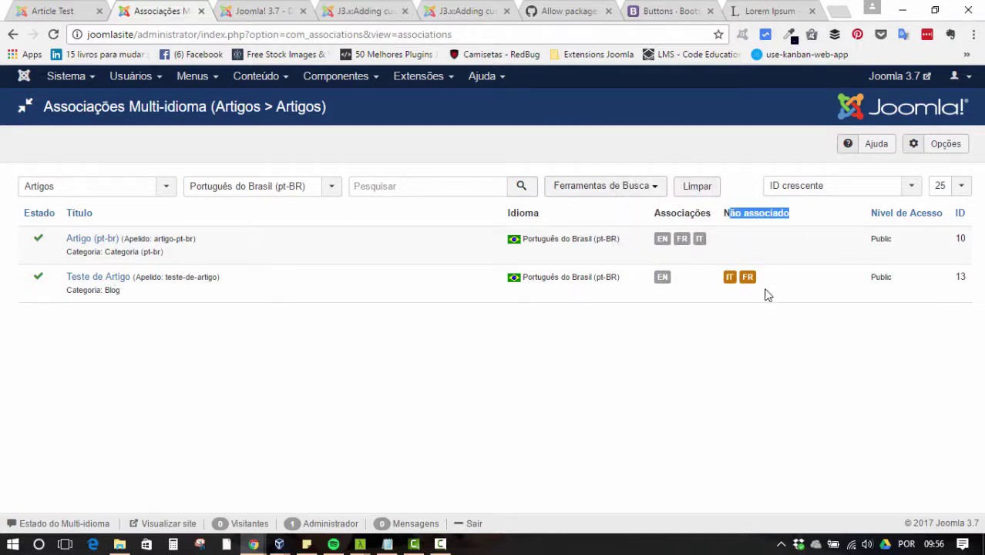
{"action": "left_click", "coordinate": [809, 287]}
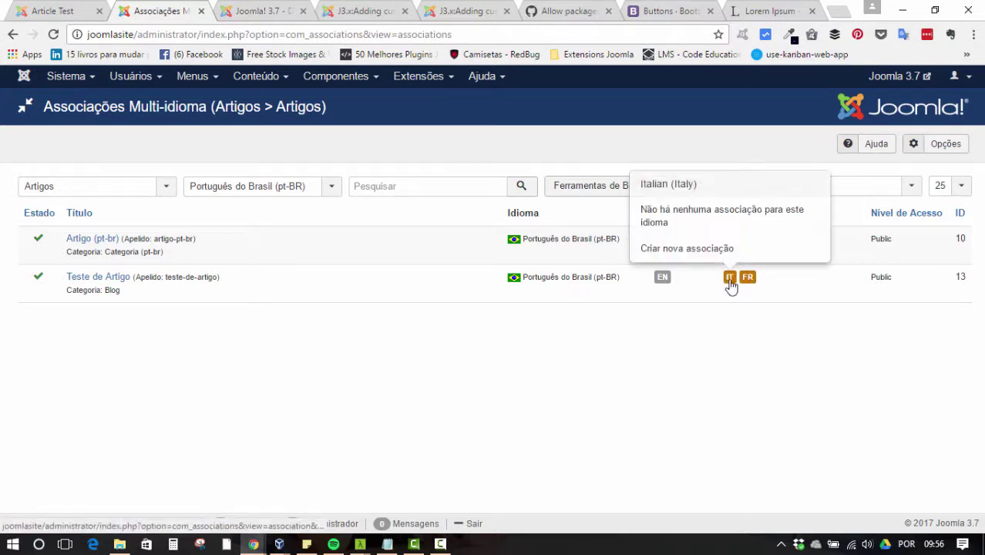
{"action": "mouse_move", "coordinate": [737, 285]}
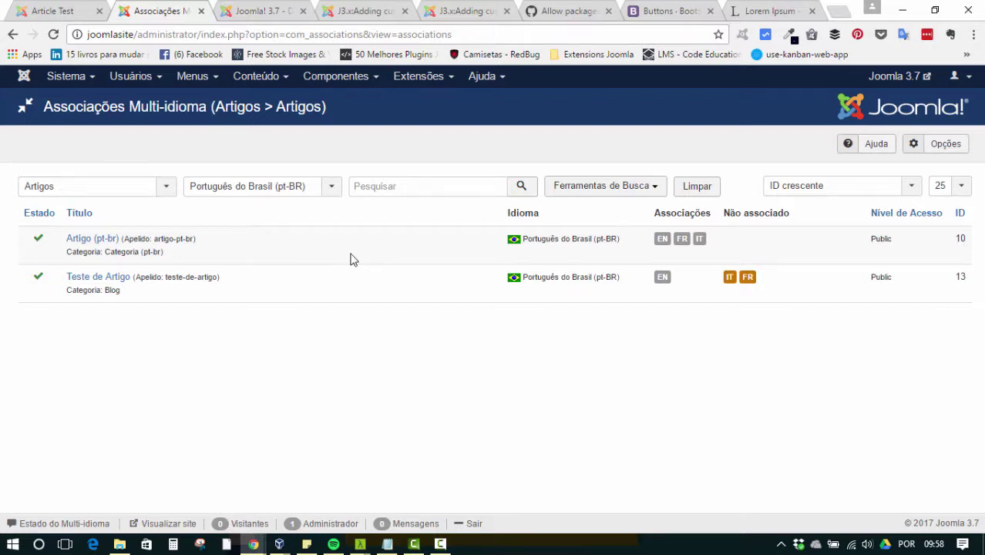
Step: Switch to the joomla.org page about Joomla! 3.7 and open its Easier Workflow section
{"action": "left_click", "coordinate": [257, 8]}
{"action": "scroll", "coordinate": [782, 381], "scroll_direction": "up", "scroll_amount": 8}
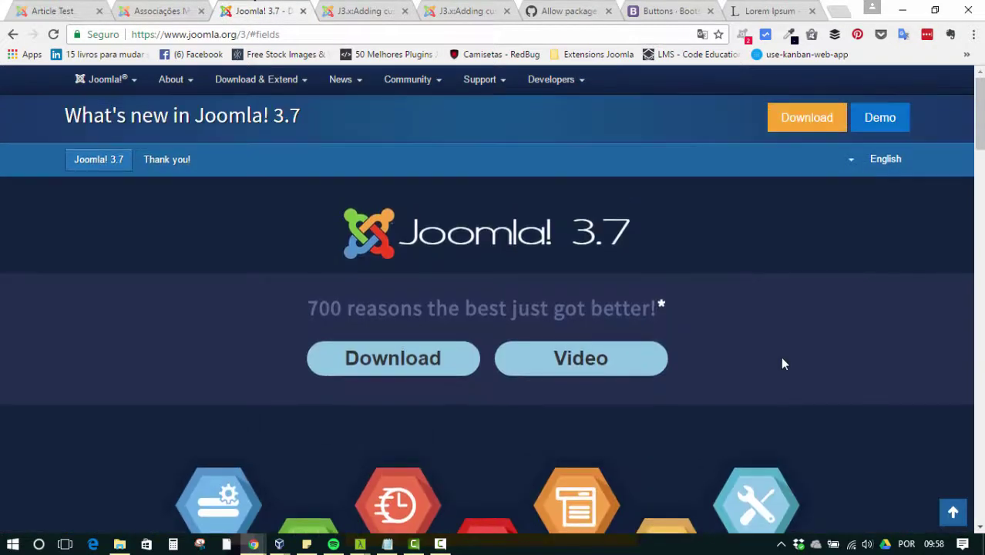
{"action": "scroll", "coordinate": [779, 356], "scroll_direction": "down", "scroll_amount": 2}
{"action": "left_click", "coordinate": [413, 382]}
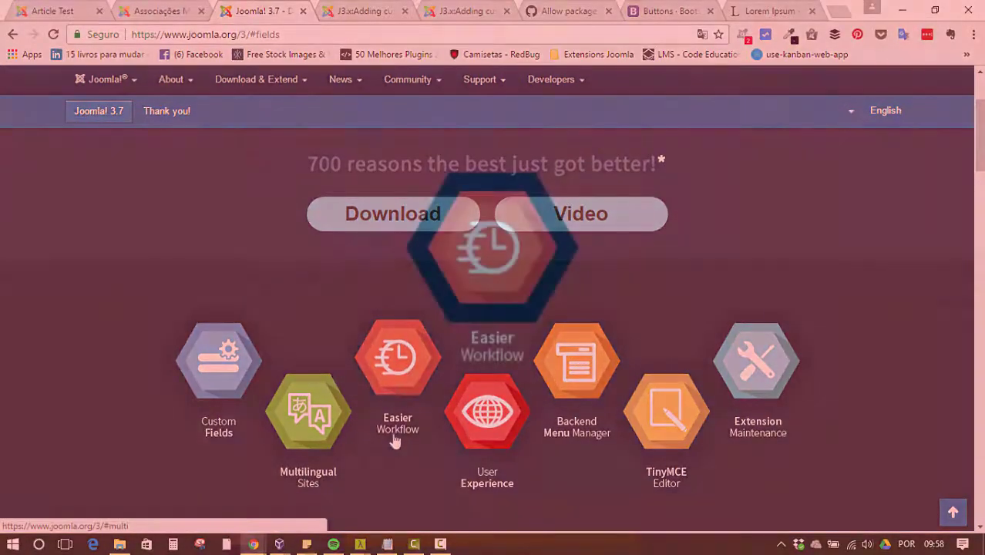
Step: Return to the Joomla administration, look over its main menus and open the Painel de Controle
{"action": "left_click", "coordinate": [187, 6]}
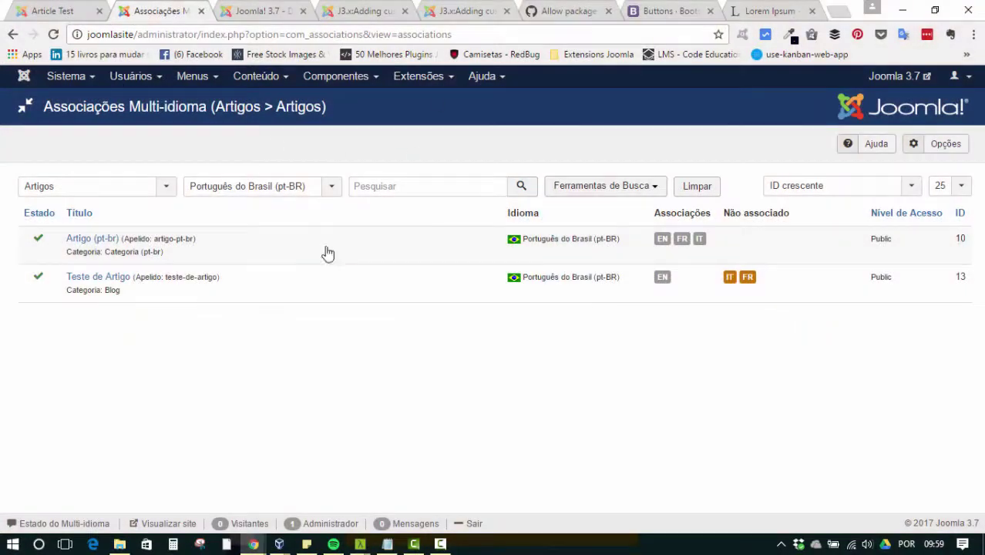
{"action": "left_click", "coordinate": [138, 79]}
{"action": "mouse_move", "coordinate": [187, 81]}
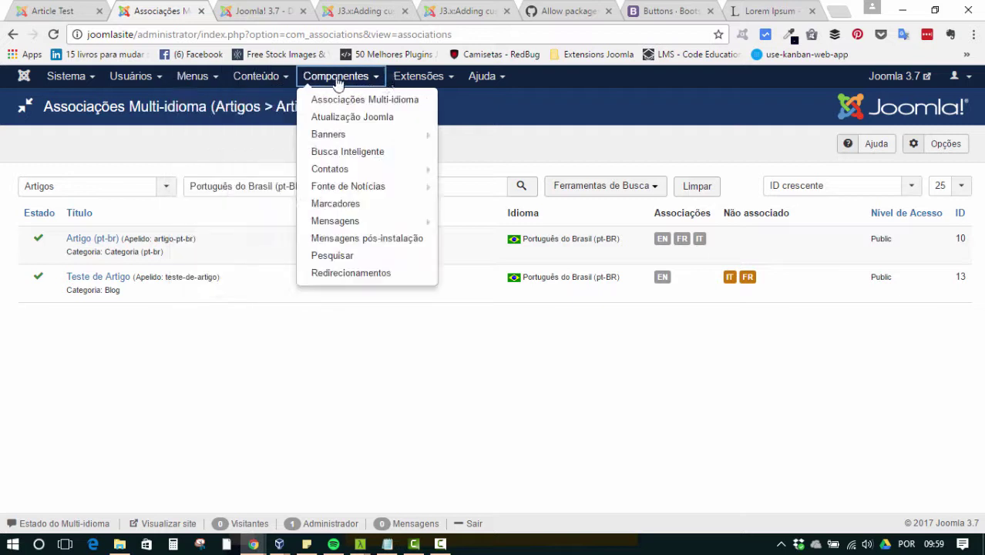
{"action": "mouse_move", "coordinate": [282, 76]}
{"action": "mouse_move", "coordinate": [68, 77]}
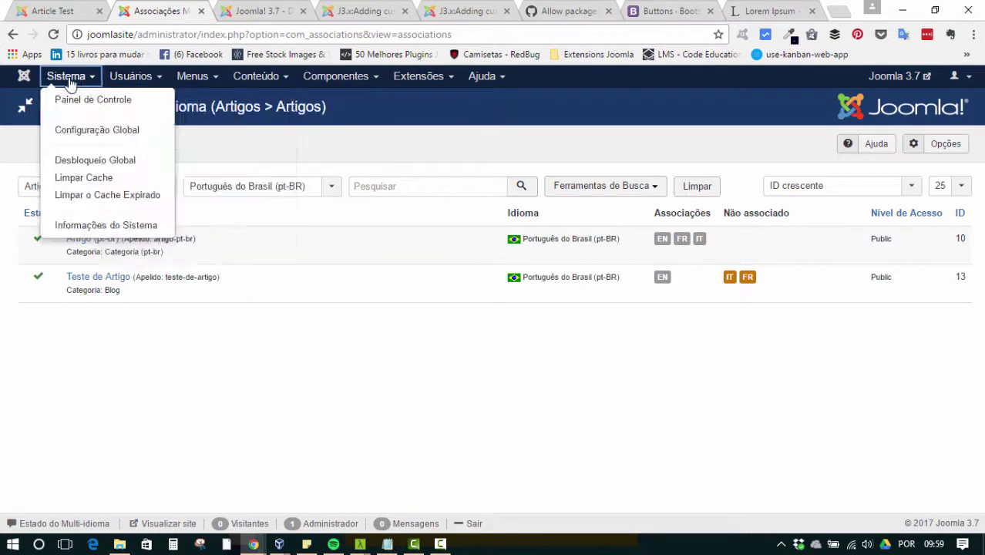
{"action": "left_click", "coordinate": [121, 113]}
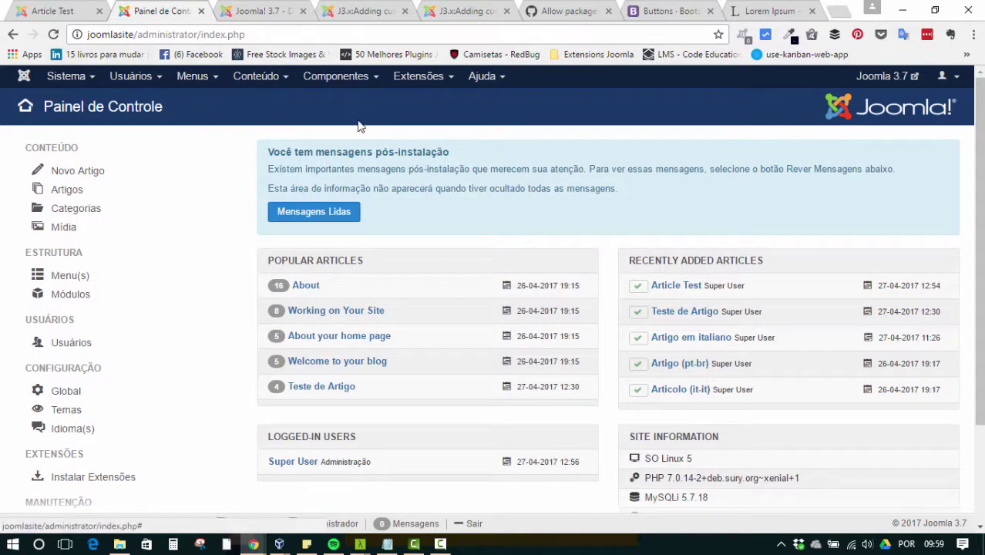
Step: Start a new menu item in the Main Menu and enter the title "Artigo de Teste"
{"action": "left_click", "coordinate": [201, 80]}
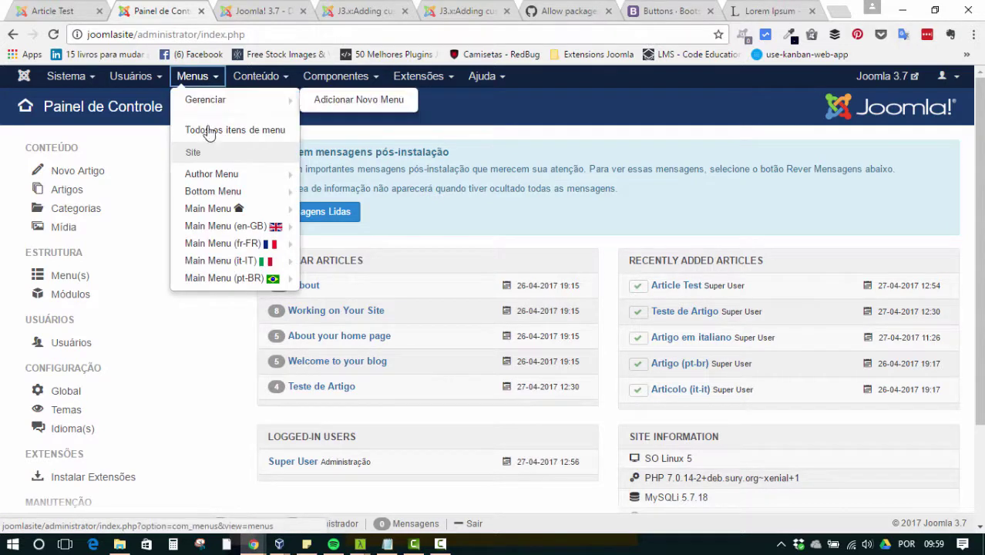
{"action": "mouse_move", "coordinate": [219, 171]}
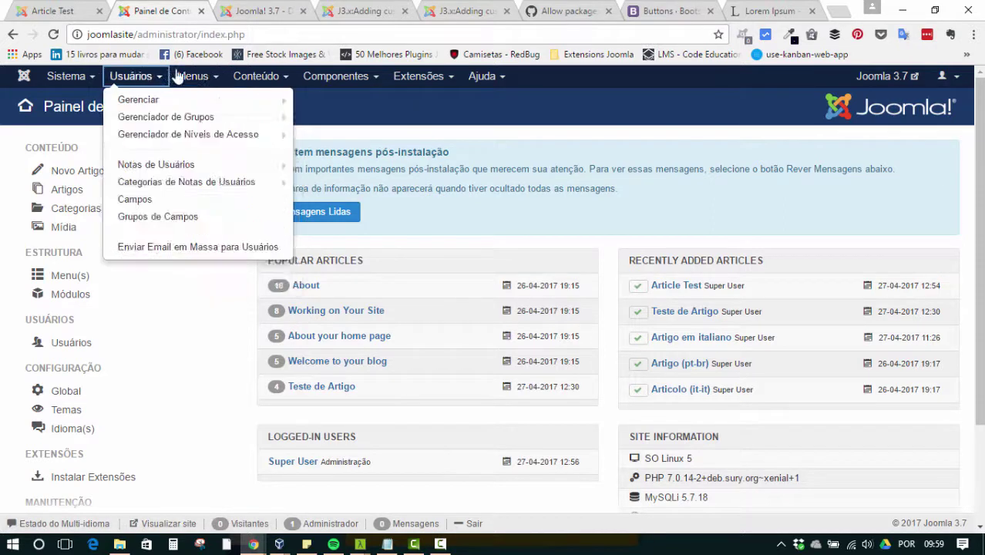
{"action": "mouse_move", "coordinate": [229, 106]}
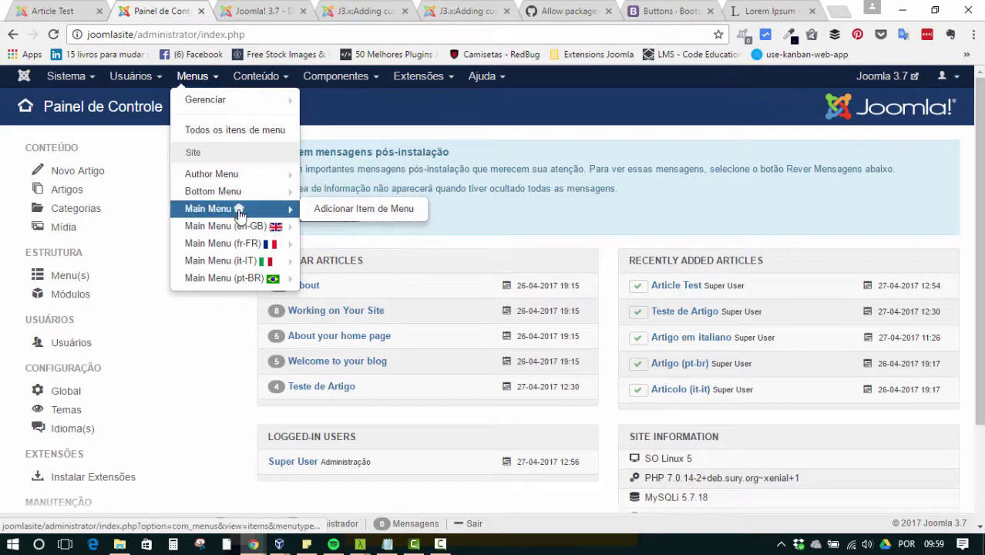
{"action": "left_click", "coordinate": [235, 208]}
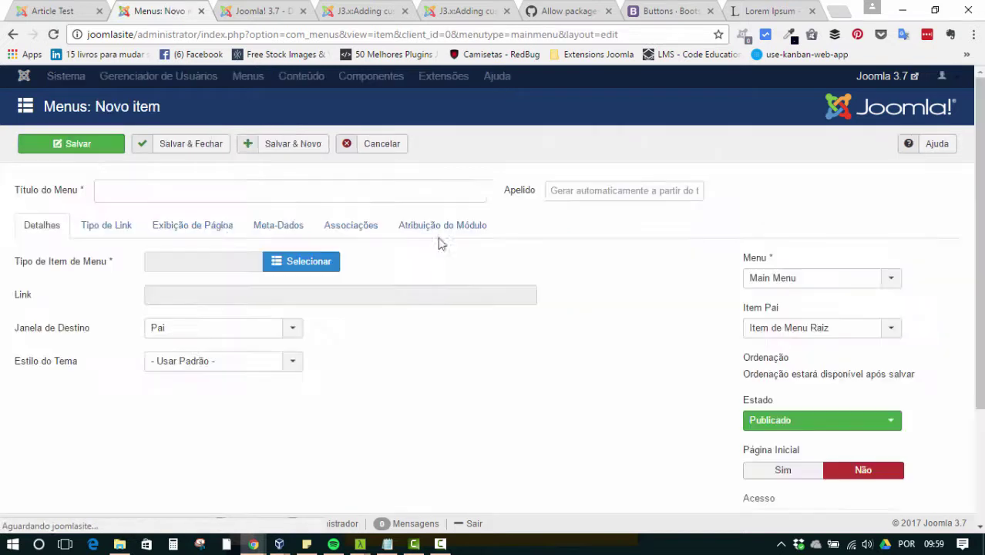
{"action": "type", "text": "Arti"}
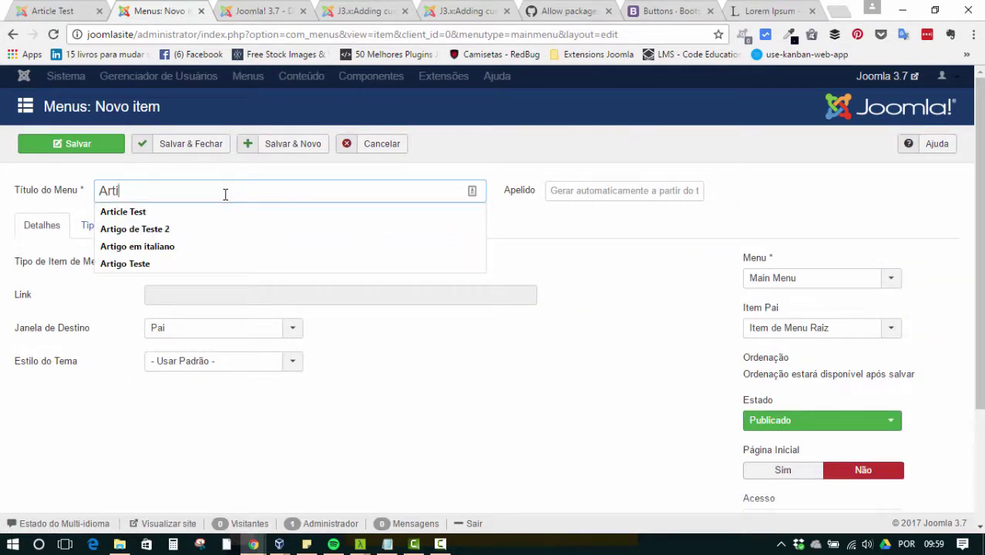
{"action": "type", "text": "go de Teste"}
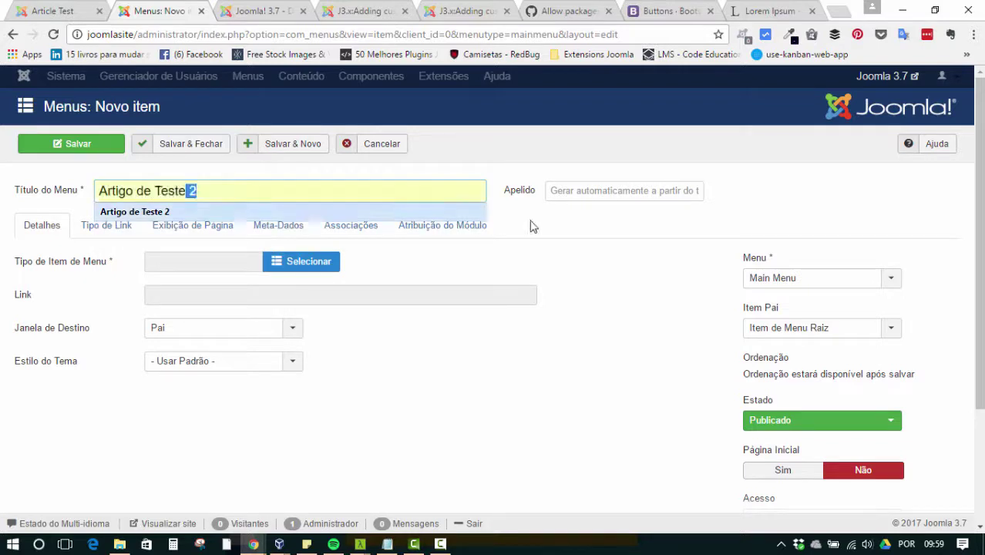
Step: Set the new menu item's type to Artigo Específico from the Artigos group
{"action": "left_click", "coordinate": [563, 266]}
{"action": "mouse_move", "coordinate": [22, 271]}
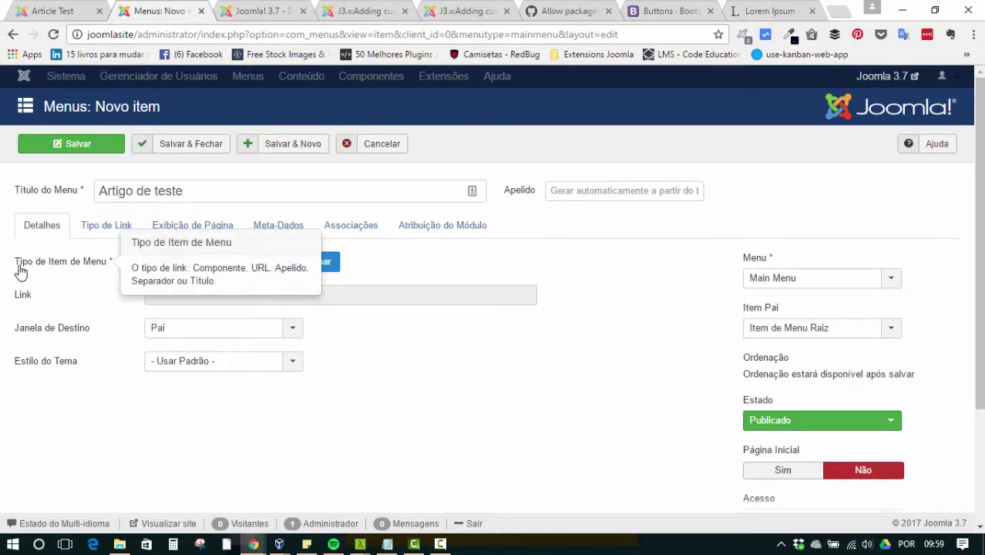
{"action": "left_click", "coordinate": [316, 264]}
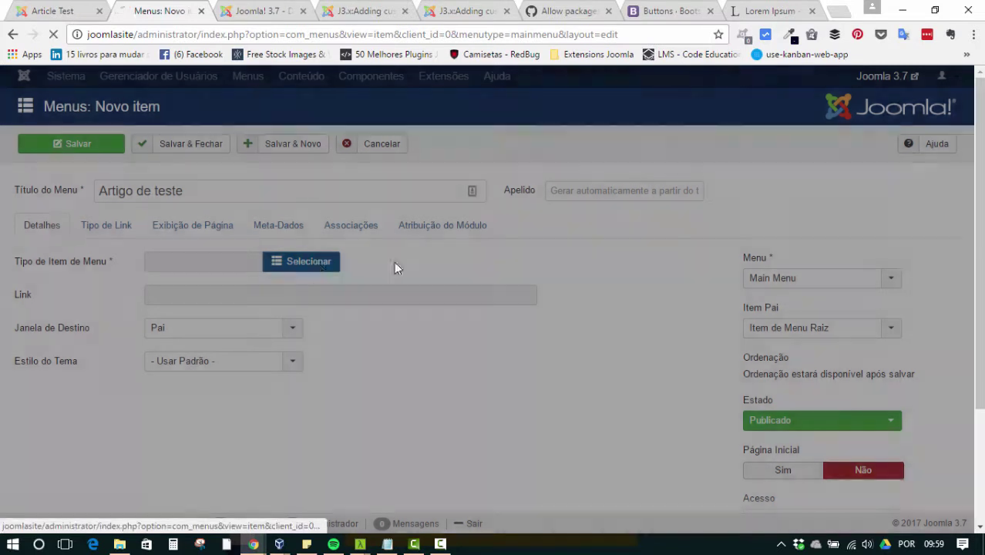
{"action": "left_click", "coordinate": [158, 150]}
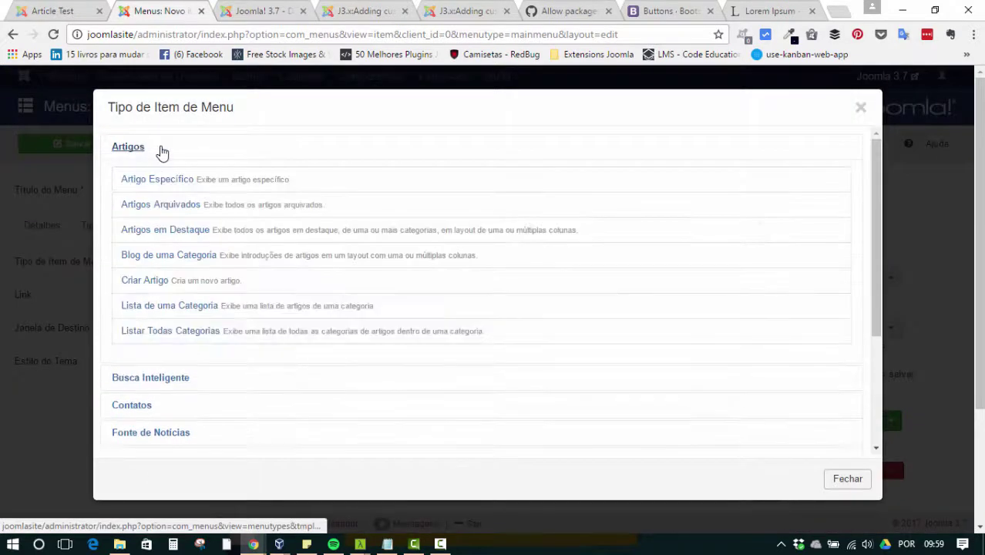
{"action": "left_click", "coordinate": [158, 182]}
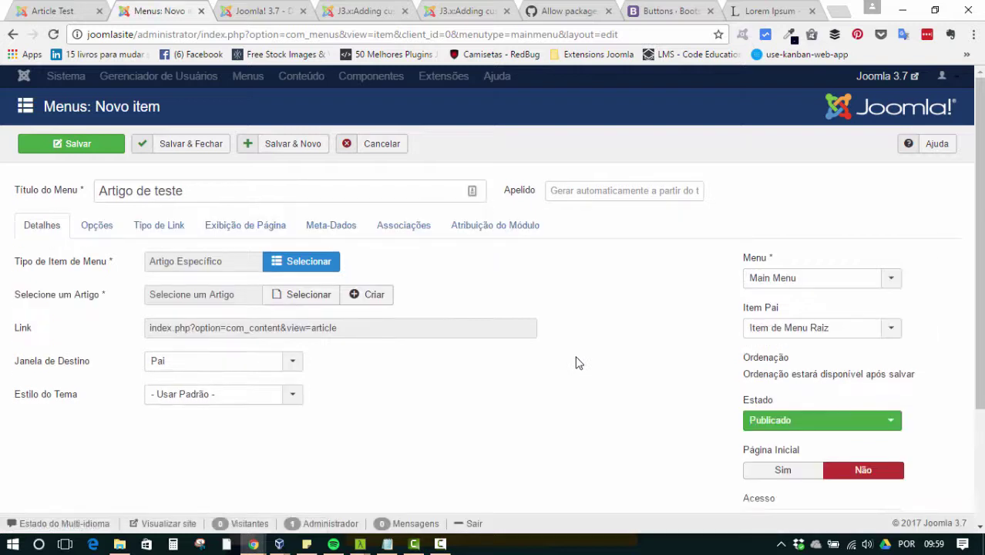
Step: Create a new article from within the menu item, titled "Artigo de Teste 3", with the body text "klafjsd kfajklsdjf klasdjf"
{"action": "left_click_drag", "start_coordinate": [304, 295], "coordinate": [198, 319]}
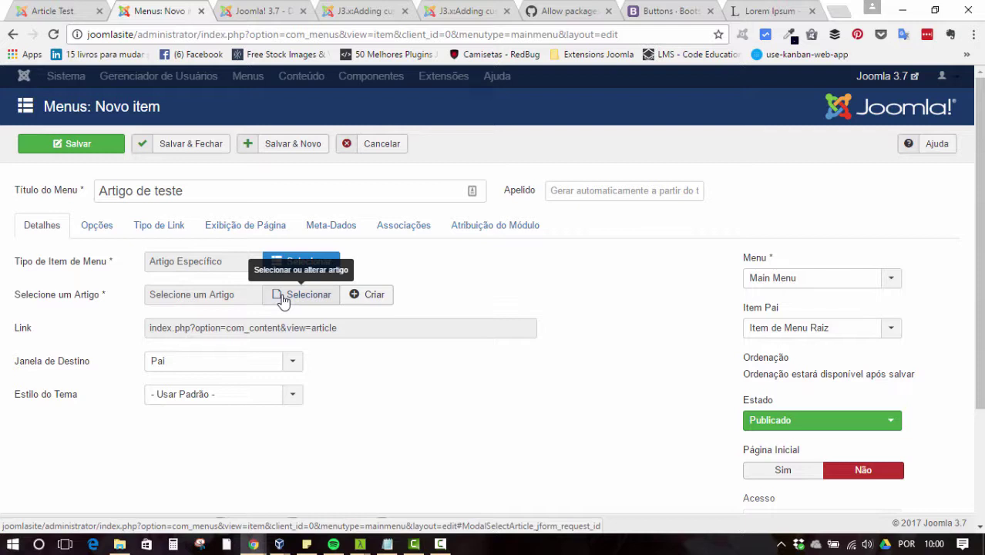
{"action": "left_click", "coordinate": [366, 296]}
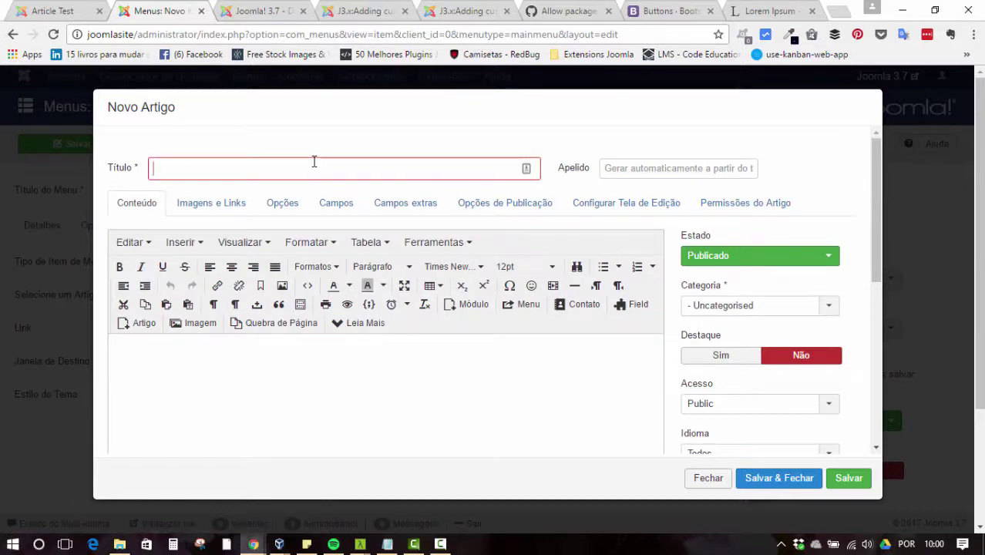
{"action": "type", "text": "Artigo de"}
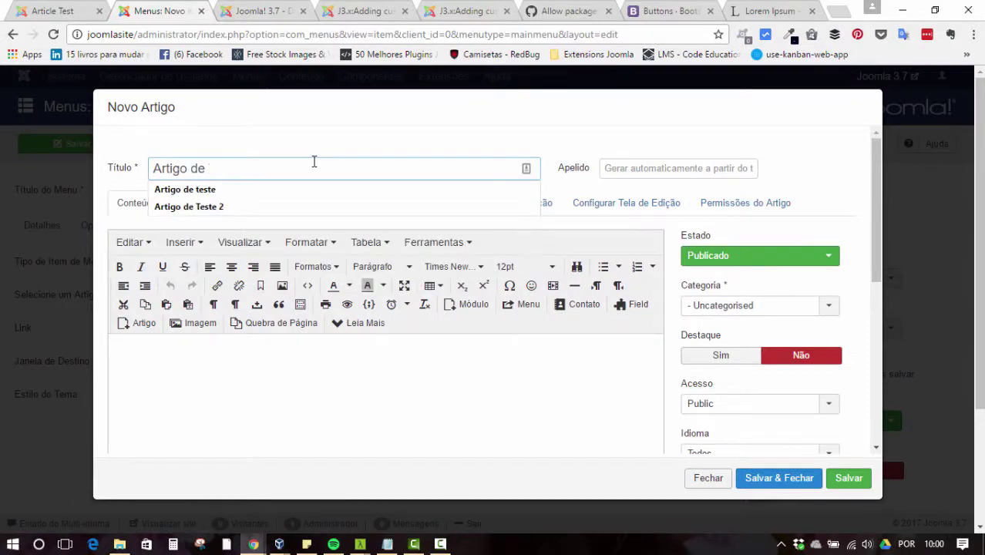
{"action": "type", "text": " Teste 3"}
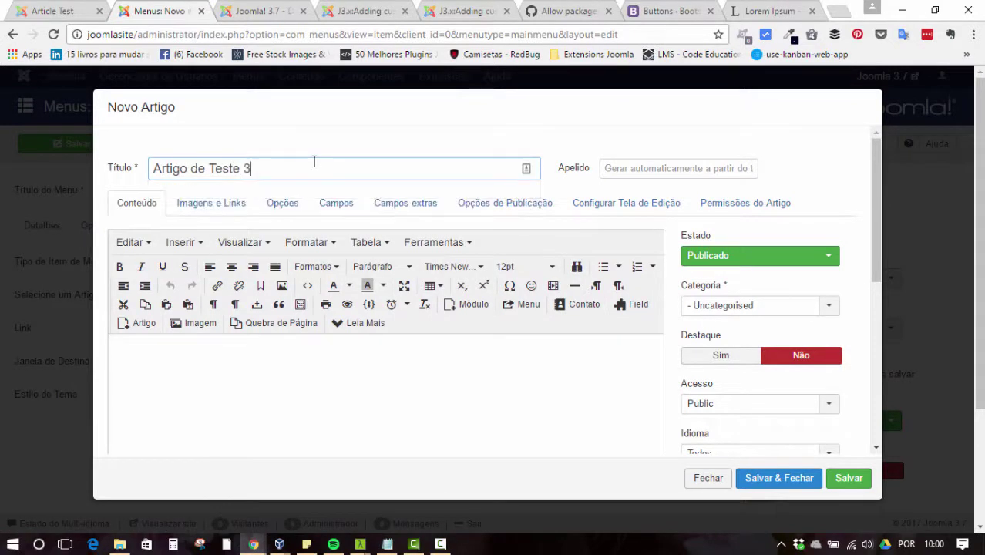
{"action": "left_click", "coordinate": [312, 414]}
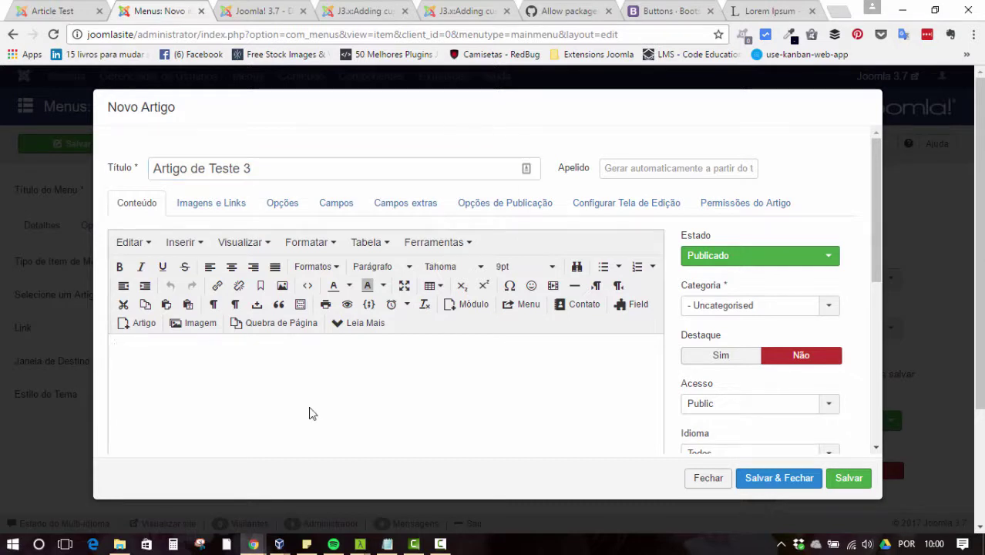
{"action": "type", "text": "klafjsd kfajklsdjf klasdjf"}
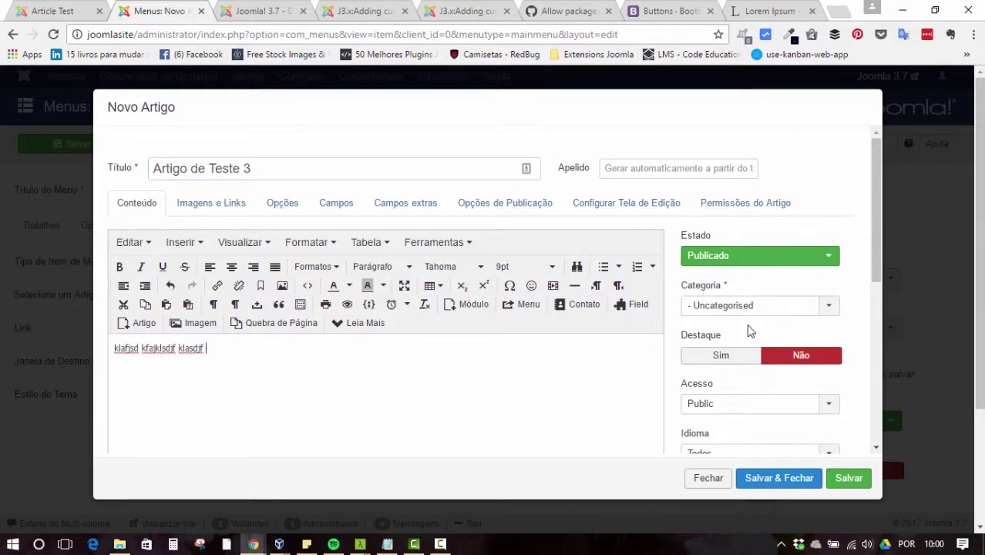
Step: Assign the article to a new category named "Categoria de teste" and save and close the article
{"action": "left_click", "coordinate": [773, 307]}
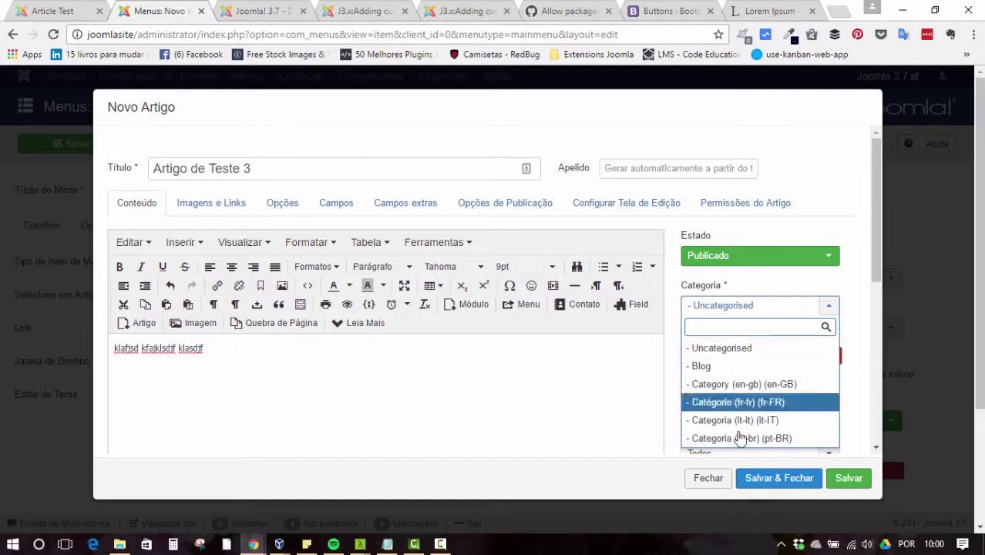
{"action": "type", "text": "C"}
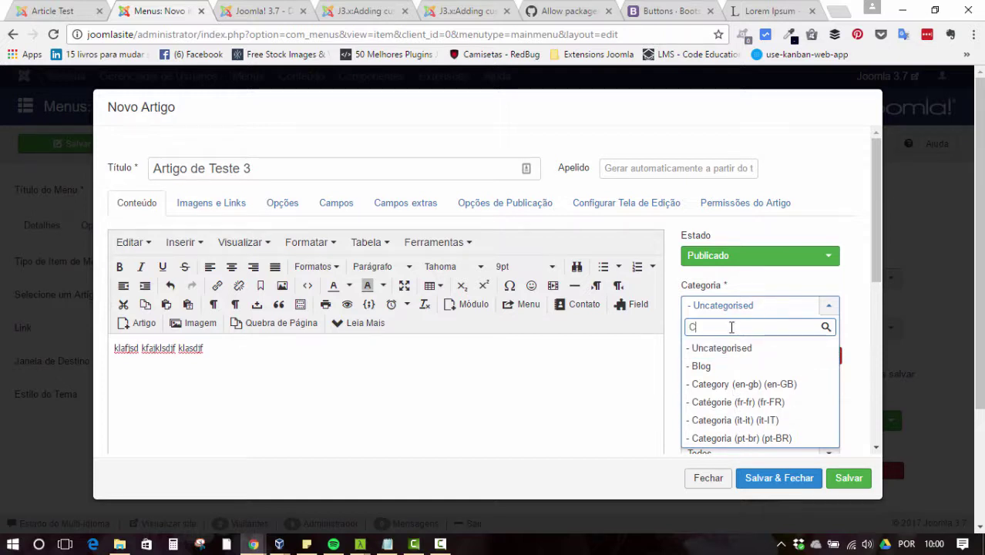
{"action": "type", "text": "ategoria"}
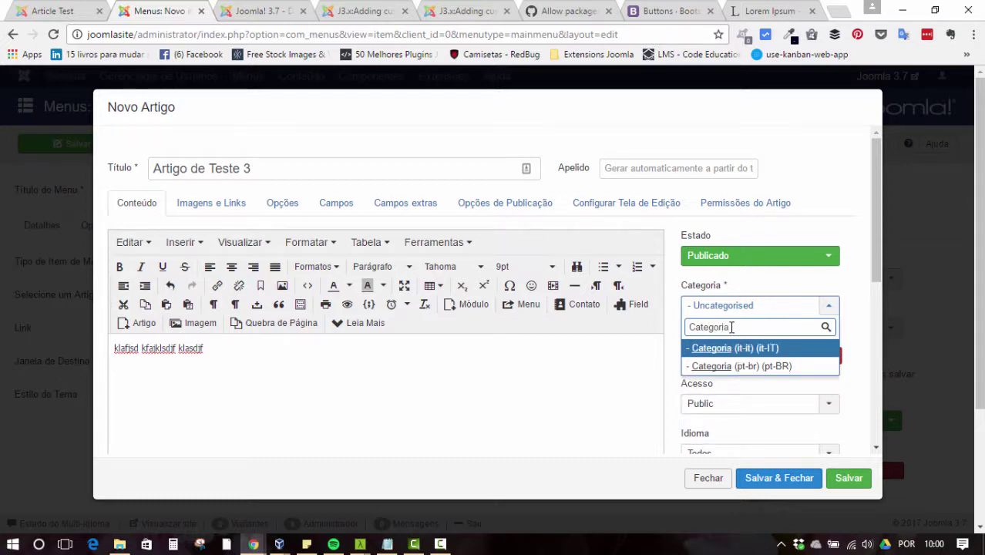
{"action": "type", "text": " de teste"}
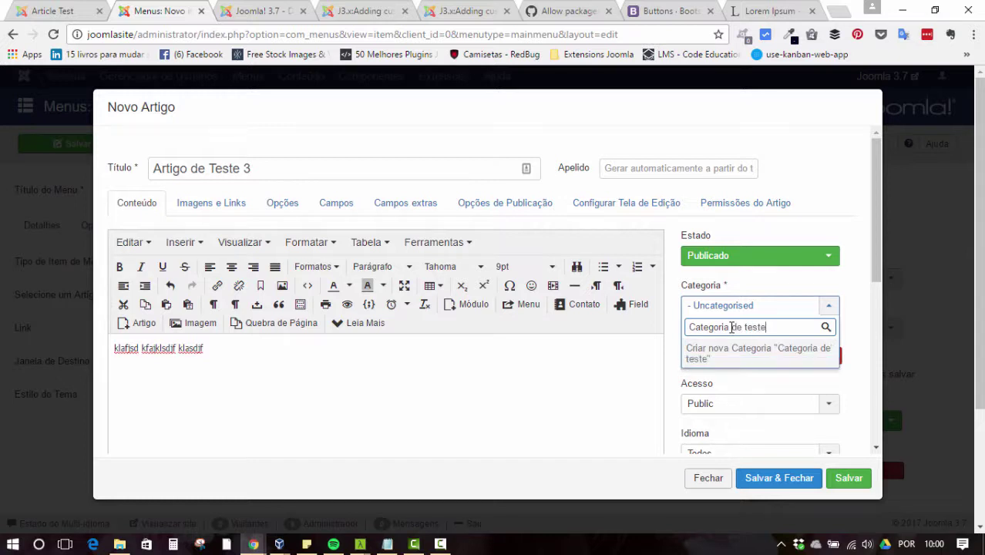
{"action": "type", "text": "s"}
{"action": "key", "text": "BackSpace"}
{"action": "key", "text": "BackSpace"}
{"action": "key", "text": "BackSpace"}
{"action": "key", "text": "BackSpace"}
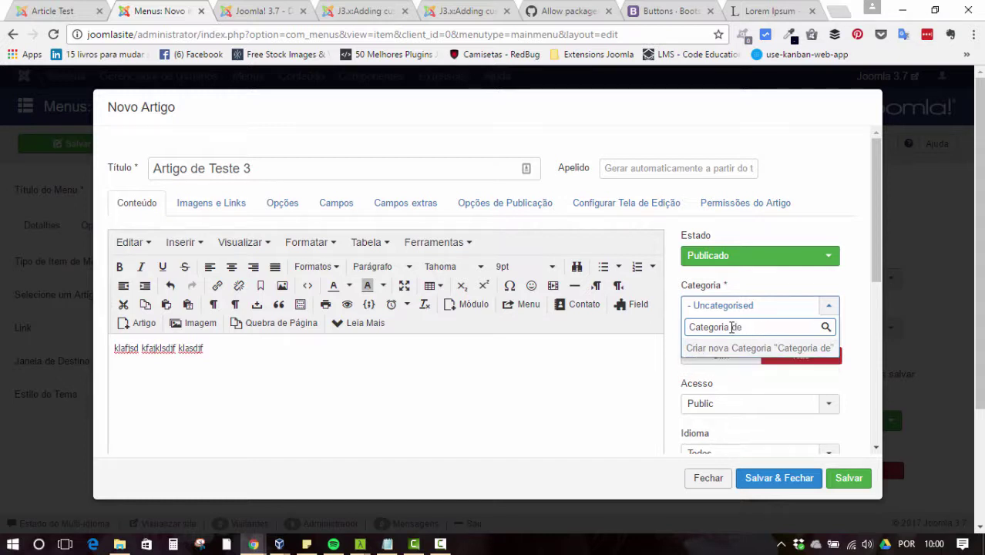
{"action": "type", "text": "teste"}
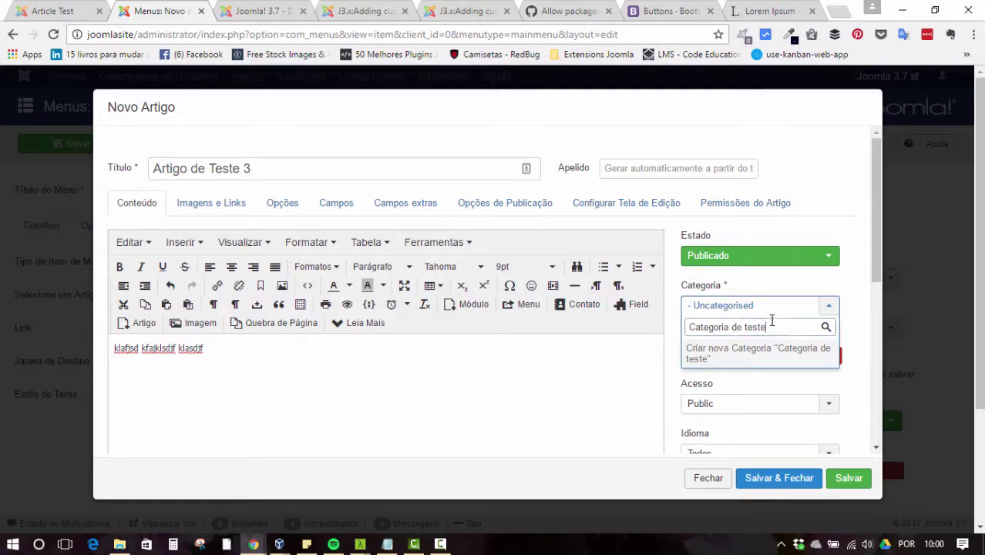
{"action": "key", "text": "Return"}
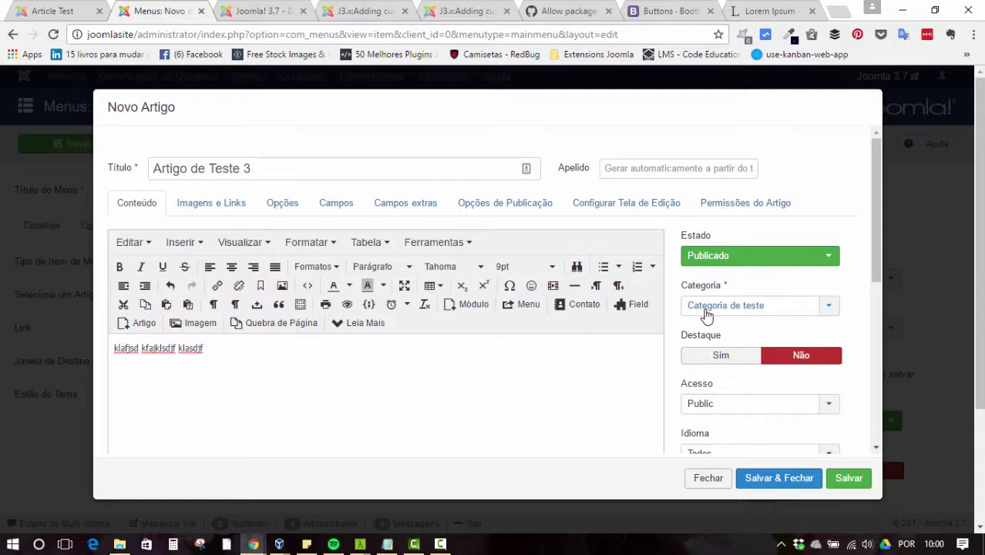
{"action": "left_click", "coordinate": [783, 478]}
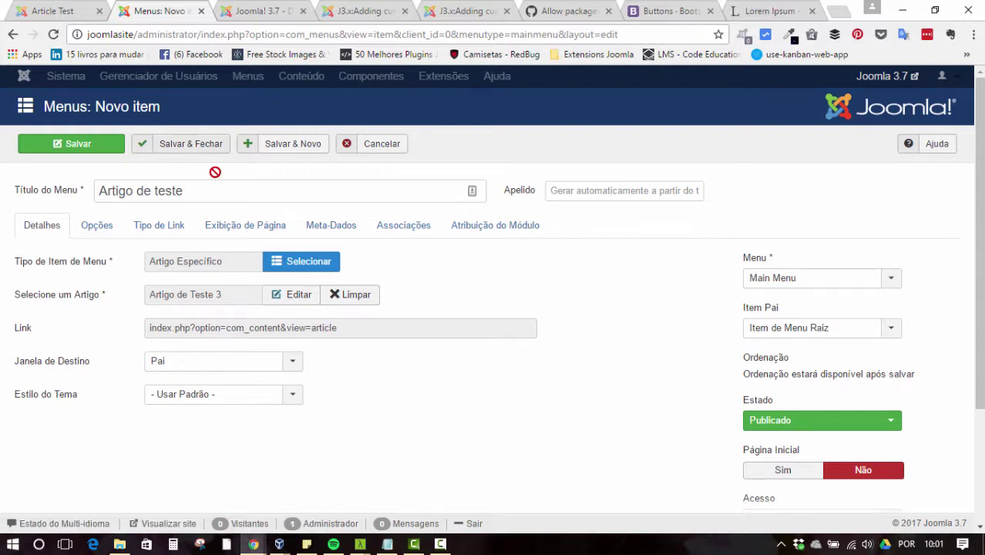
Step: Save and close the menu item, and check the article's title and category on the refreshed site's Artigo de teste page
{"action": "left_click", "coordinate": [209, 147]}
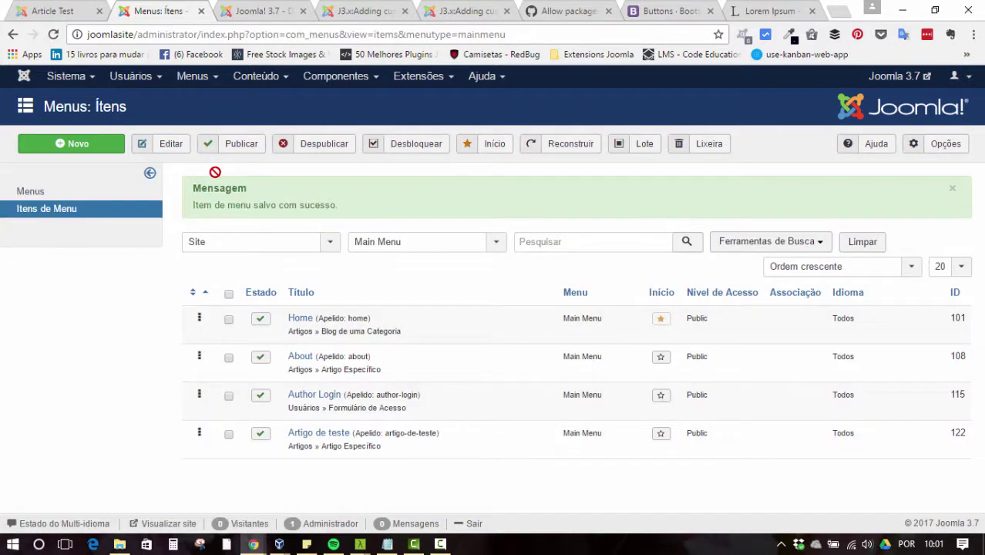
{"action": "left_click", "coordinate": [49, 11]}
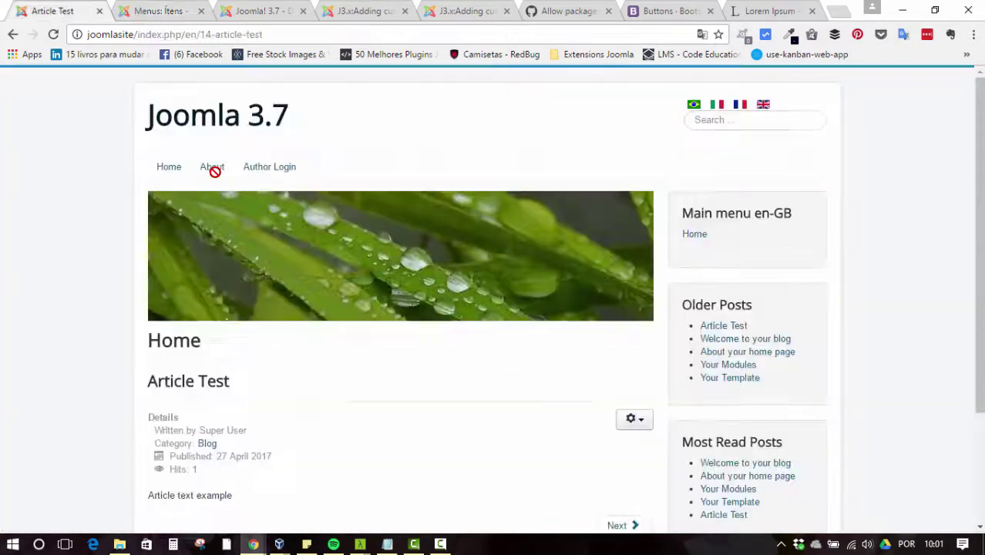
{"action": "key", "text": "F5"}
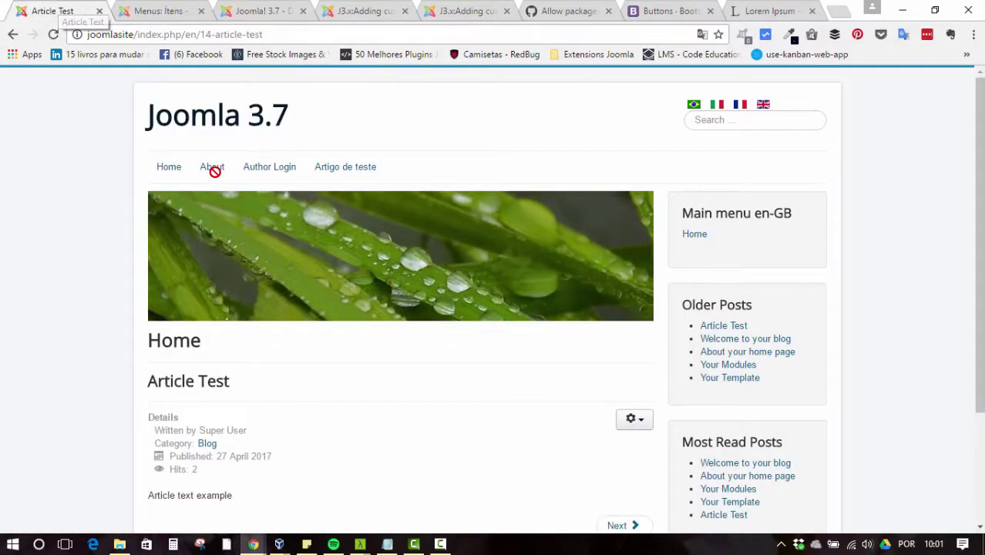
{"action": "key", "text": "Return"}
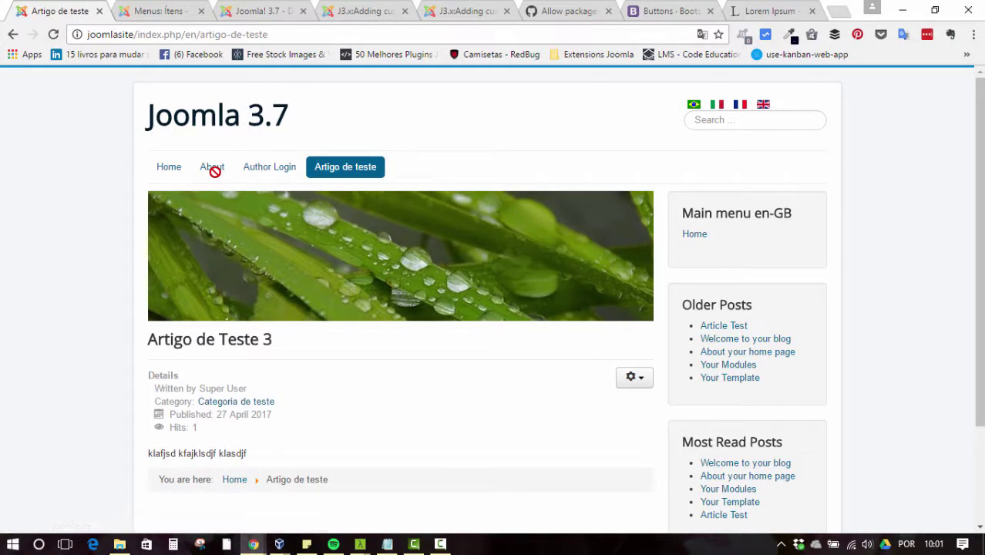
{"action": "left_click_drag", "start_coordinate": [148, 339], "coordinate": [272, 339]}
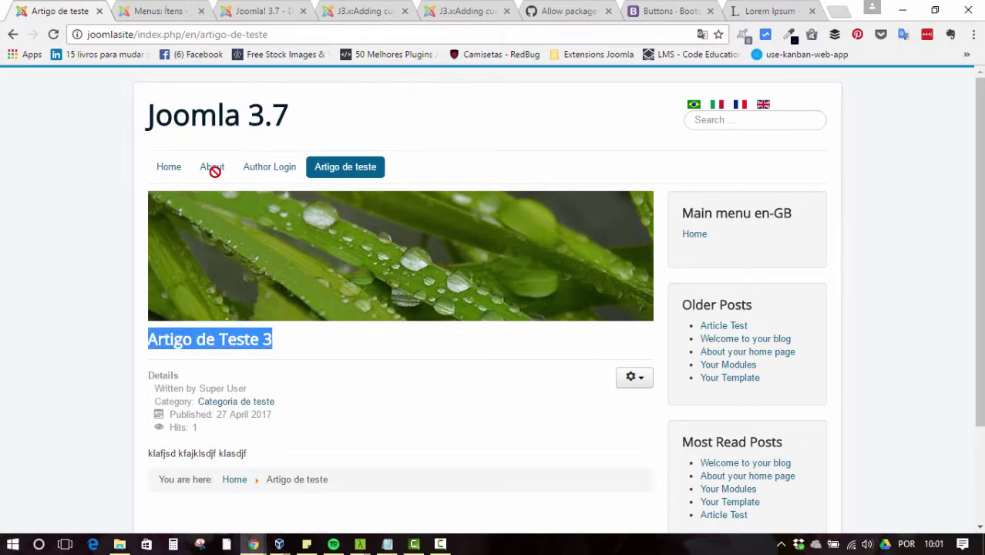
{"action": "left_click_drag", "start_coordinate": [274, 401], "coordinate": [198, 401]}
{"action": "left_click", "coordinate": [309, 401]}
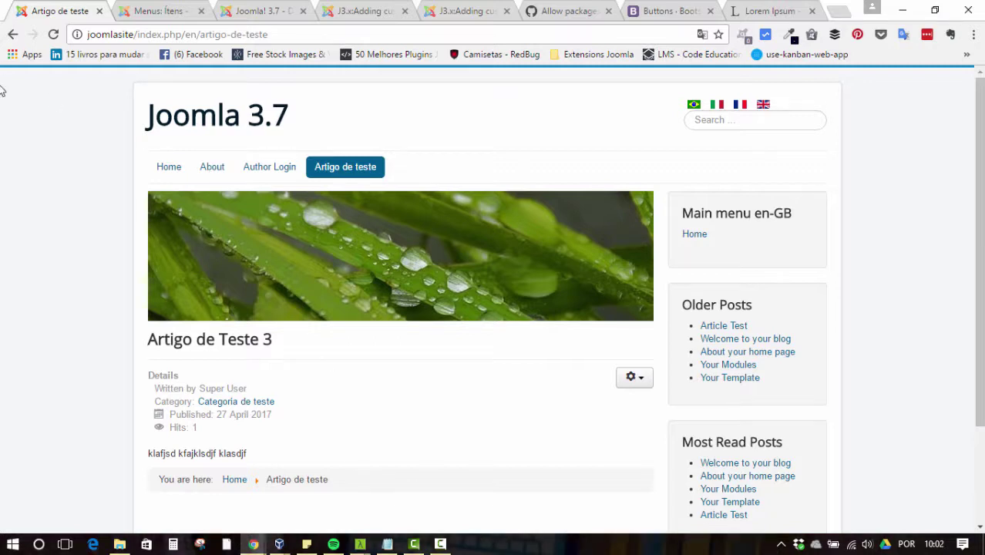
Step: Switch to the joomla.org page about Joomla! 3.7 and open its User Experience section
{"action": "left_click", "coordinate": [176, 7]}
{"action": "left_click", "coordinate": [305, 7]}
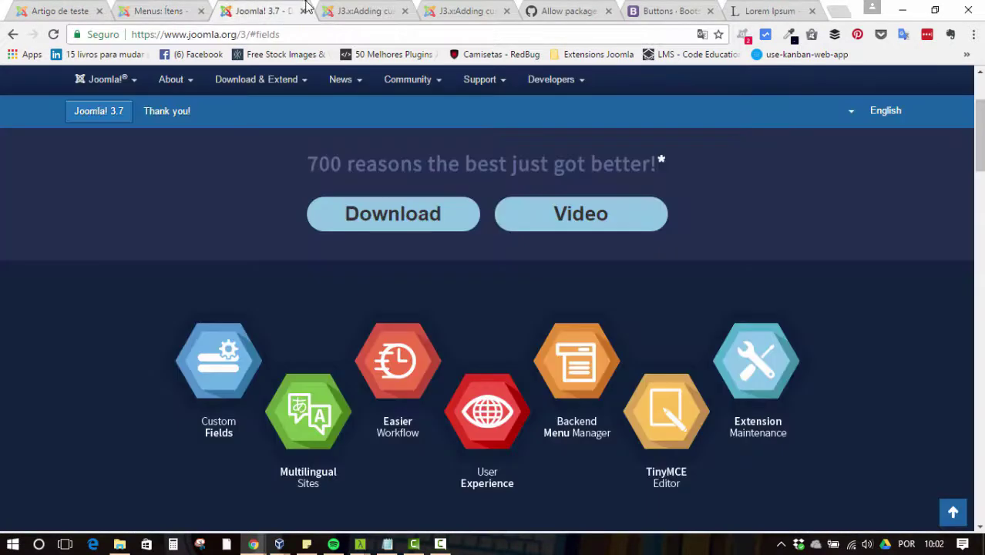
{"action": "left_click", "coordinate": [508, 453]}
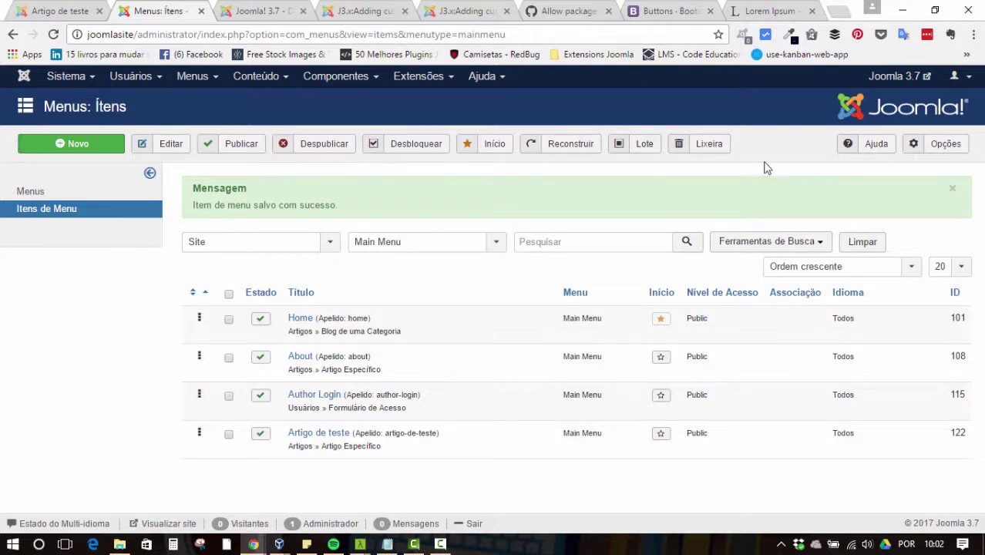
Step: Look at the administration's Conteúdo menu and Bootstrap's Buttons documentation, and return to the Joomla menu items list
{"action": "left_click", "coordinate": [265, 82]}
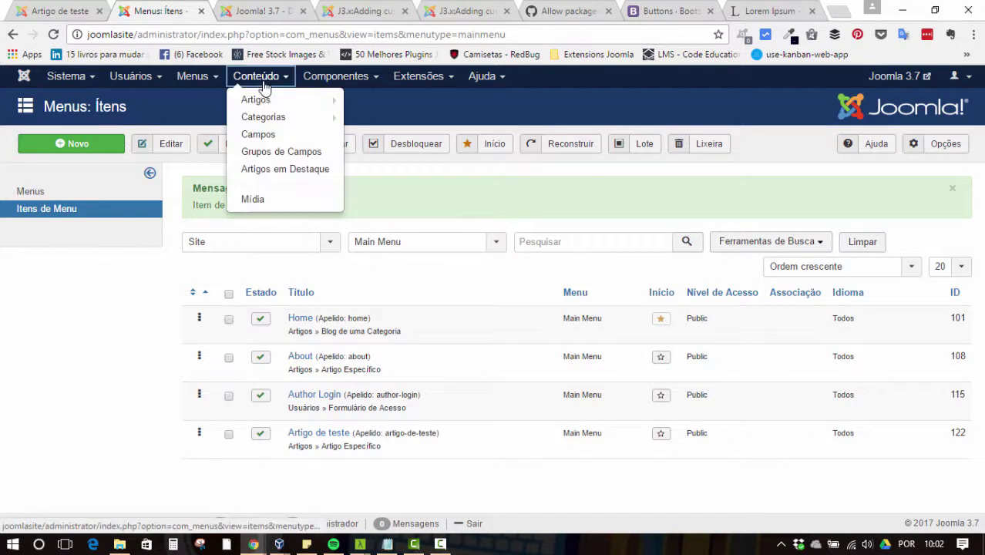
{"action": "left_click", "coordinate": [667, 11]}
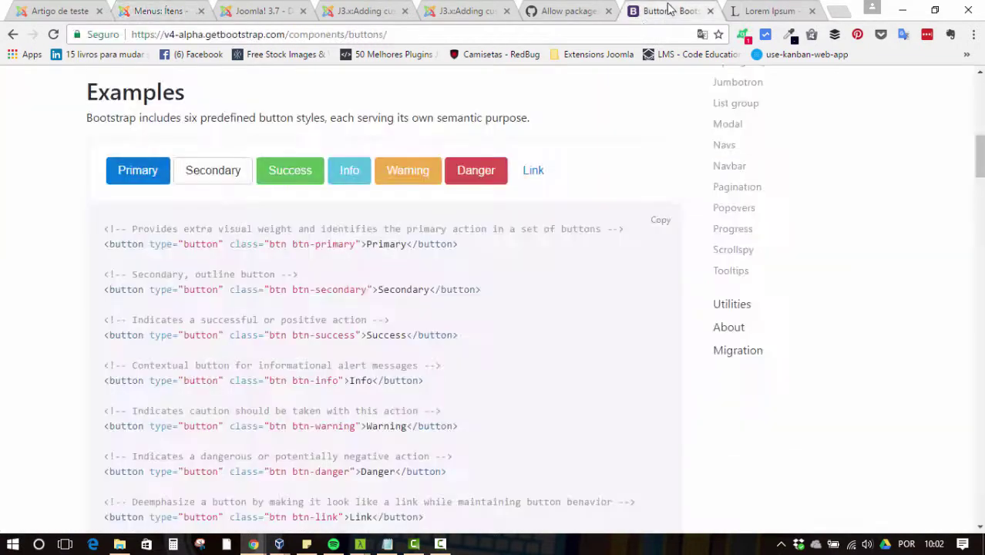
{"action": "scroll", "coordinate": [668, 200], "scroll_direction": "up", "scroll_amount": 8}
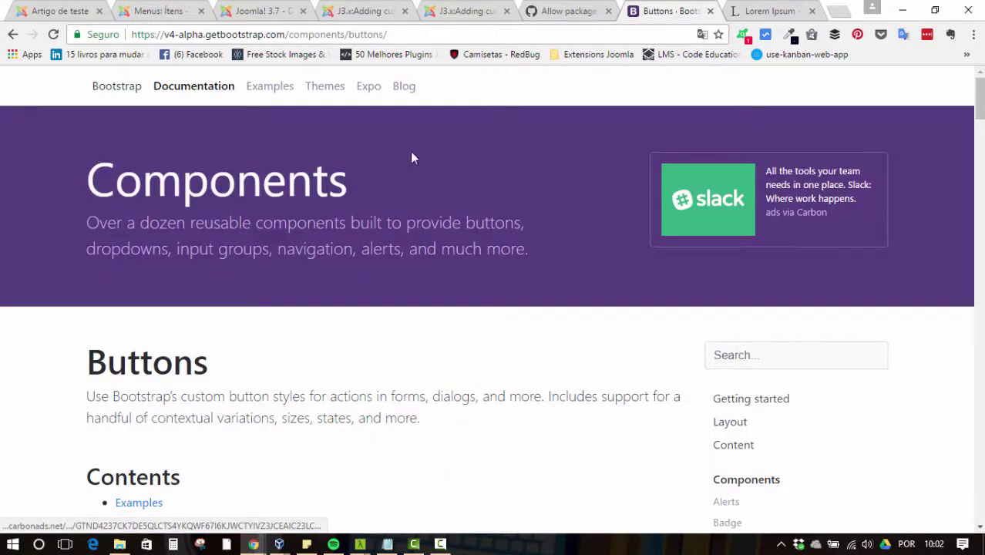
{"action": "scroll", "coordinate": [544, 134], "scroll_direction": "down", "scroll_amount": 5}
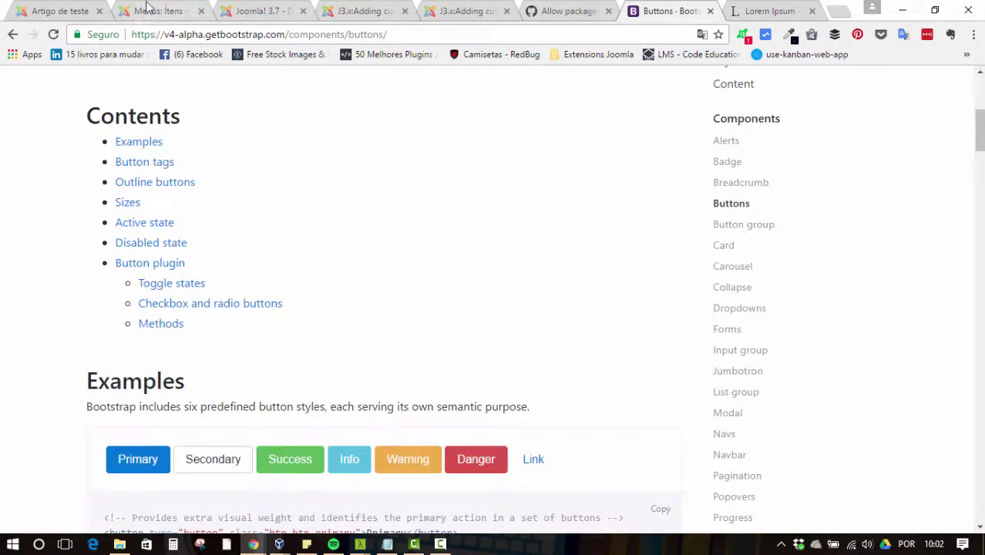
{"action": "left_click", "coordinate": [77, 10]}
{"action": "left_click", "coordinate": [160, 9]}
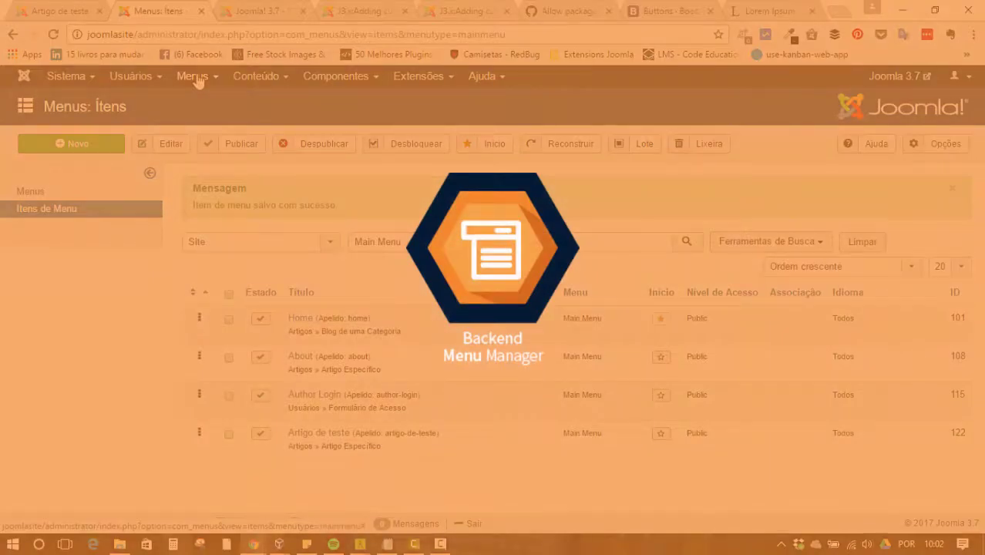
Step: Look over the administration's Menus entries and the site's front-end menu, and return to the administration's Sistema menu
{"action": "left_click", "coordinate": [193, 77]}
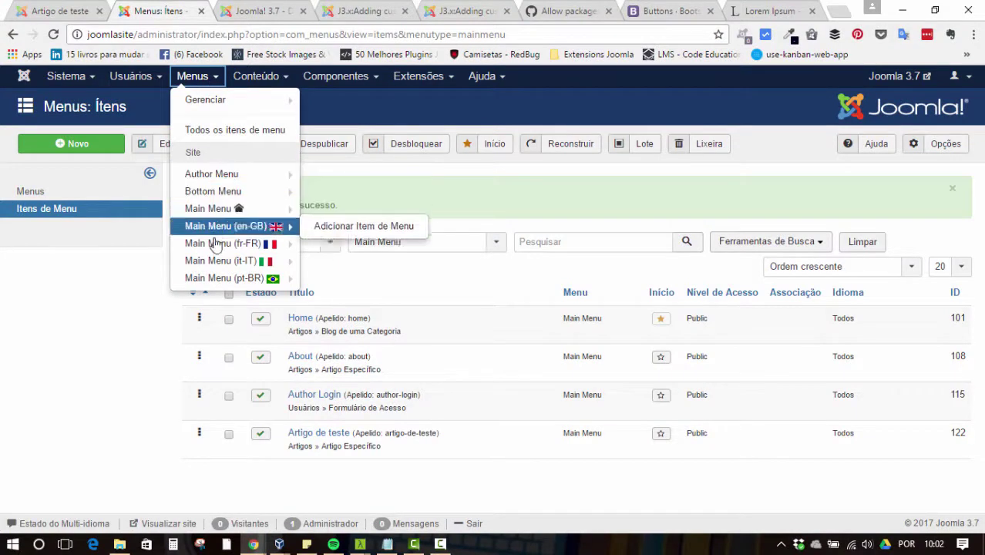
{"action": "mouse_move", "coordinate": [225, 190]}
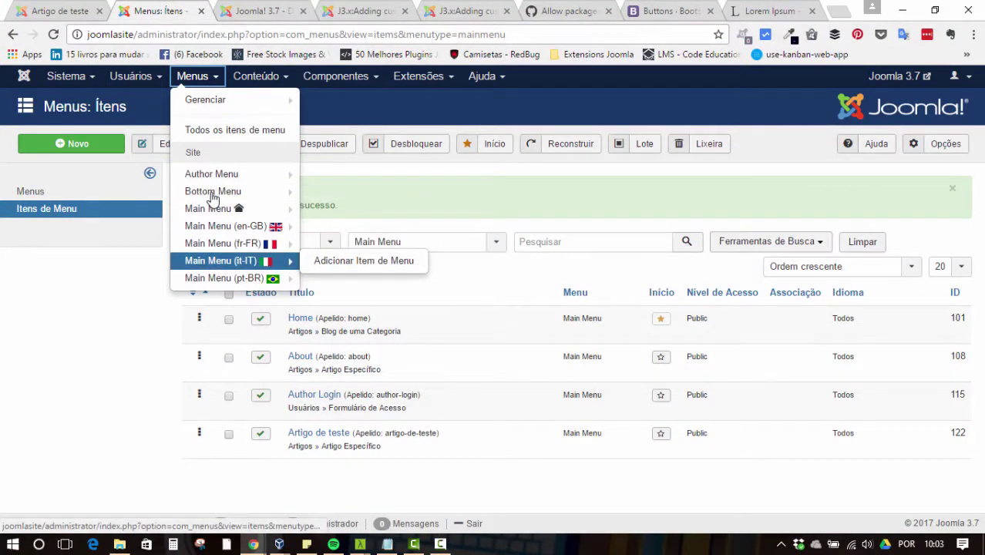
{"action": "left_click", "coordinate": [48, 7]}
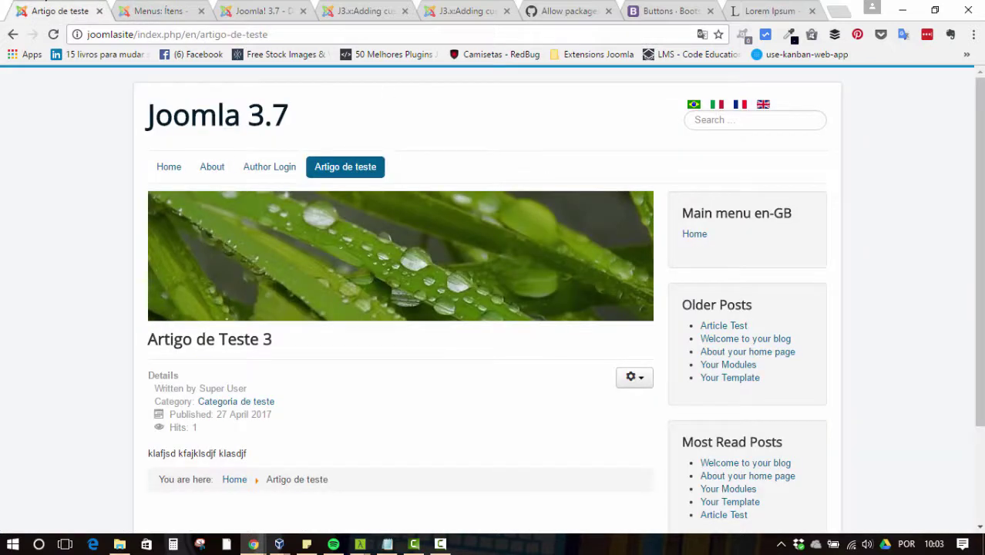
{"action": "left_click", "coordinate": [134, 8]}
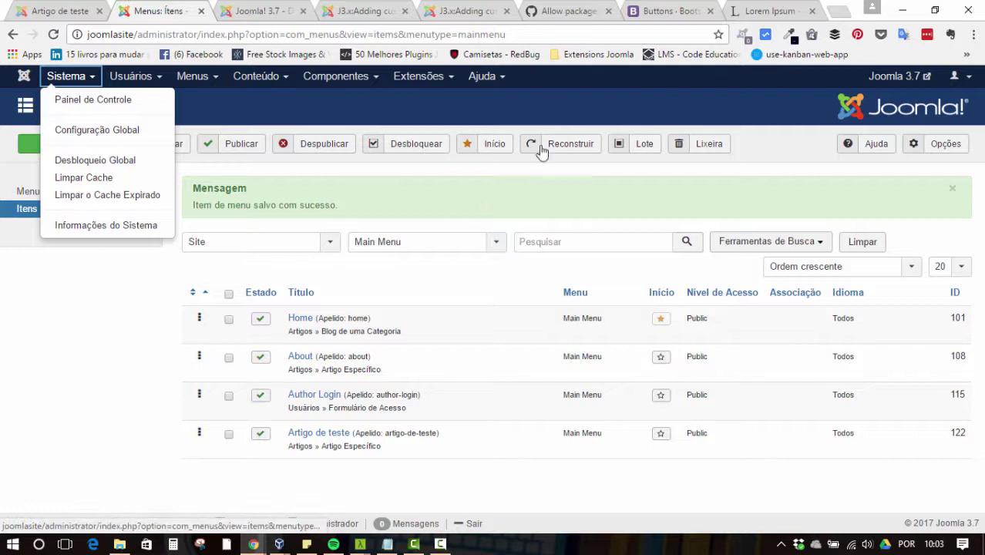
Step: Add a new menu titled Menu back with the menu type back
{"action": "left_click", "coordinate": [543, 90]}
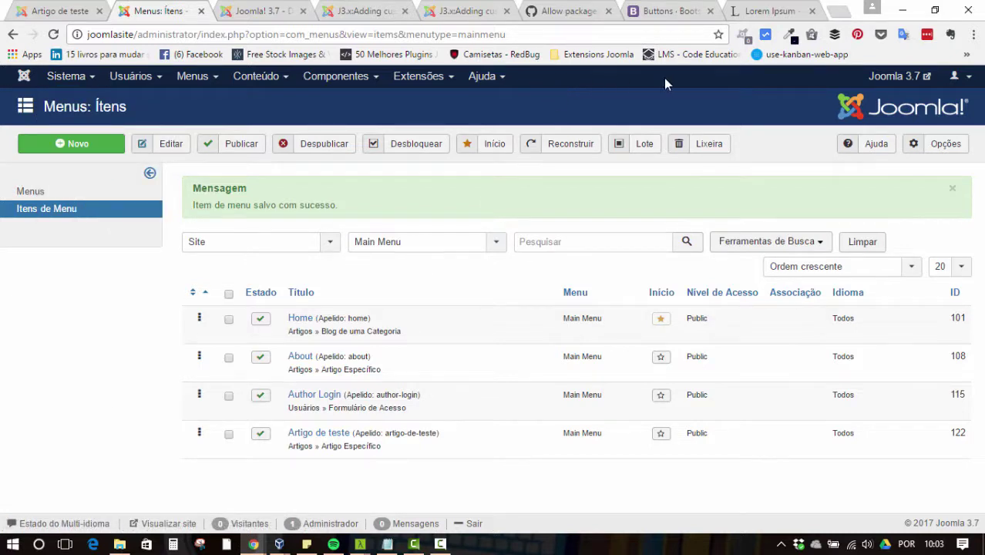
{"action": "left_click", "coordinate": [212, 84]}
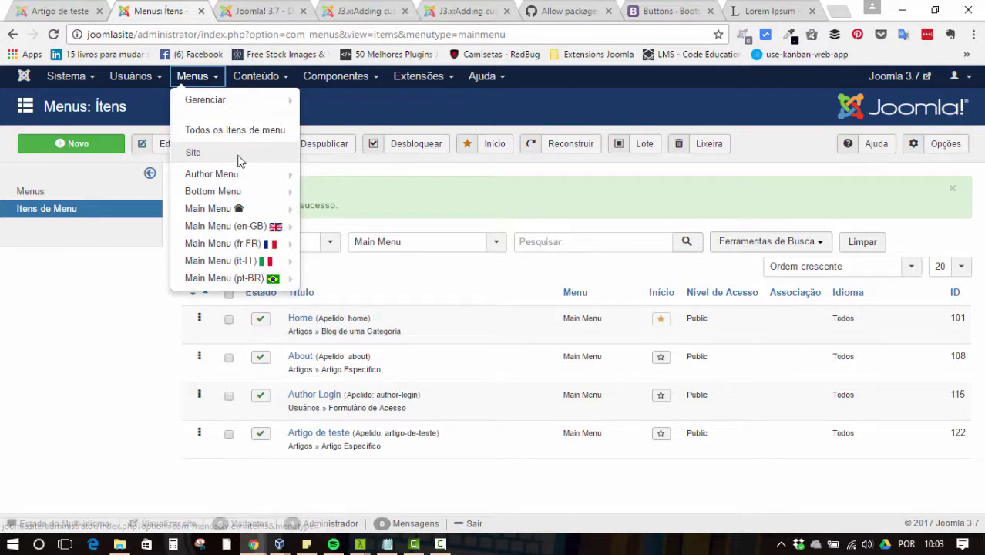
{"action": "mouse_move", "coordinate": [233, 100]}
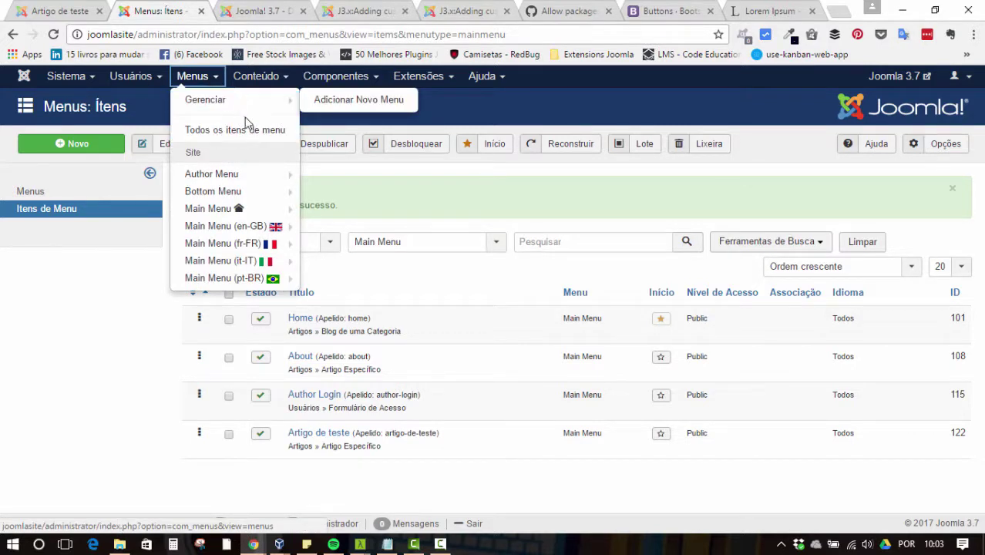
{"action": "left_click", "coordinate": [350, 104]}
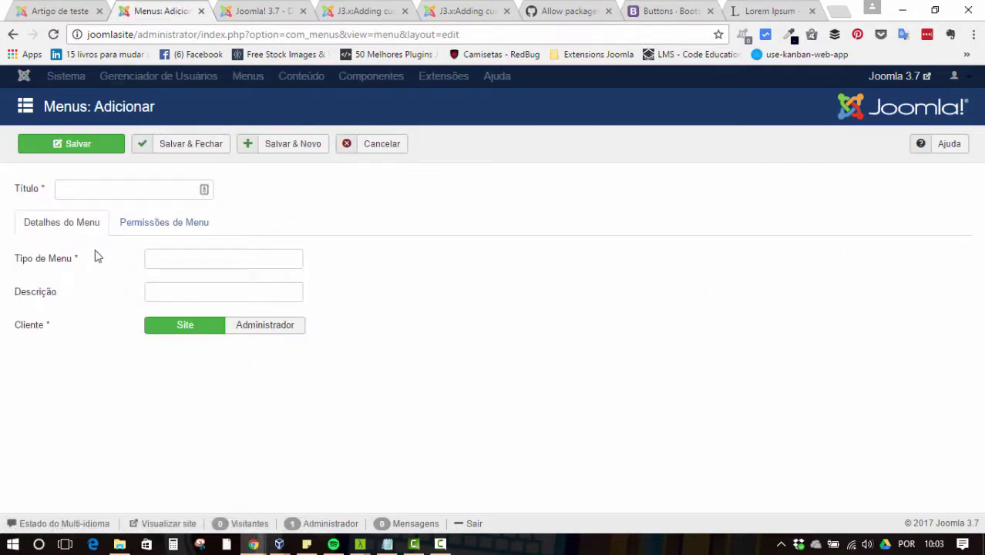
{"action": "left_click", "coordinate": [115, 188]}
{"action": "type", "text": "Menu "}
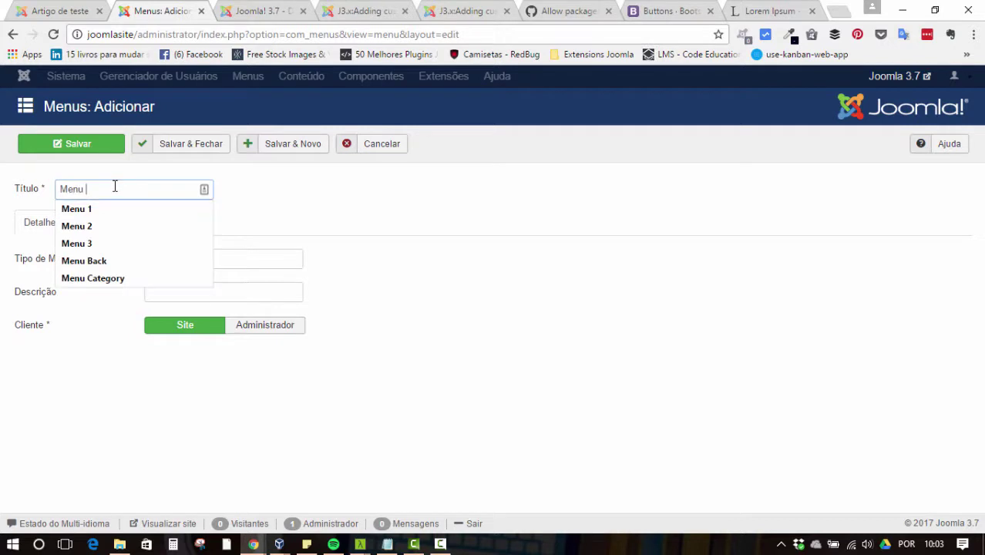
{"action": "type", "text": "back"}
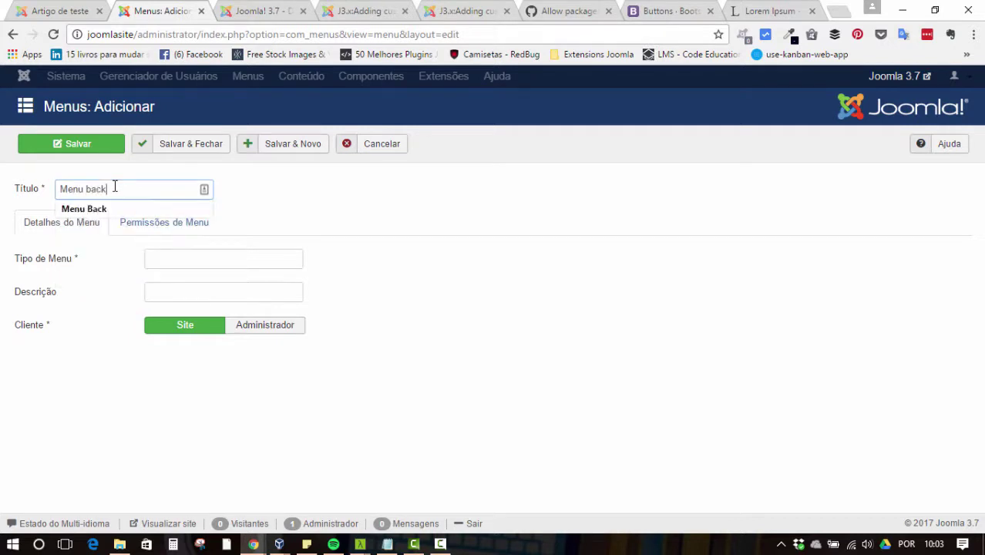
{"action": "left_click", "coordinate": [213, 259]}
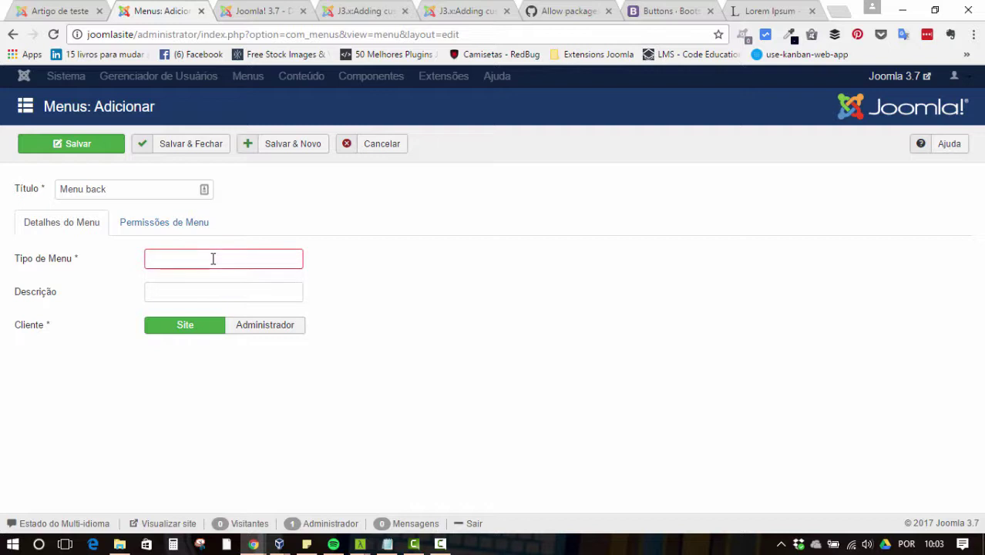
{"action": "type", "text": "back"}
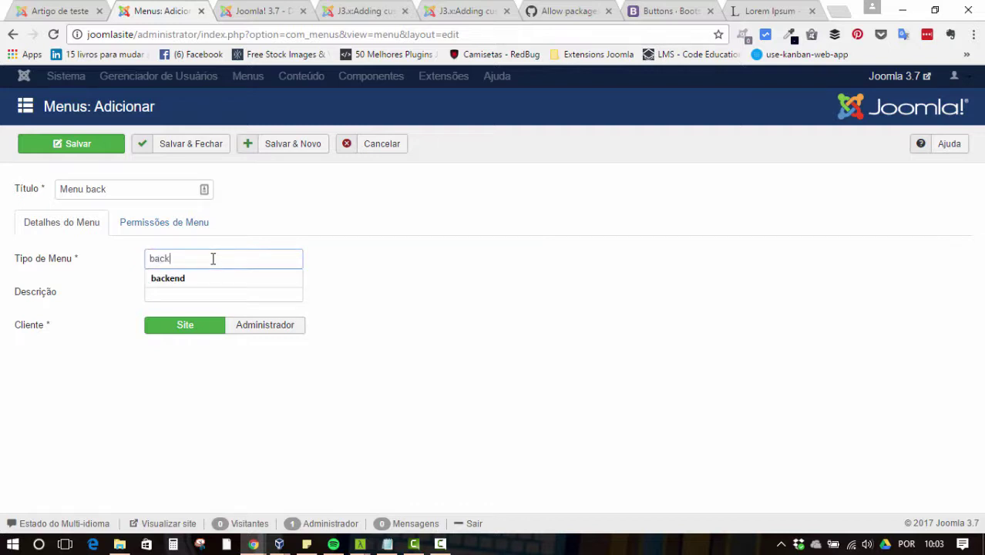
{"action": "left_click", "coordinate": [496, 334]}
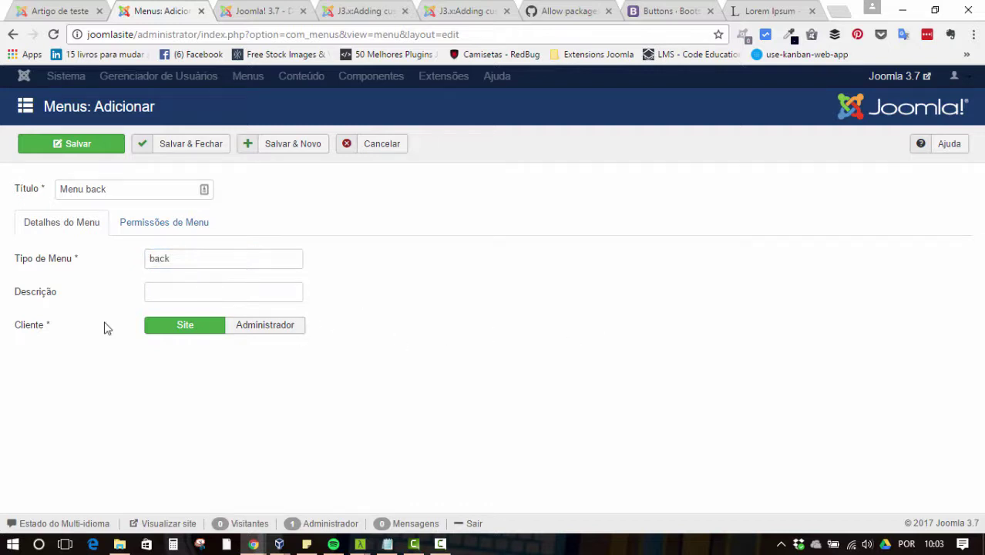
Step: Look at the site's front-end page, and set the new menu's client to Administrador
{"action": "mouse_move", "coordinate": [40, 328]}
{"action": "left_click", "coordinate": [77, 10]}
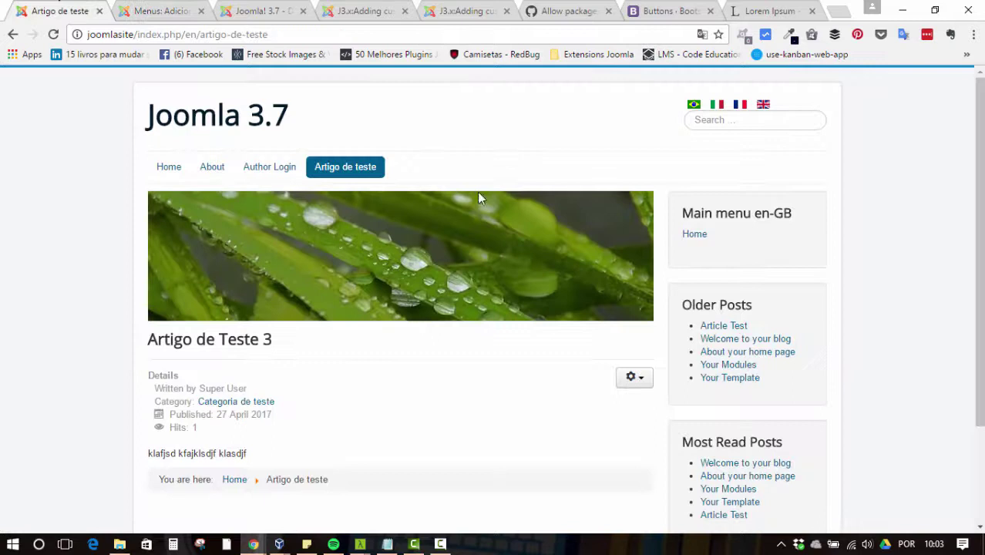
{"action": "left_click", "coordinate": [163, 13]}
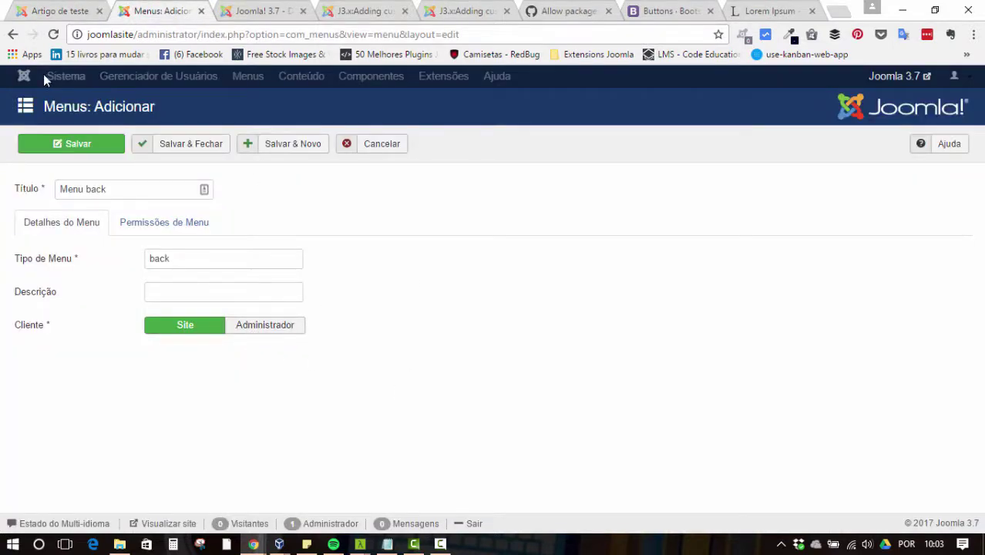
{"action": "left_click", "coordinate": [287, 325]}
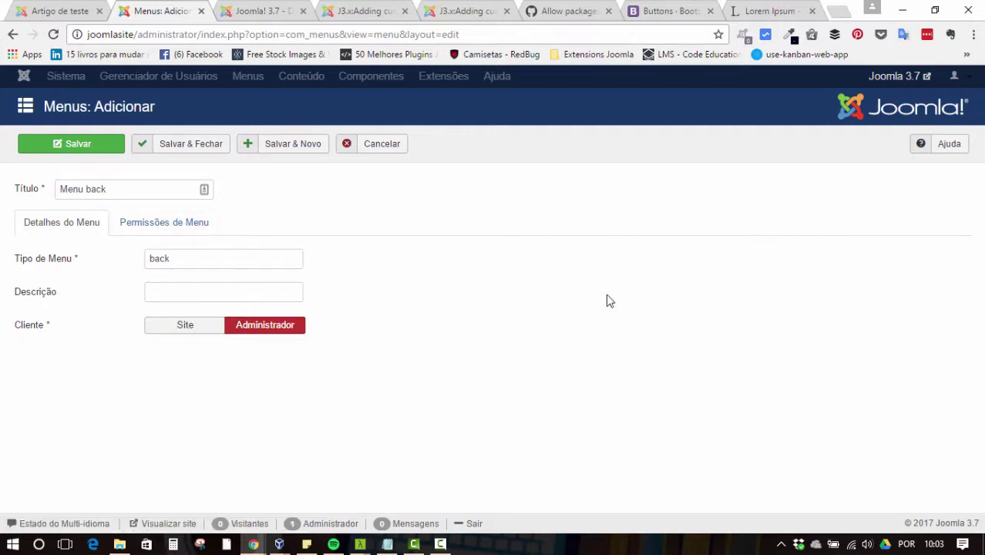
Step: Look over the menu's permissions for the user groups, and save and close the menu
{"action": "left_click", "coordinate": [149, 223]}
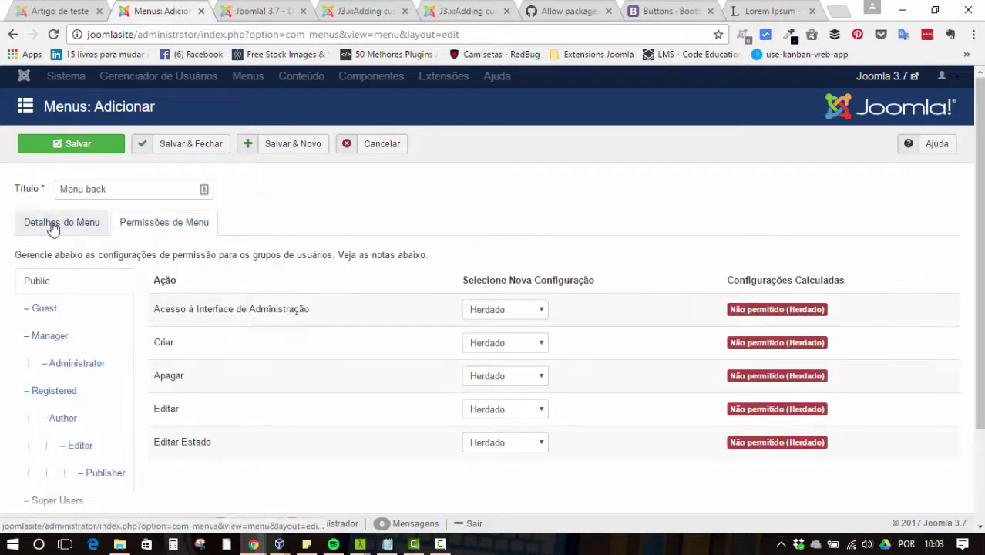
{"action": "left_click", "coordinate": [23, 224]}
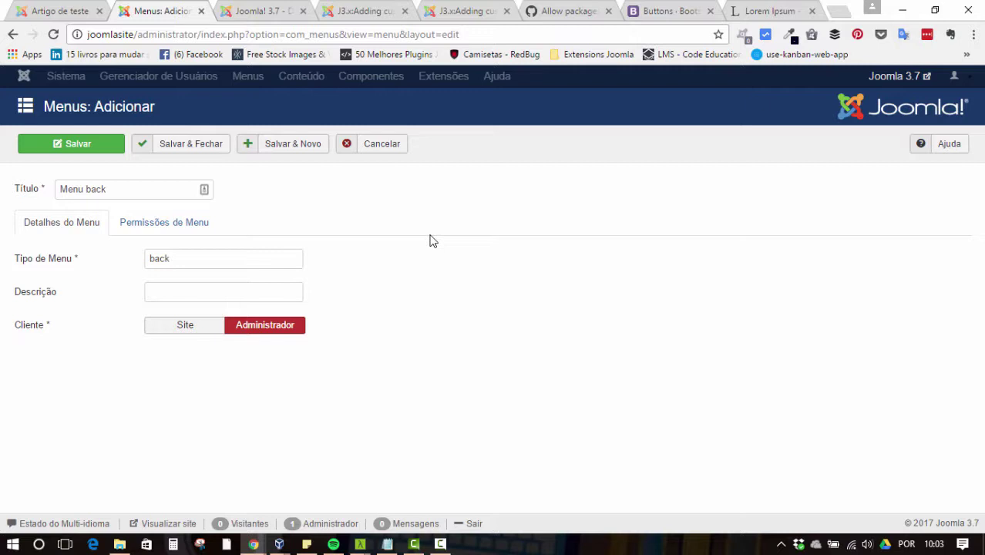
{"action": "left_click", "coordinate": [175, 223]}
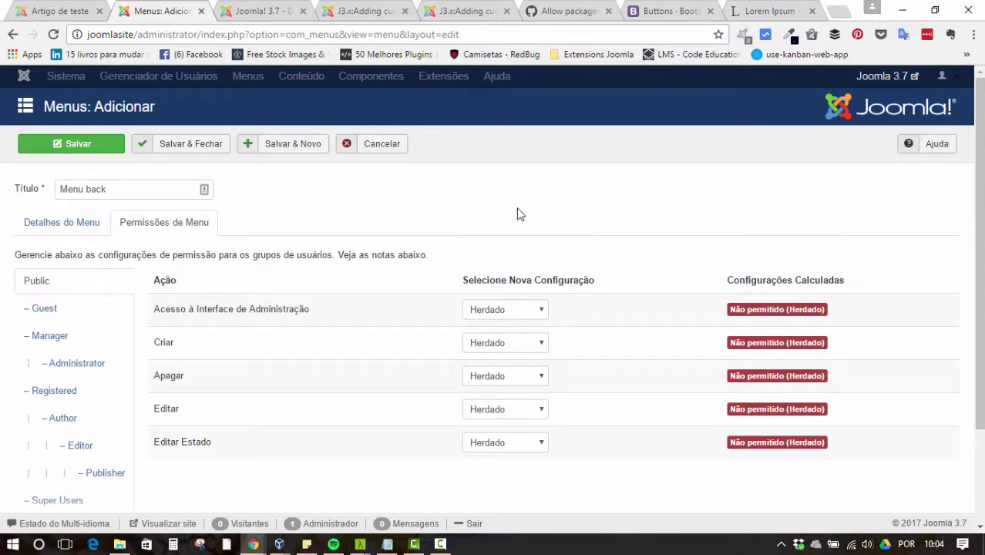
{"action": "left_click", "coordinate": [71, 223]}
{"action": "left_click", "coordinate": [189, 147]}
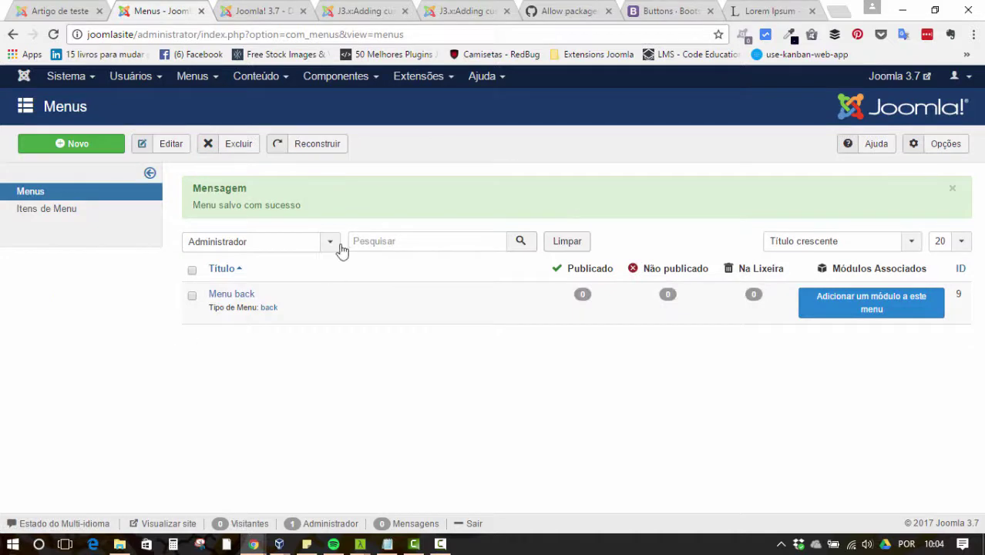
Step: Start a new menu item in Menu back and title it Artigo
{"action": "left_click", "coordinate": [233, 295]}
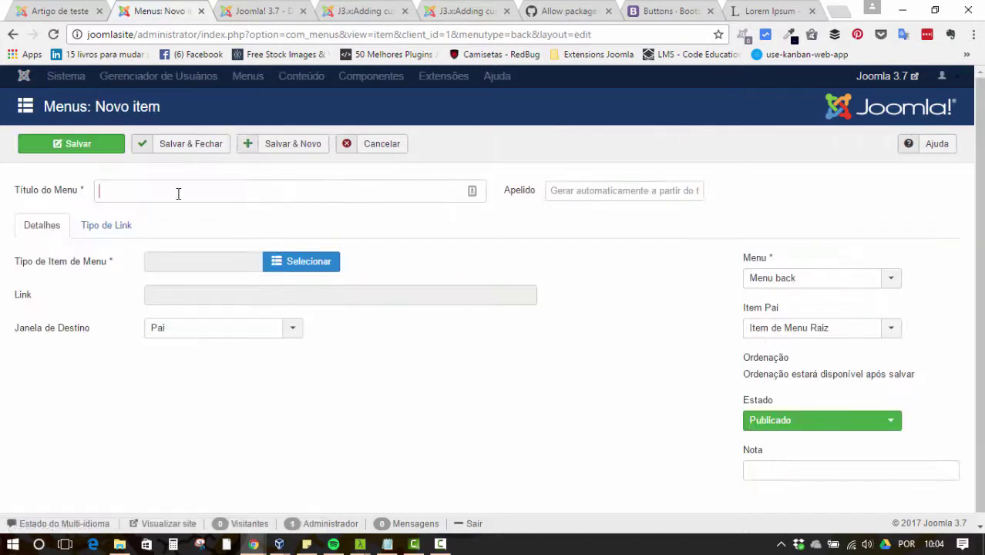
{"action": "left_click", "coordinate": [178, 193]}
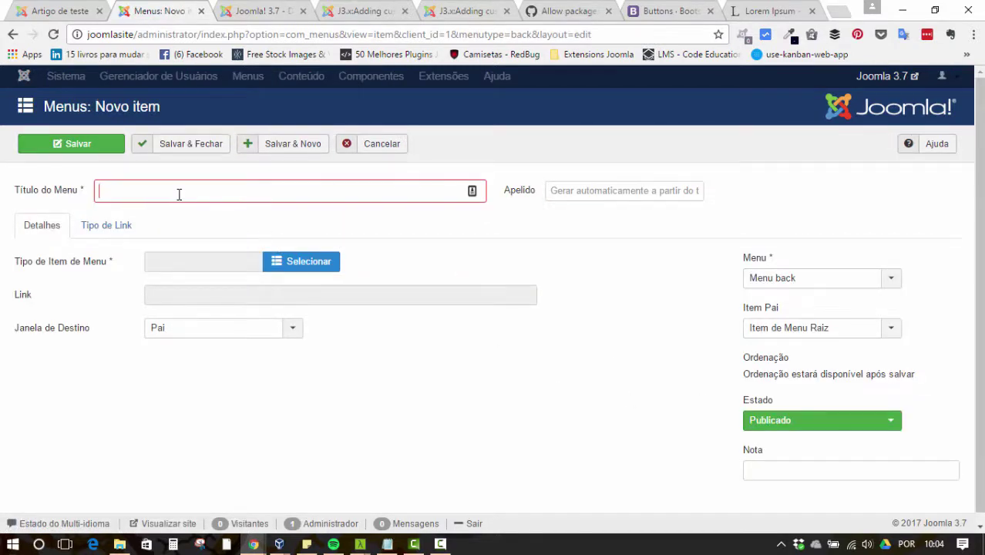
{"action": "type", "text": "Aritigo"}
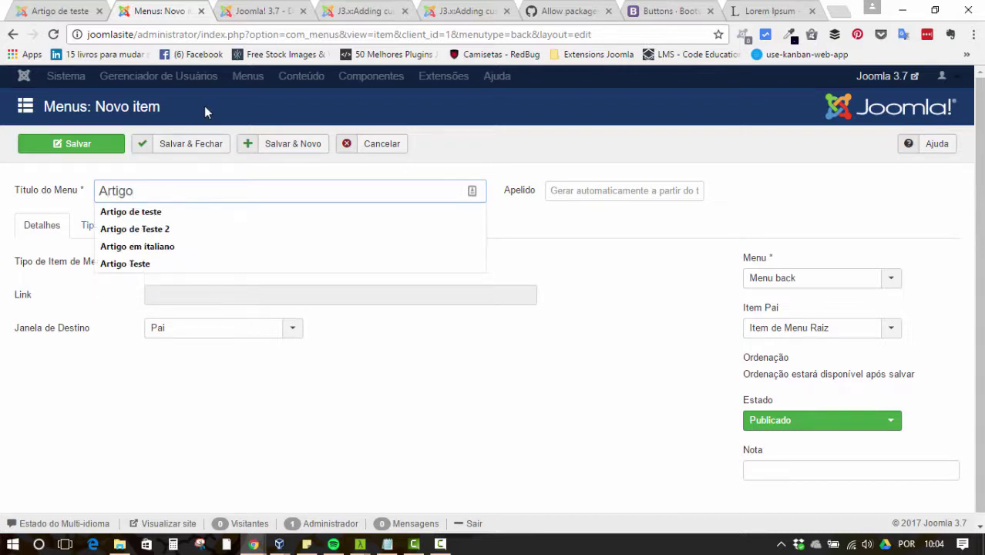
{"action": "key", "text": "Escape"}
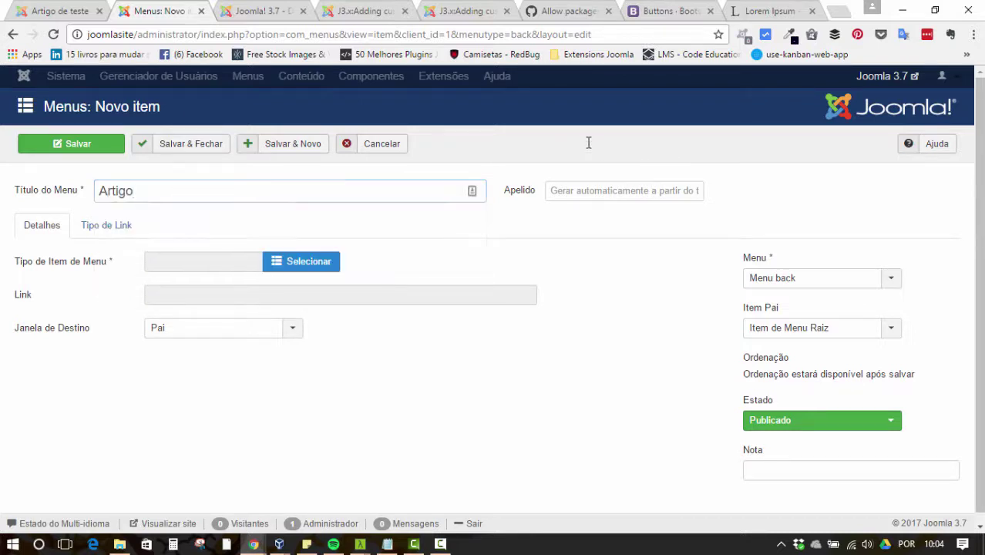
Step: Browse the available menu item types and set the Artigo item's type to URL Externa from Links de Sistema
{"action": "left_click", "coordinate": [308, 262]}
{"action": "scroll", "coordinate": [343, 242], "scroll_direction": "down", "scroll_amount": 2}
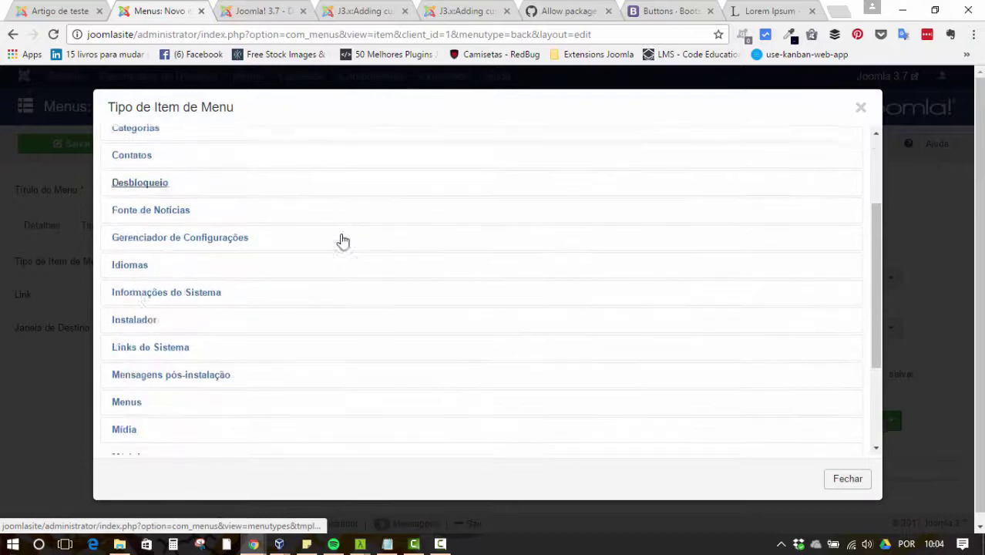
{"action": "scroll", "coordinate": [332, 254], "scroll_direction": "down", "scroll_amount": 3}
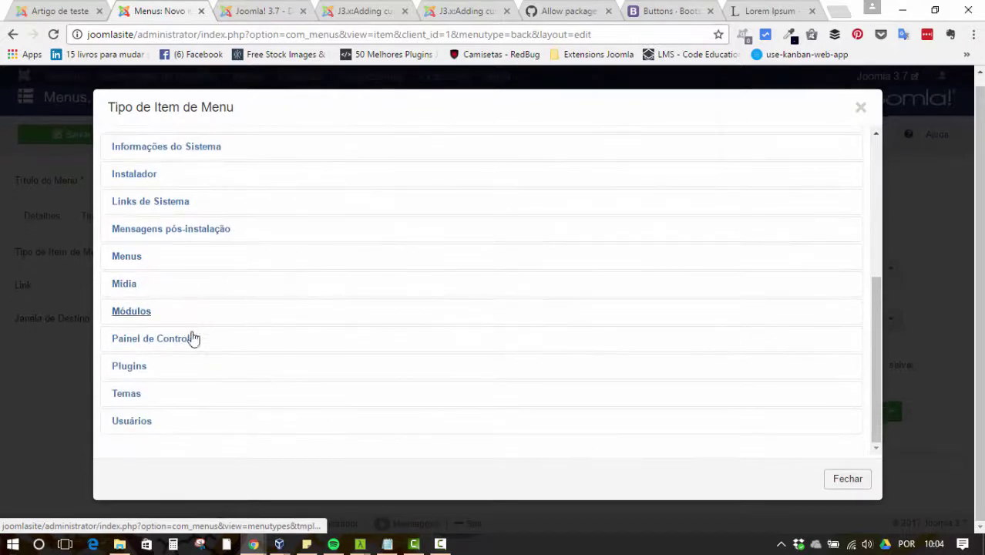
{"action": "scroll", "coordinate": [219, 232], "scroll_direction": "up", "scroll_amount": 1}
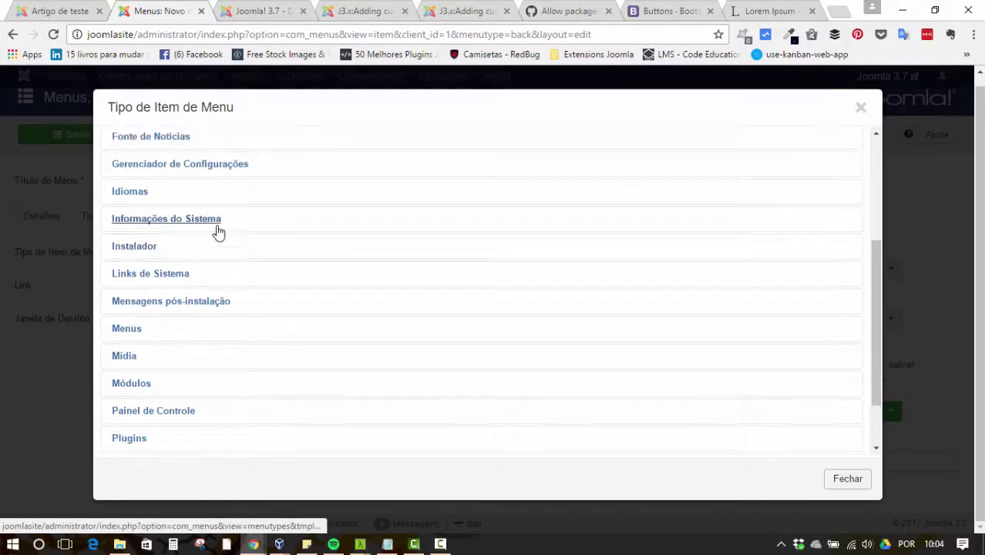
{"action": "scroll", "coordinate": [246, 308], "scroll_direction": "up", "scroll_amount": 1}
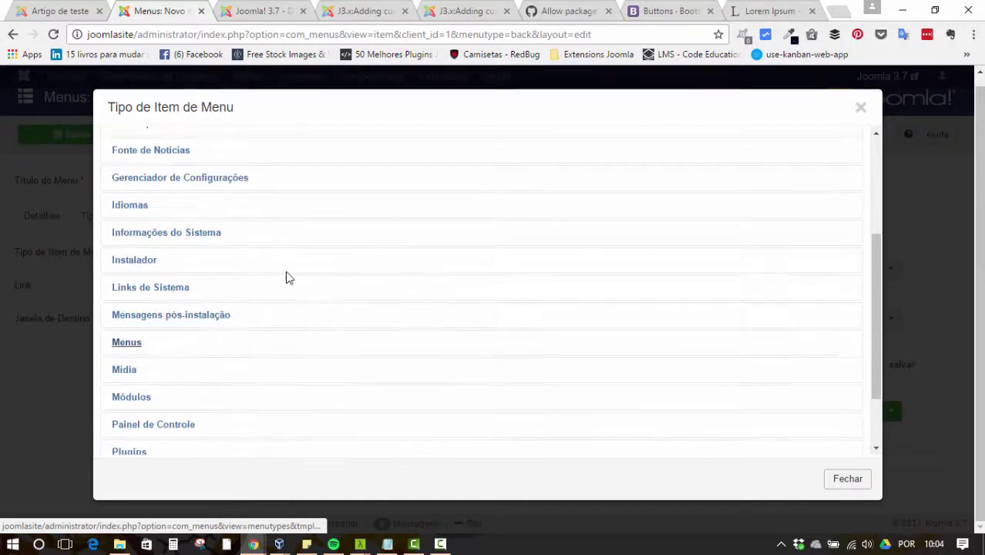
{"action": "scroll", "coordinate": [258, 301], "scroll_direction": "up", "scroll_amount": 3}
{"action": "scroll", "coordinate": [263, 305], "scroll_direction": "down", "scroll_amount": 2}
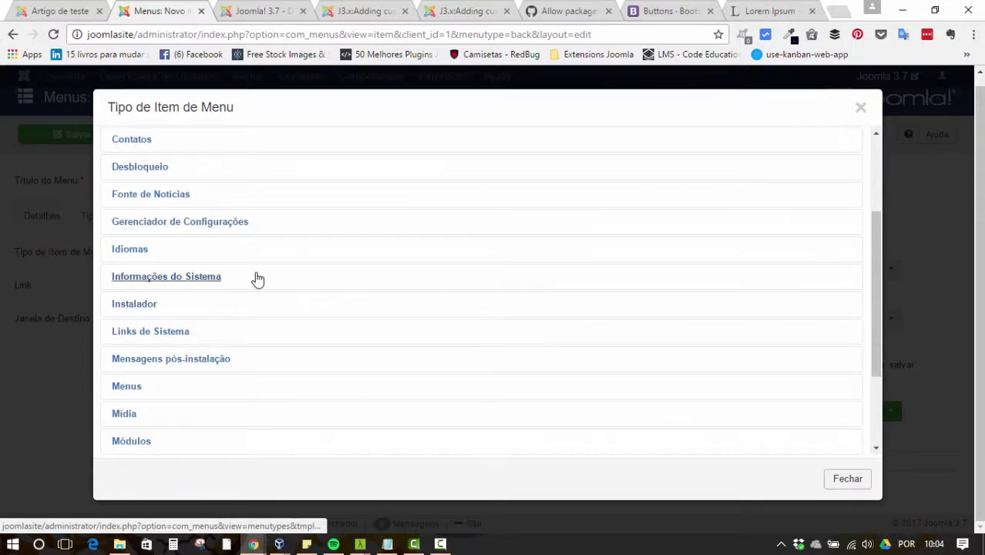
{"action": "left_click", "coordinate": [242, 336]}
{"action": "scroll", "coordinate": [301, 321], "scroll_direction": "down", "scroll_amount": 2}
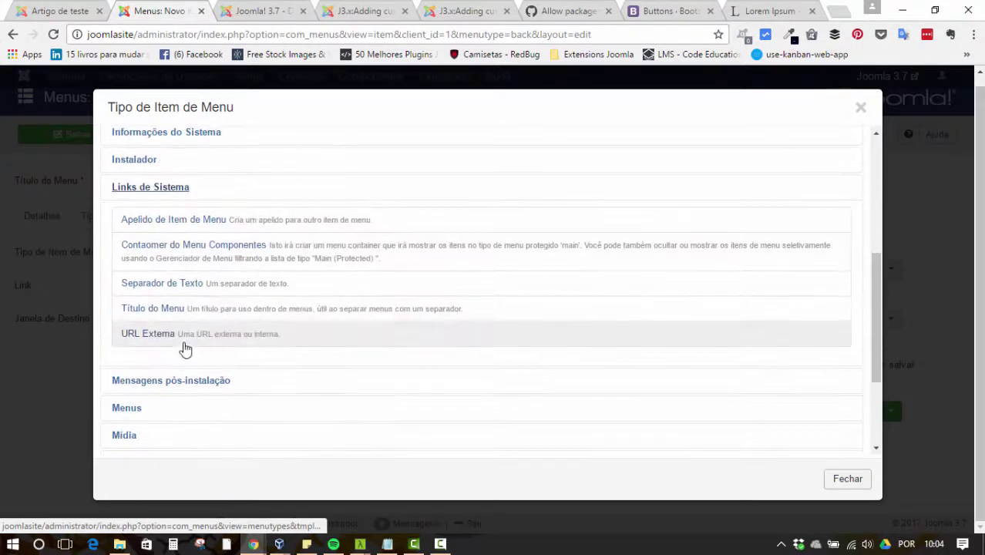
{"action": "left_click", "coordinate": [184, 345]}
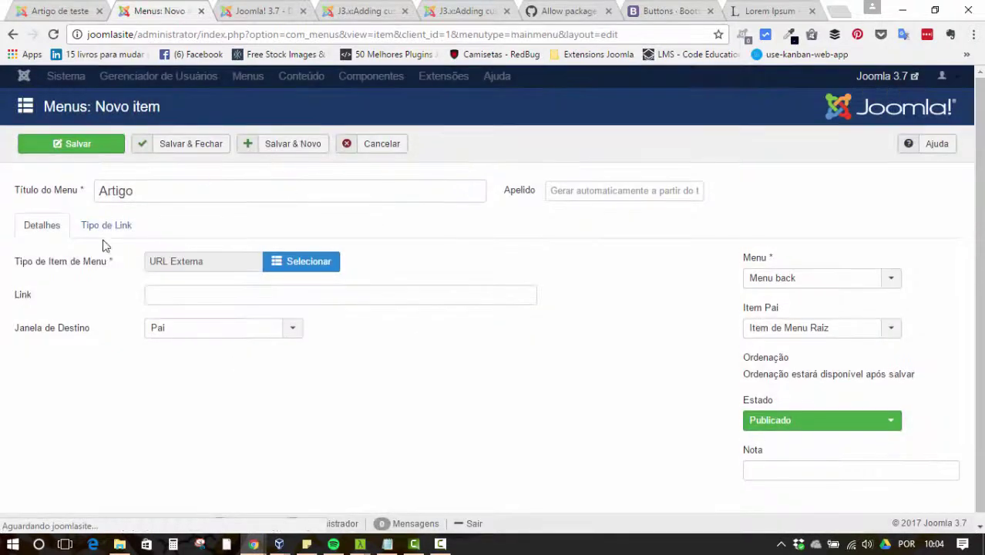
Step: Set the Artigo item's link to #, and save and close the item
{"action": "type", "text": "#"}
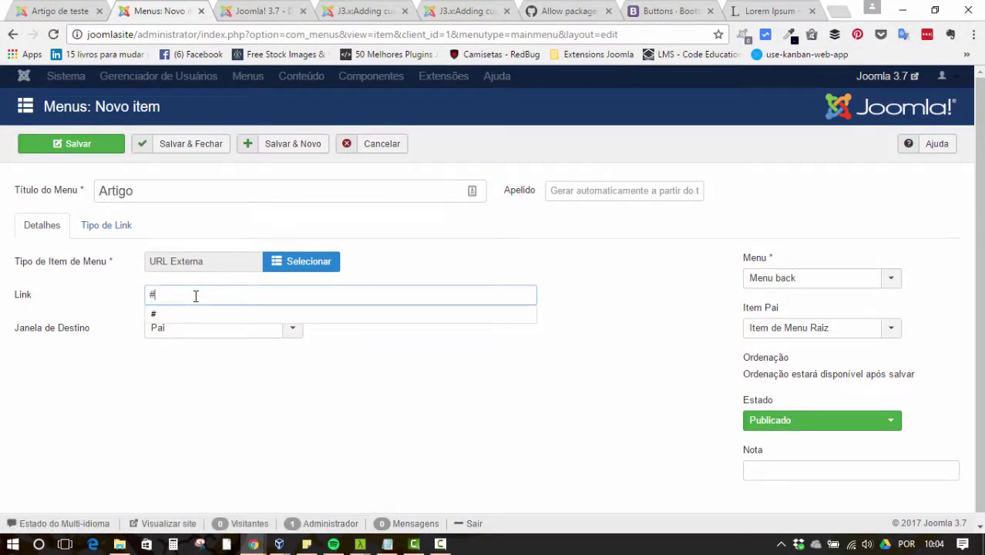
{"action": "left_click", "coordinate": [423, 401]}
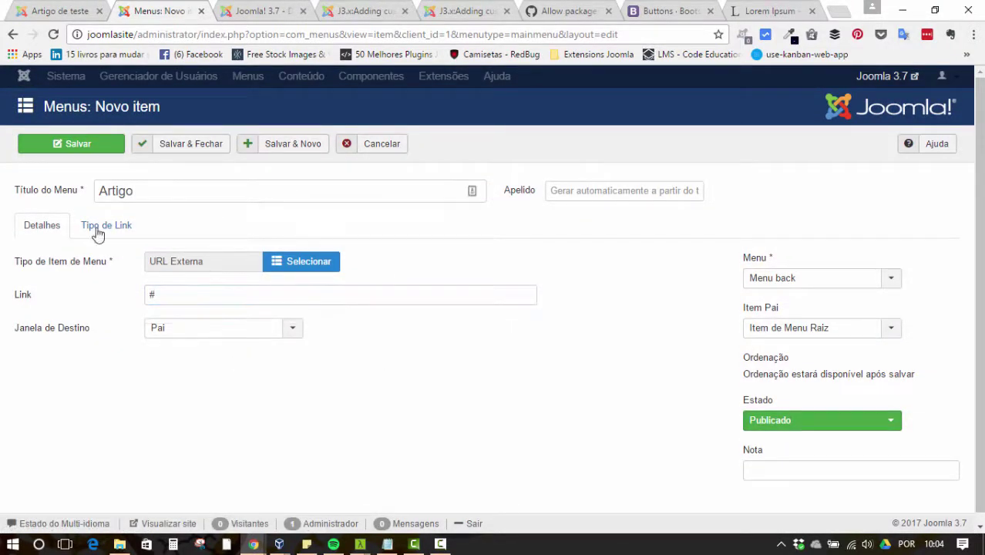
{"action": "left_click", "coordinate": [200, 147]}
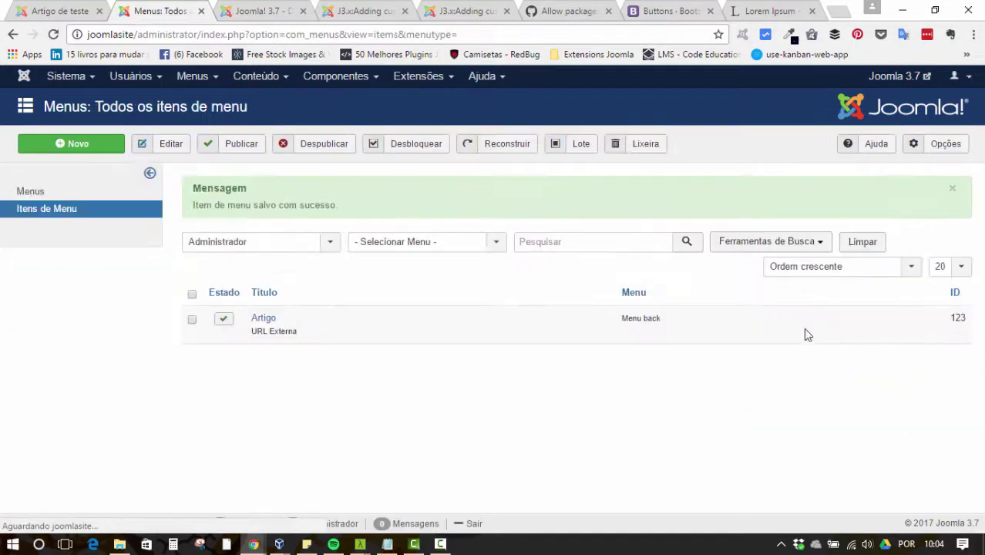
Step: Start another administrator menu item titled Criar Artigo and set its type to Criar um Artigo
{"action": "left_click", "coordinate": [27, 147]}
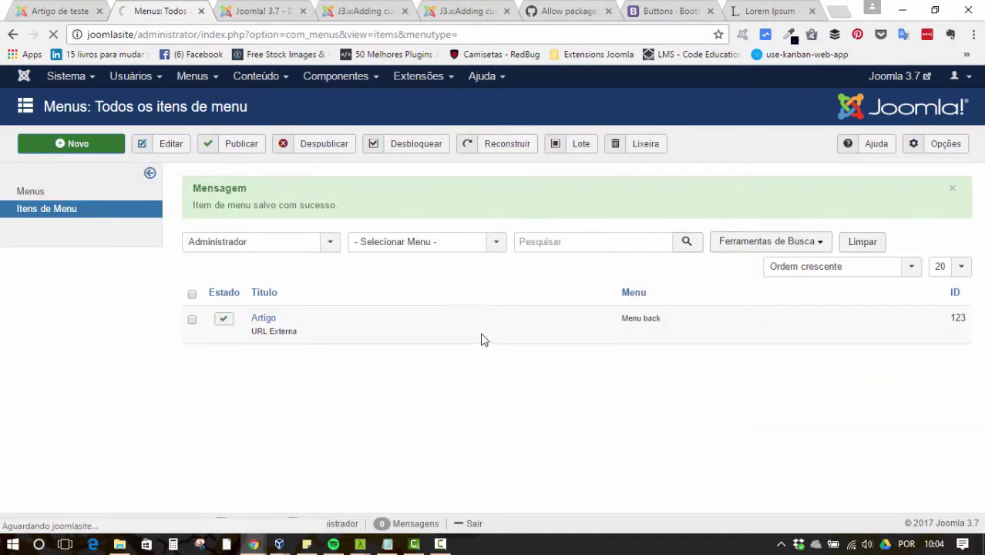
{"action": "left_click", "coordinate": [235, 197]}
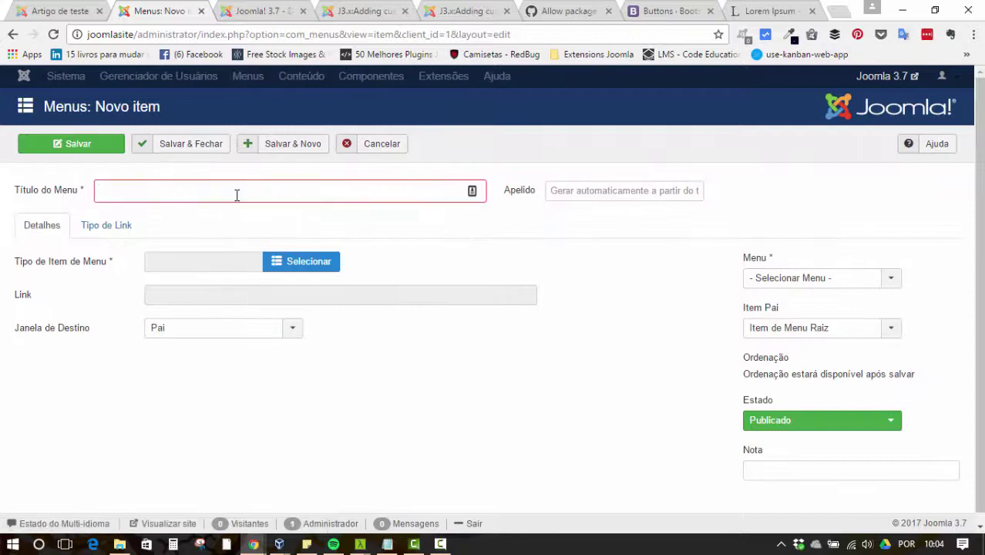
{"action": "type", "text": "Criar Artigo"}
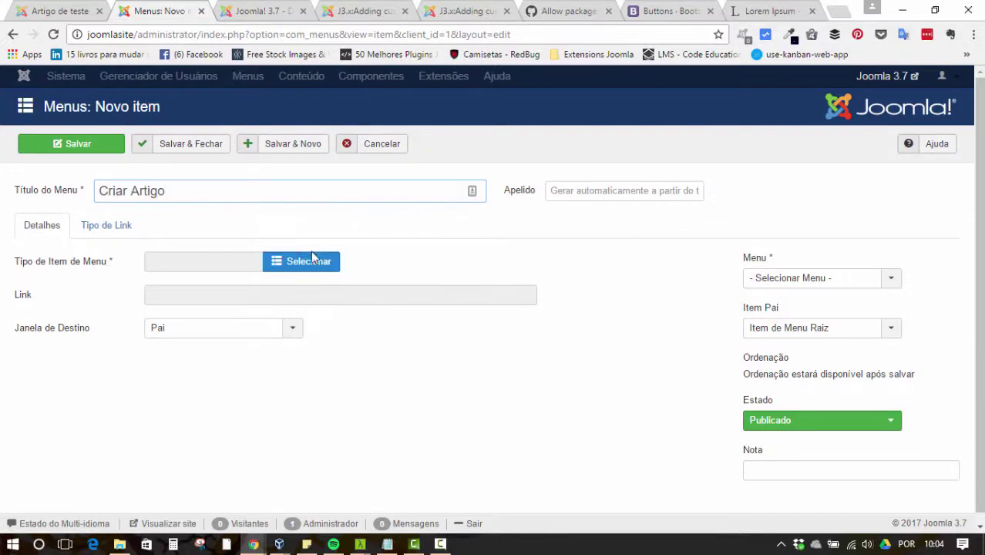
{"action": "left_click", "coordinate": [312, 256]}
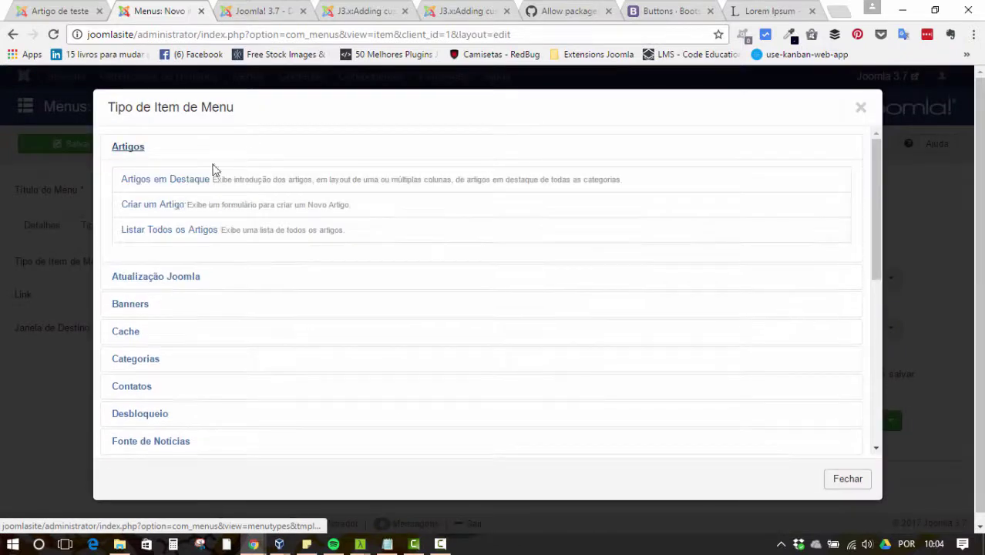
{"action": "left_click", "coordinate": [176, 204]}
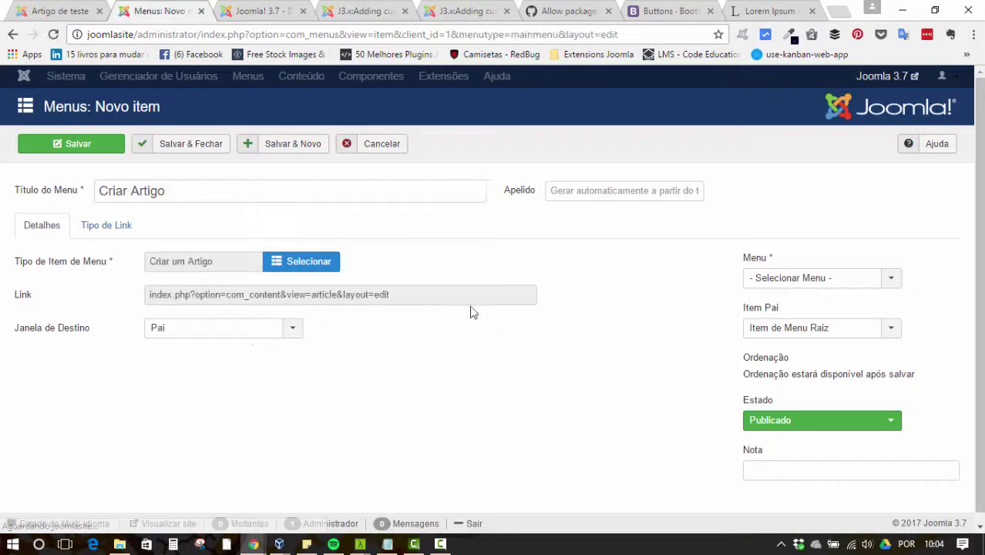
Step: Assign the Criar Artigo item to Menu back with Artigo as its parent item, and save and close it
{"action": "left_click", "coordinate": [860, 280]}
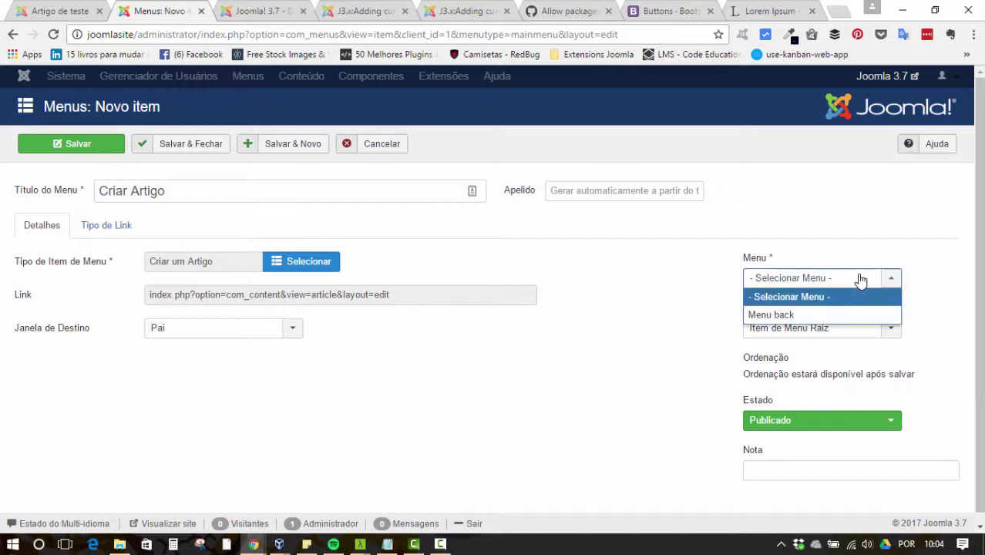
{"action": "left_click", "coordinate": [801, 316]}
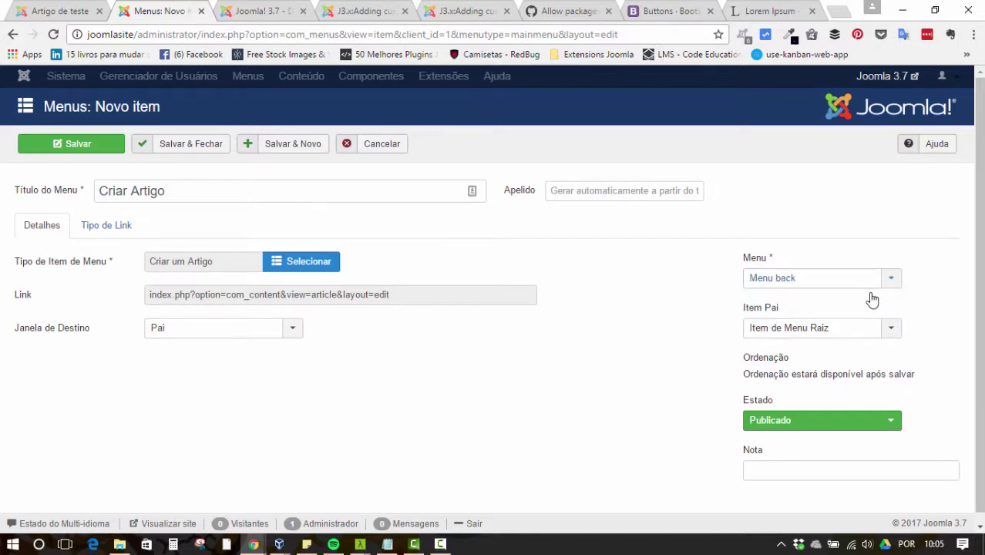
{"action": "left_click", "coordinate": [817, 349]}
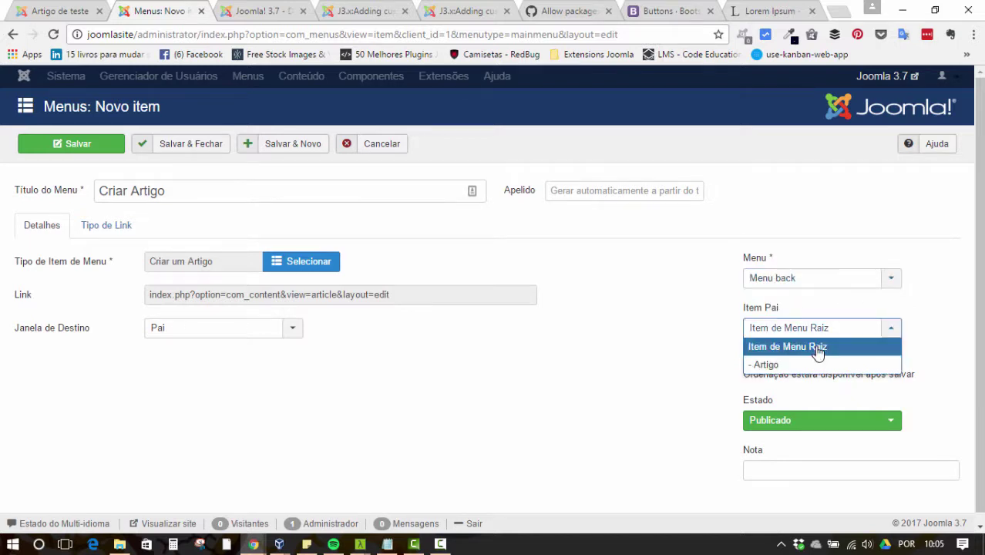
{"action": "key", "text": "Down"}
{"action": "key", "text": "Return"}
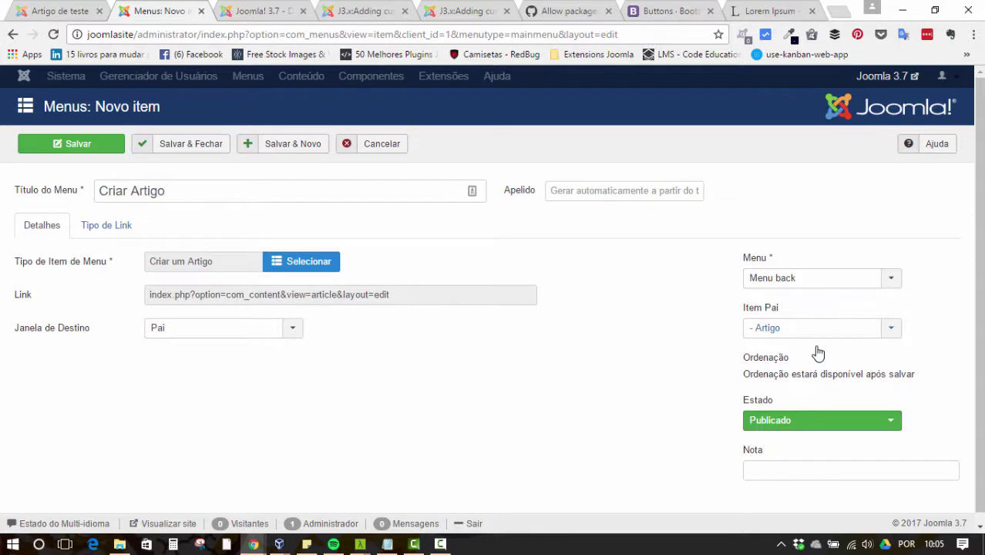
{"action": "key", "text": "Return"}
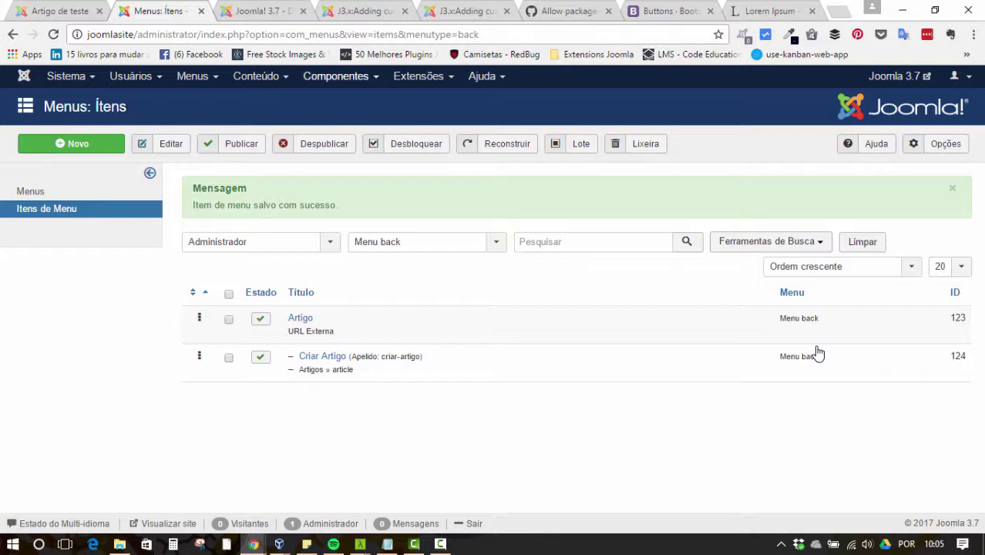
Step: Open the module manager showing the administrator modules
{"action": "left_click", "coordinate": [424, 76]}
{"action": "left_click", "coordinate": [420, 129]}
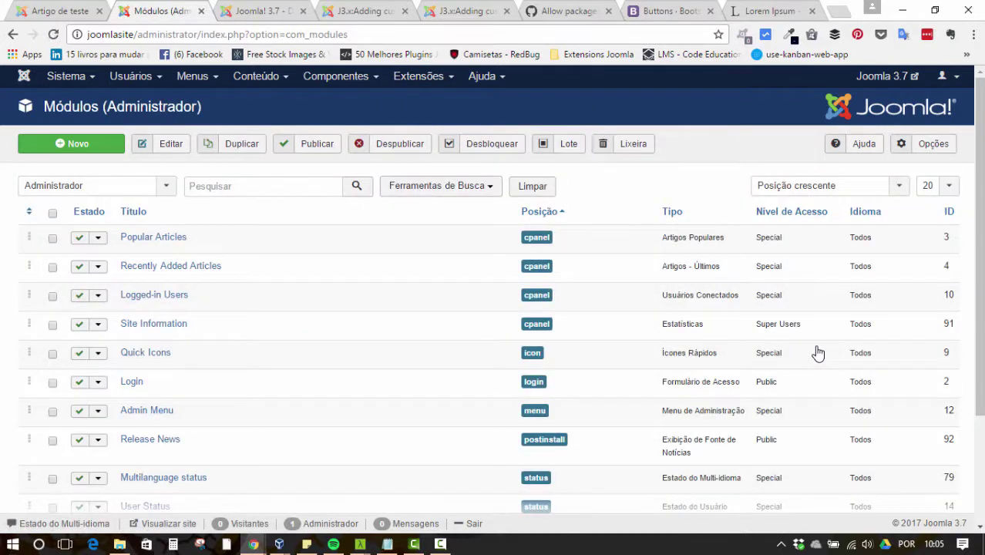
{"action": "left_click", "coordinate": [93, 185]}
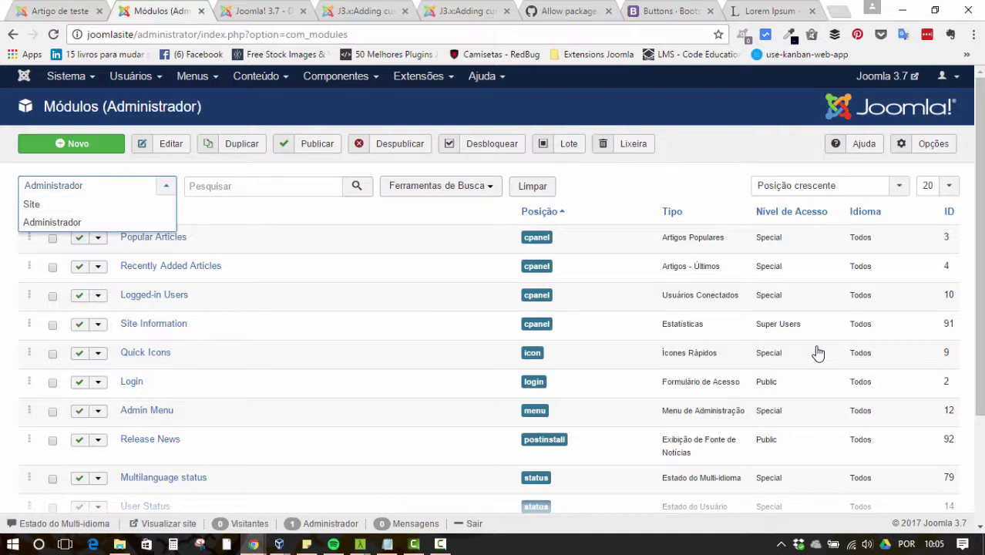
{"action": "left_click", "coordinate": [818, 352]}
{"action": "scroll", "coordinate": [819, 352], "scroll_direction": "down", "scroll_amount": 2}
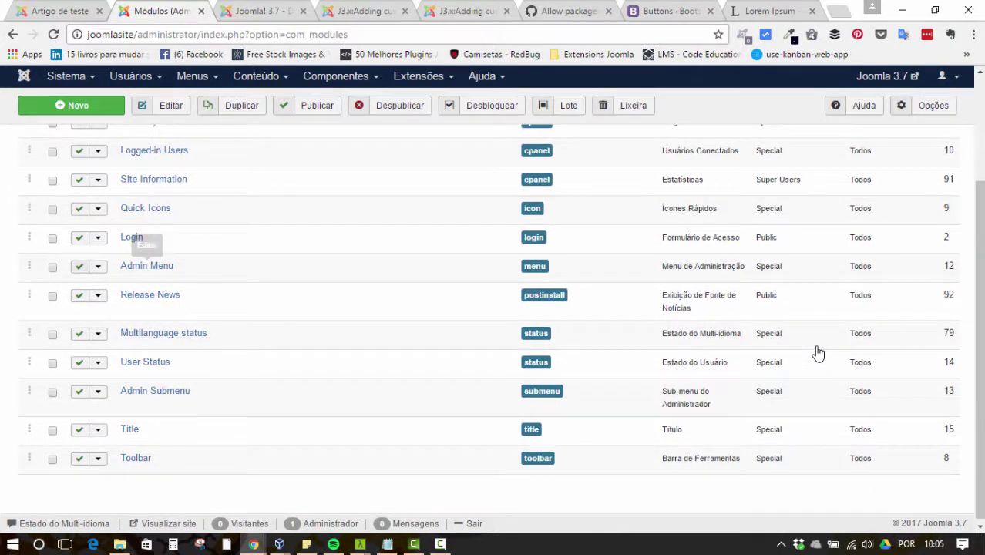
Step: Set the Admin Menu module's Menu a mostrar option to Menu back and save the module
{"action": "left_click", "coordinate": [147, 265]}
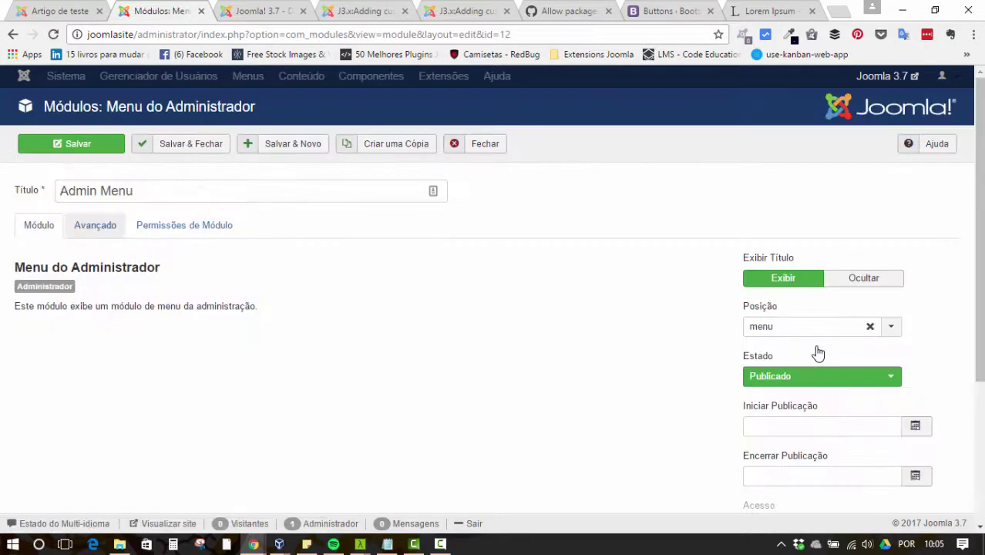
{"action": "key", "text": "Tab"}
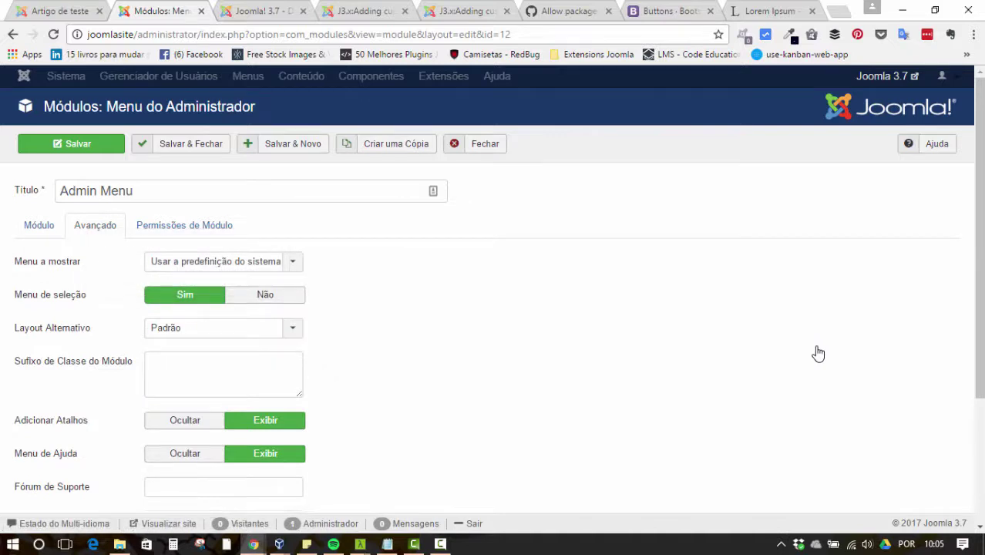
{"action": "key", "text": "alt+Down"}
{"action": "key", "text": "Down"}
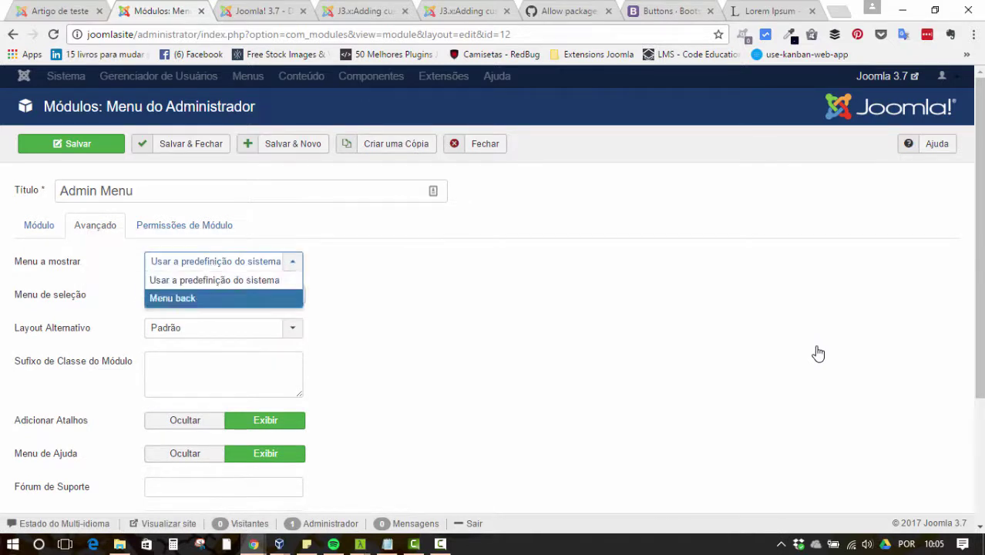
{"action": "key", "text": "Return"}
{"action": "key", "text": "ctrl+s"}
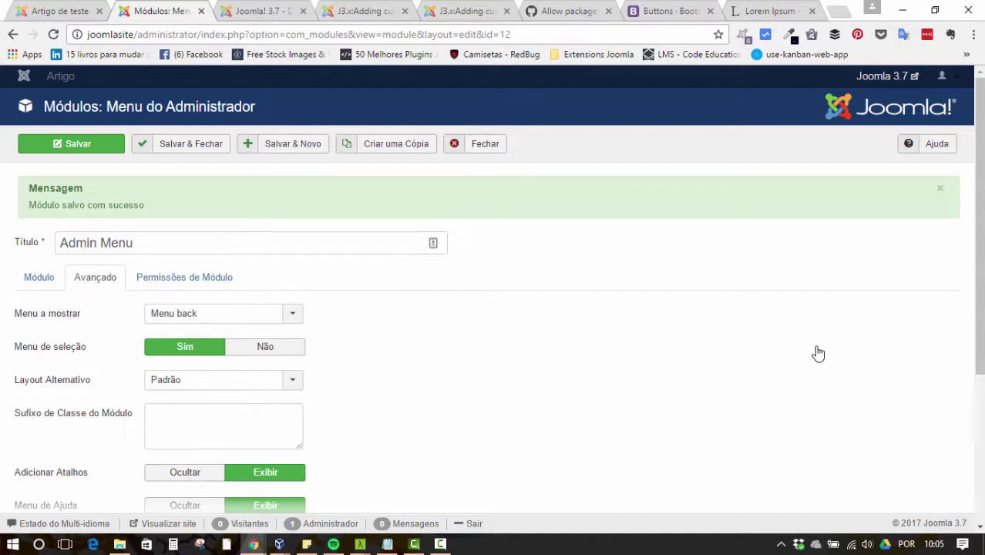
Step: Switch the Admin Menu module's displayed menu back to Usar a predefinição do sistema, and save and close it
{"action": "key", "text": "Tab"}
{"action": "key", "text": "Tab"}
{"action": "key", "text": "Down"}
{"action": "key", "text": "Up"}
{"action": "key", "text": "Return"}
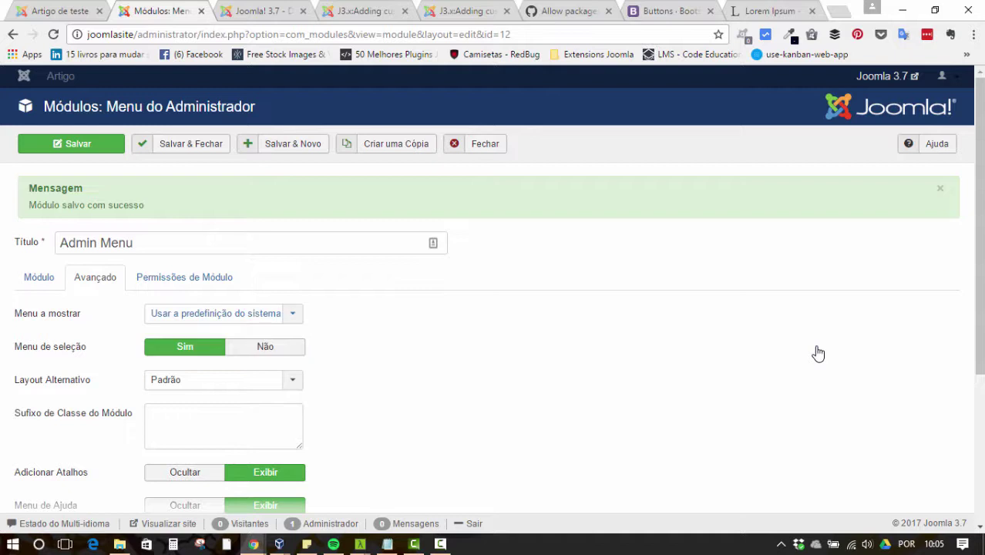
{"action": "key", "text": "Return"}
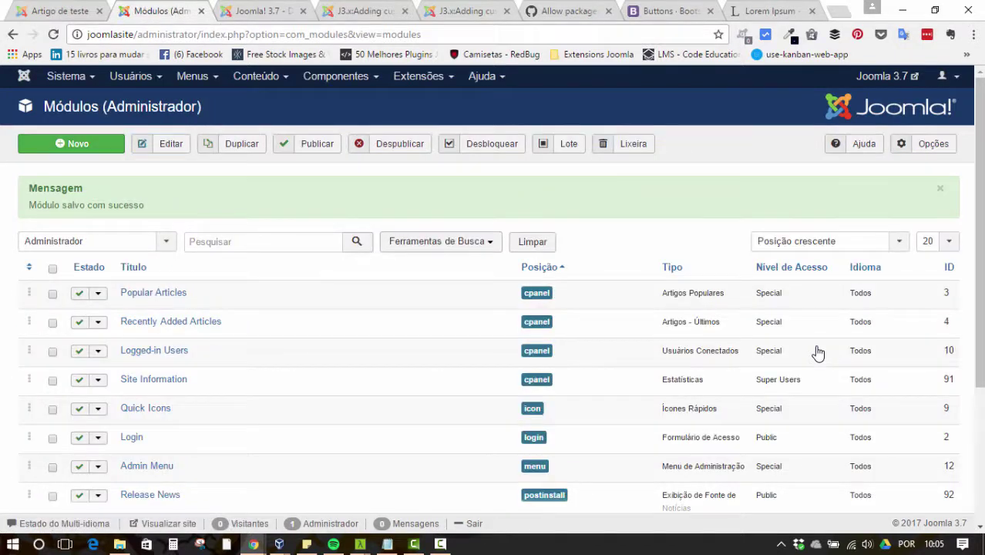
Step: Start a new administrator module of type Menu de Administração and title it Menu Back
{"action": "key", "text": "Return"}
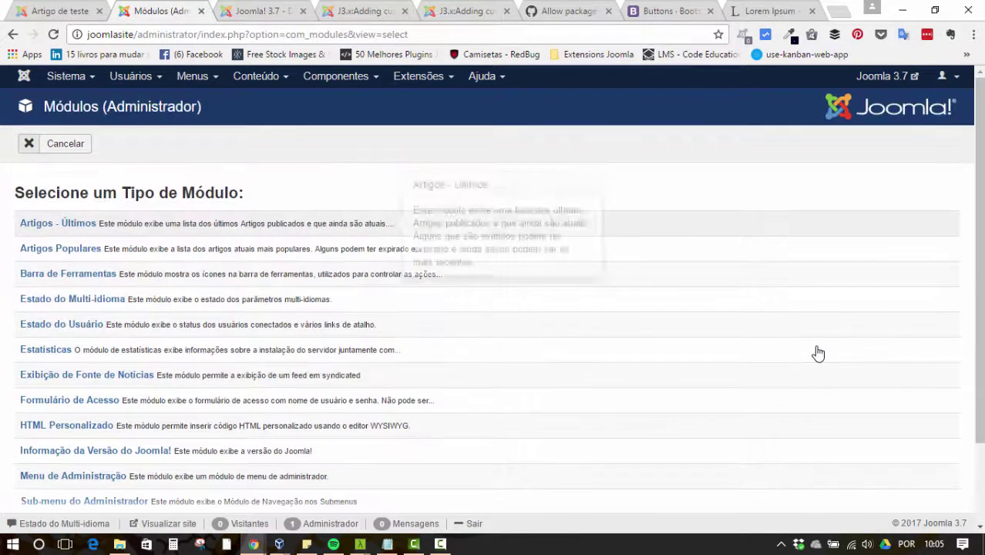
{"action": "scroll", "coordinate": [819, 353], "scroll_direction": "down", "scroll_amount": 3}
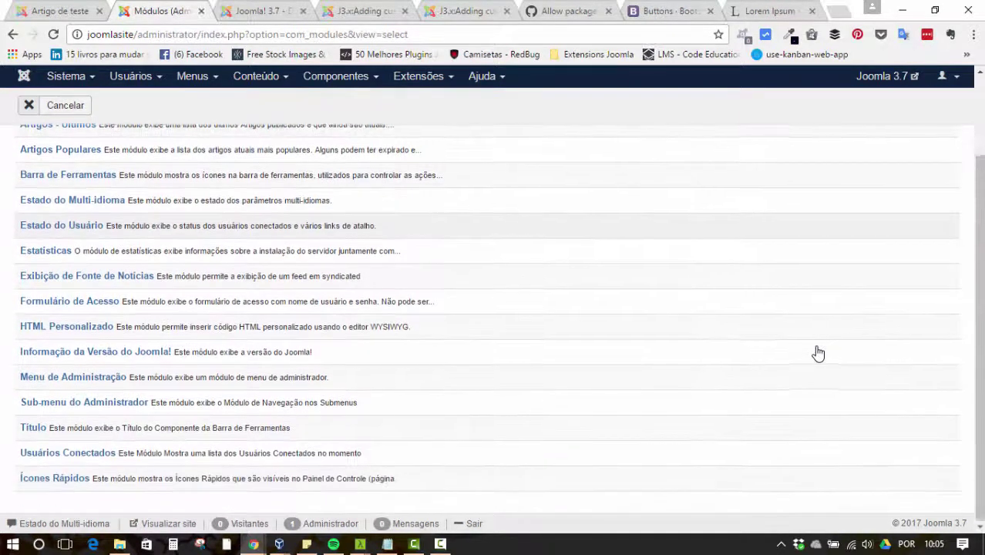
{"action": "left_click", "coordinate": [73, 377]}
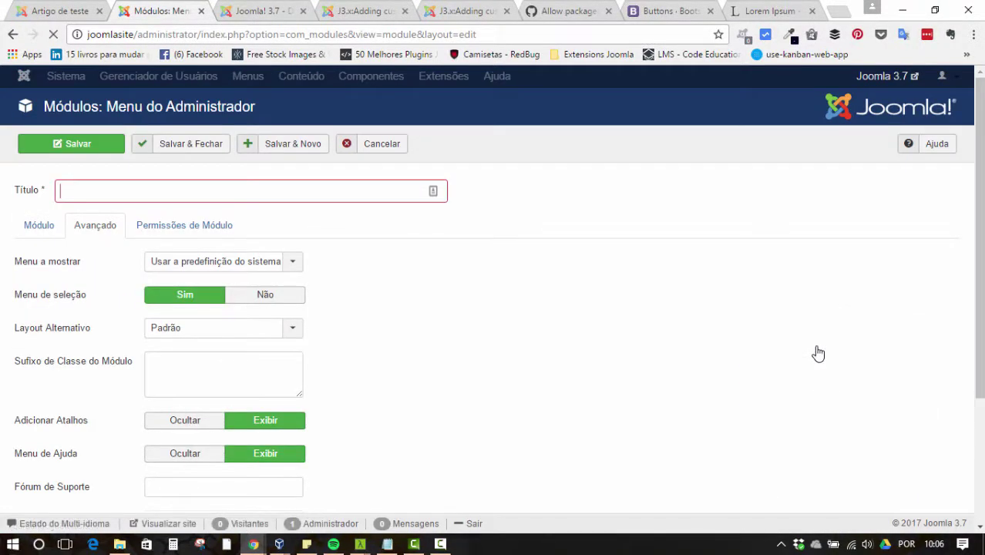
{"action": "type", "text": "Menu "}
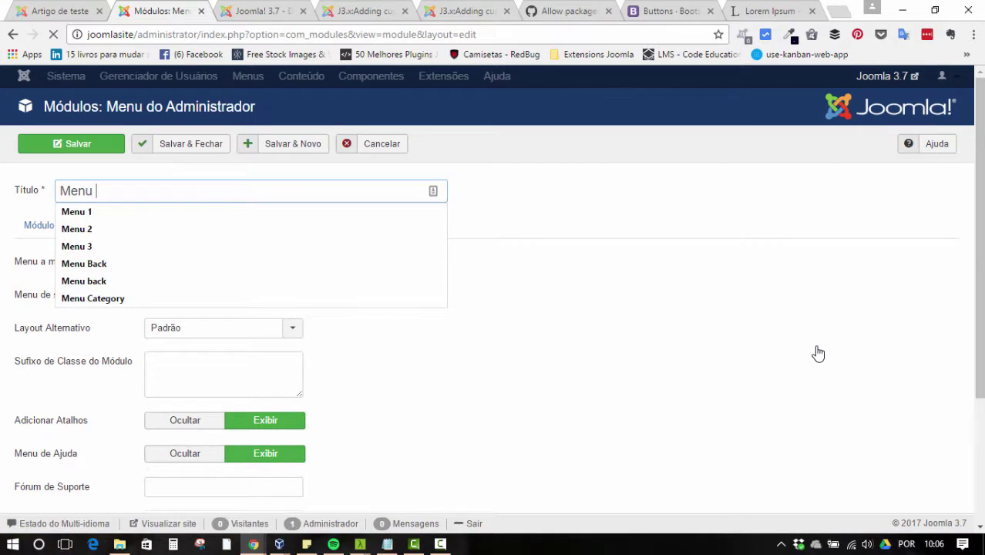
{"action": "type", "text": "Back"}
{"action": "key", "text": "Tab"}
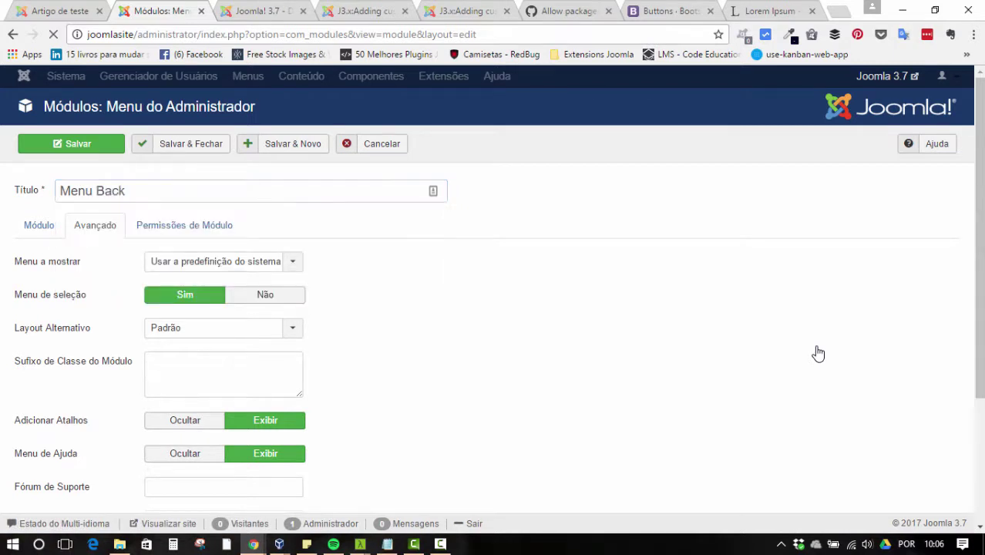
Step: Set the new module's Menu a mostrar option to Menu back, and save and close the module
{"action": "key", "text": "Down"}
{"action": "key", "text": "Down"}
{"action": "key", "text": "Return"}
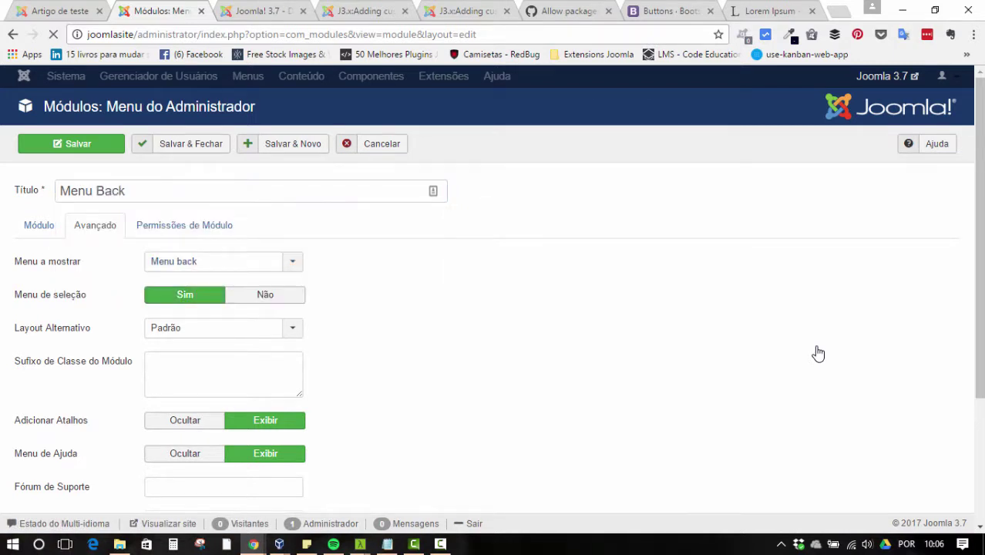
{"action": "scroll", "coordinate": [819, 354], "scroll_direction": "down", "scroll_amount": 2}
{"action": "scroll", "coordinate": [819, 353], "scroll_direction": "up", "scroll_amount": 2}
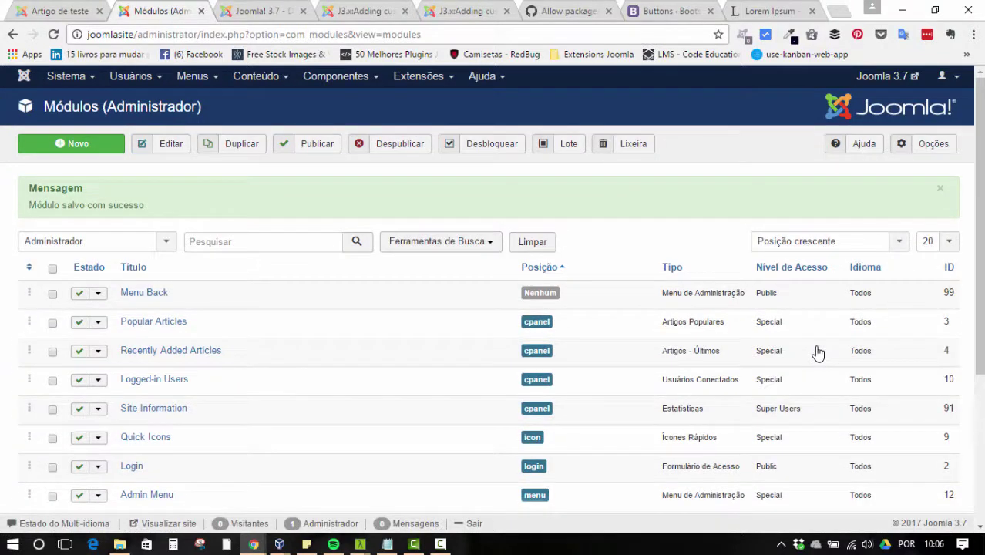
Step: Reopen the Menu Back module, set its position to Menu [menu], and save and close it
{"action": "scroll", "coordinate": [819, 353], "scroll_direction": "down", "scroll_amount": 3}
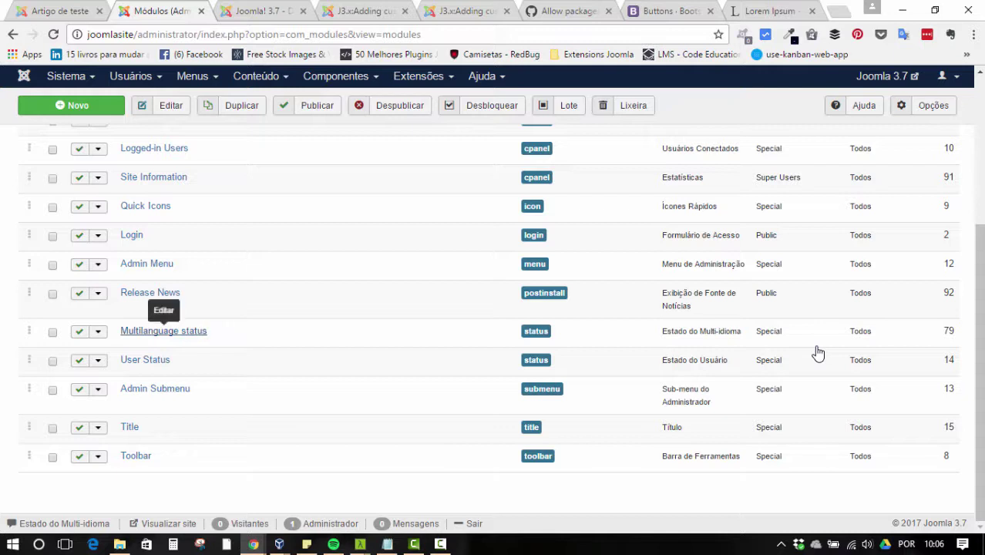
{"action": "scroll", "coordinate": [819, 353], "scroll_direction": "up", "scroll_amount": 1}
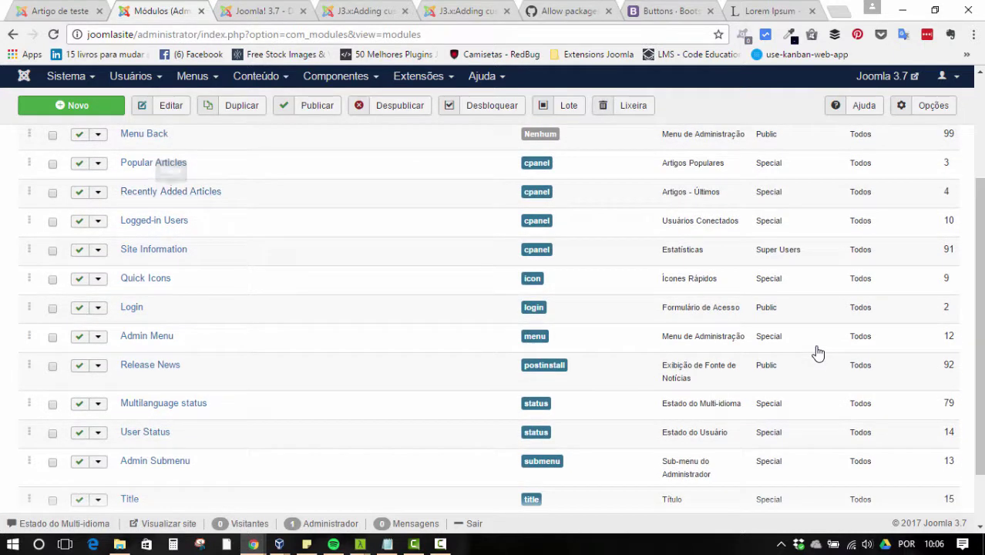
{"action": "left_click", "coordinate": [143, 133]}
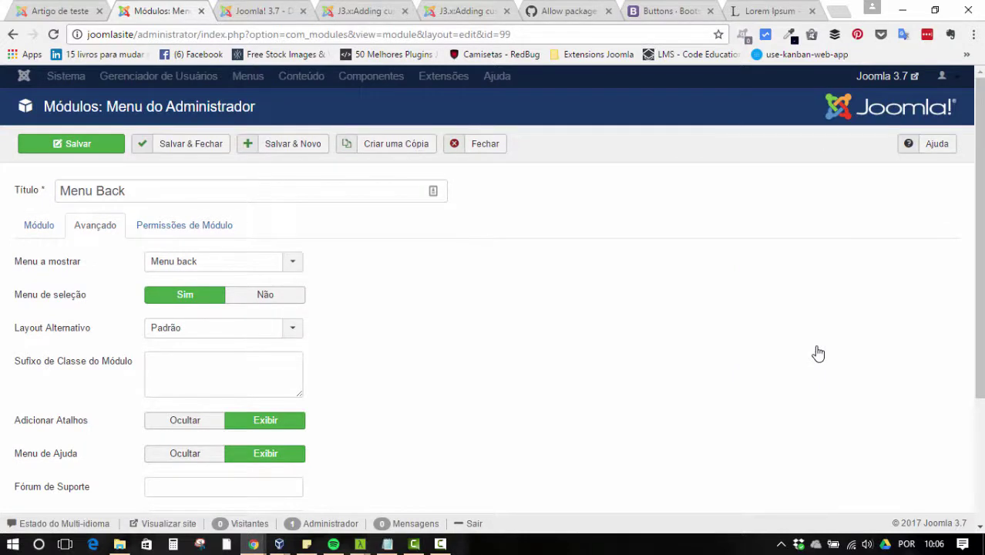
{"action": "left_click", "coordinate": [39, 225]}
{"action": "left_click", "coordinate": [813, 326]}
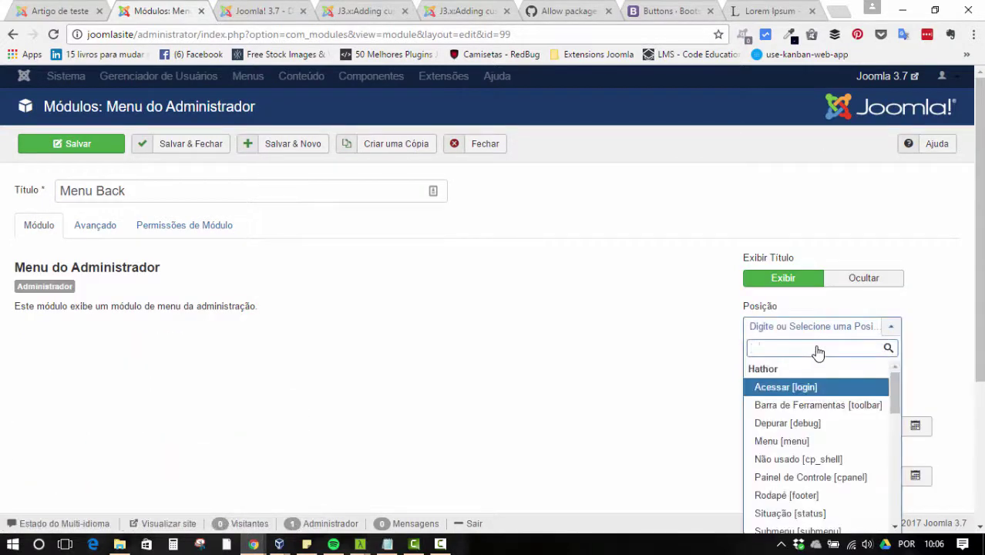
{"action": "type", "text": "enu"}
{"action": "key", "text": "Down"}
{"action": "key", "text": "Down"}
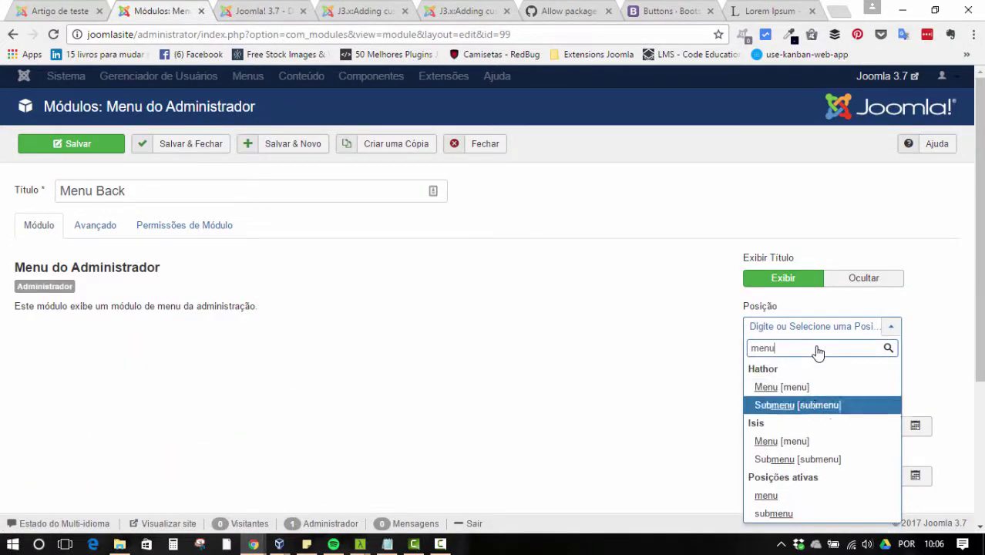
{"action": "key", "text": "Return"}
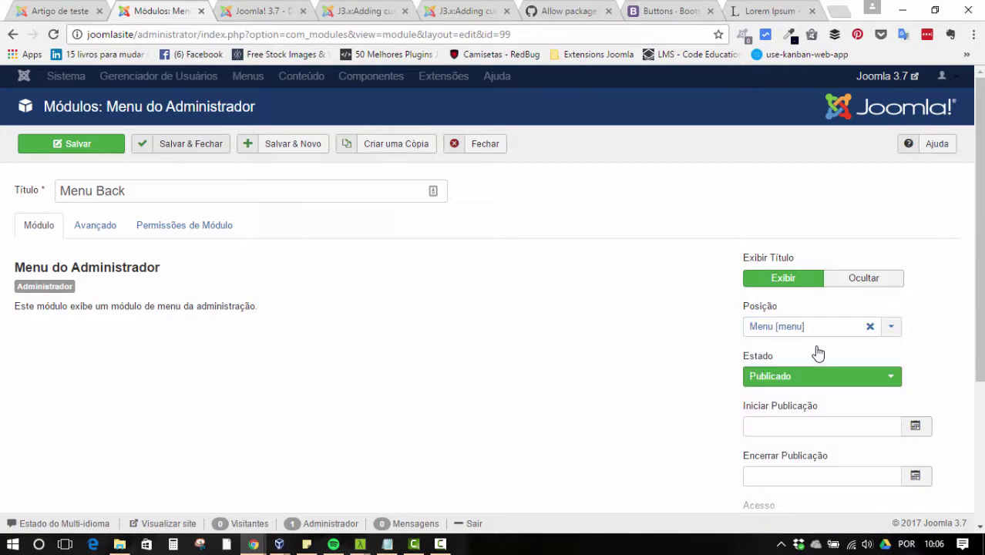
{"action": "left_click", "coordinate": [190, 144]}
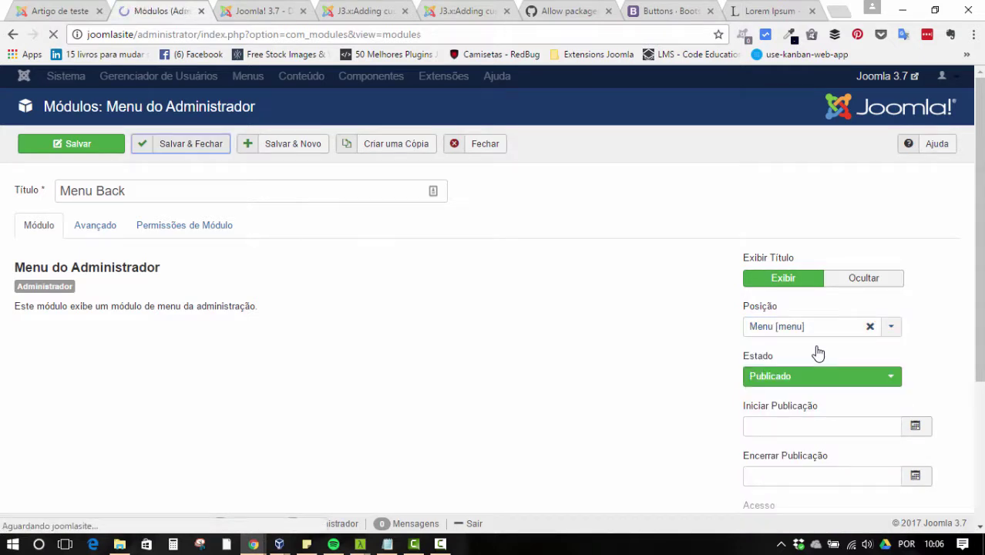
Step: Test the custom Artigo menu by opening its Criar Artigo entry, and cancel the new article form
{"action": "left_click", "coordinate": [676, 76]}
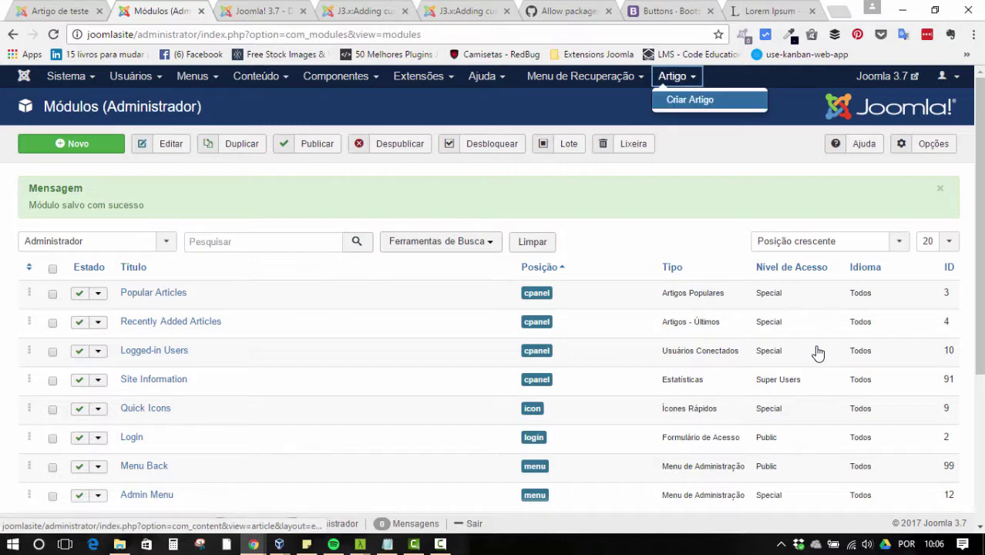
{"action": "key", "text": "shift+Tab"}
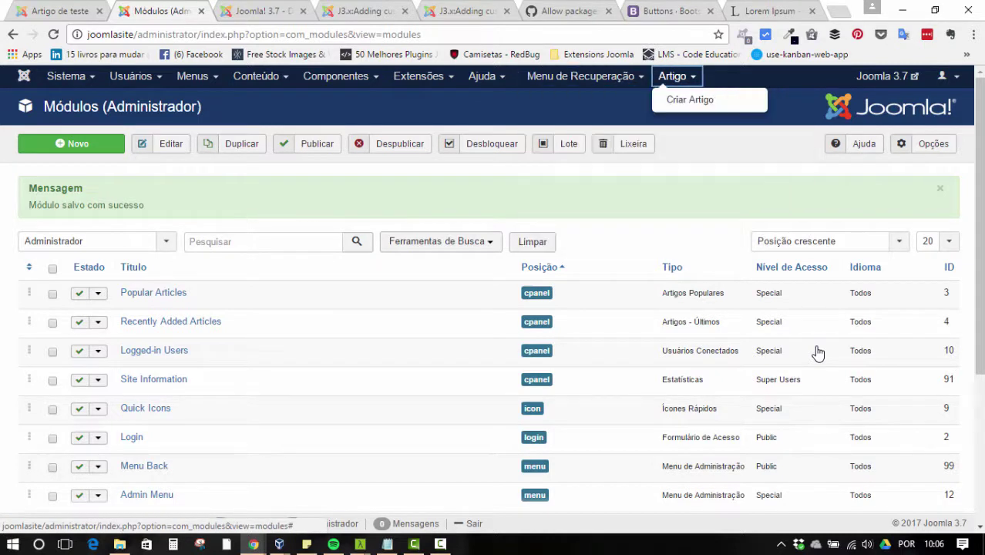
{"action": "key", "text": "Tab"}
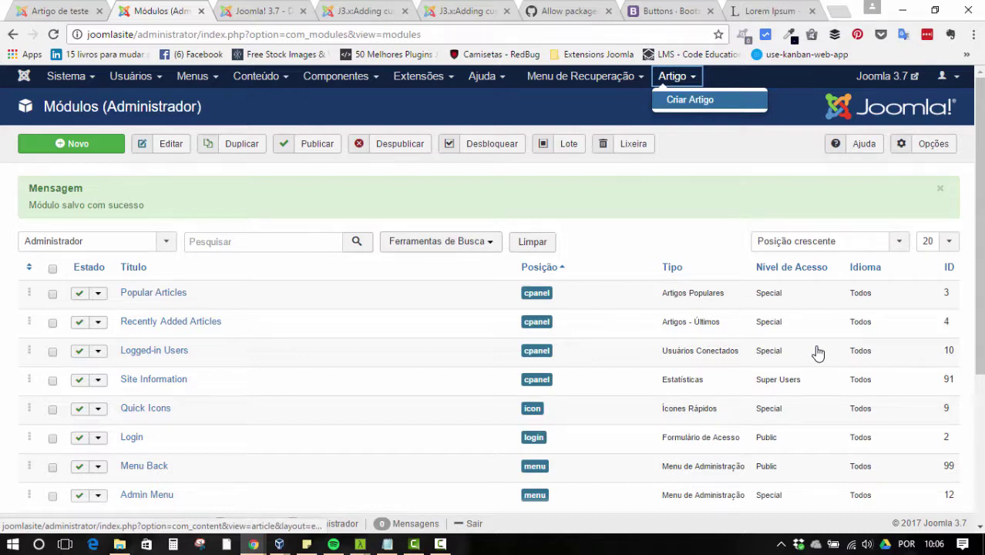
{"action": "key", "text": "Return"}
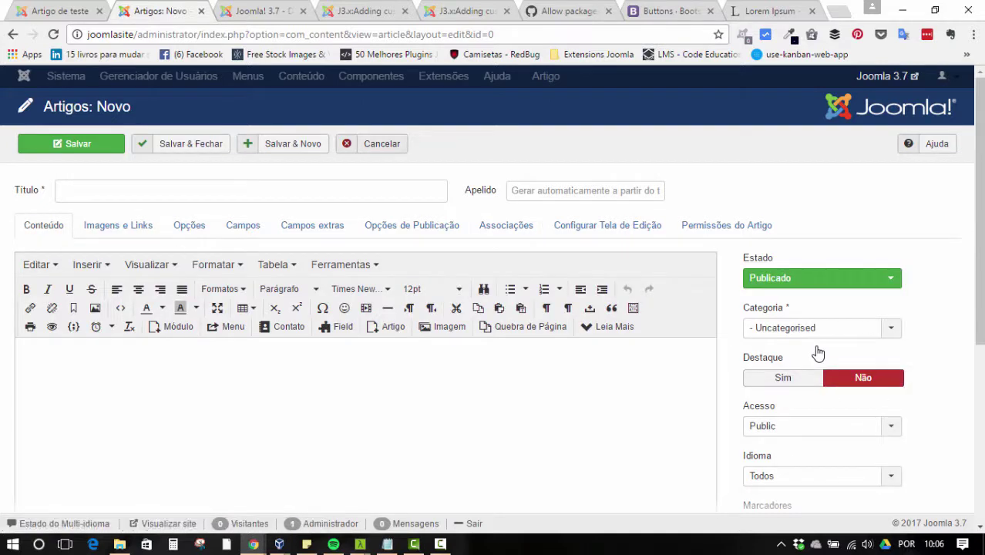
{"action": "left_click", "coordinate": [371, 144]}
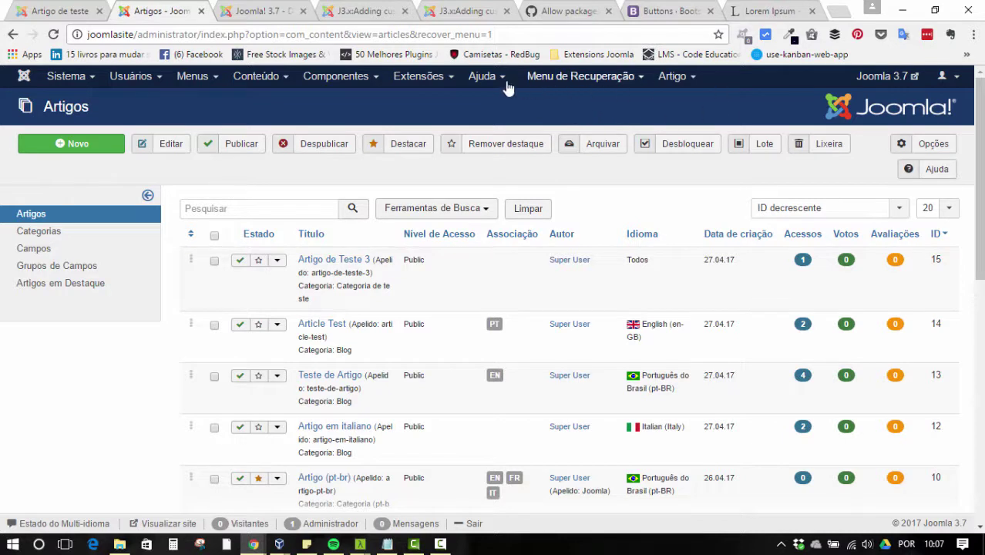
Step: Examine the entries of the Menu de Recuperação and the custom Artigo menu
{"action": "left_click", "coordinate": [689, 80]}
{"action": "left_click", "coordinate": [621, 77]}
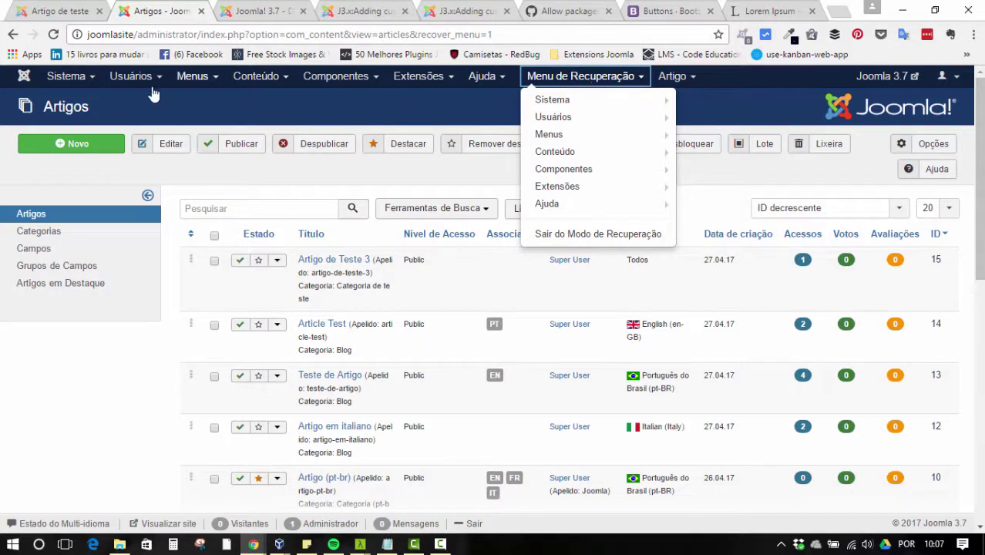
{"action": "left_click", "coordinate": [692, 77]}
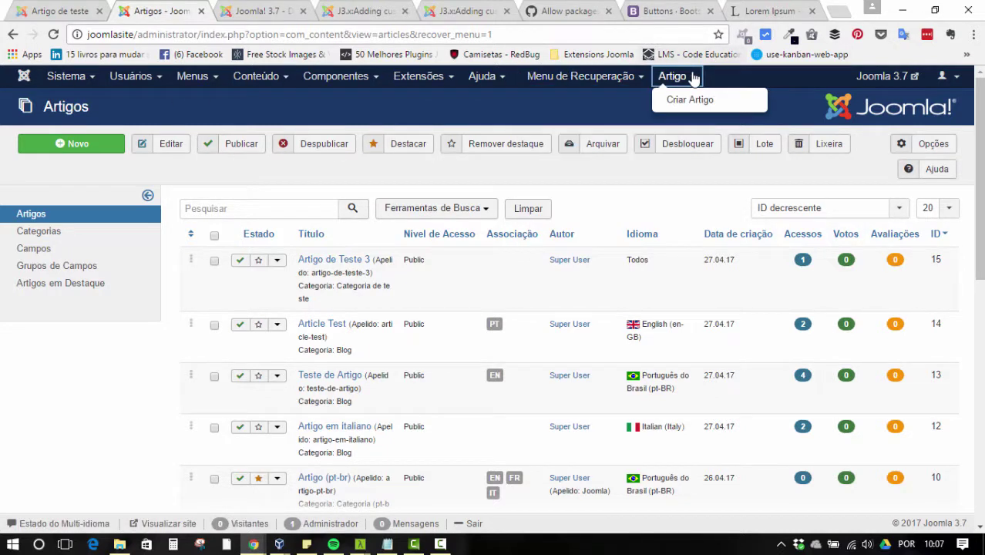
Step: Review the Usuários, Conteúdo and Ajuda submenus of the Menu de Recuperação, and exit the menu recovery mode
{"action": "left_click", "coordinate": [621, 76]}
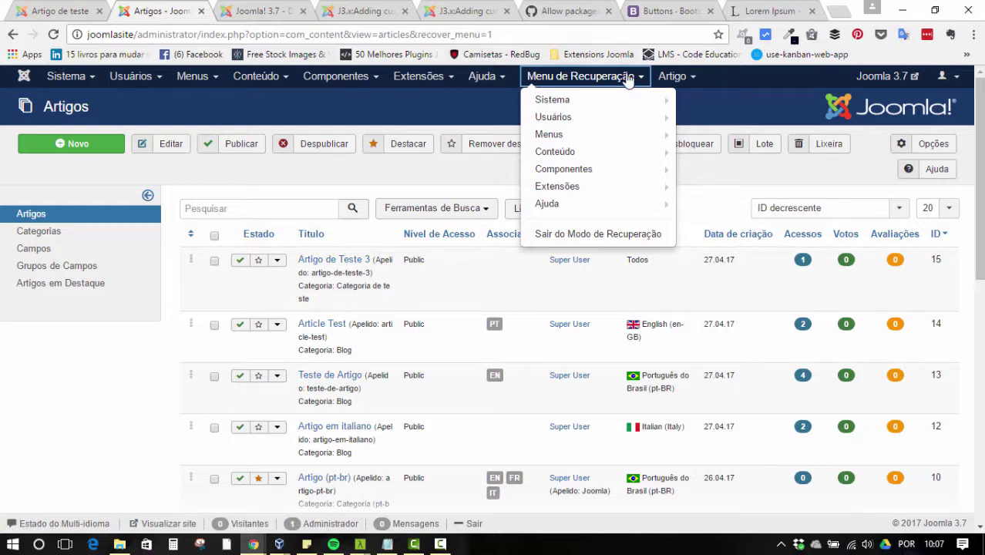
{"action": "mouse_move", "coordinate": [570, 117]}
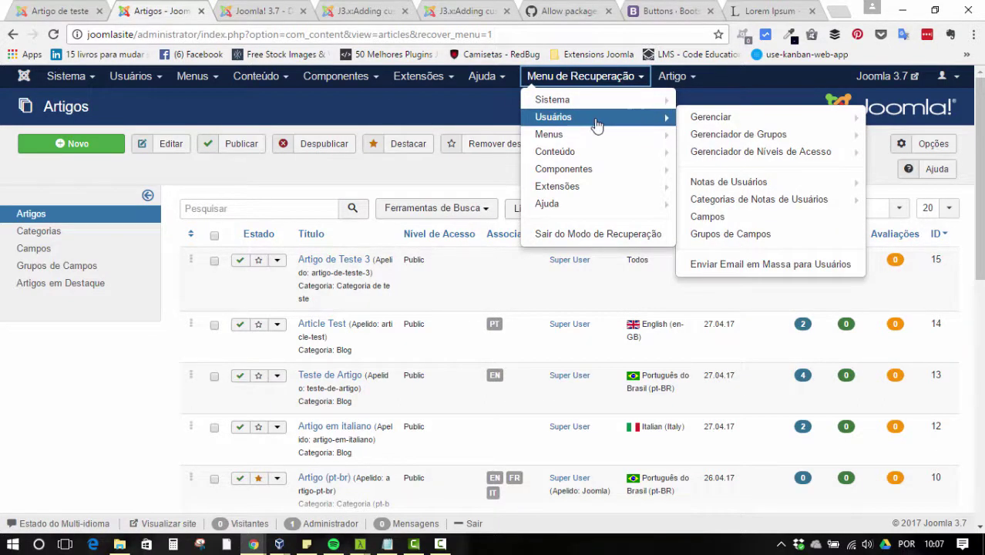
{"action": "mouse_move", "coordinate": [634, 154]}
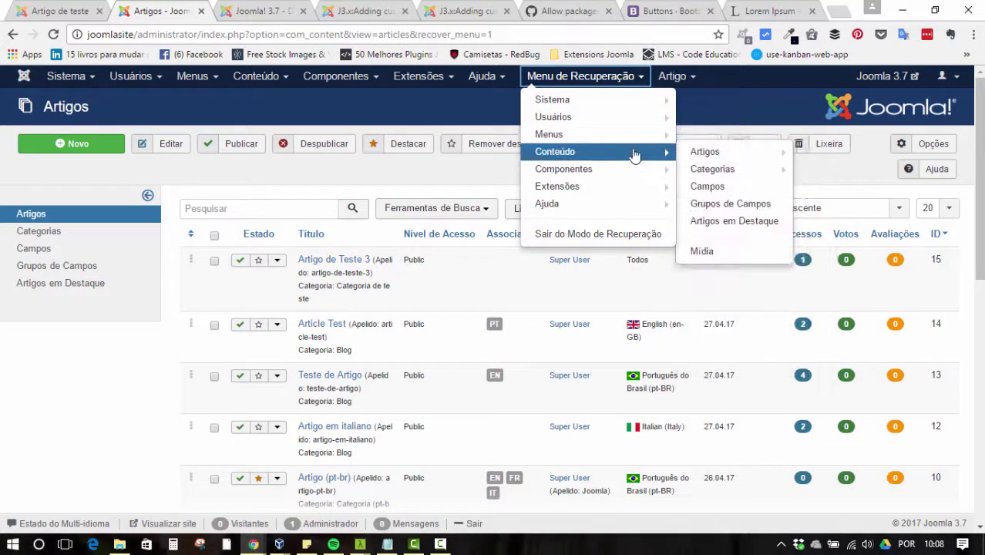
{"action": "mouse_move", "coordinate": [596, 137]}
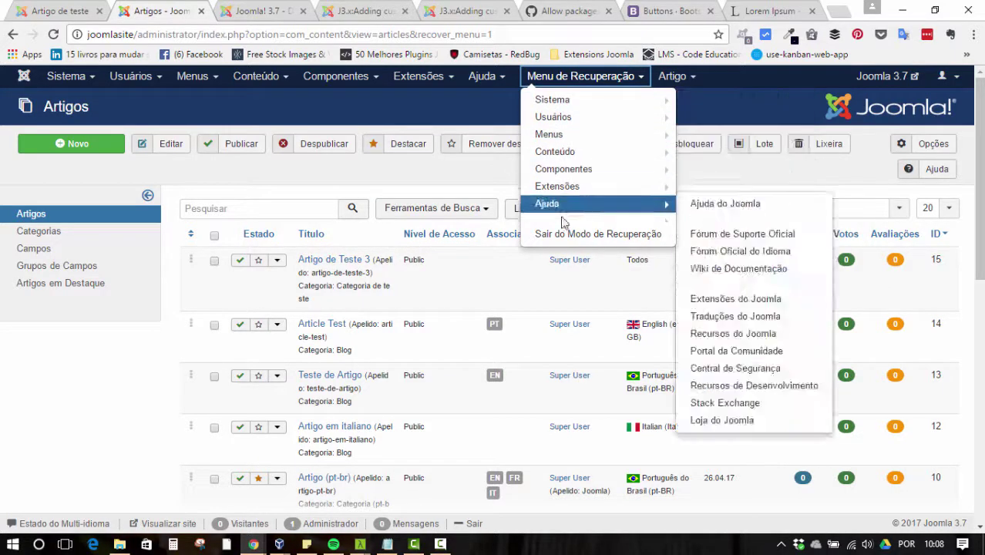
{"action": "mouse_move", "coordinate": [549, 205]}
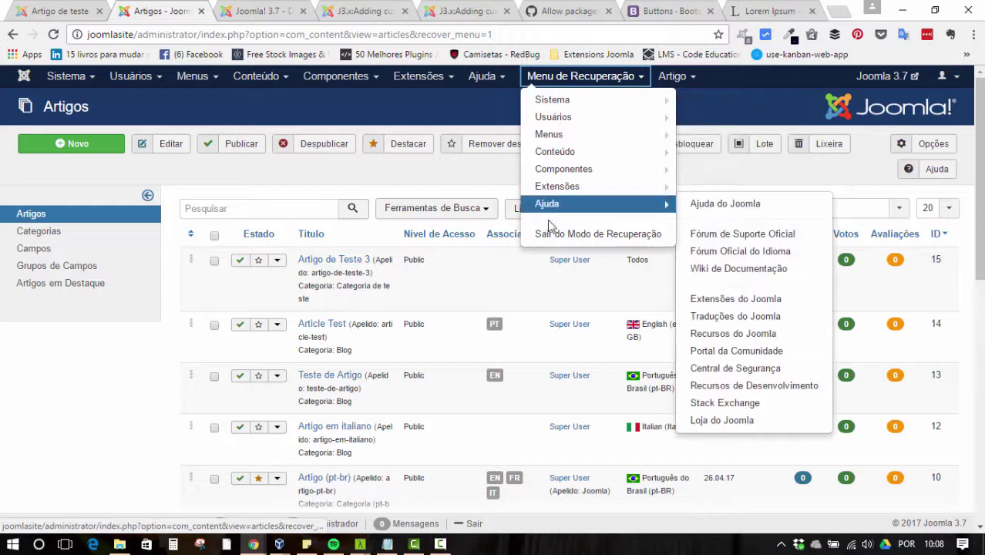
{"action": "left_click", "coordinate": [604, 235]}
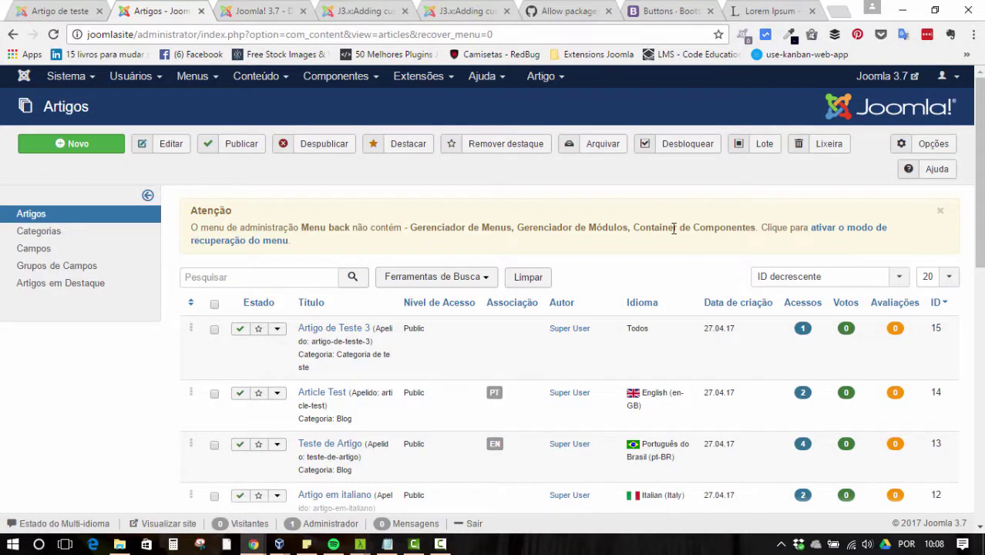
Step: Read which components the warning lists as missing from Menu back, and check the Menu back entry among the administrator menus
{"action": "left_click_drag", "start_coordinate": [404, 227], "coordinate": [622, 228]}
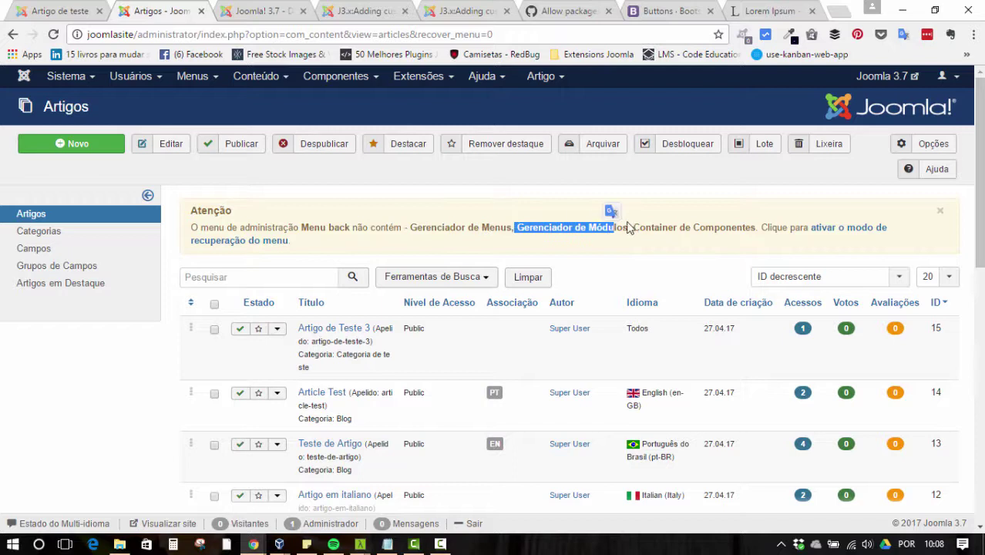
{"action": "left_click", "coordinate": [631, 227]}
{"action": "left_click_drag", "start_coordinate": [717, 227], "coordinate": [733, 229]}
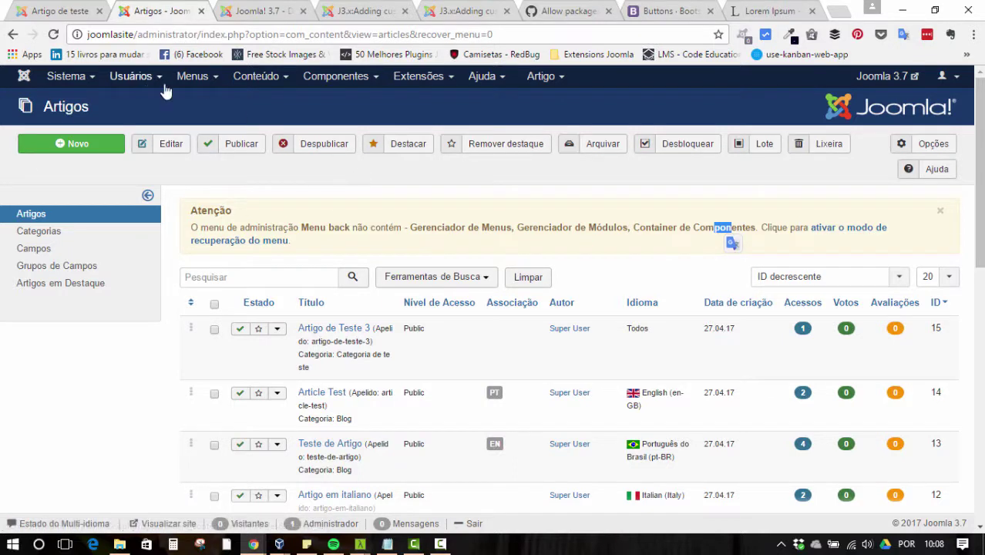
{"action": "mouse_move", "coordinate": [193, 76]}
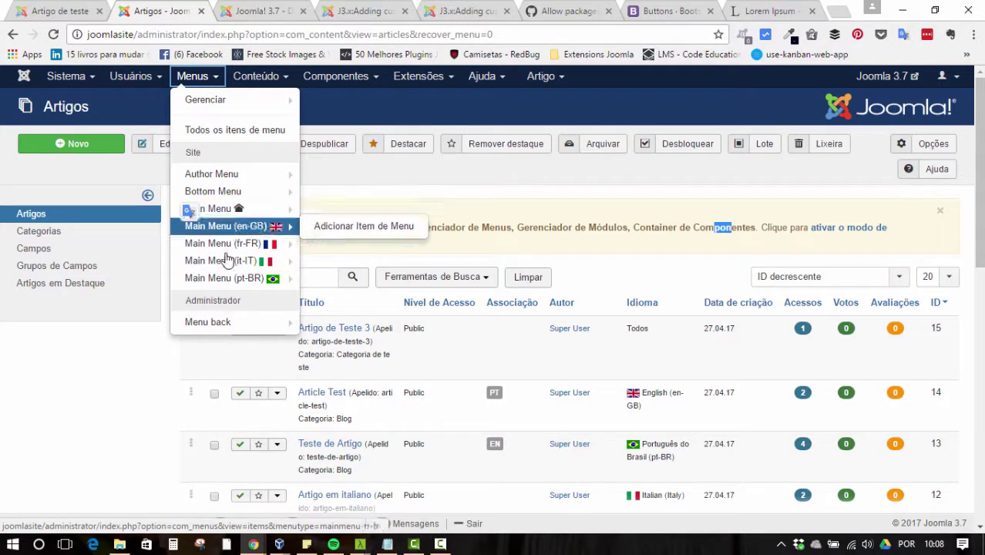
{"action": "mouse_move", "coordinate": [191, 327]}
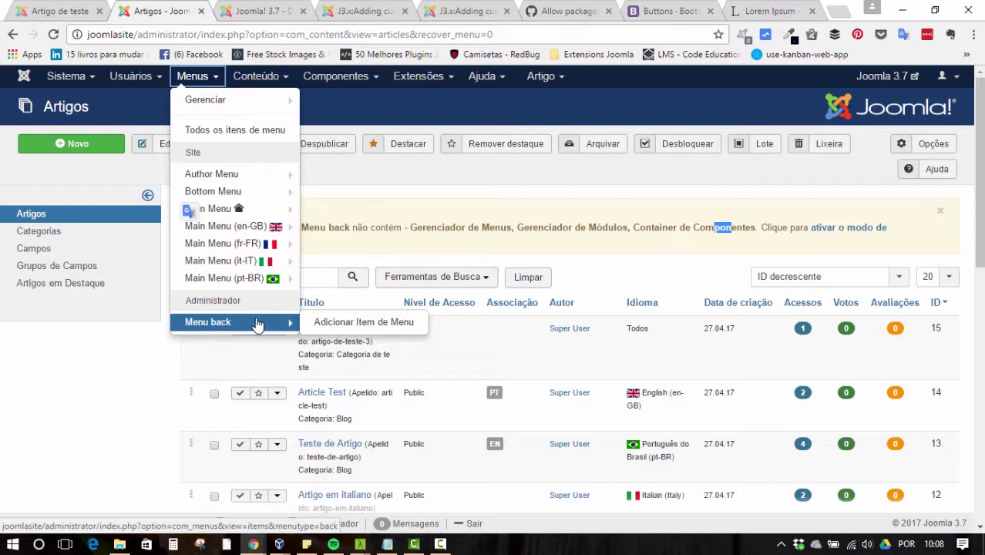
{"action": "left_click", "coordinate": [461, 105]}
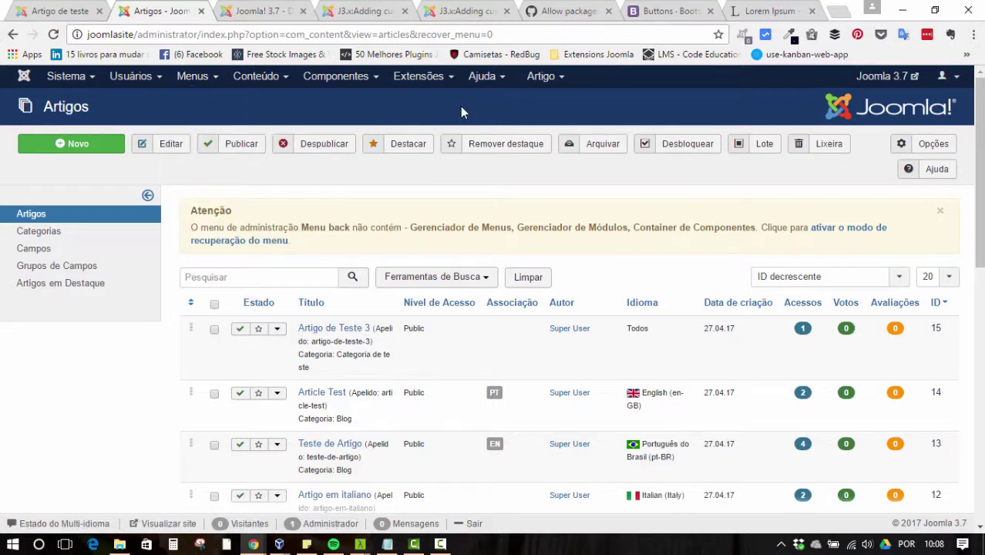
Step: Point out the TinyMCE Editor feature on the Joomla! 3.7 page, and return to the administrator's article list
{"action": "left_click", "coordinate": [229, 10]}
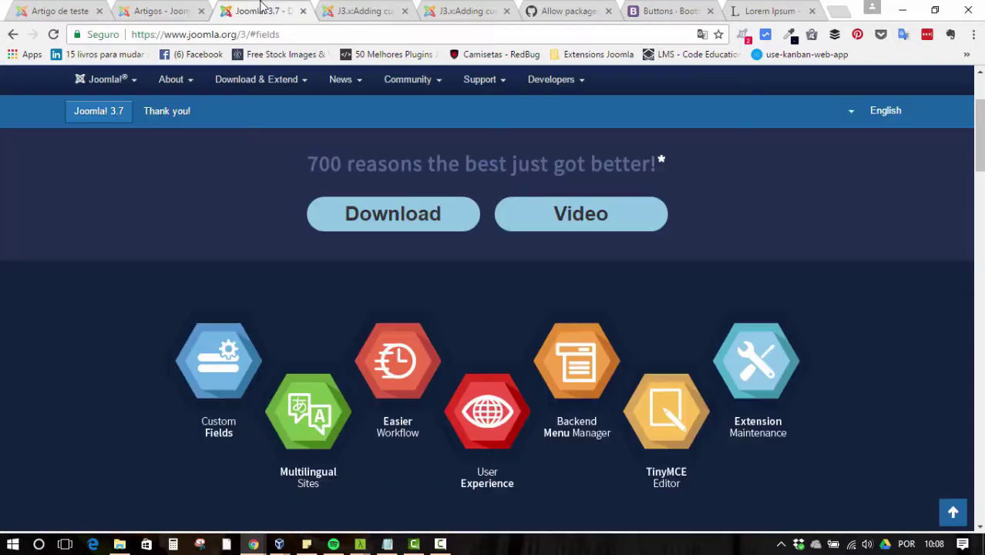
{"action": "left_click", "coordinate": [165, 7]}
{"action": "left_click", "coordinate": [229, 9]}
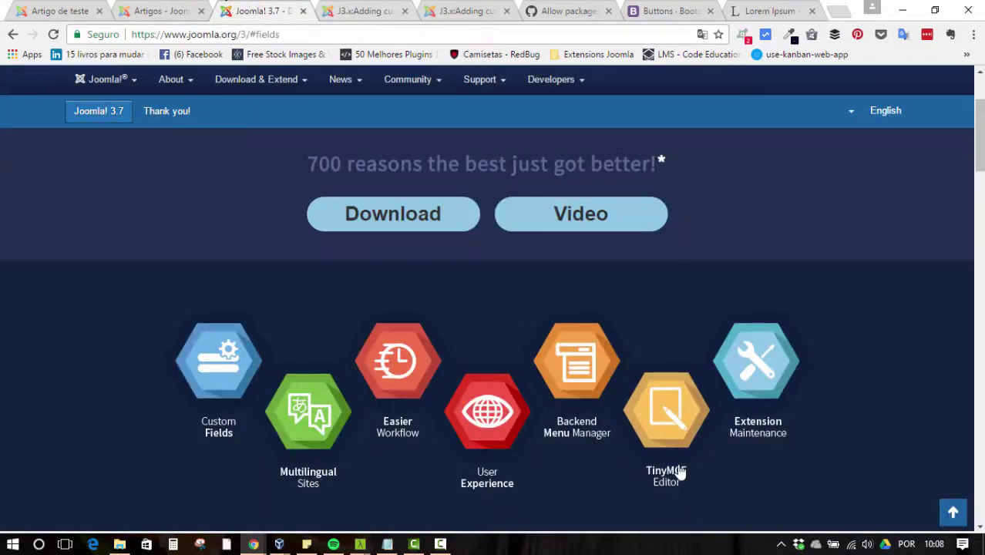
{"action": "left_click", "coordinate": [664, 416]}
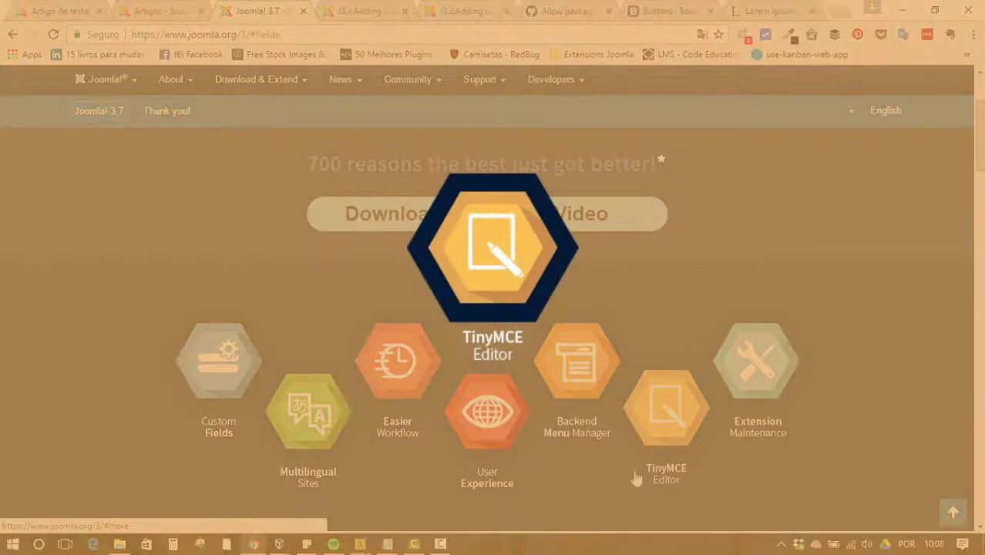
{"action": "left_click", "coordinate": [146, 8]}
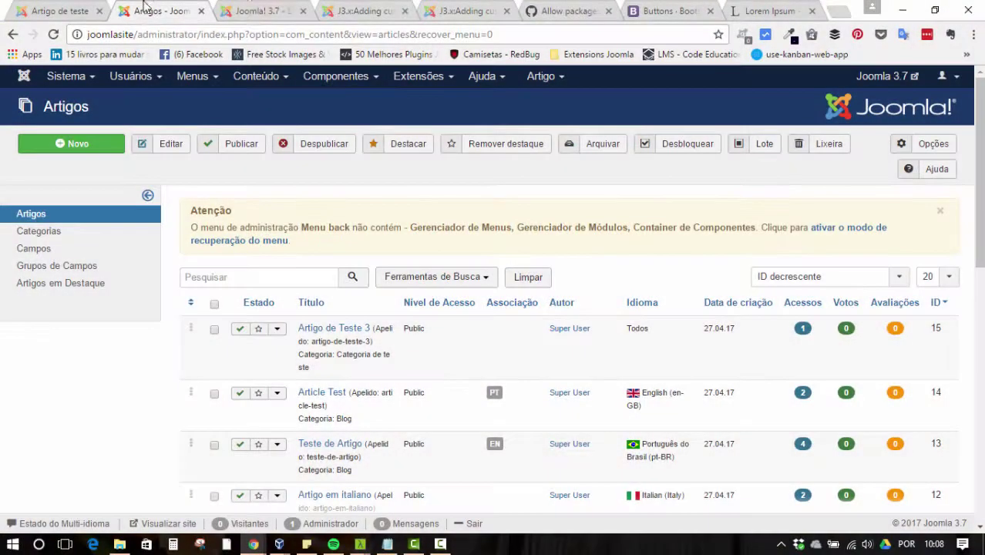
{"action": "left_click", "coordinate": [373, 8]}
{"action": "left_click", "coordinate": [264, 7]}
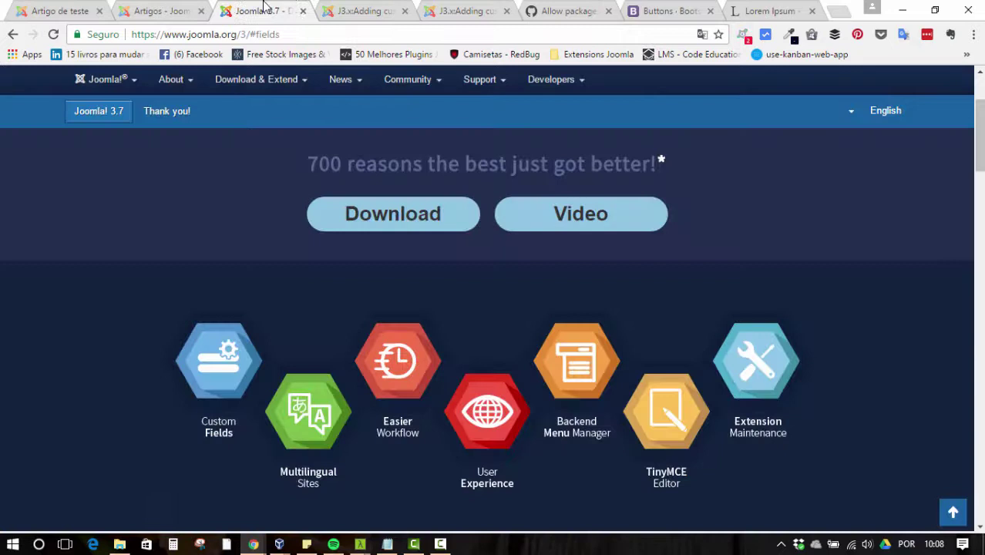
{"action": "left_click", "coordinate": [165, 9]}
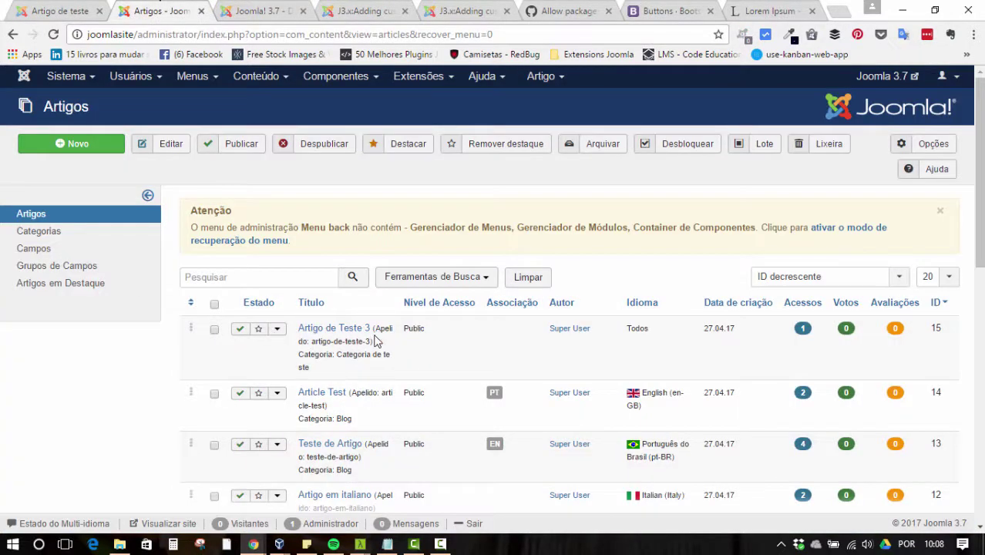
Step: Open Article Test for editing, look through the editor's Menu link dialog, and close it without inserting anything
{"action": "left_click", "coordinate": [322, 394]}
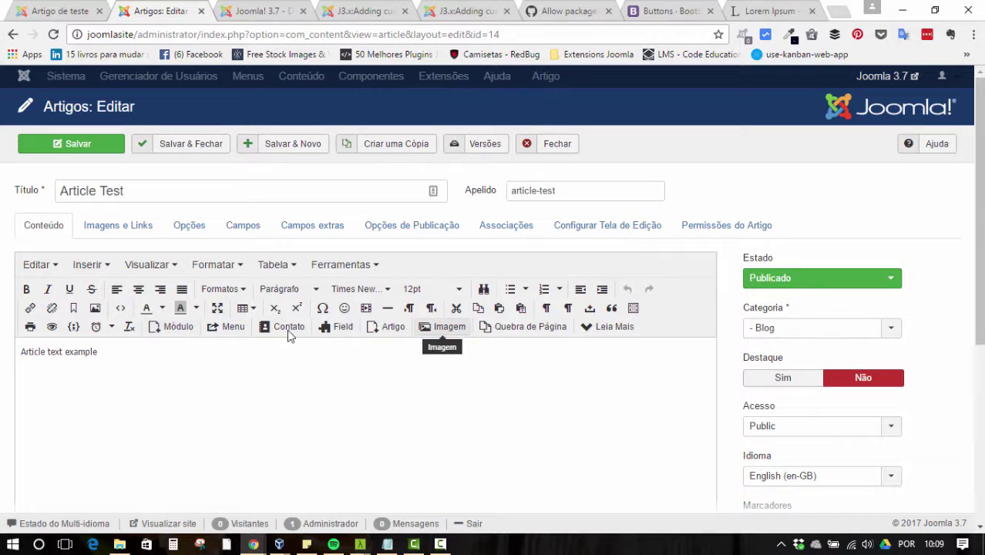
{"action": "left_click", "coordinate": [230, 327]}
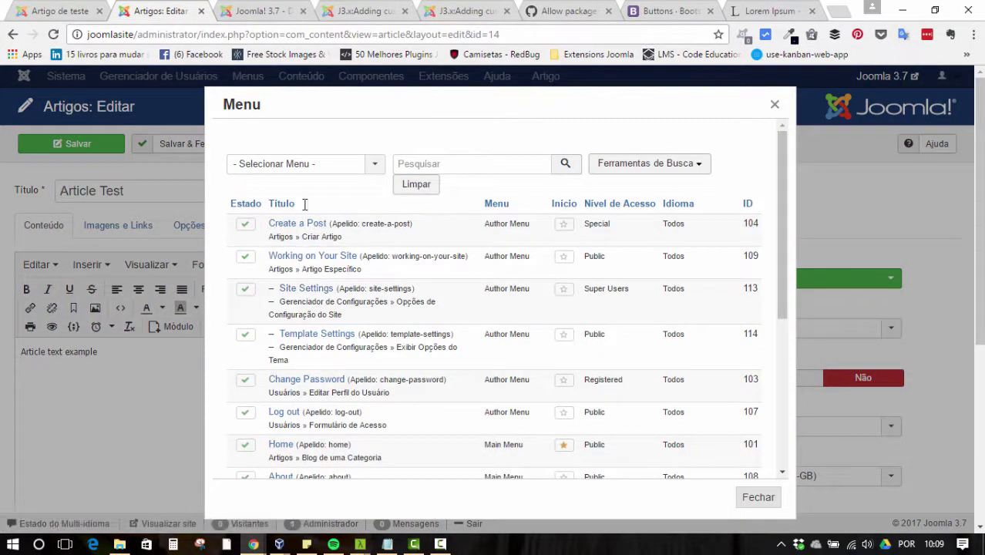
{"action": "scroll", "coordinate": [486, 236], "scroll_direction": "down", "scroll_amount": 3}
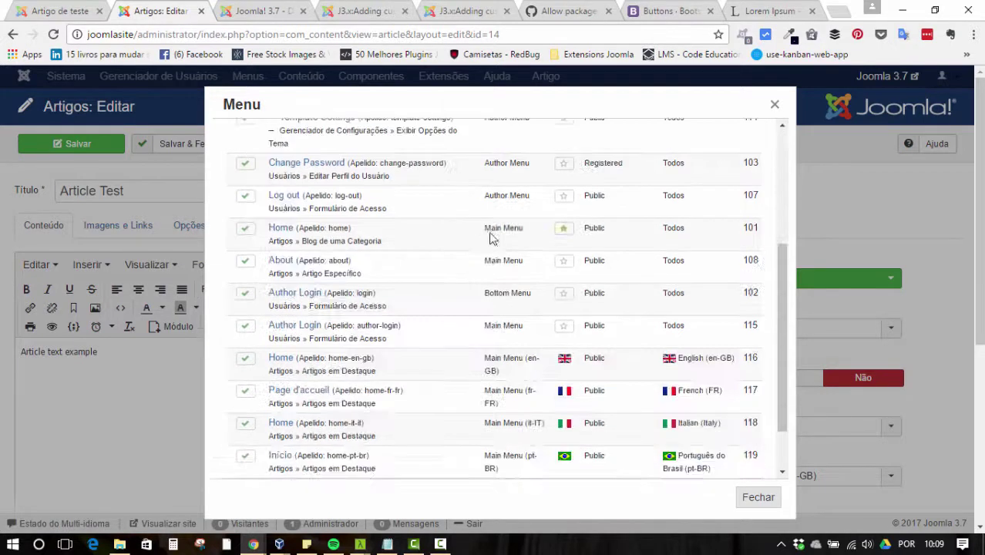
{"action": "left_click", "coordinate": [775, 104]}
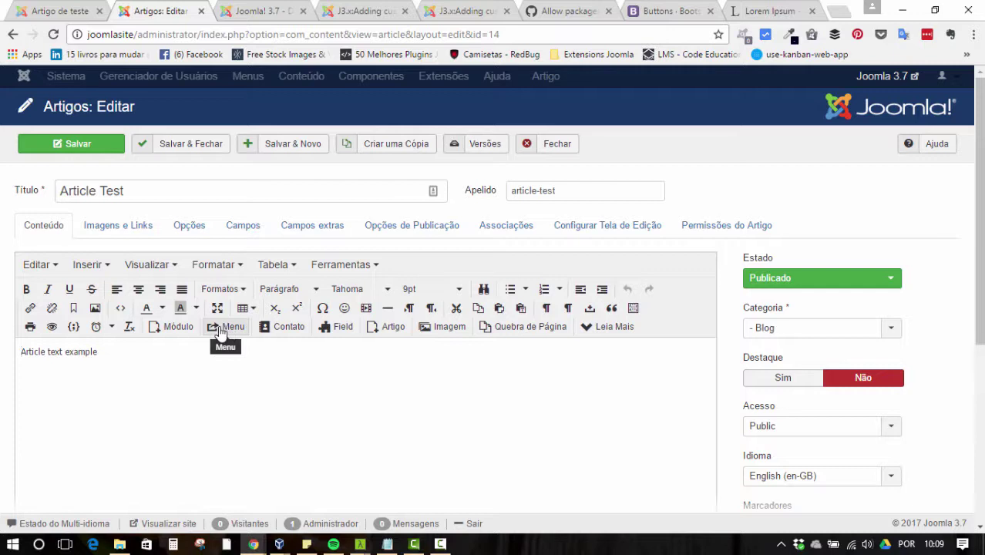
Step: View the editor's Contato and Field insertion dialogs in turn, closing each without inserting anything
{"action": "left_click", "coordinate": [295, 332]}
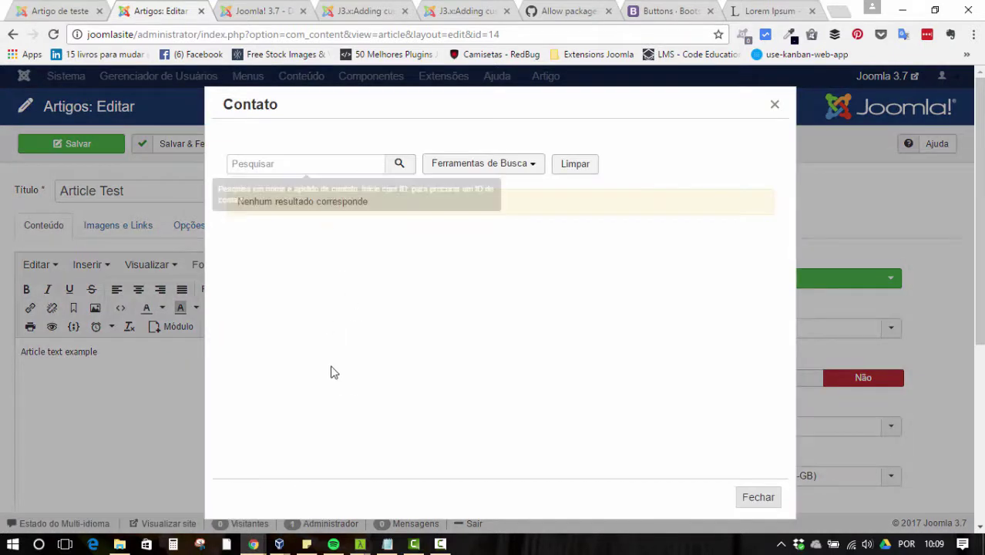
{"action": "left_click", "coordinate": [775, 107]}
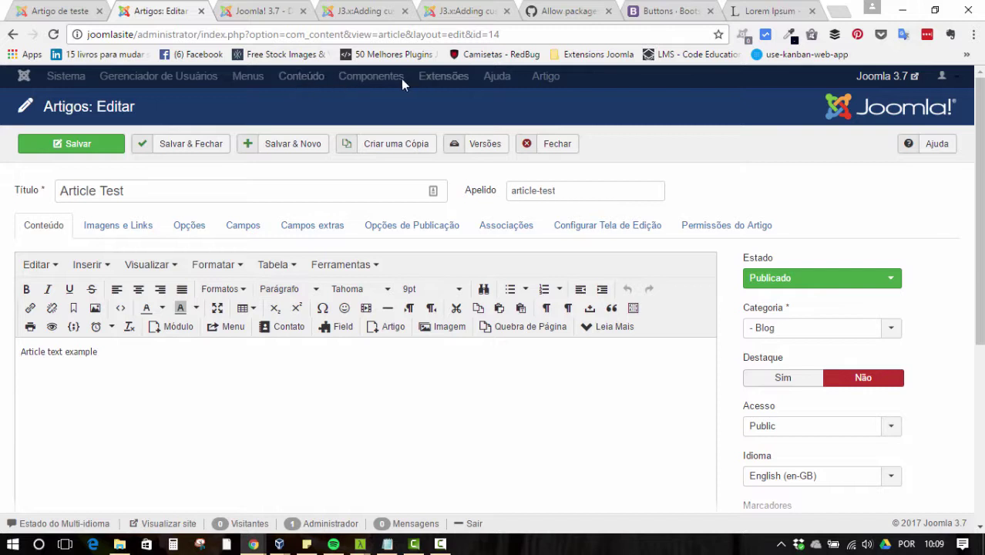
{"action": "left_click", "coordinate": [344, 331]}
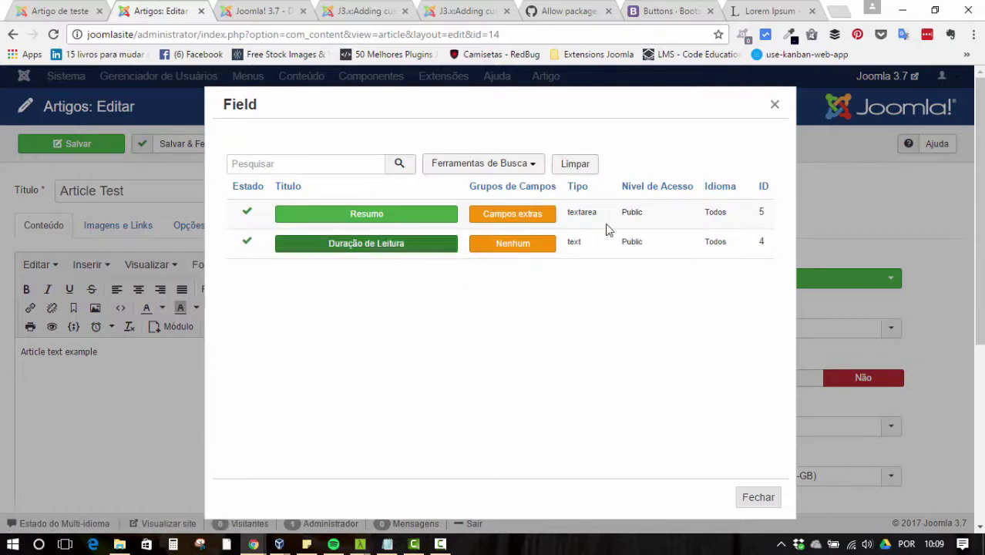
{"action": "left_click", "coordinate": [775, 106]}
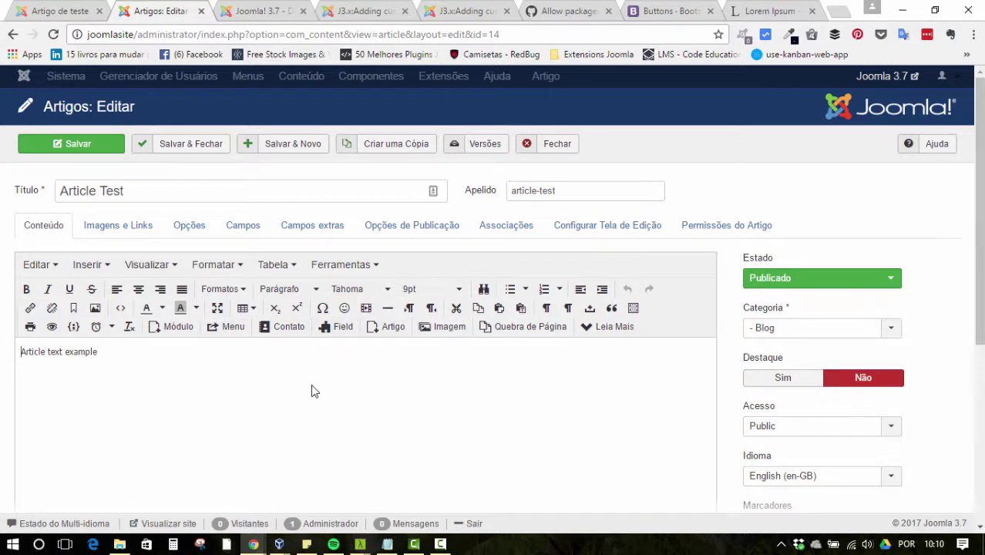
Step: Go to the Extension Maintenance section of the Joomla! 3.7 page and read its Easier Extension Maintenance description
{"action": "left_click", "coordinate": [297, 7]}
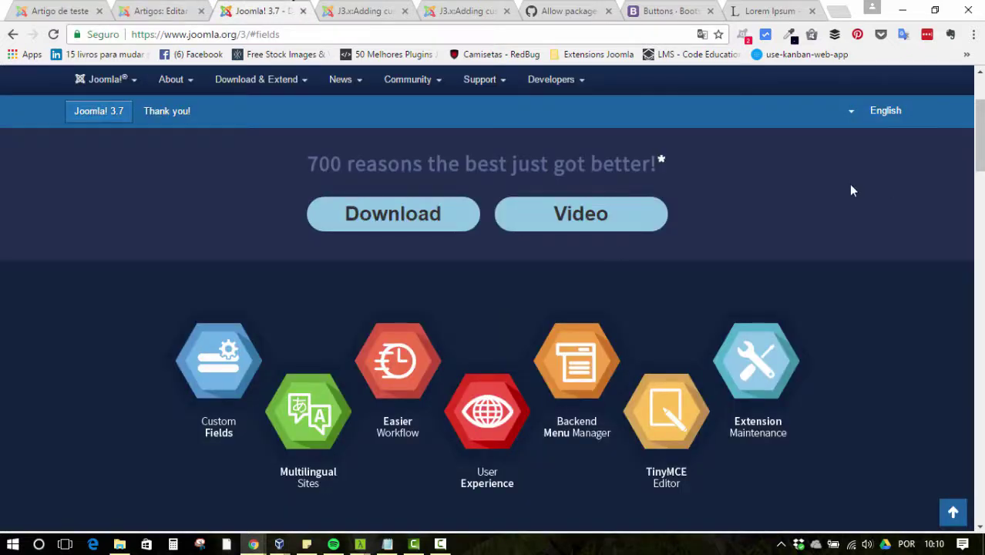
{"action": "left_click", "coordinate": [767, 362]}
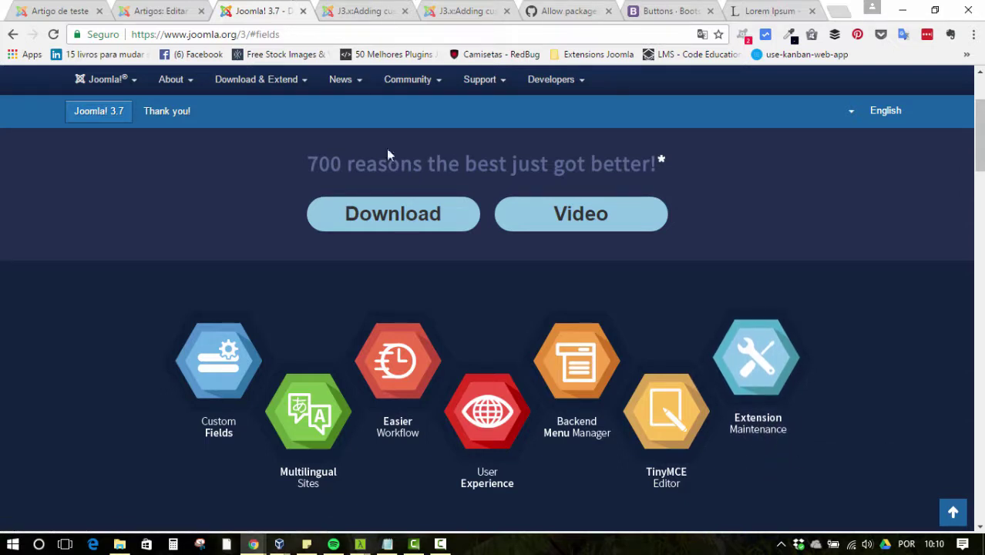
{"action": "left_click", "coordinate": [754, 357]}
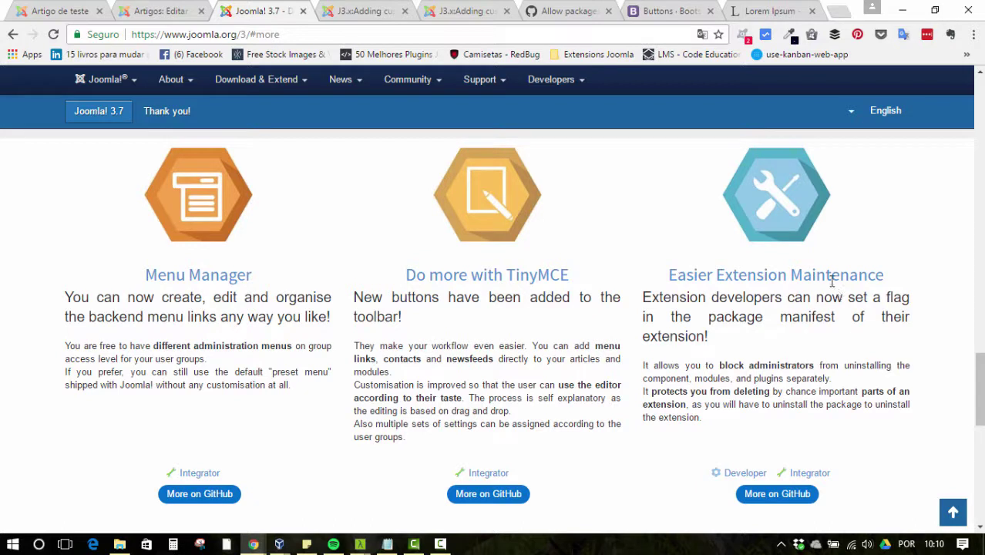
{"action": "left_click_drag", "start_coordinate": [710, 339], "coordinate": [630, 298]}
{"action": "left_click_drag", "start_coordinate": [644, 366], "coordinate": [711, 363]}
{"action": "left_click", "coordinate": [714, 346]}
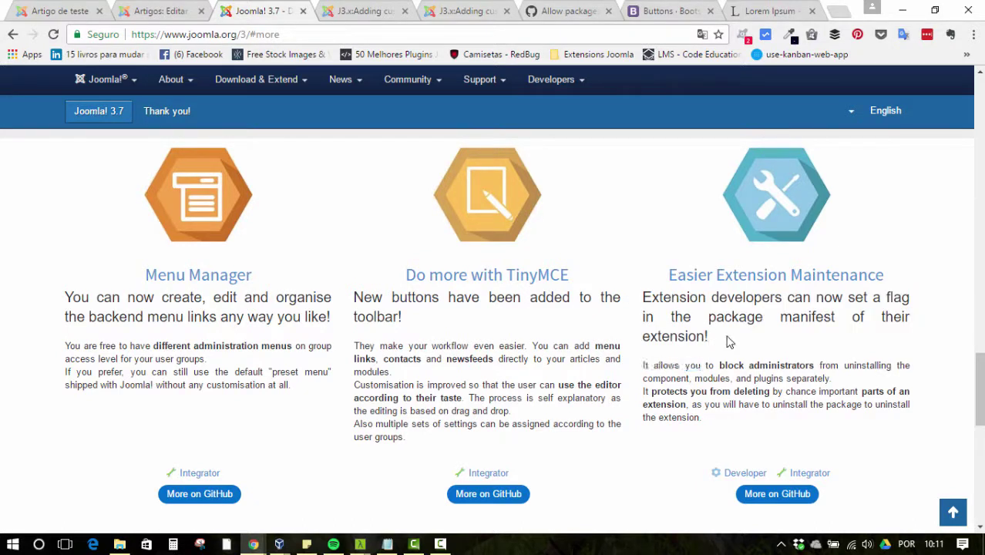